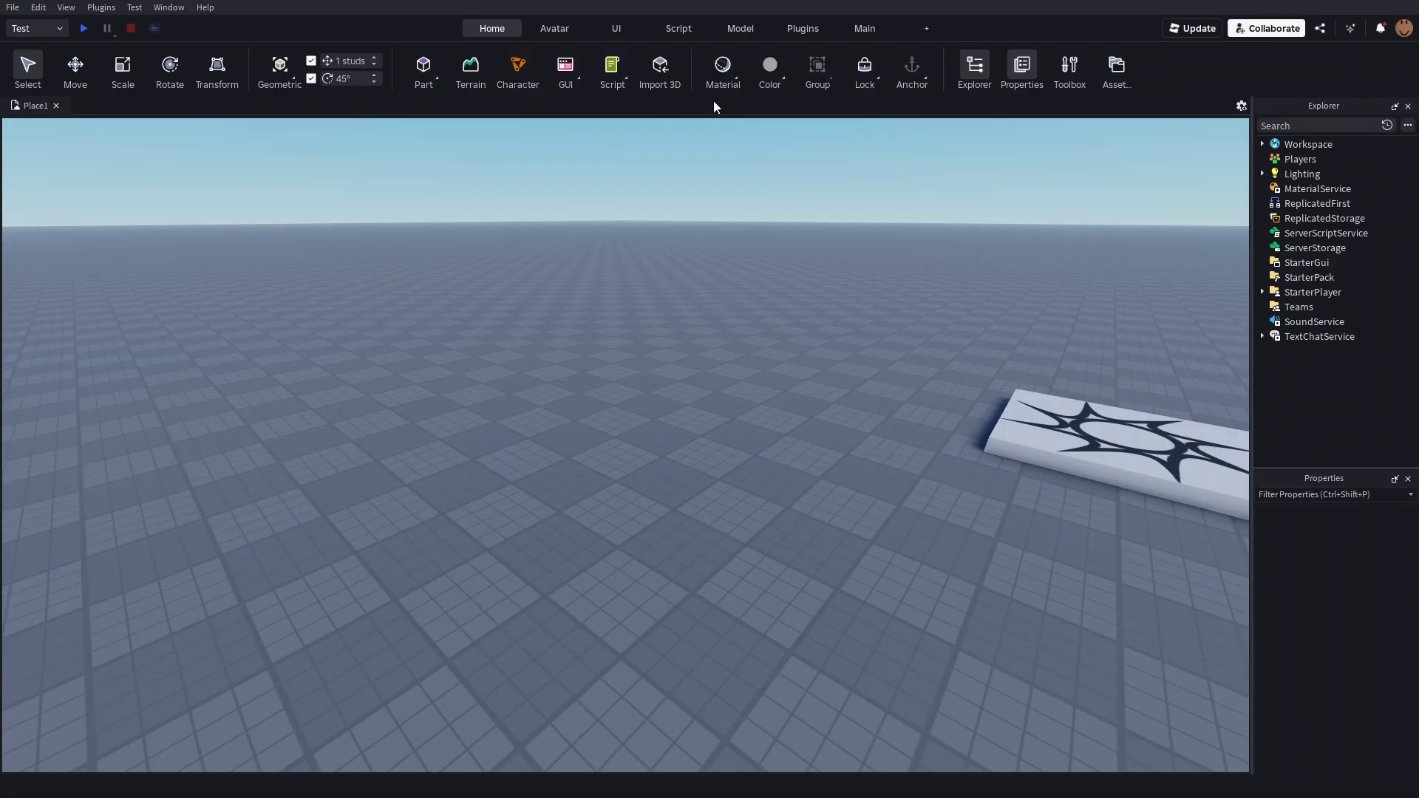
pyautogui.press('s')
pyautogui.moveTo(722, 281); pyautogui.dragTo(723, 282, button='right')
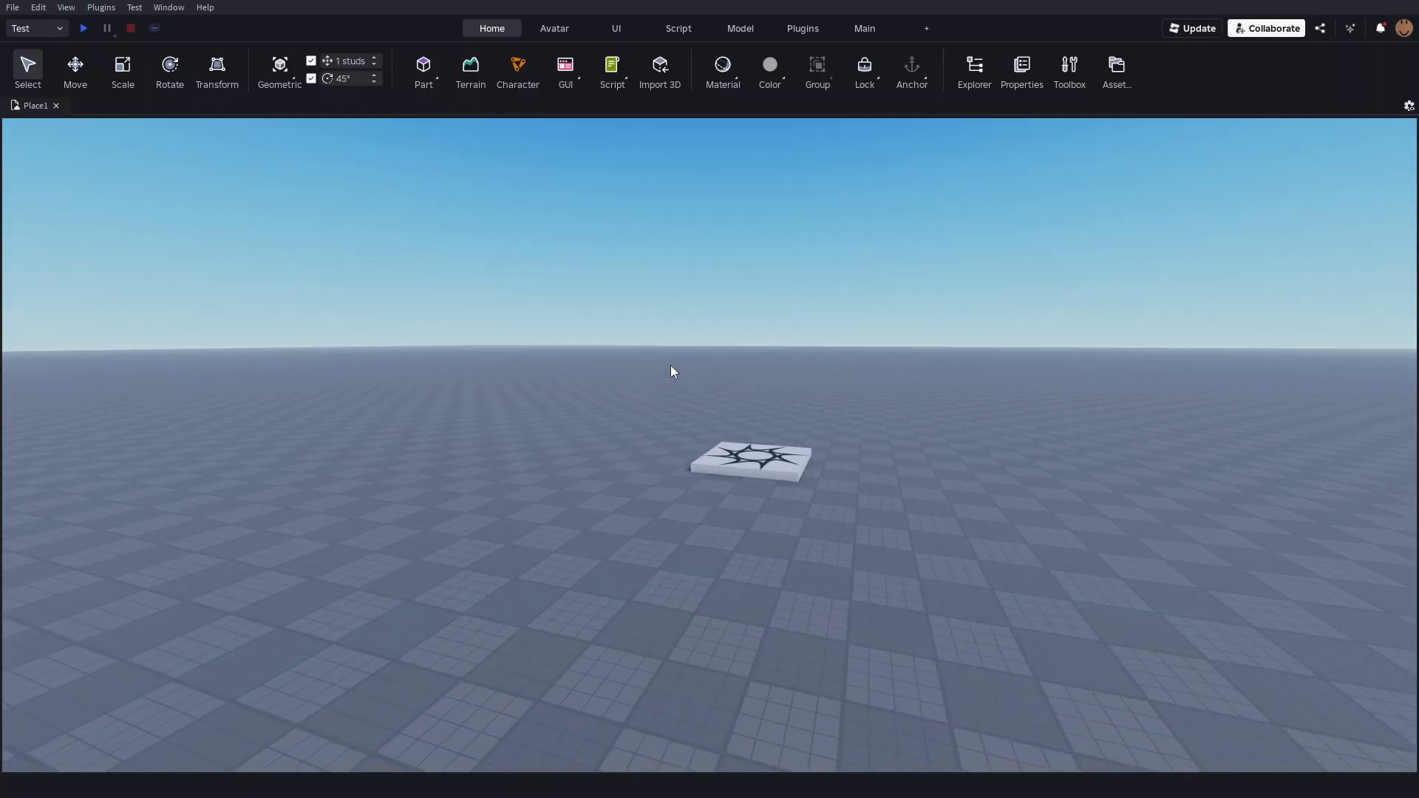
pyautogui.scroll(4, 755, 295)
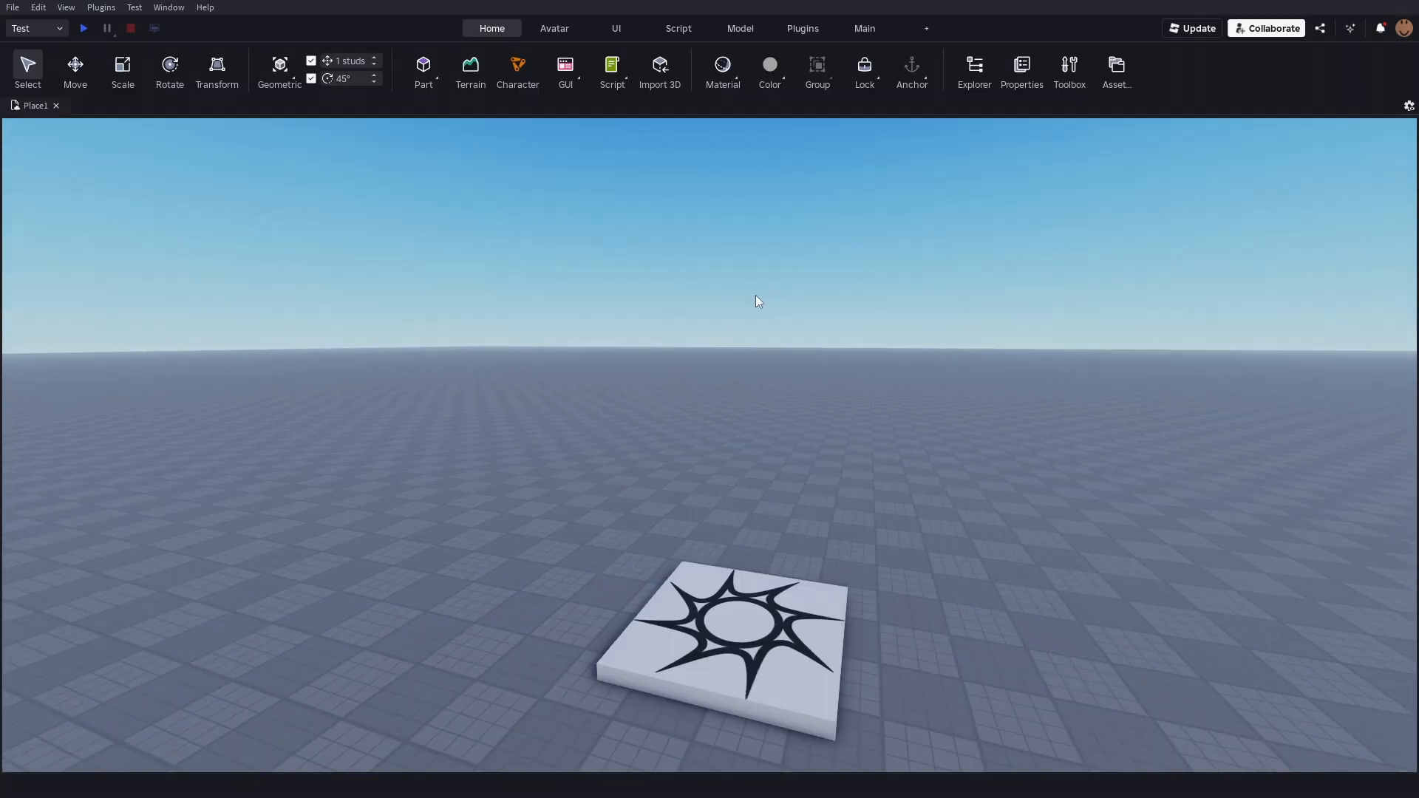
pyautogui.moveTo(755, 295); pyautogui.dragTo(761, 302, button='right')
pyautogui.scroll(-3, 762, 326)
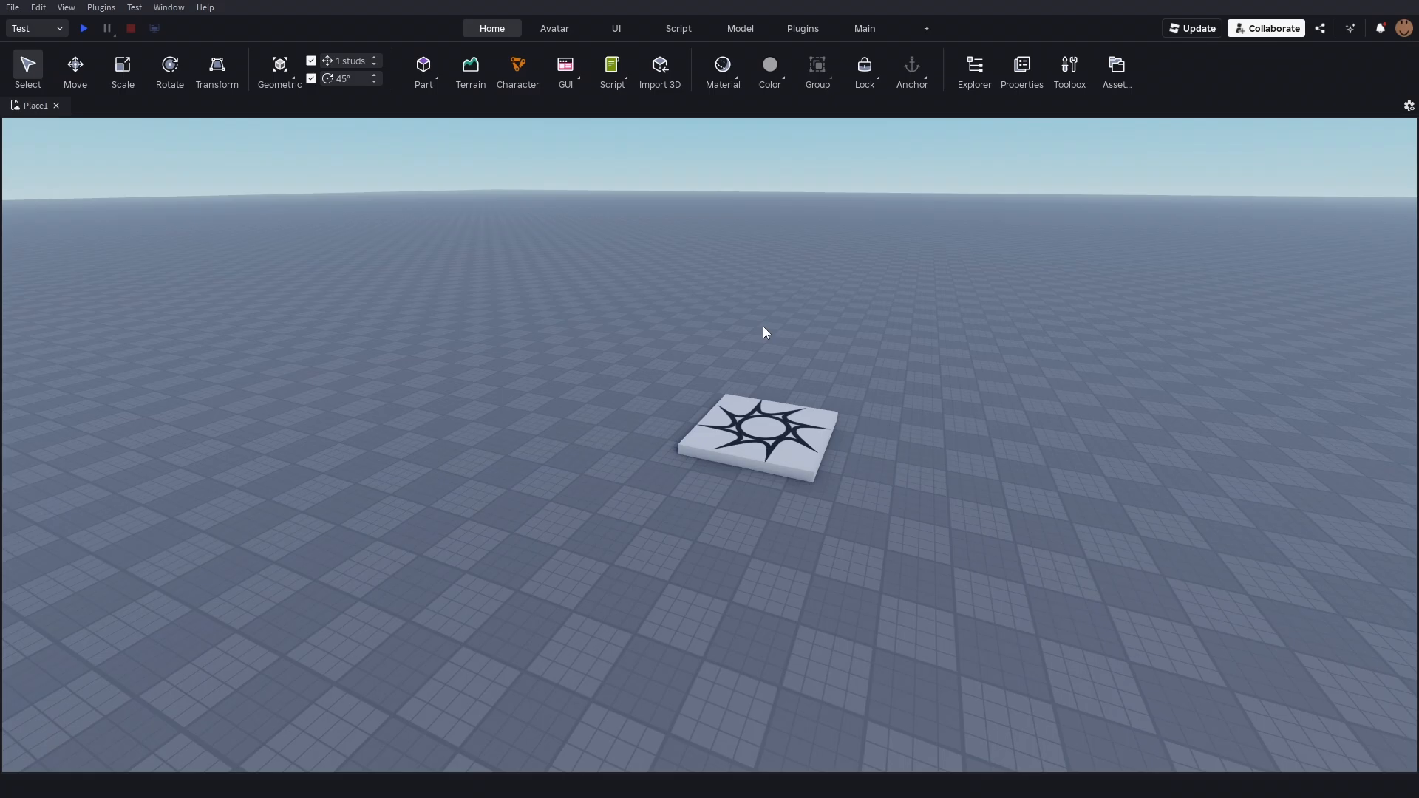
pyautogui.moveTo(763, 326); pyautogui.dragTo(699, 370, button='right')
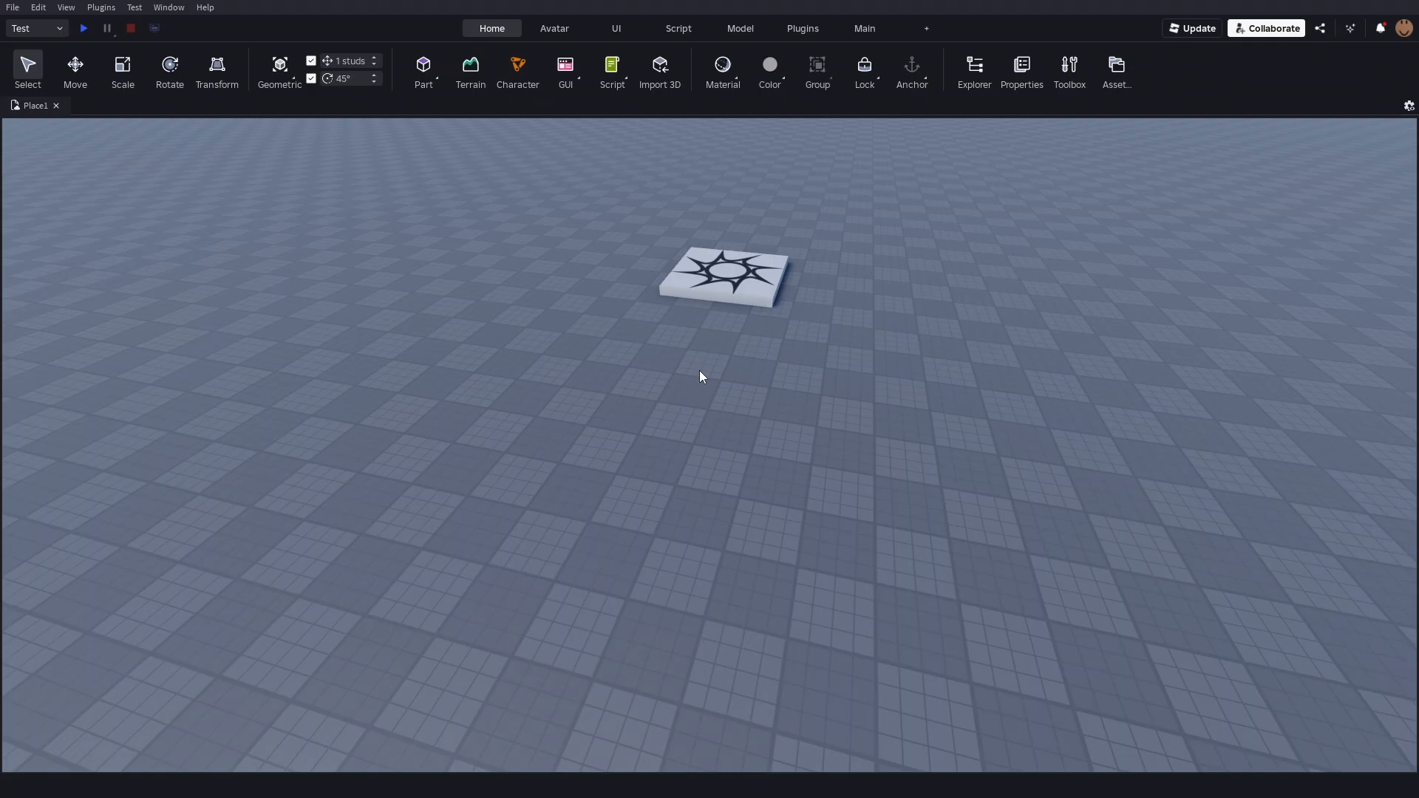
pyautogui.moveTo(699, 370); pyautogui.dragTo(733, 338, button='right')
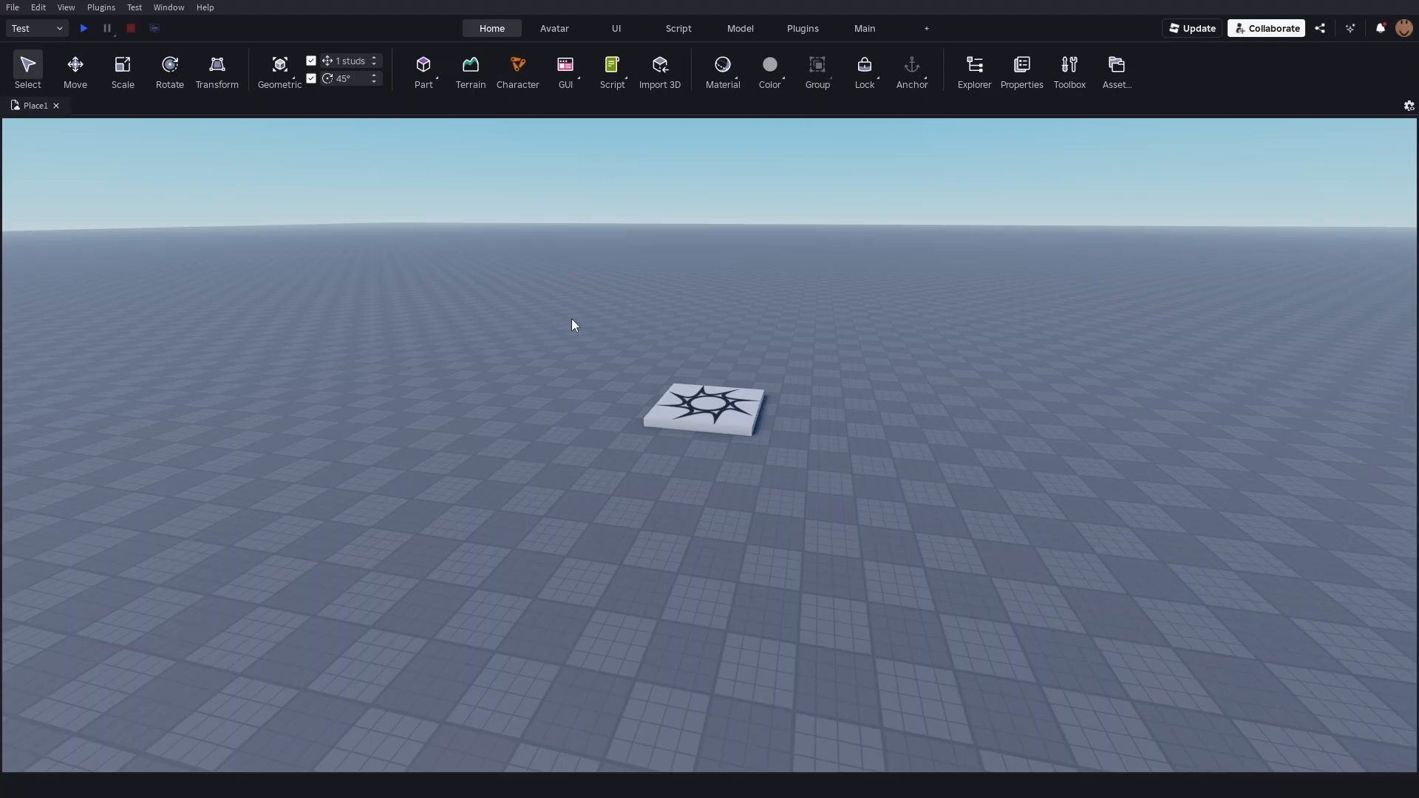
# Start publishing the place to Roblox as a new game with VR, Team Create and Data Sharing turned off.
pyautogui.click(12, 7)
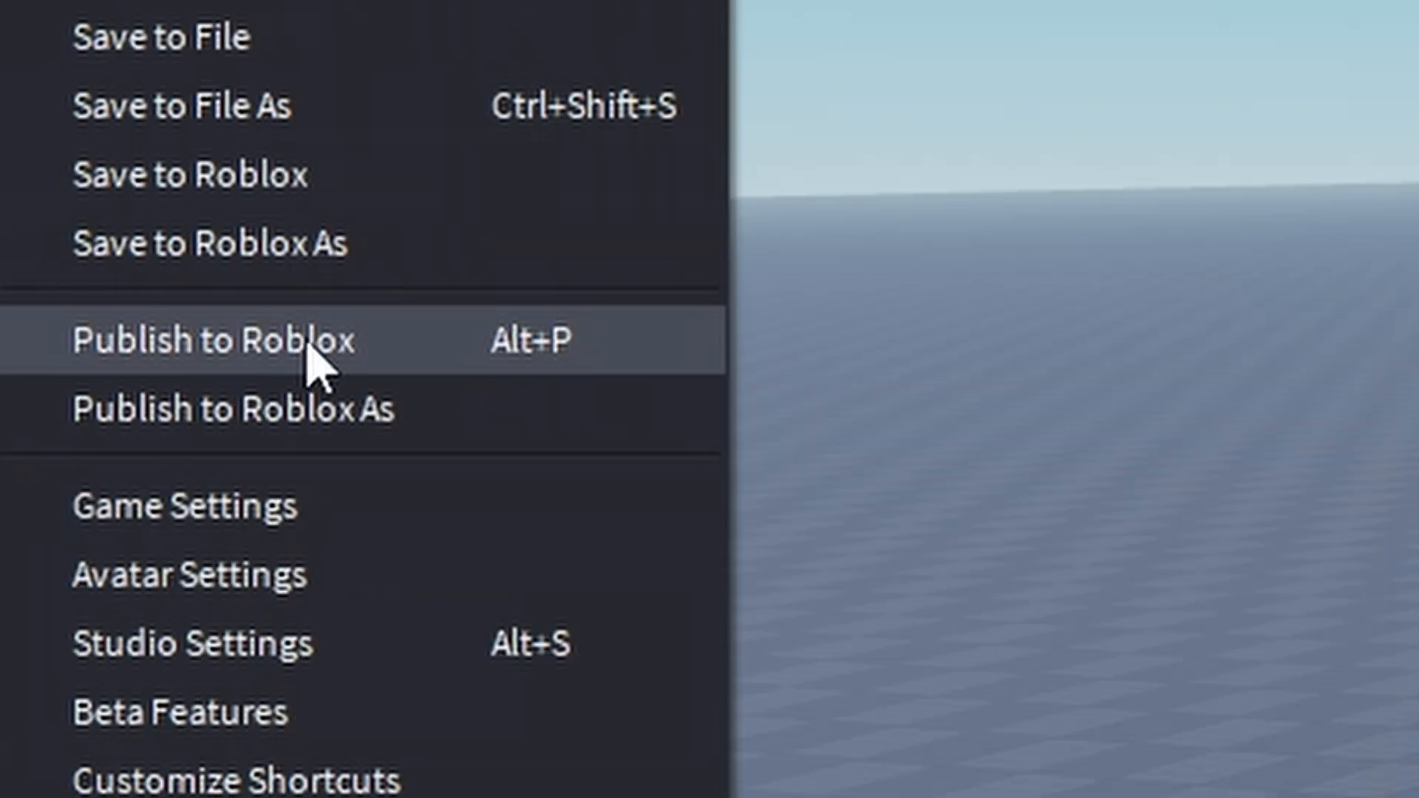
pyautogui.click(307, 341)
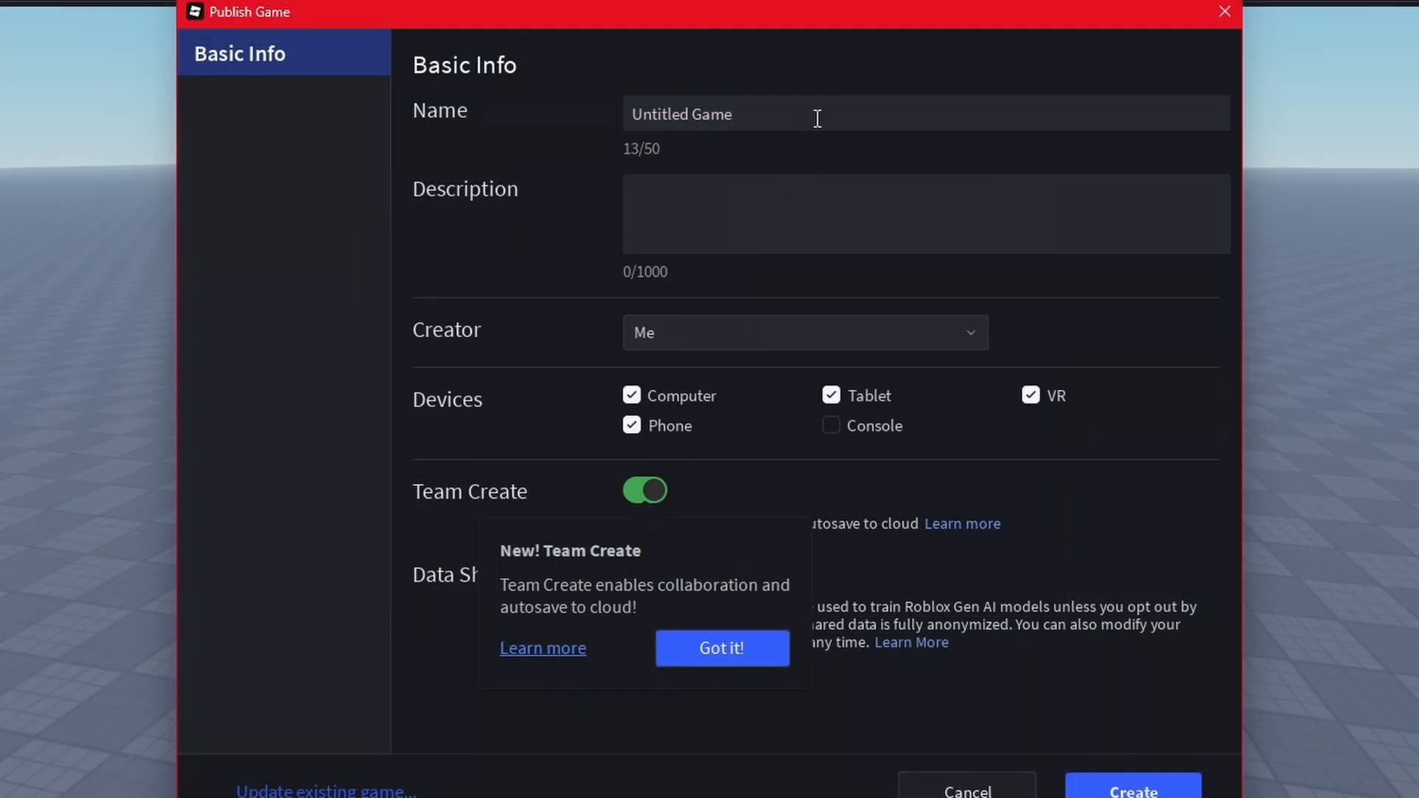
pyautogui.click(804, 195)
pyautogui.click(871, 187)
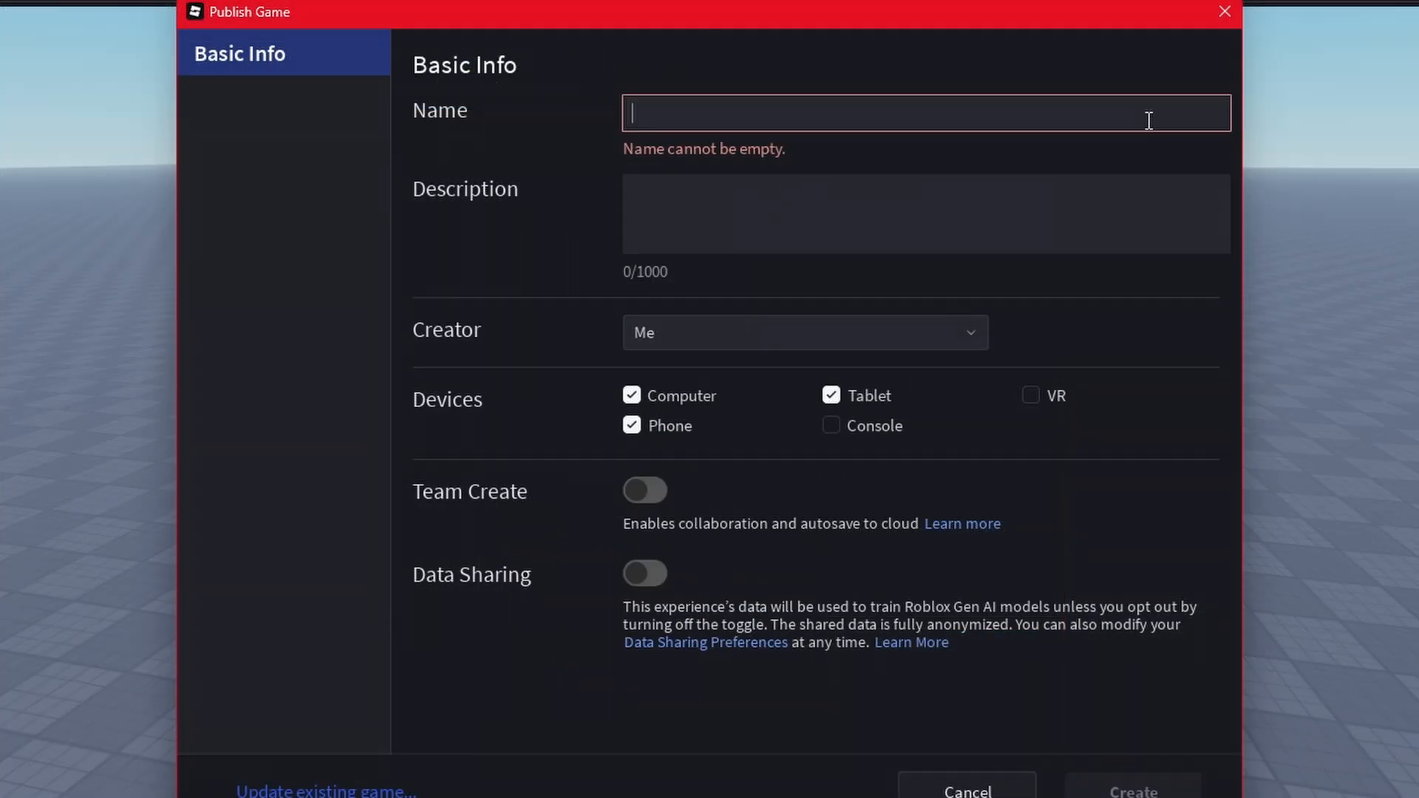
# Name the new game "Fire Alarm How To", create it and close the publishing dialog.
pyautogui.write('ahfkdfhg')
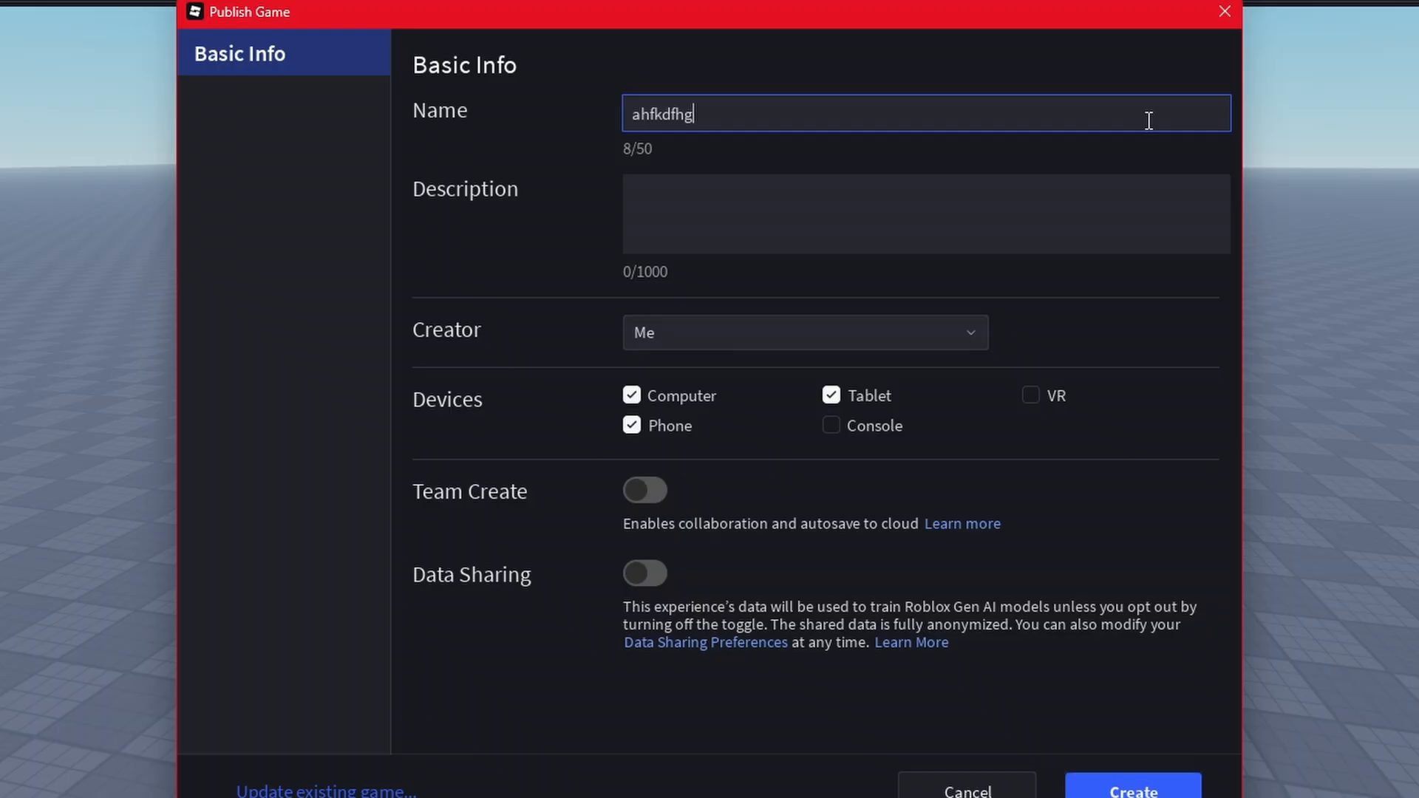
pyautogui.hotkey('ctrl', 'a')
pyautogui.write('Fire Alarm How ')
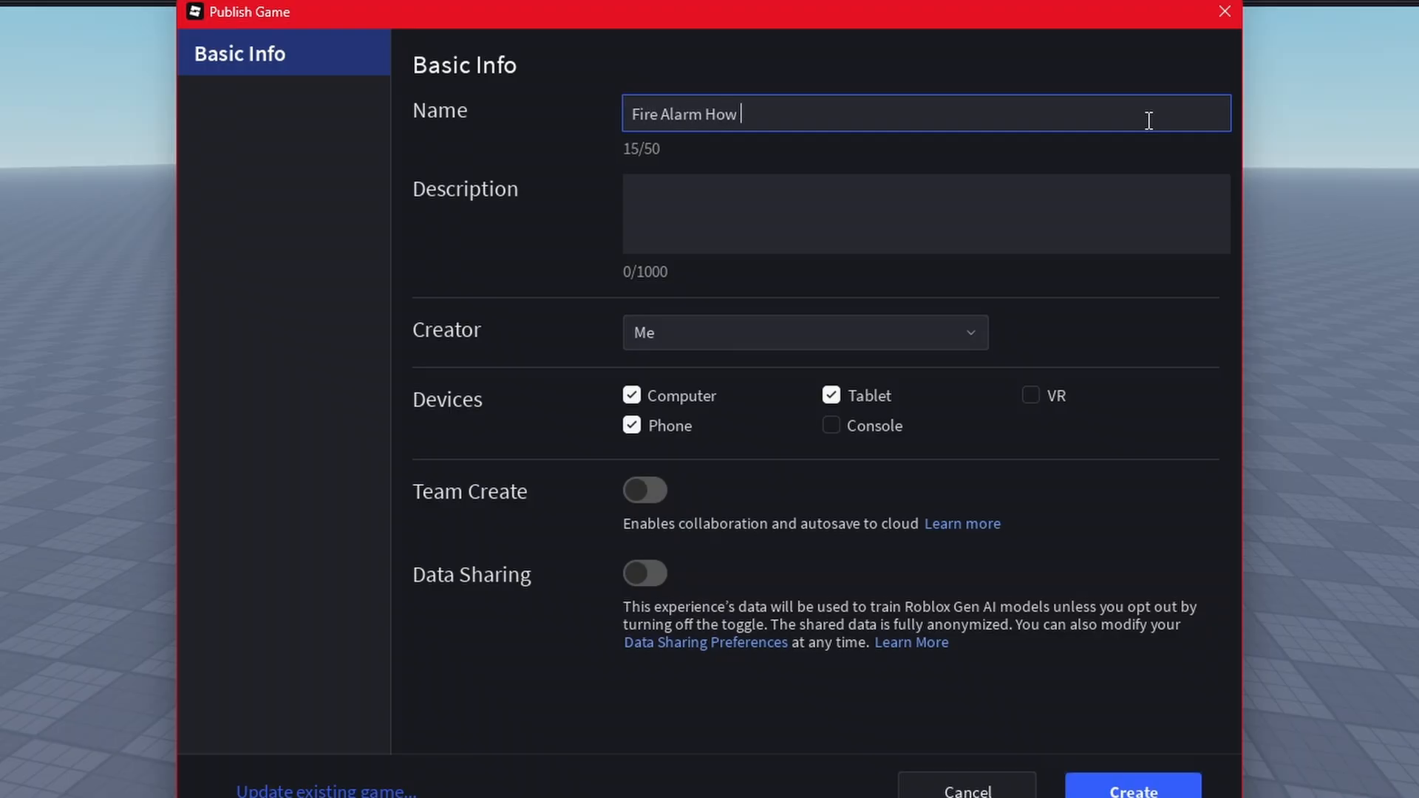
pyautogui.write('To')
pyautogui.click(1157, 789)
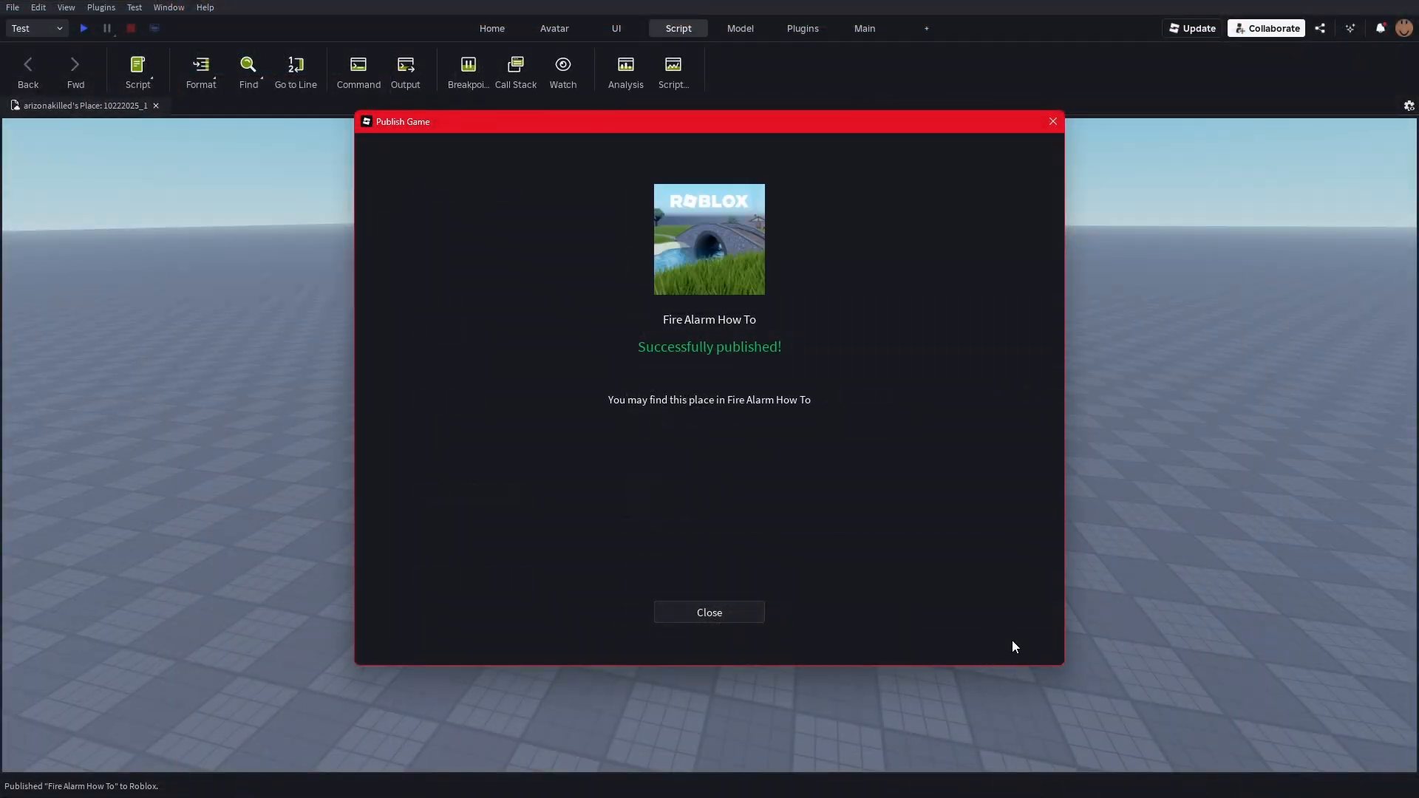
pyautogui.click(699, 613)
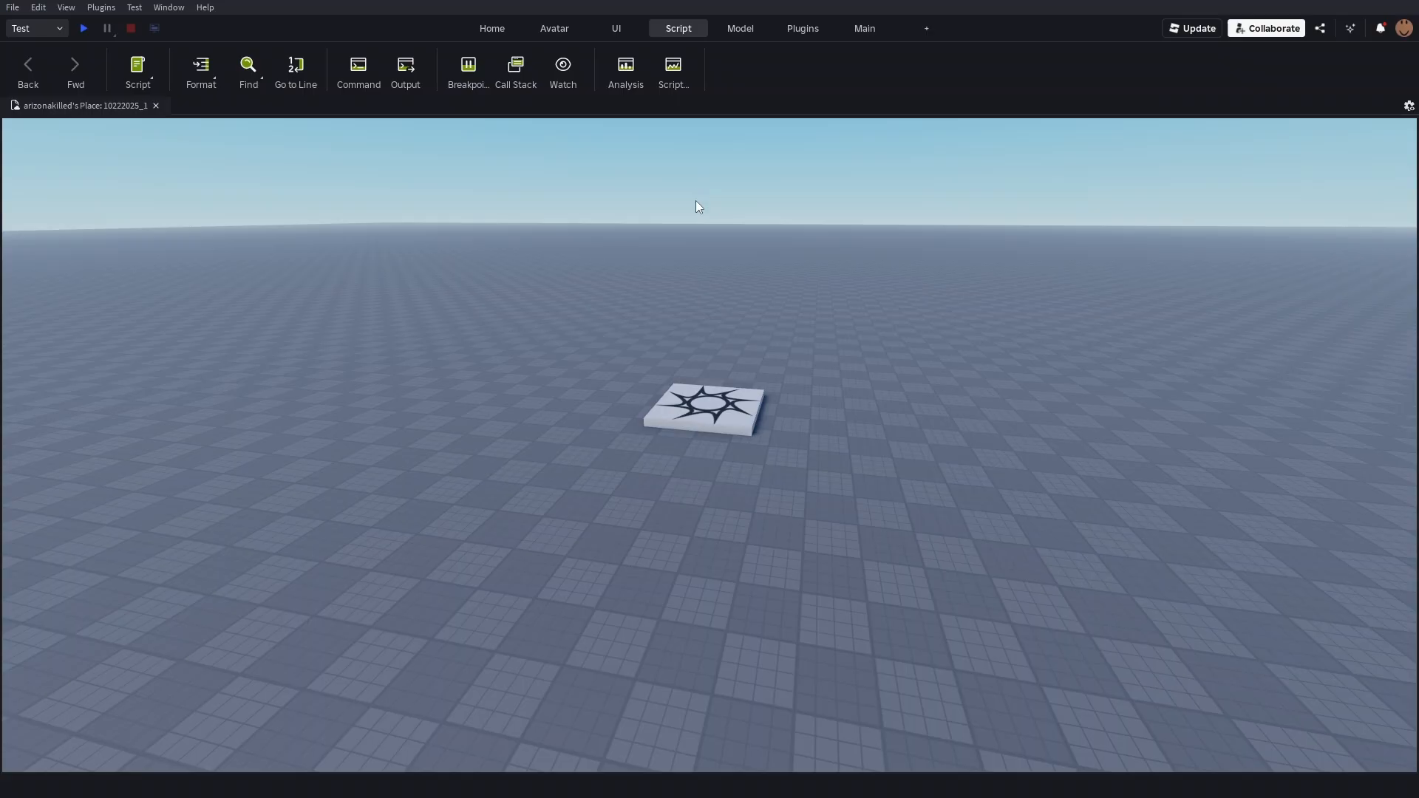
# Show the Explorer, Properties and Toolbox windows and expand the Workspace contents.
pyautogui.click(481, 30)
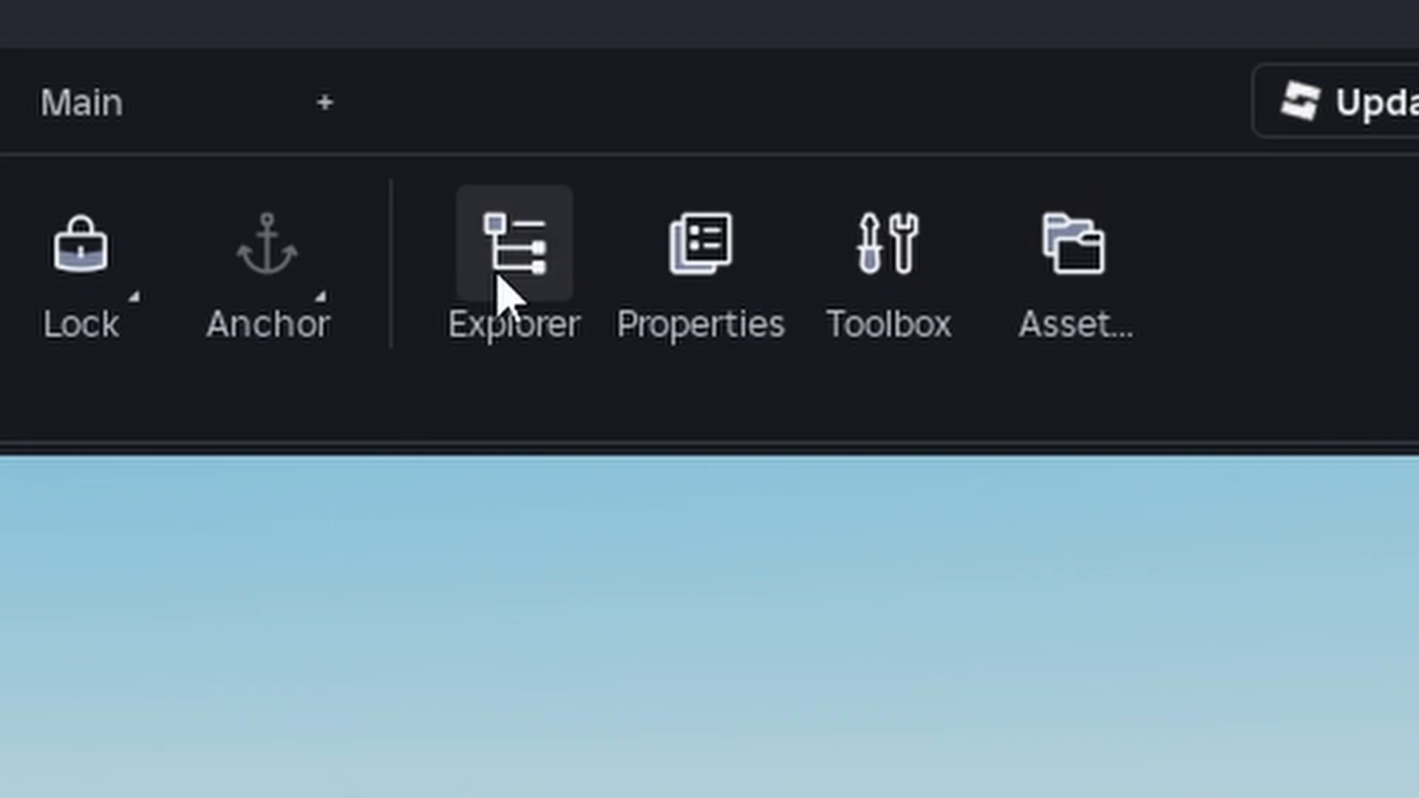
pyautogui.click(510, 251)
pyautogui.click(706, 266)
pyautogui.click(883, 296)
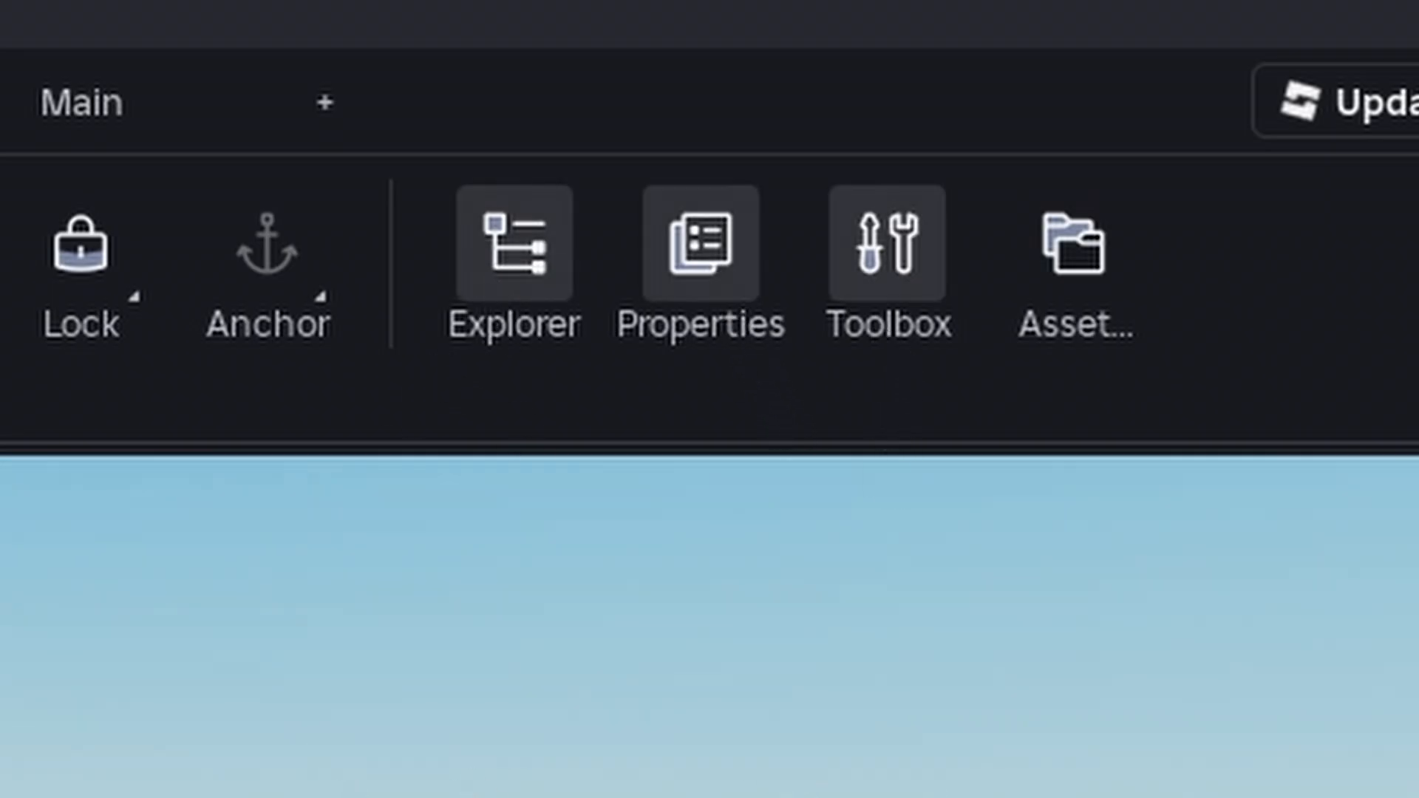
pyautogui.click(67, 107)
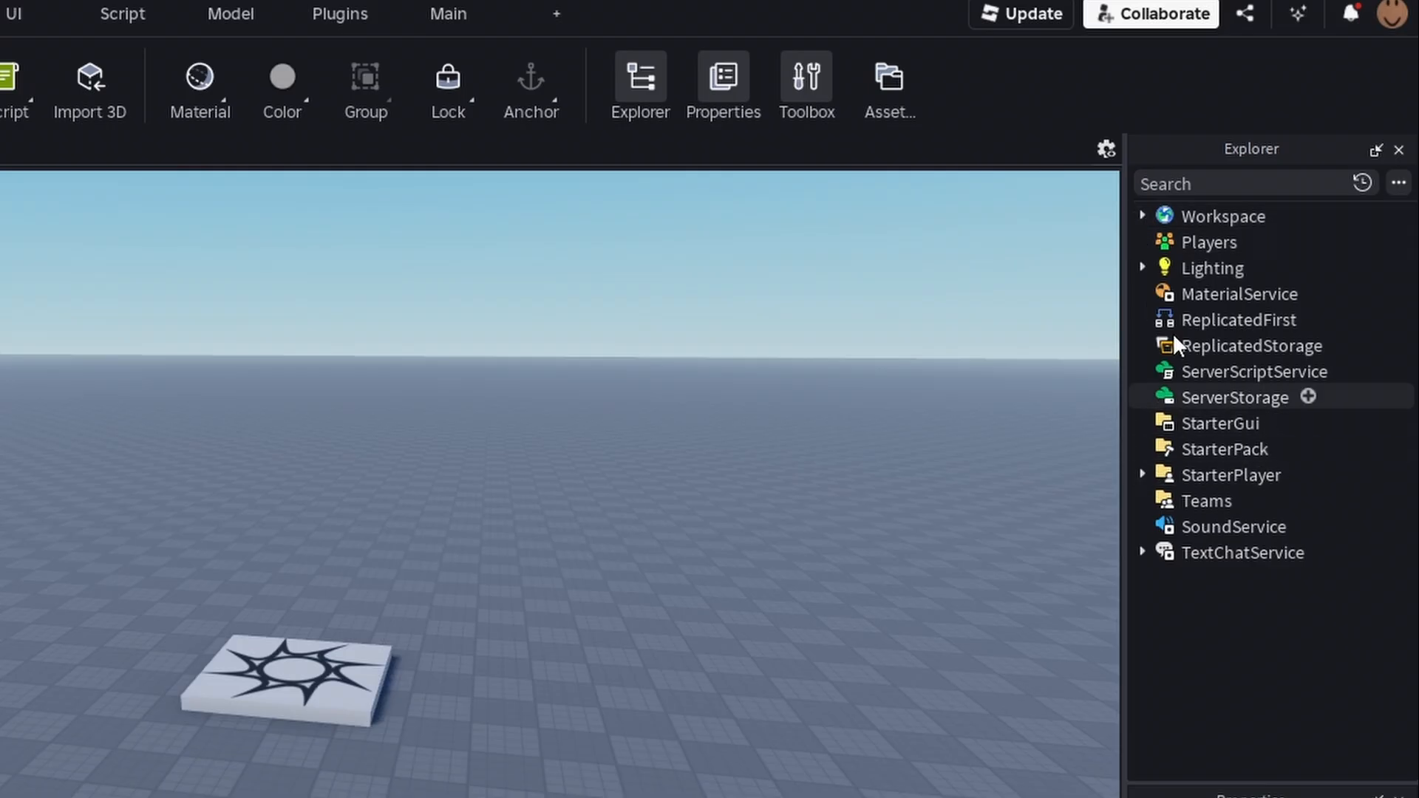
pyautogui.click(1142, 215)
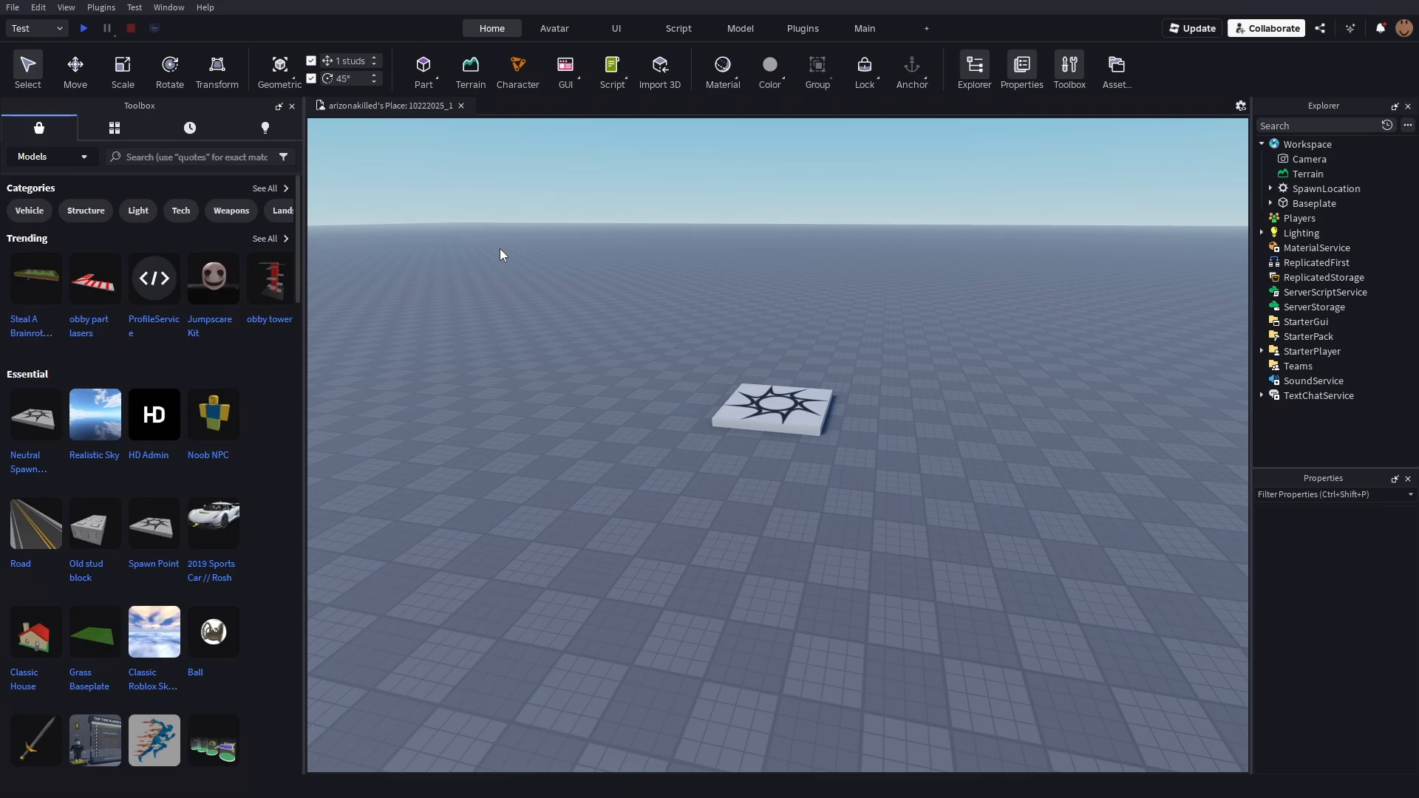
# Search the Toolbox models for "fire alarm panel" and insert the Simplex 4008 fire alarm panel into the scene.
pyautogui.click(184, 156)
pyautogui.write('fire alarm panel')
pyautogui.press('Return')
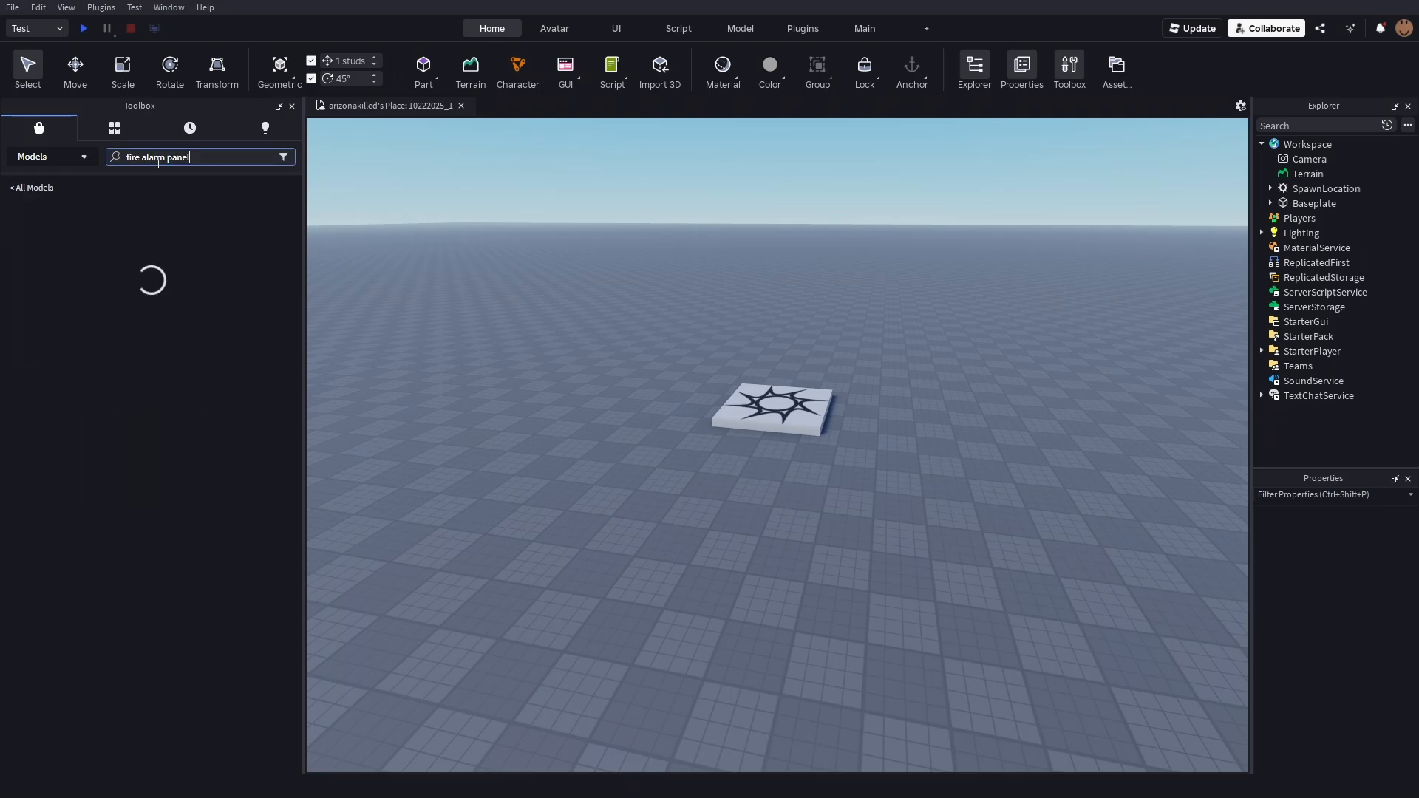
pyautogui.moveTo(677, 318); pyautogui.dragTo(677, 318, button='right')
pyautogui.press('w')
pyautogui.moveTo(214, 235); pyautogui.dragTo(915, 355)
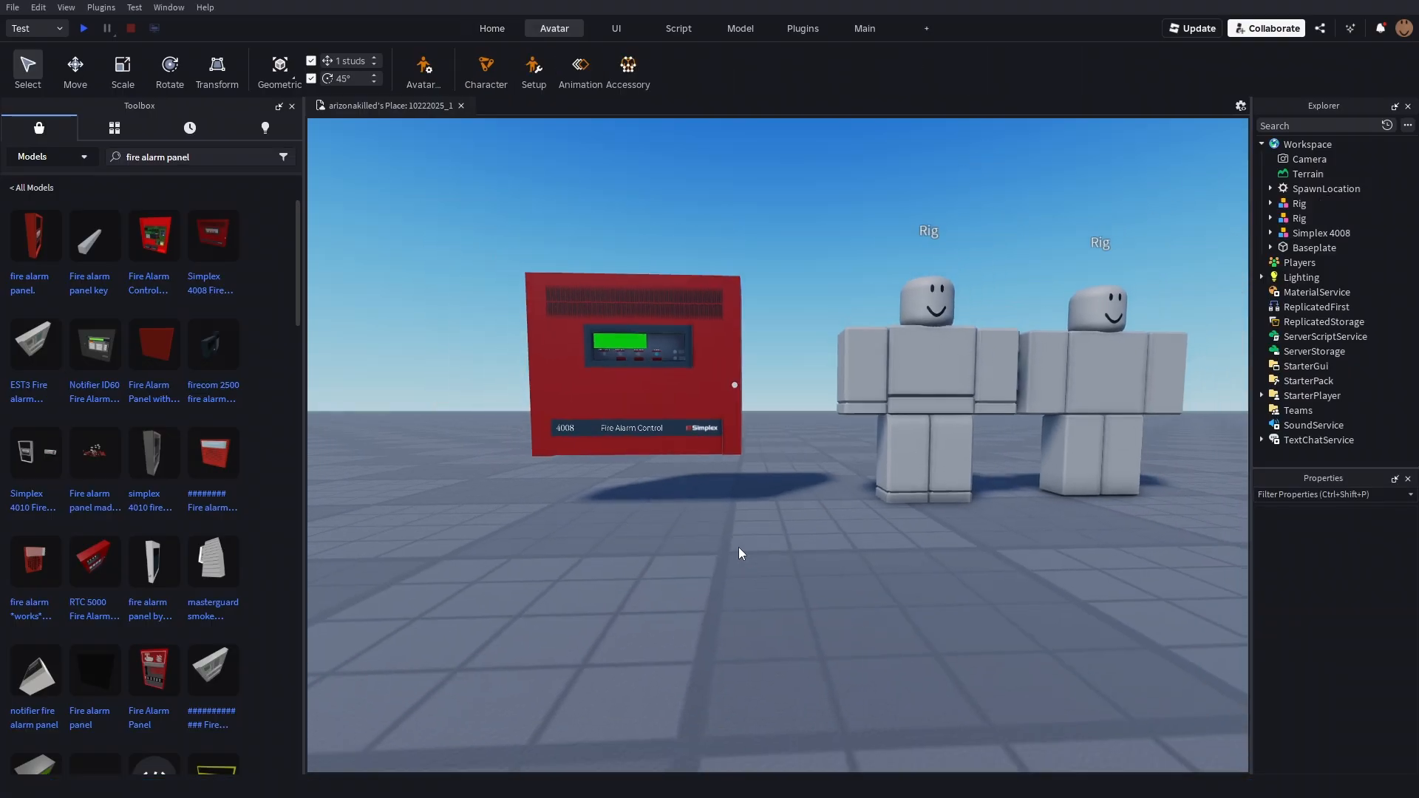
# Examine the Simplex 4008 panel up close and beside the two character rigs.
pyautogui.moveTo(741, 553); pyautogui.dragTo(741, 553, button='right')
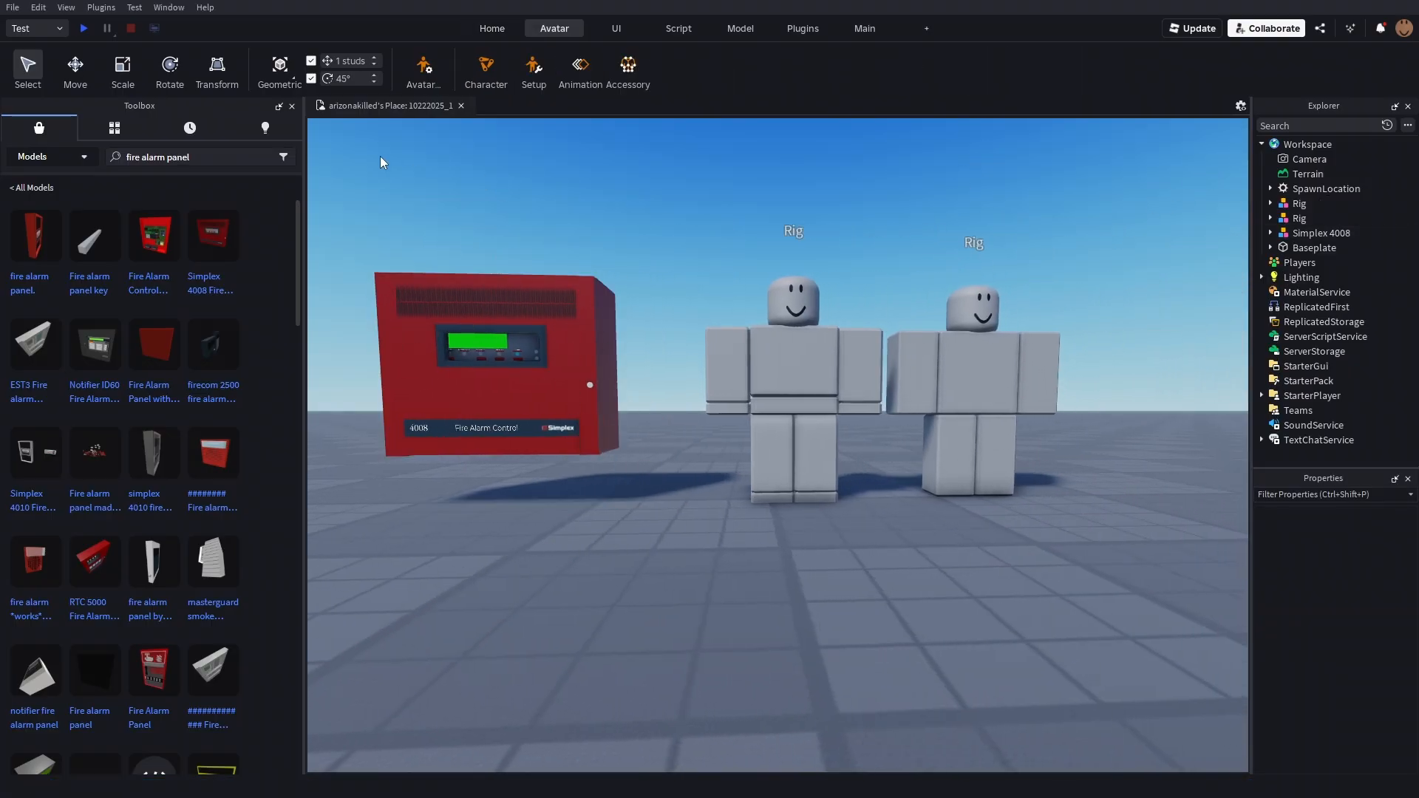
pyautogui.click(730, 414)
pyautogui.moveTo(759, 423); pyautogui.dragTo(758, 423, button='right')
pyautogui.press('w')
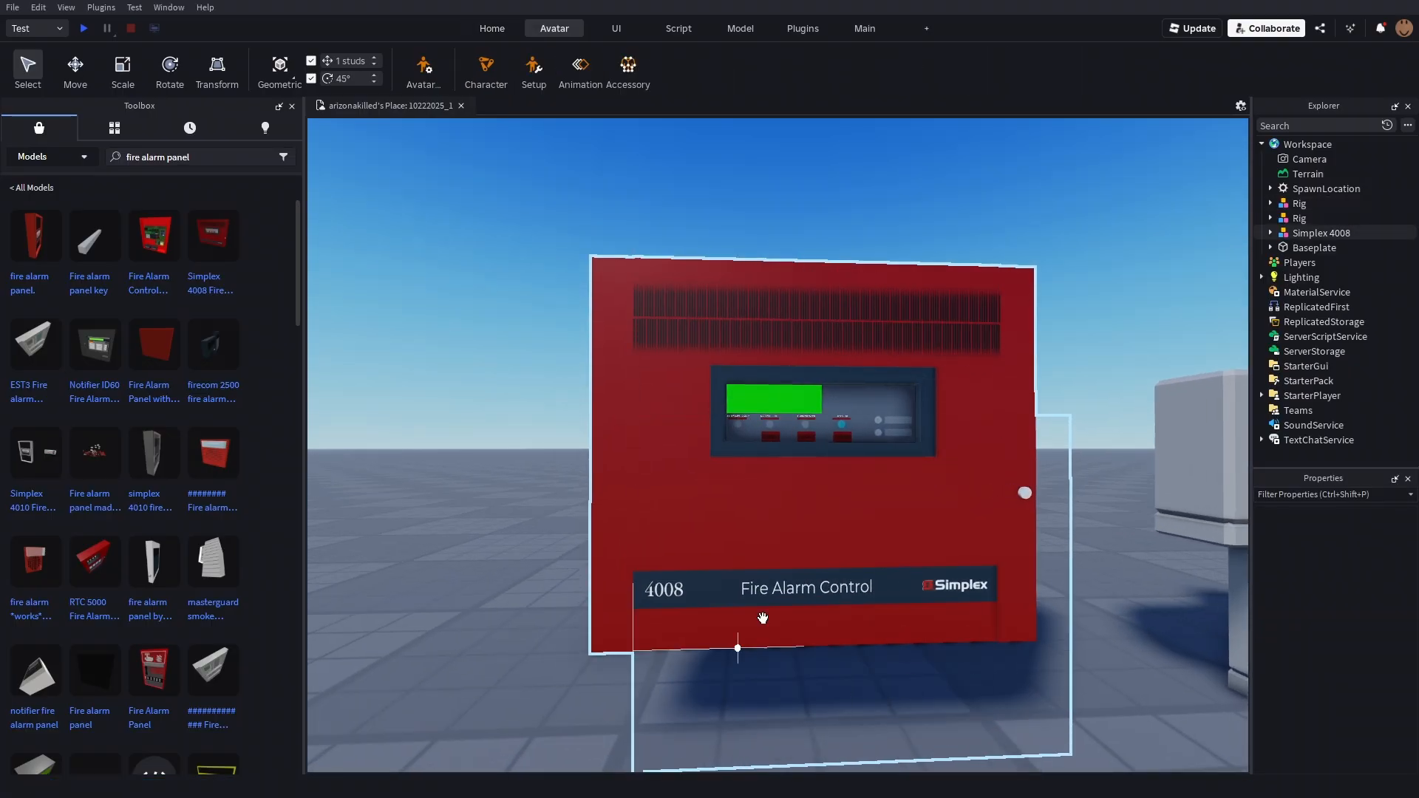
pyautogui.press('s')
pyautogui.moveTo(924, 646); pyautogui.dragTo(808, 434, button='right')
pyautogui.press('w')
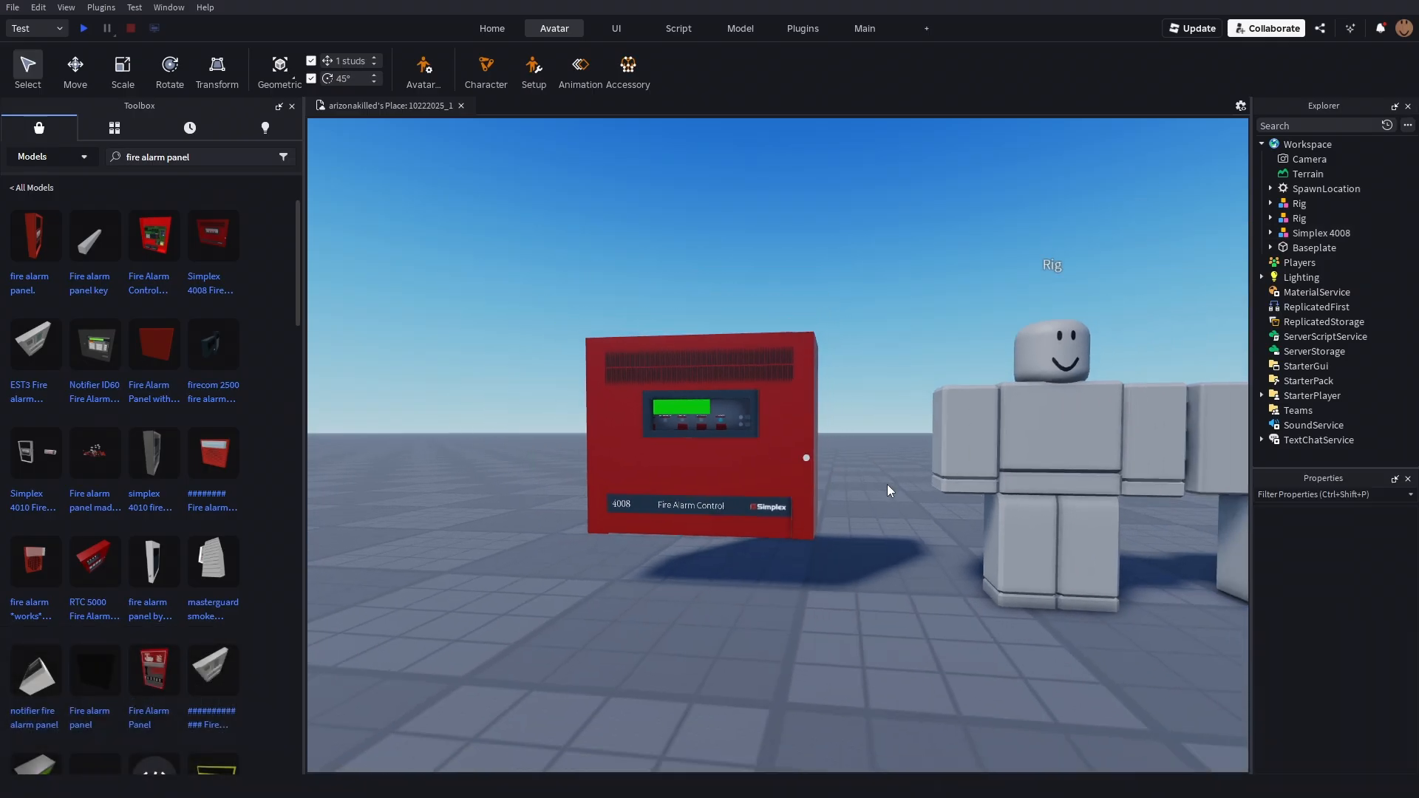
pyautogui.press('d')
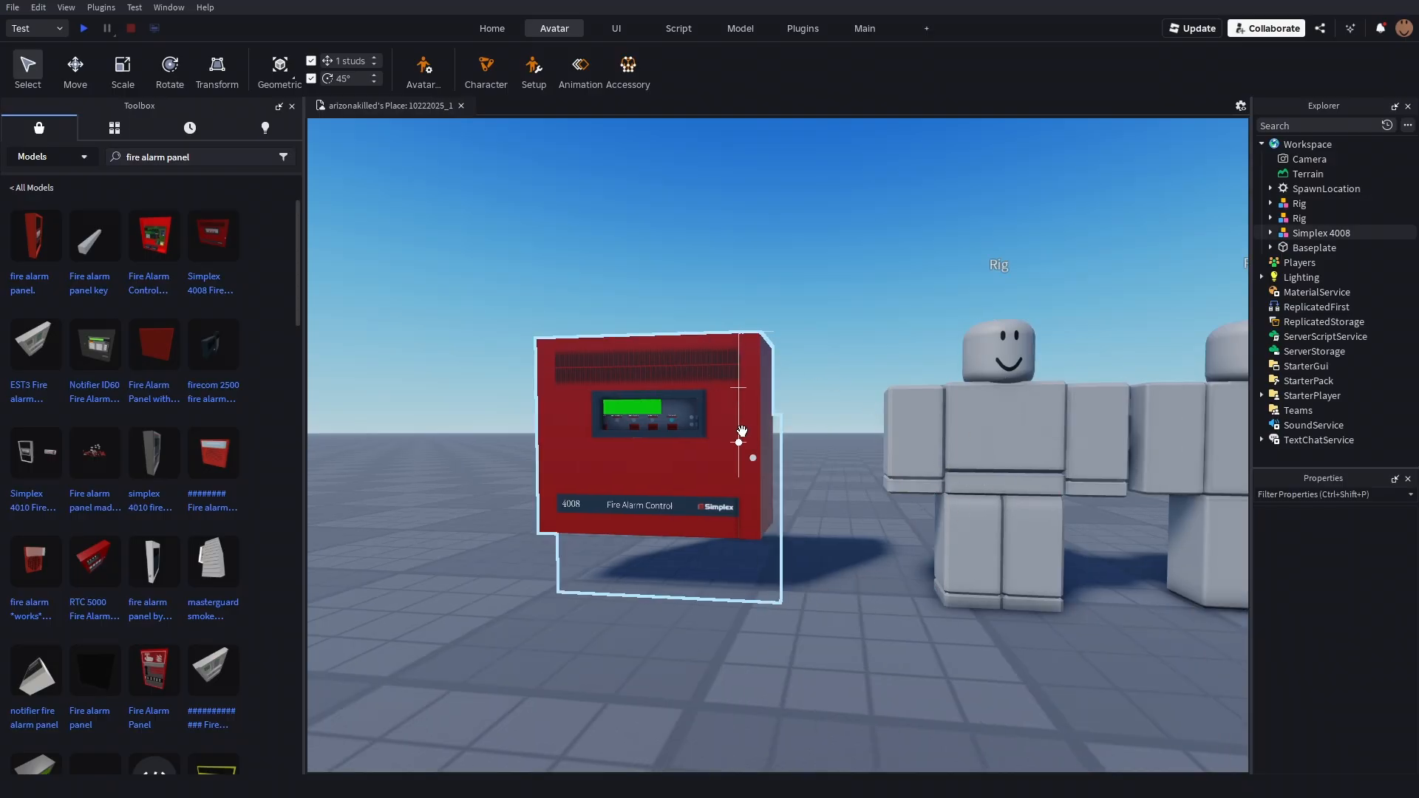
# Move the two character rigs apart on the baseplate beside the fire alarm panel.
pyautogui.moveTo(953, 496); pyautogui.dragTo(954, 495, button='right')
pyautogui.moveTo(953, 496); pyautogui.dragTo(872, 447)
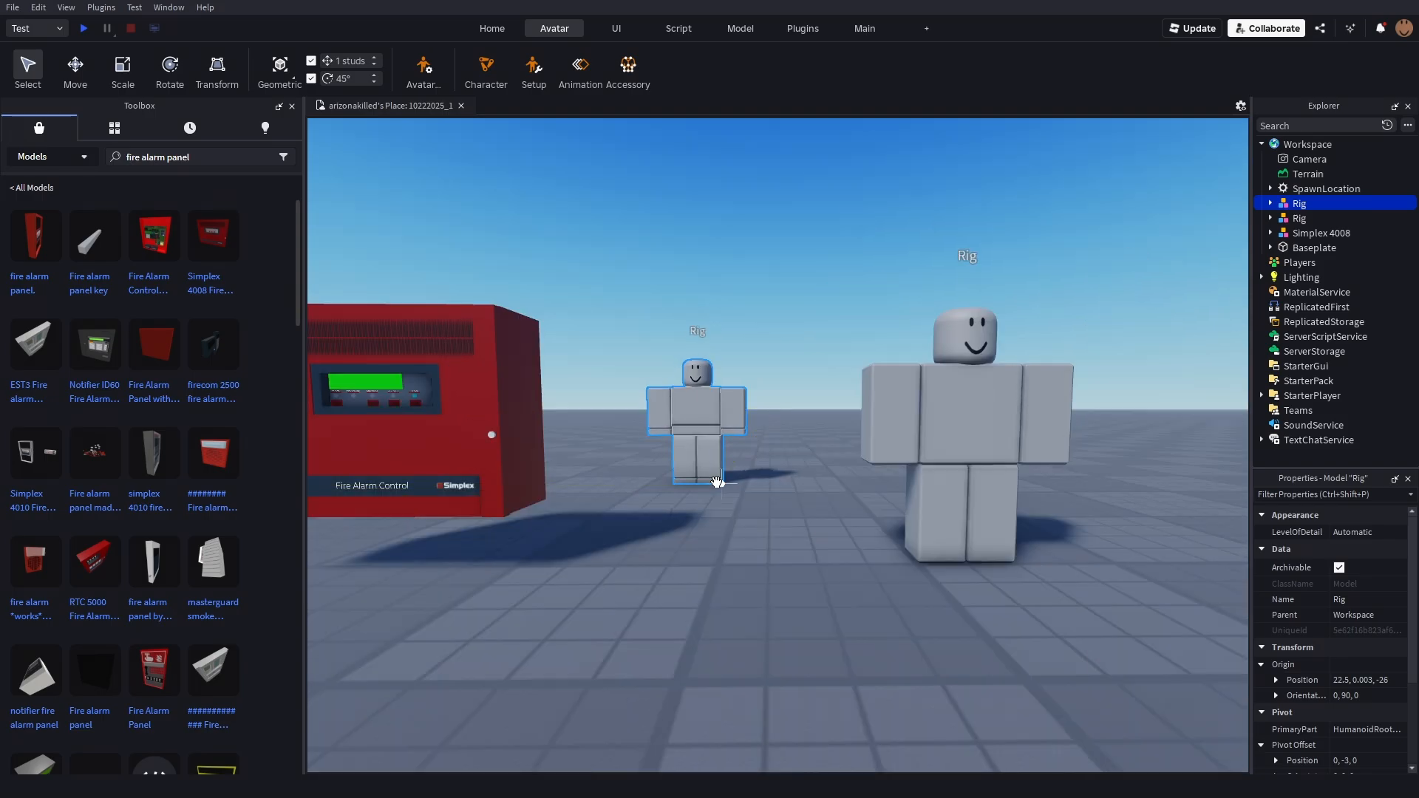
pyautogui.moveTo(961, 508); pyautogui.dragTo(828, 516)
pyautogui.moveTo(667, 580); pyautogui.dragTo(668, 580)
pyautogui.press('a')
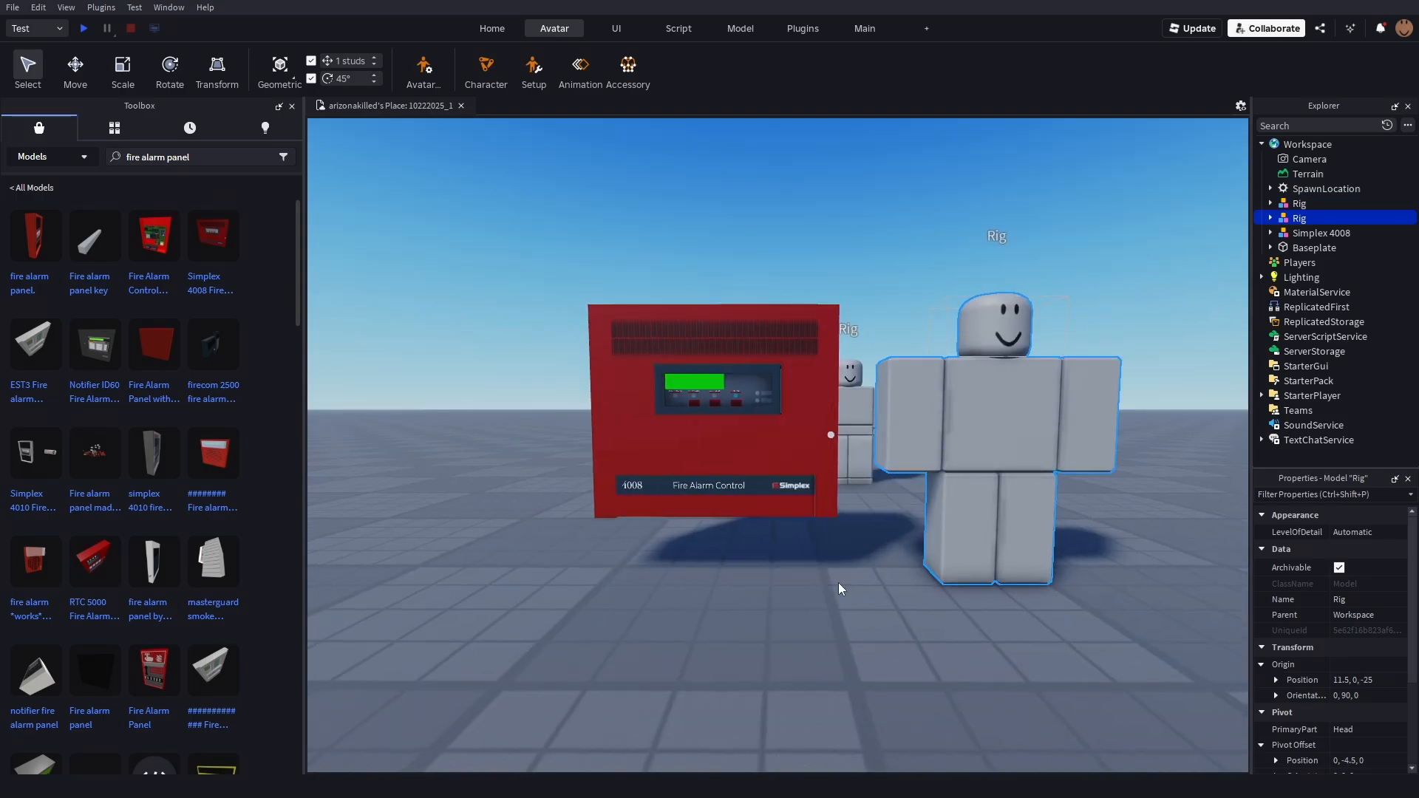
# Delete both character rigs, keeping only the fire alarm panel on the baseplate.
pyautogui.moveTo(851, 514); pyautogui.dragTo(851, 514, button='right')
pyautogui.press('s')
pyautogui.click(849, 343)
pyautogui.press('Delete')
pyautogui.click(891, 420)
pyautogui.press('Delete')
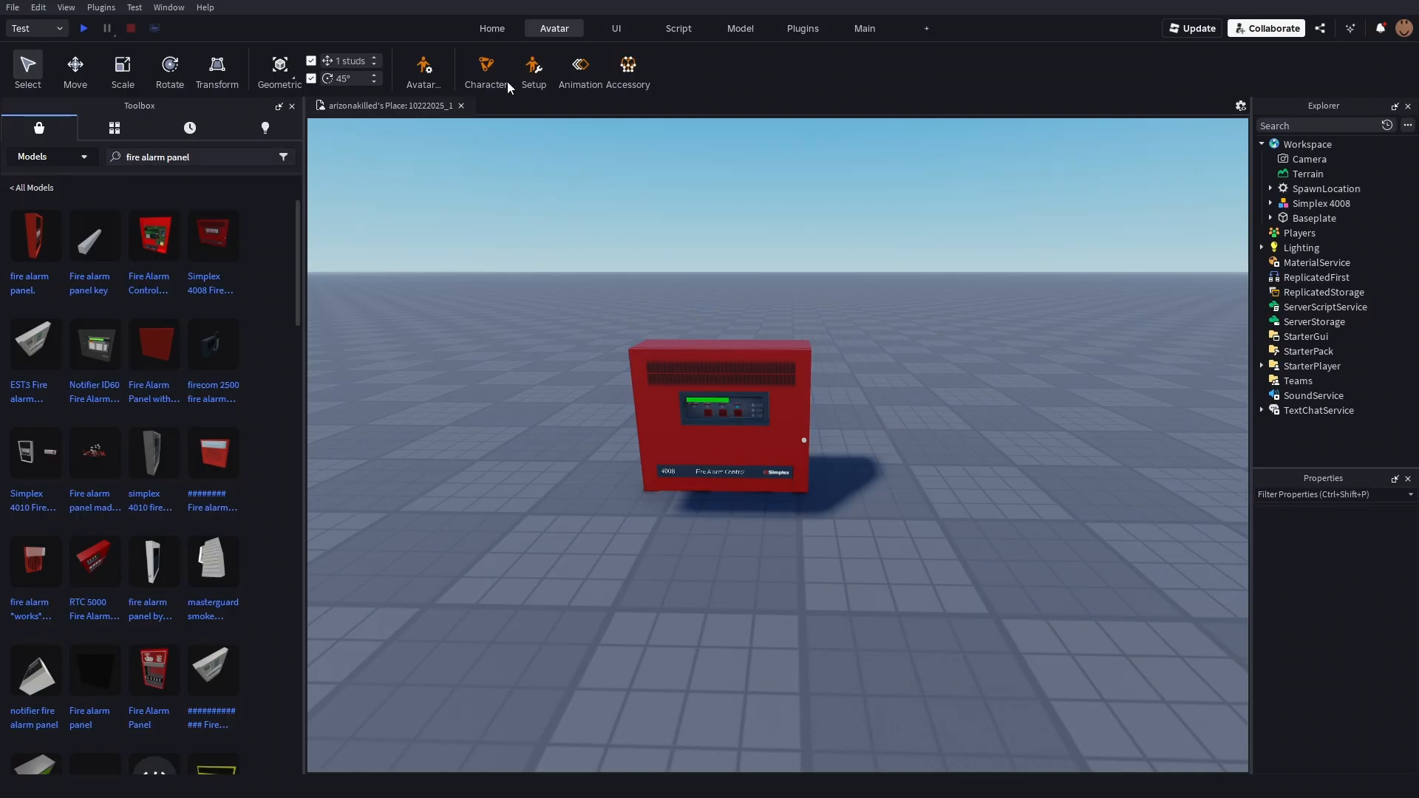
# Open the Avatar Settings and undock them as a floating, resized window over the viewport.
pyautogui.click(500, 29)
pyautogui.click(562, 32)
pyautogui.click(426, 66)
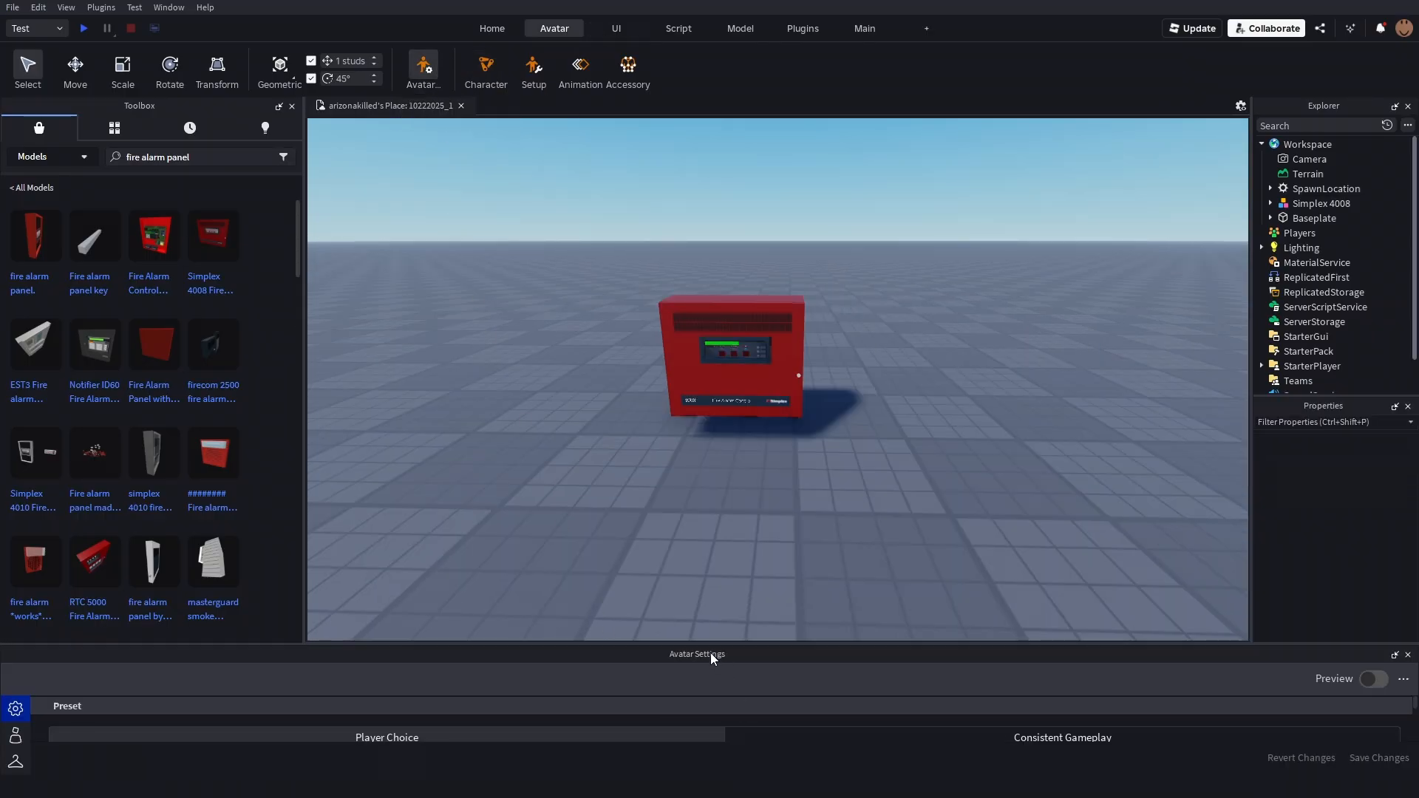
pyautogui.moveTo(711, 653); pyautogui.dragTo(857, 319)
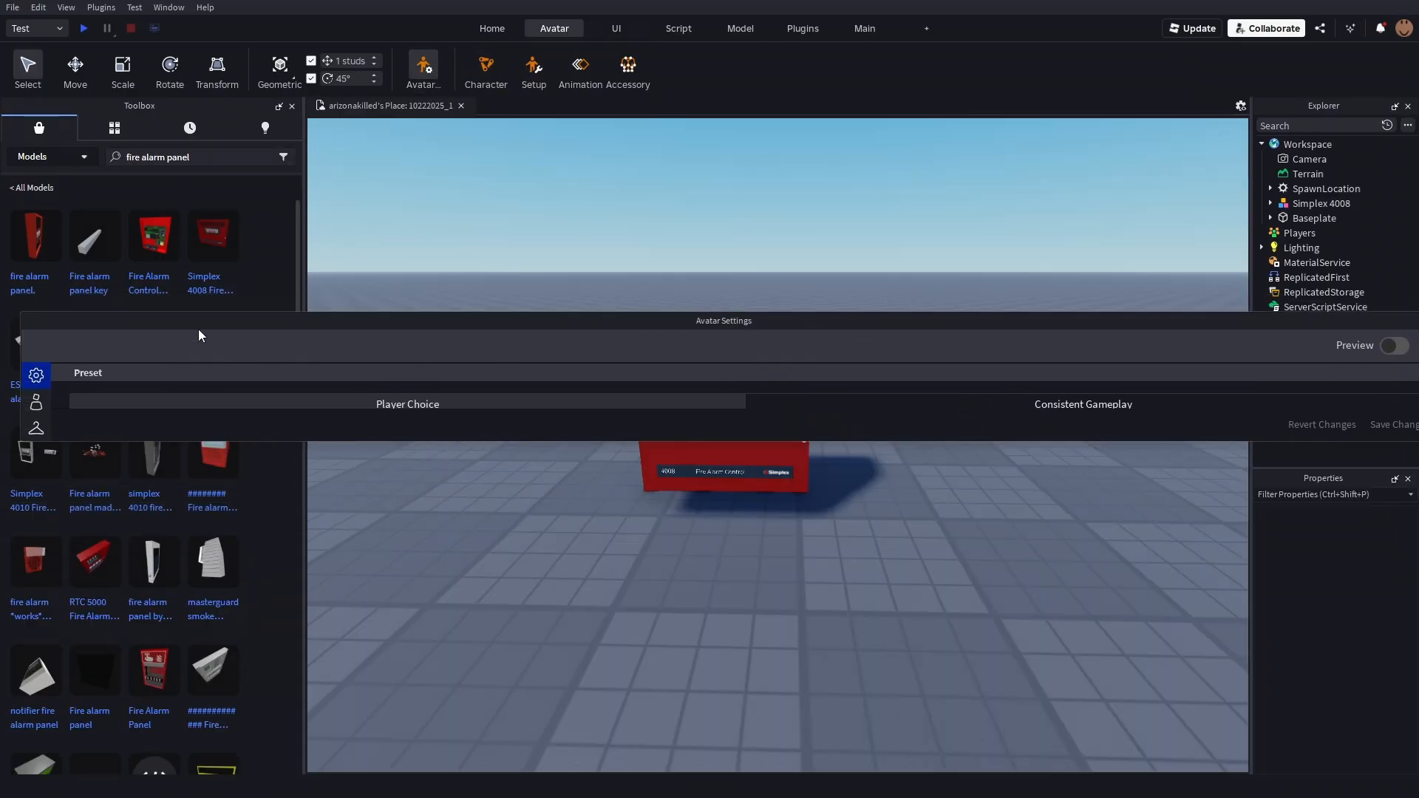
pyautogui.moveTo(17, 347); pyautogui.dragTo(1235, 346)
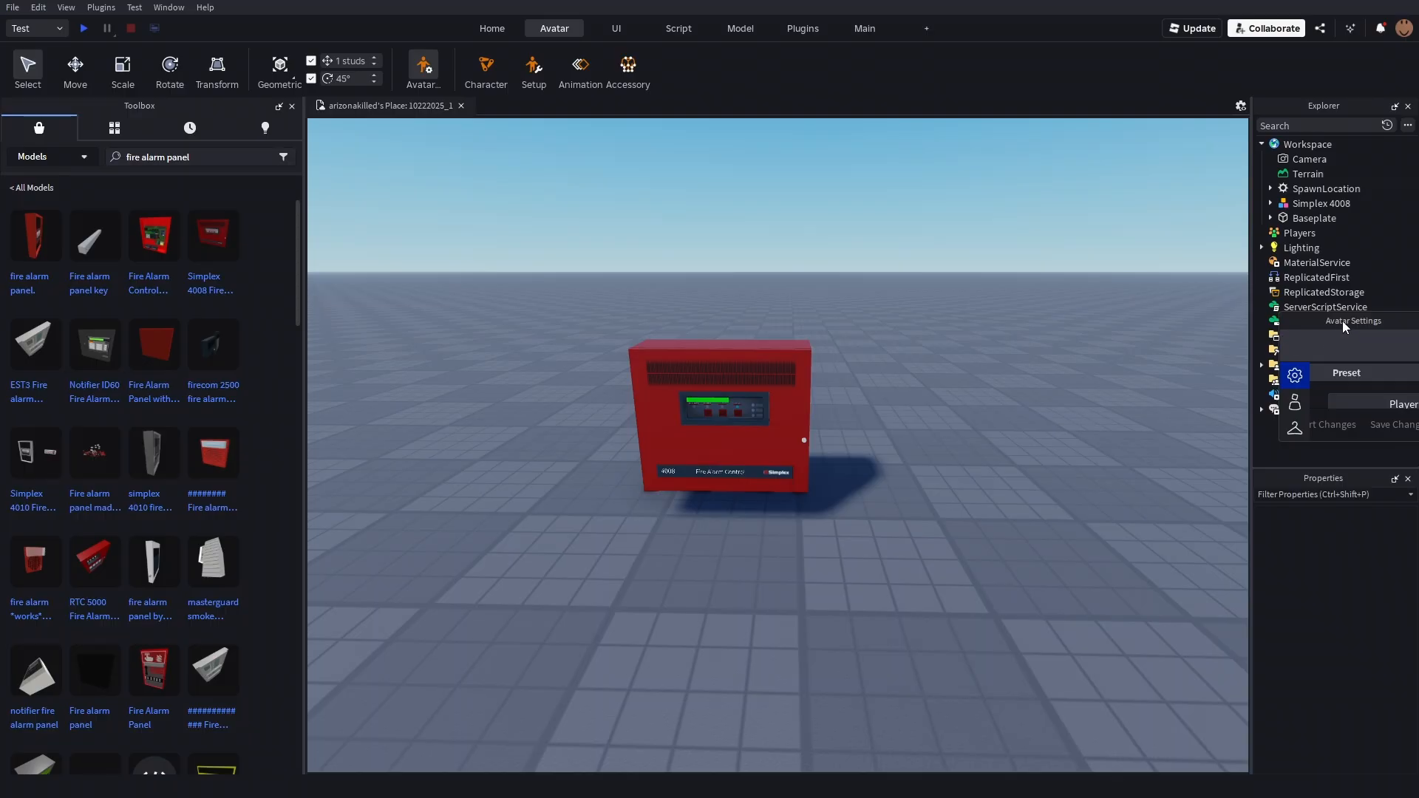
pyautogui.moveTo(1341, 319); pyautogui.dragTo(1071, 171)
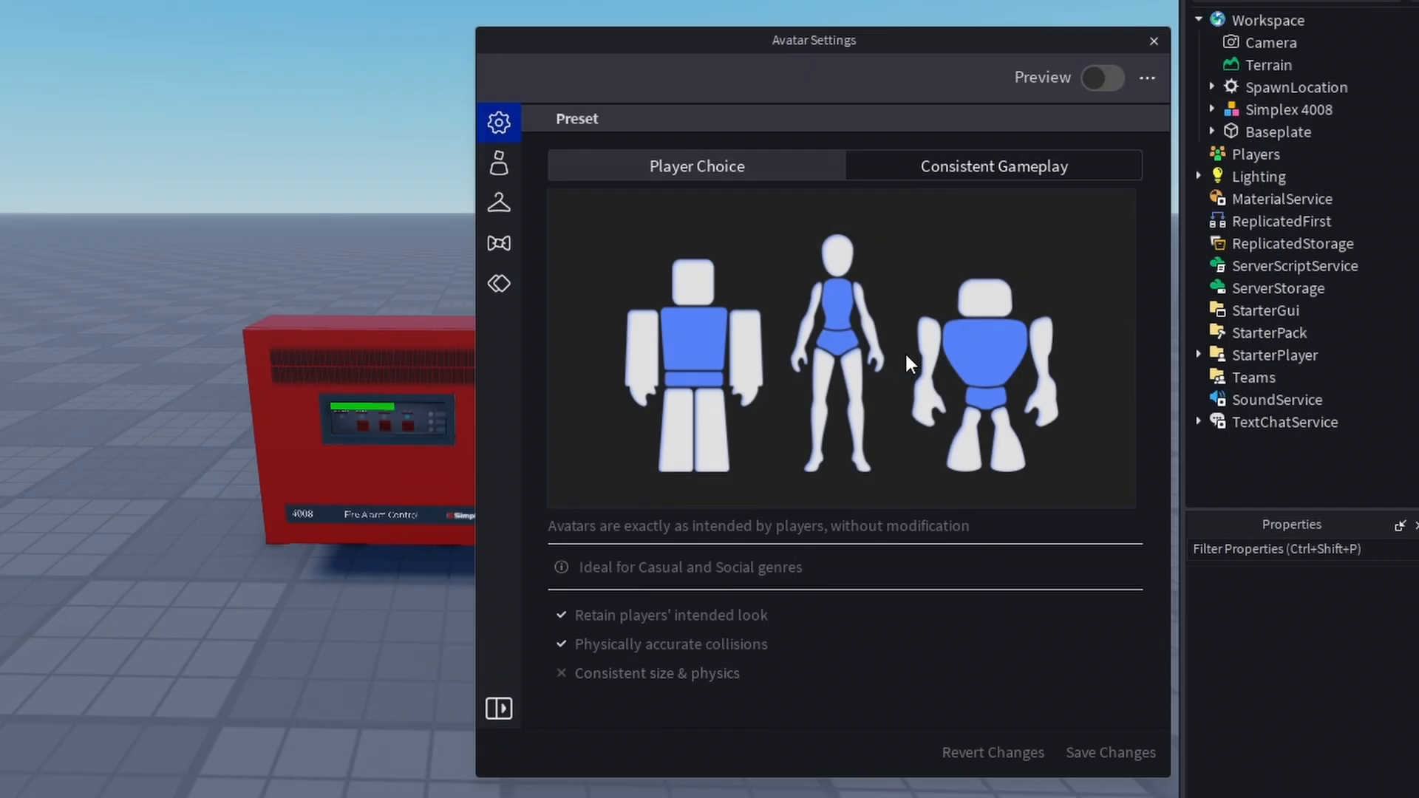
# Set the avatar type to R6 Only, save the change with a restart and close the Avatar Settings.
pyautogui.click(1146, 77)
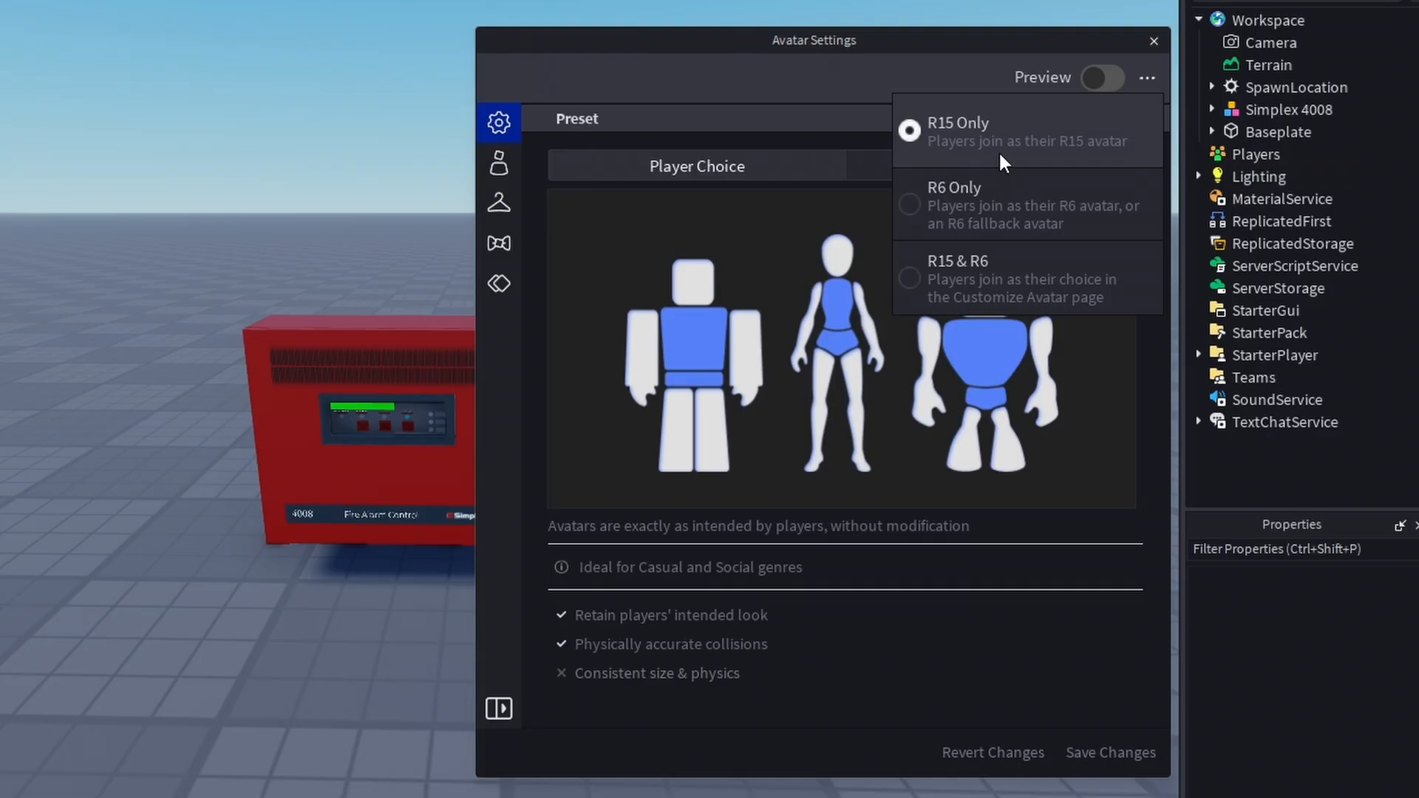
pyautogui.click(1009, 197)
pyautogui.click(1147, 80)
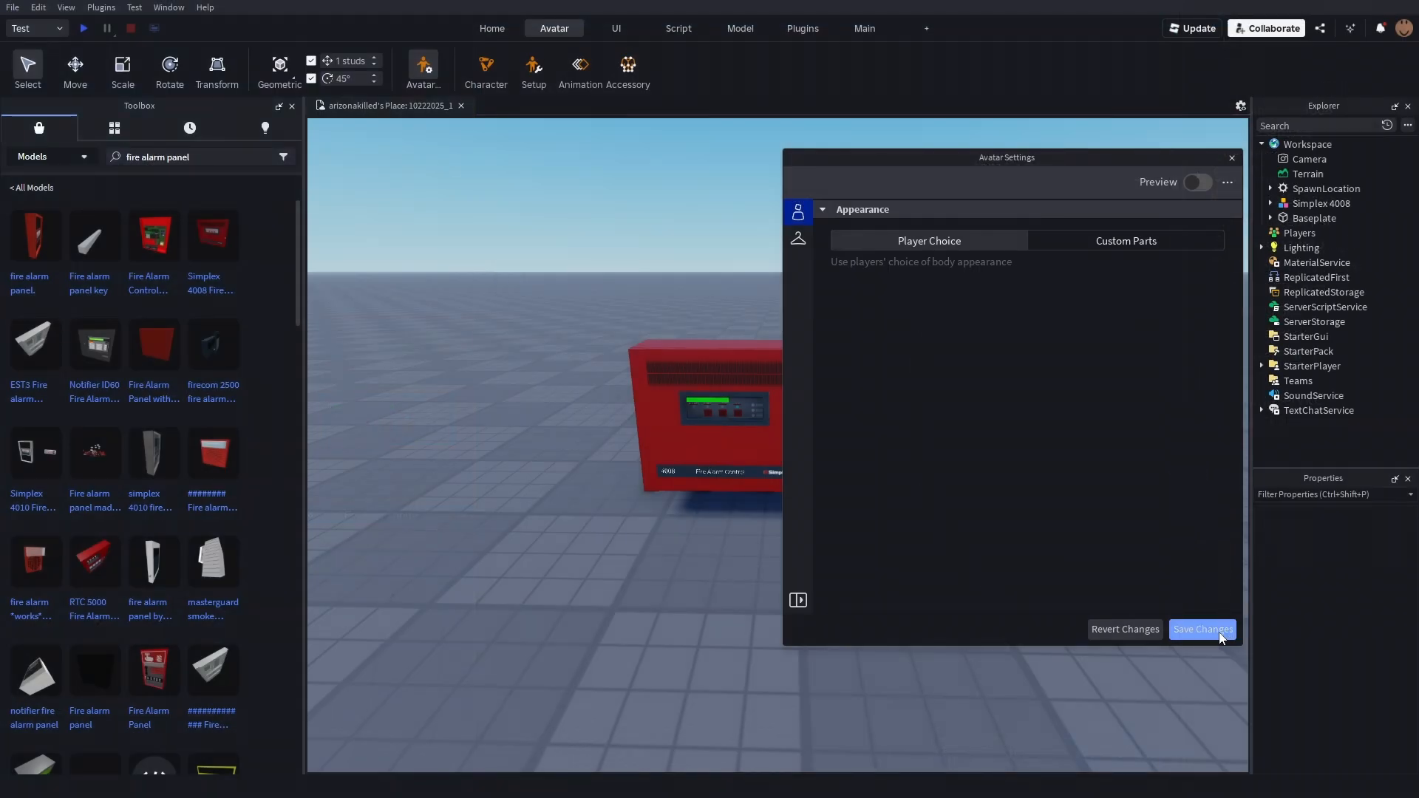
pyautogui.click(1133, 760)
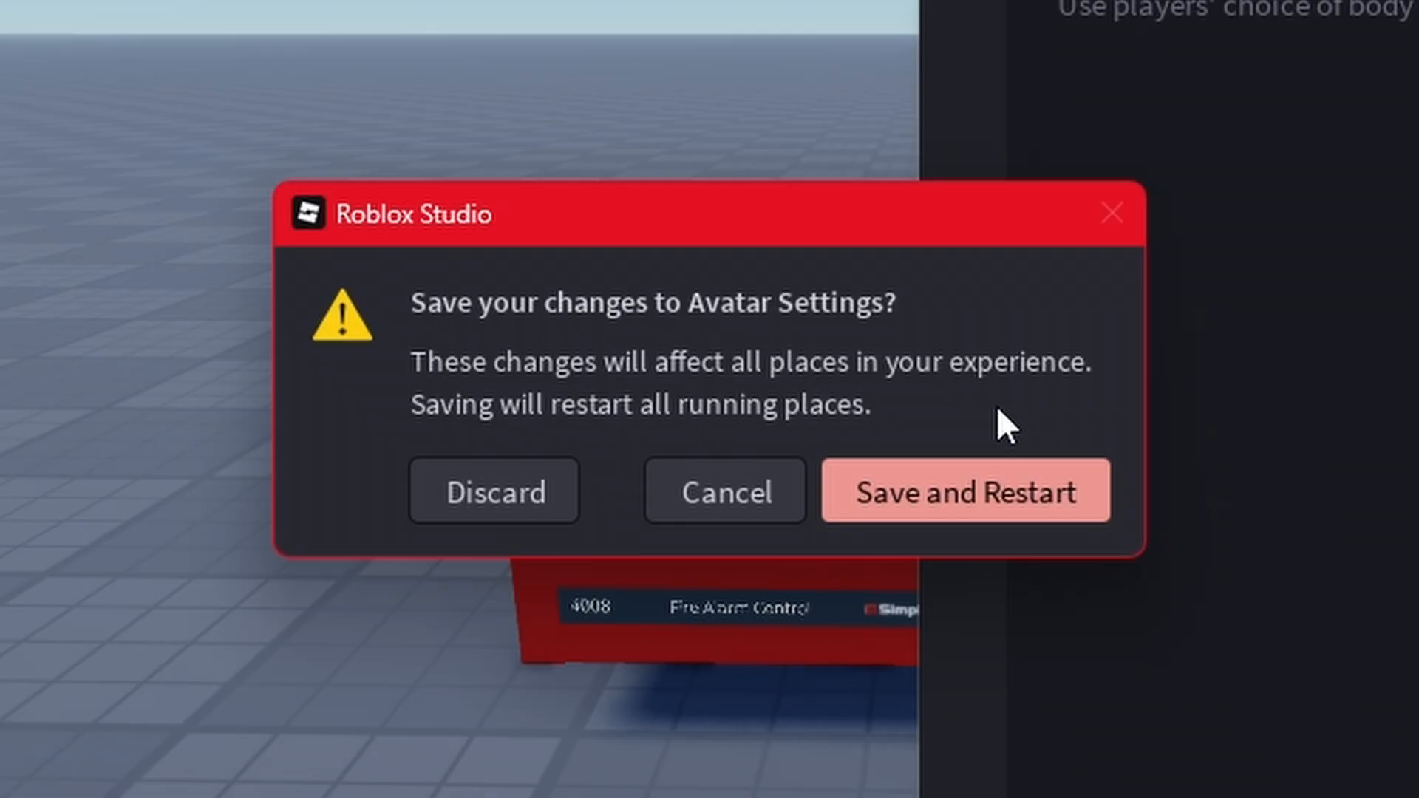
pyautogui.click(991, 491)
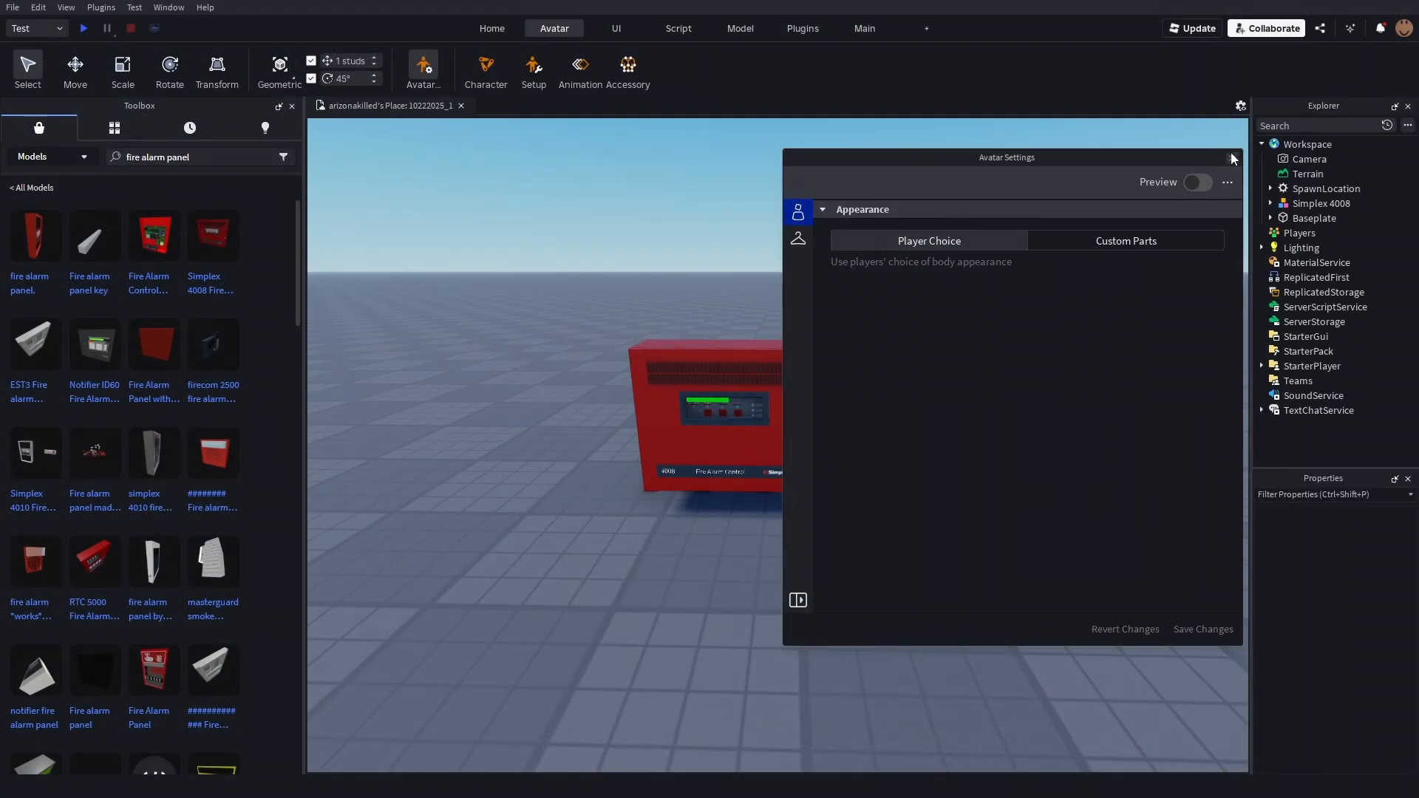
pyautogui.click(1231, 157)
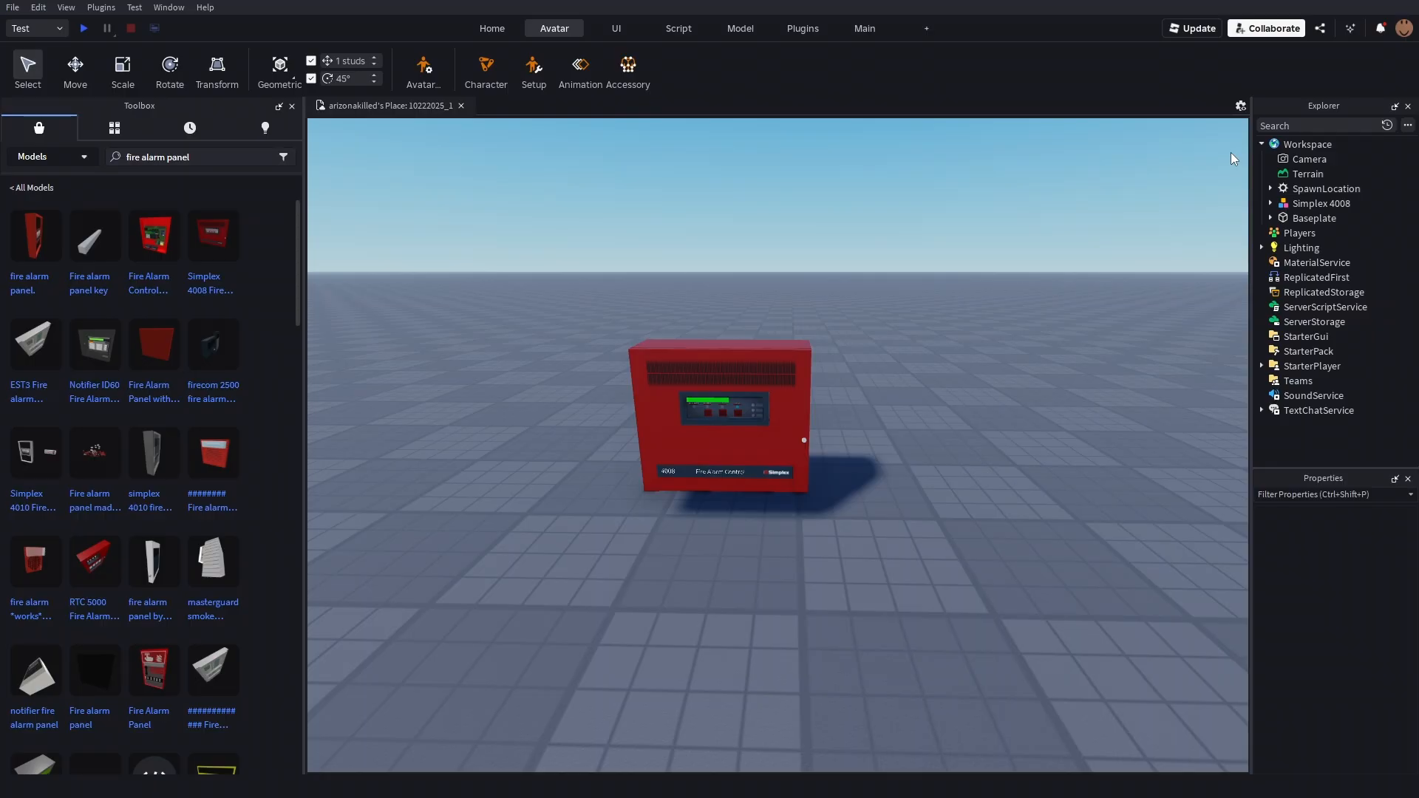
# Examine the front of the Simplex 4008 fire alarm panel up close and from a distance.
pyautogui.scroll(5, 866, 216)
pyautogui.moveTo(866, 216); pyautogui.dragTo(866, 216, button='right')
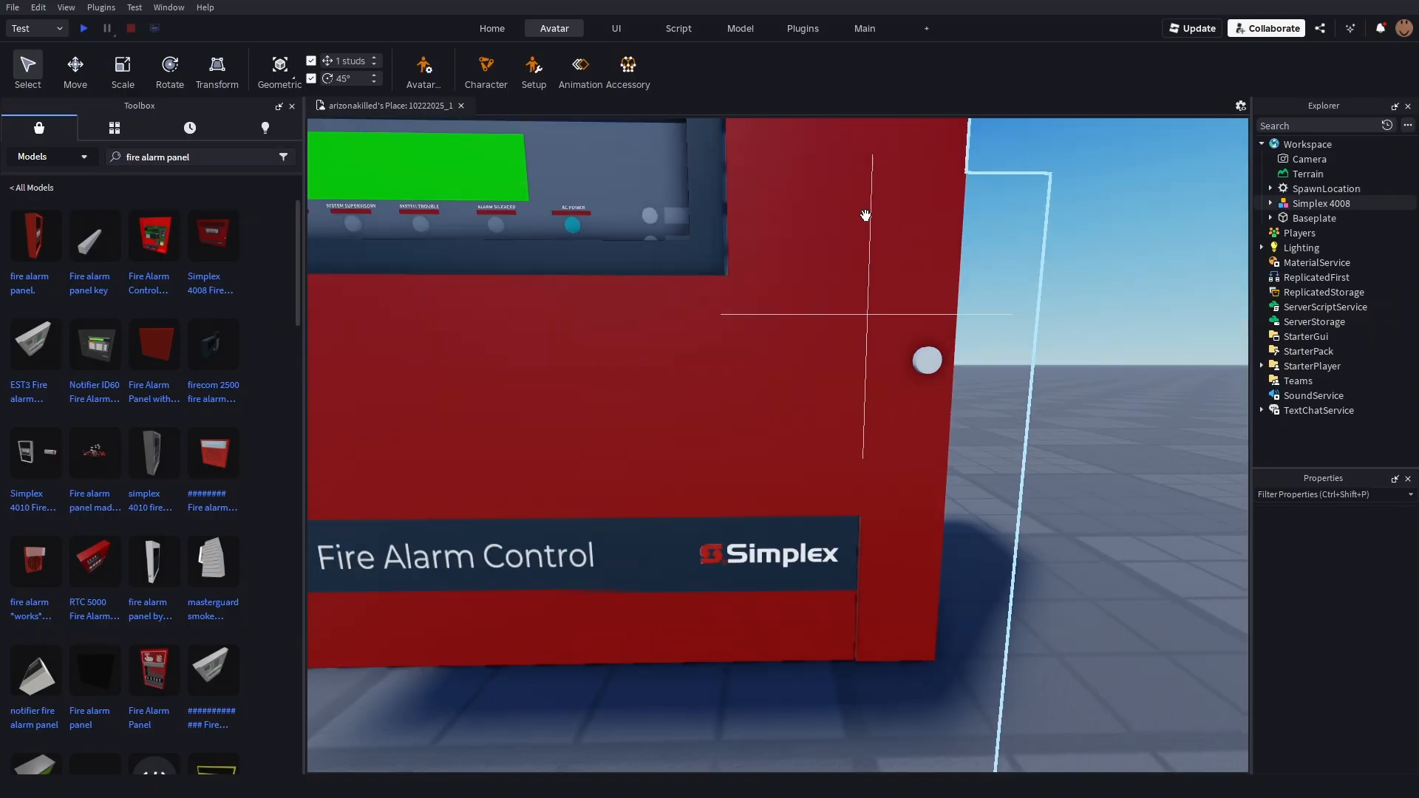
pyautogui.scroll(-2, 866, 215)
pyautogui.press('s')
pyautogui.press('a')
pyautogui.press('d')
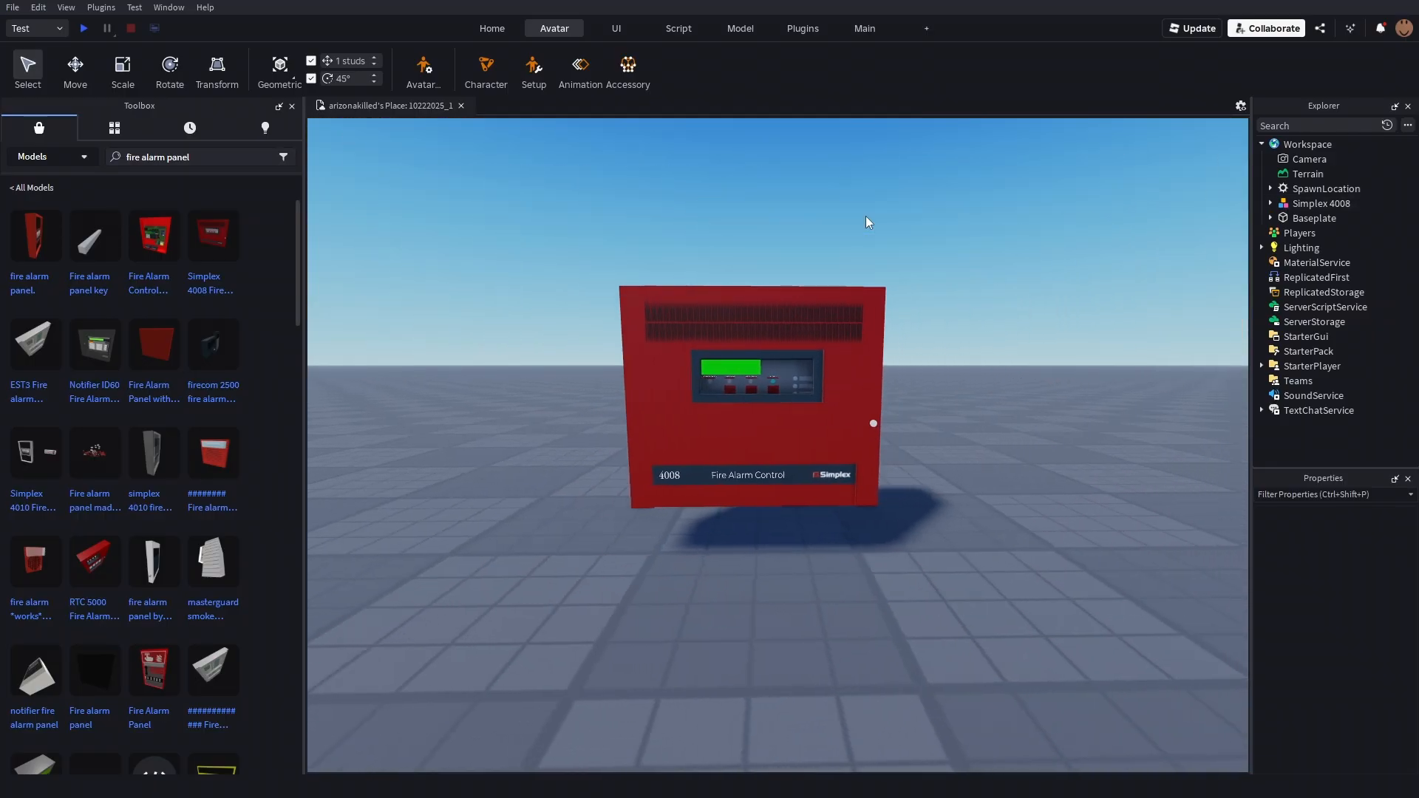
pyautogui.moveTo(904, 381); pyautogui.dragTo(905, 382, button='right')
pyautogui.press('w')
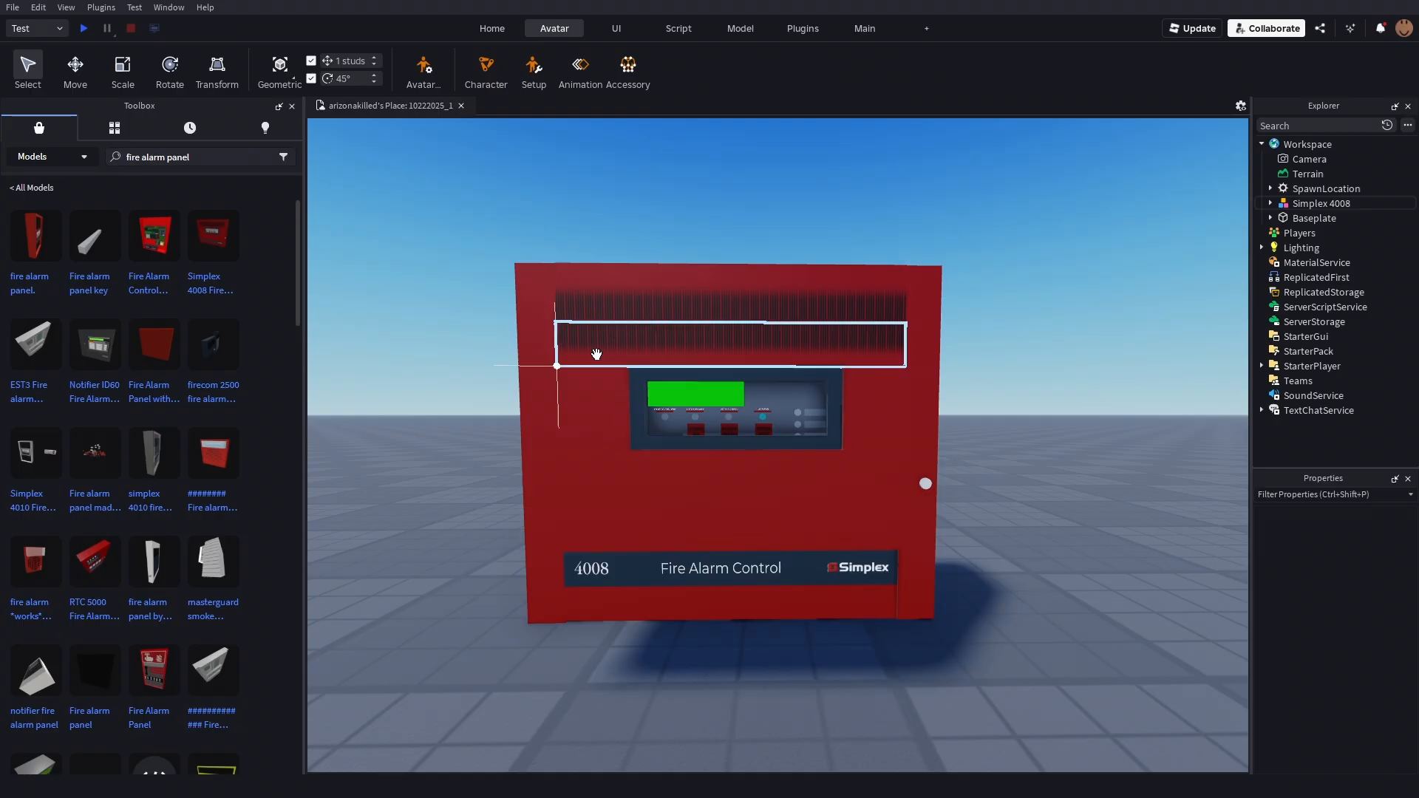
# Delete the PanelDoor model from the Simplex 4008 panel's hierarchy and collapse its parent model.
pyautogui.click(760, 357)
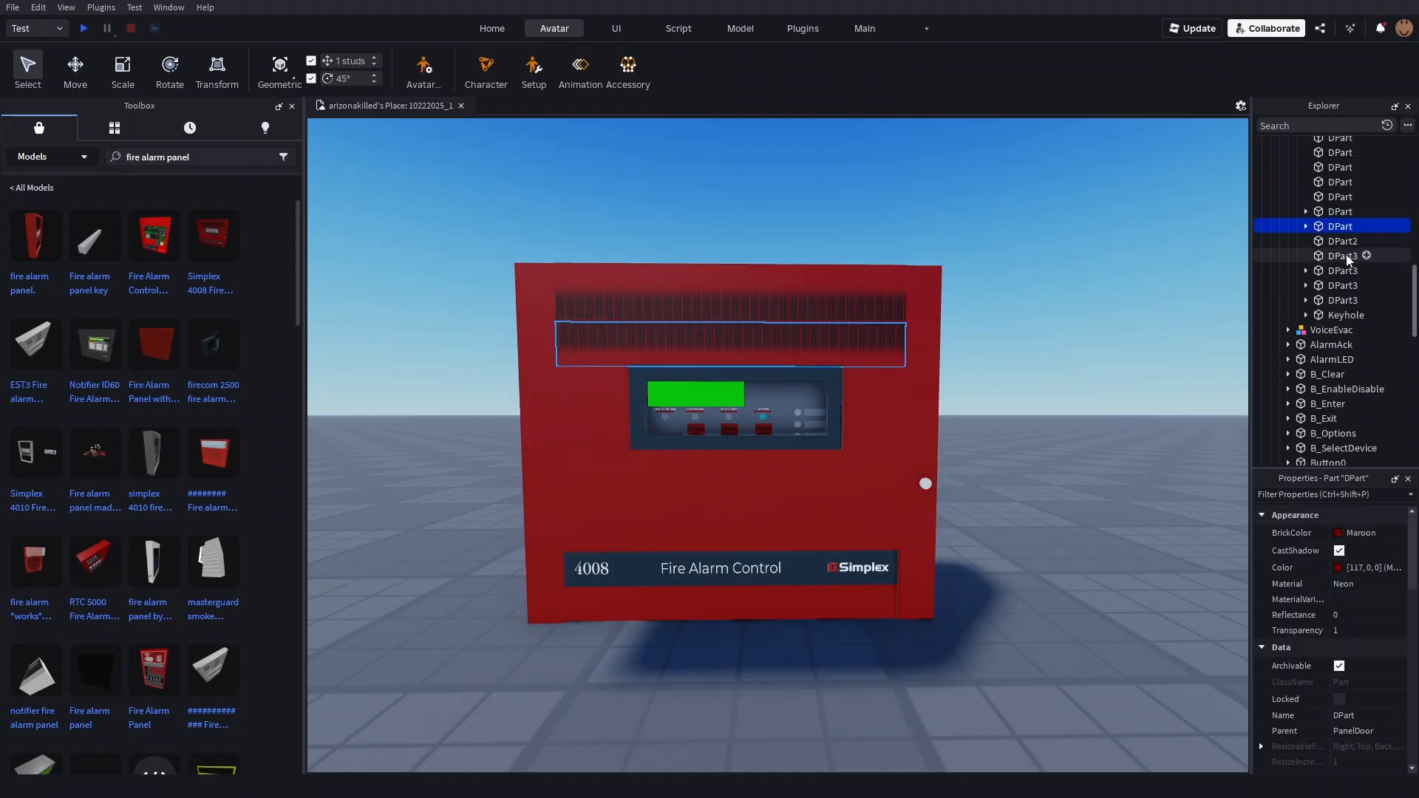
pyautogui.scroll(5, 1346, 259)
pyautogui.click(1343, 228)
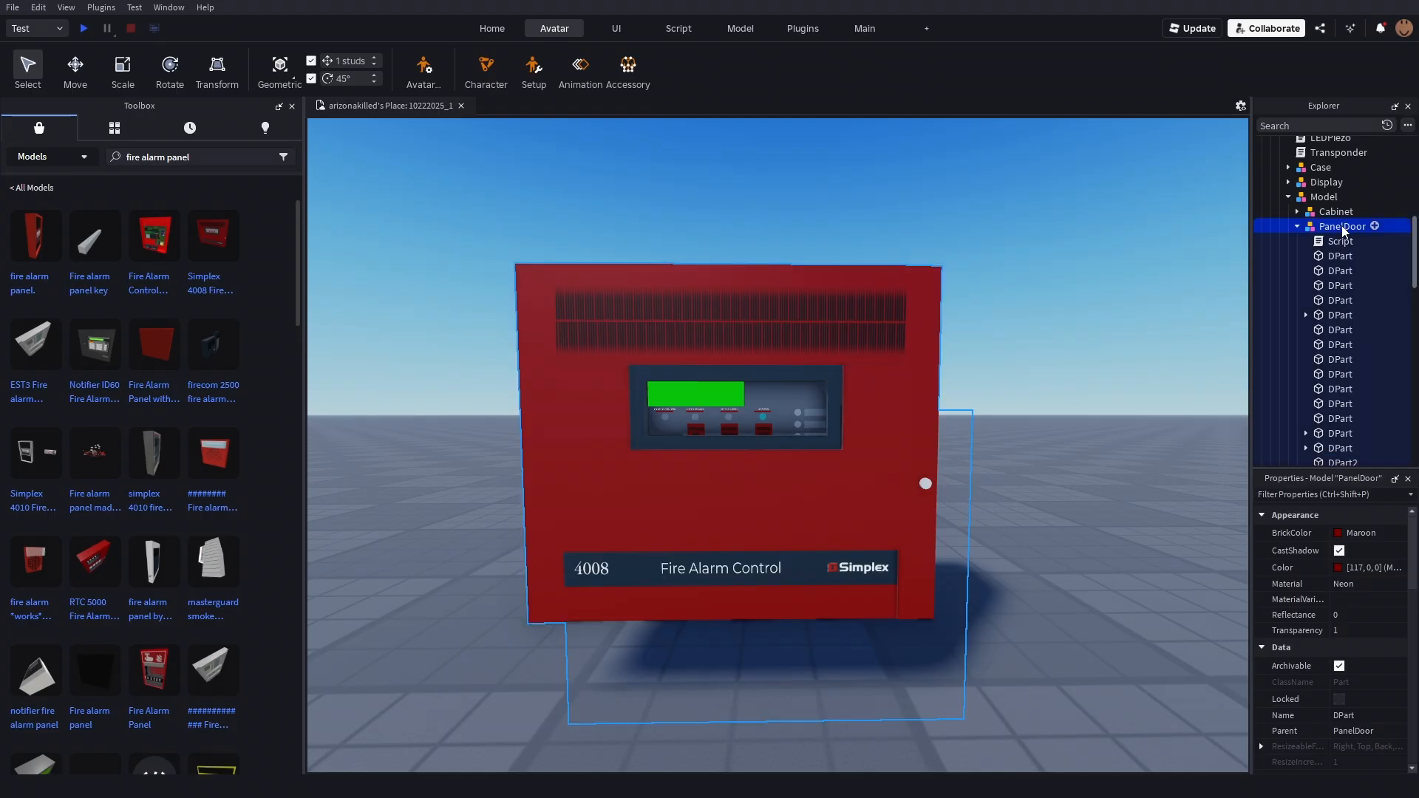
pyautogui.rightClick(1343, 229)
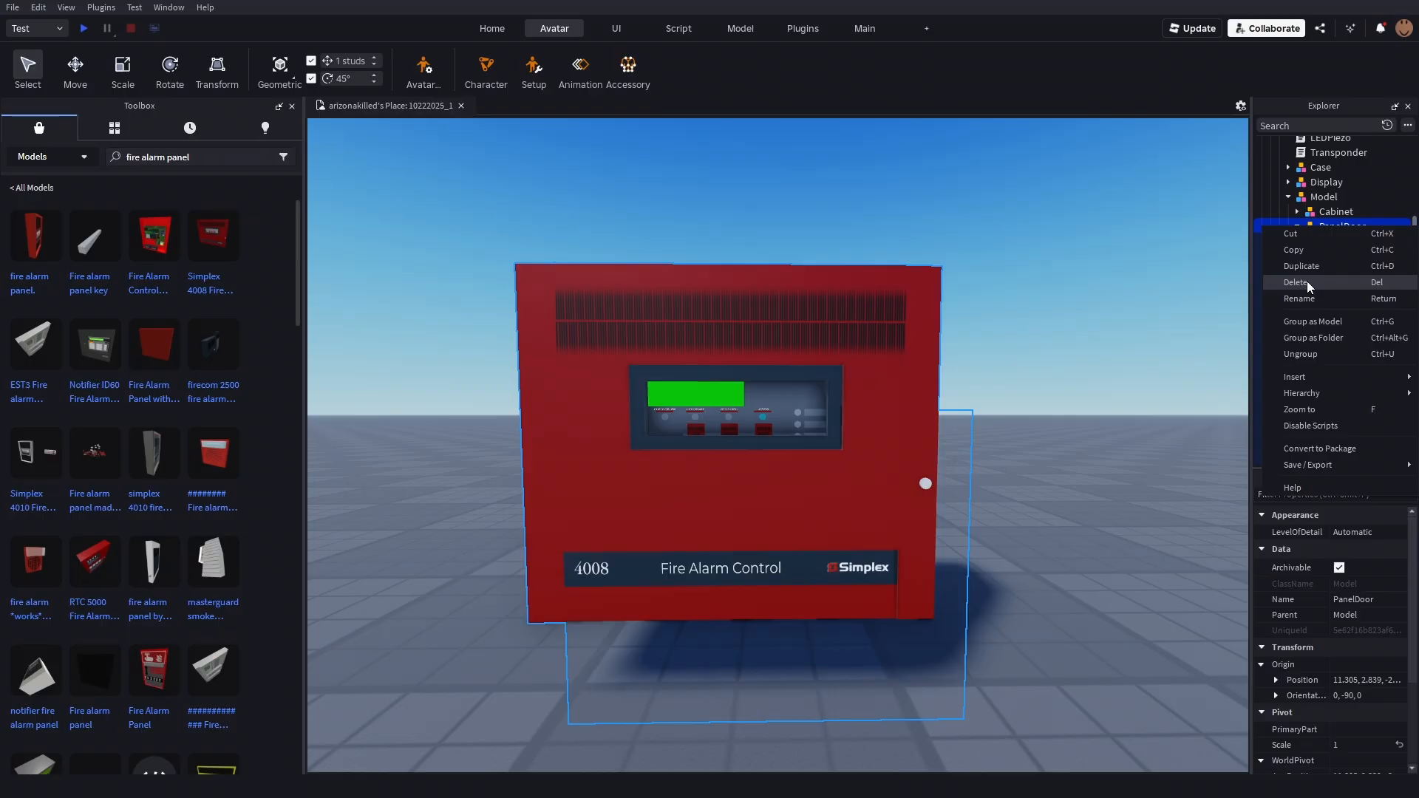
pyautogui.click(1306, 281)
pyautogui.click(1288, 197)
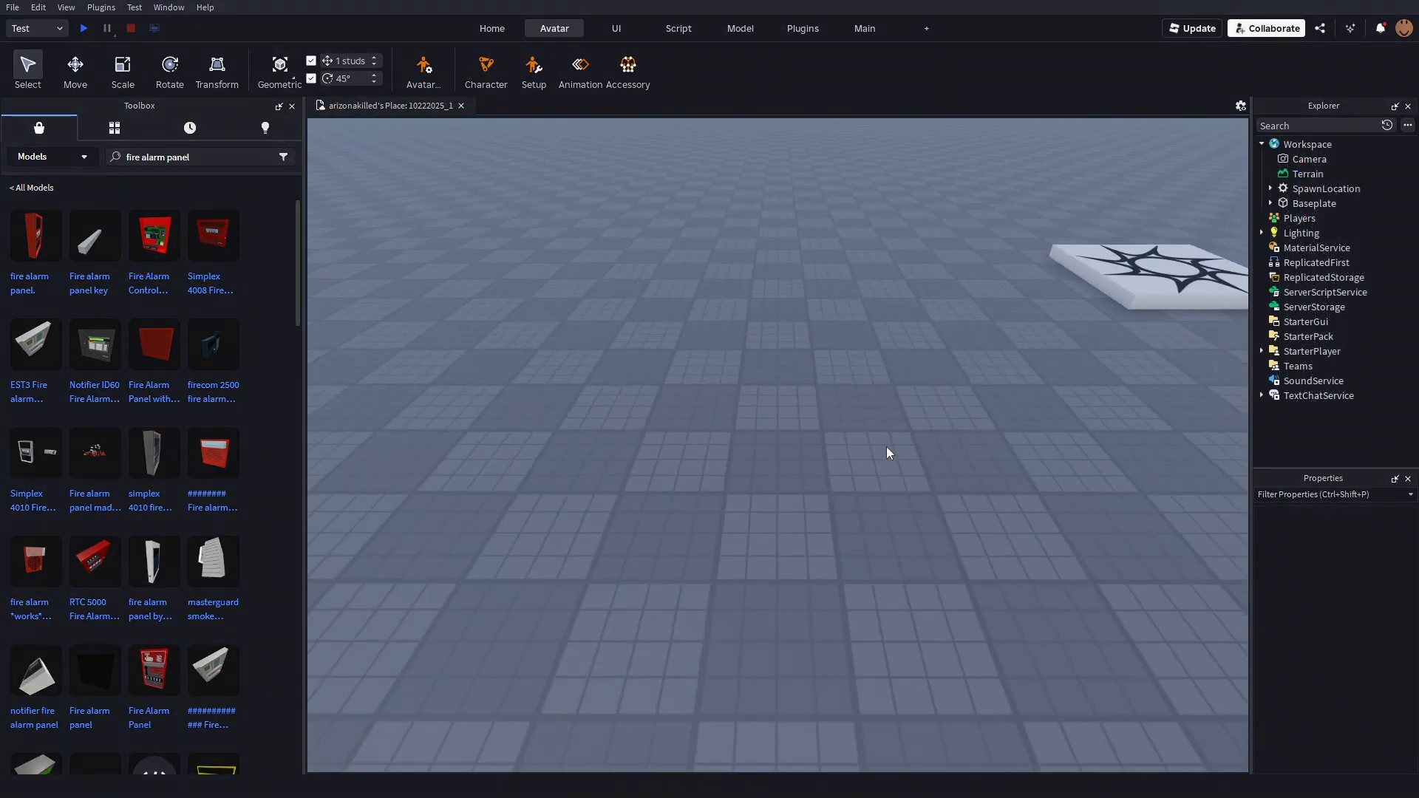
# Insert a block part and shift it on the empty baseplate.
pyautogui.moveTo(885, 446); pyautogui.dragTo(906, 431, button='right')
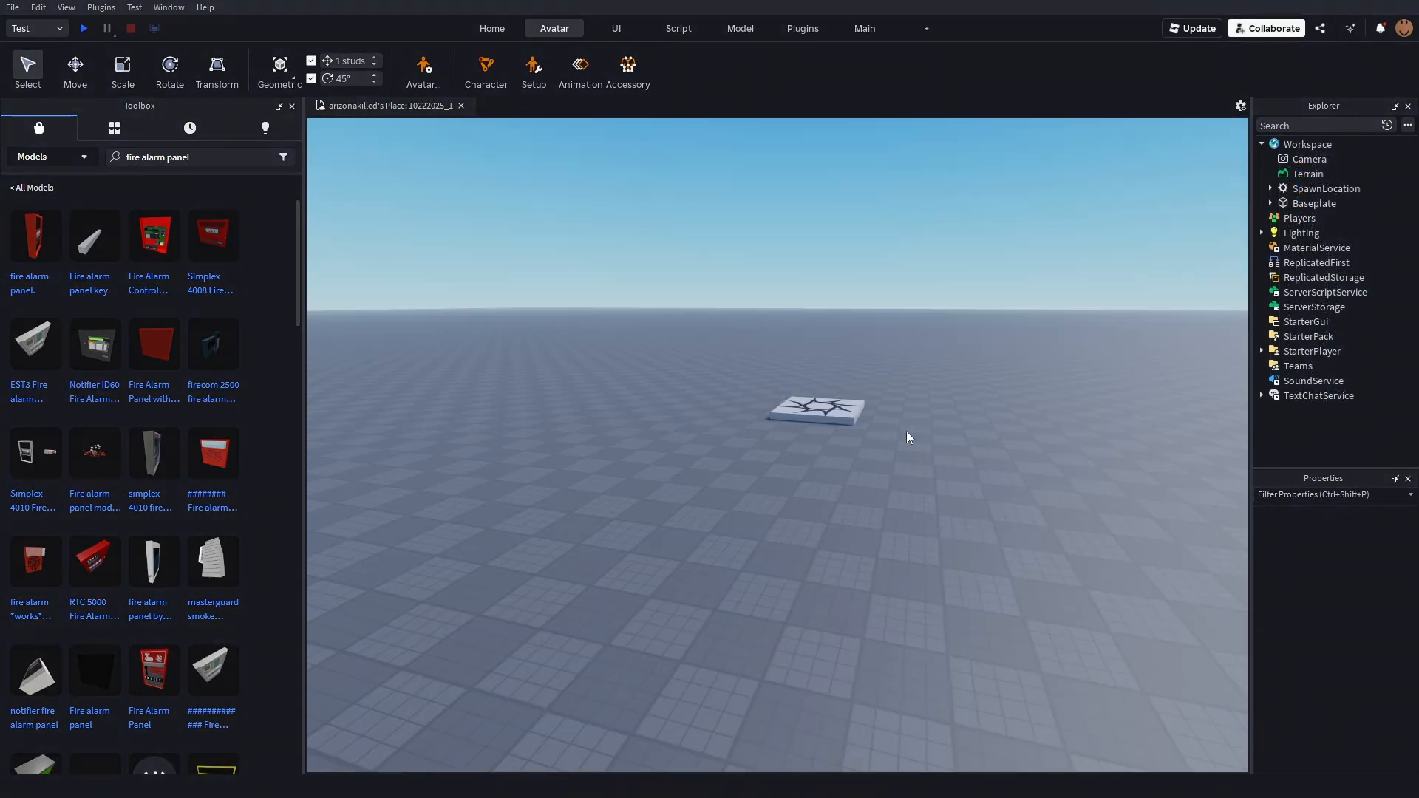
pyautogui.click(489, 28)
pyautogui.click(424, 67)
pyautogui.scroll(5, 740, 515)
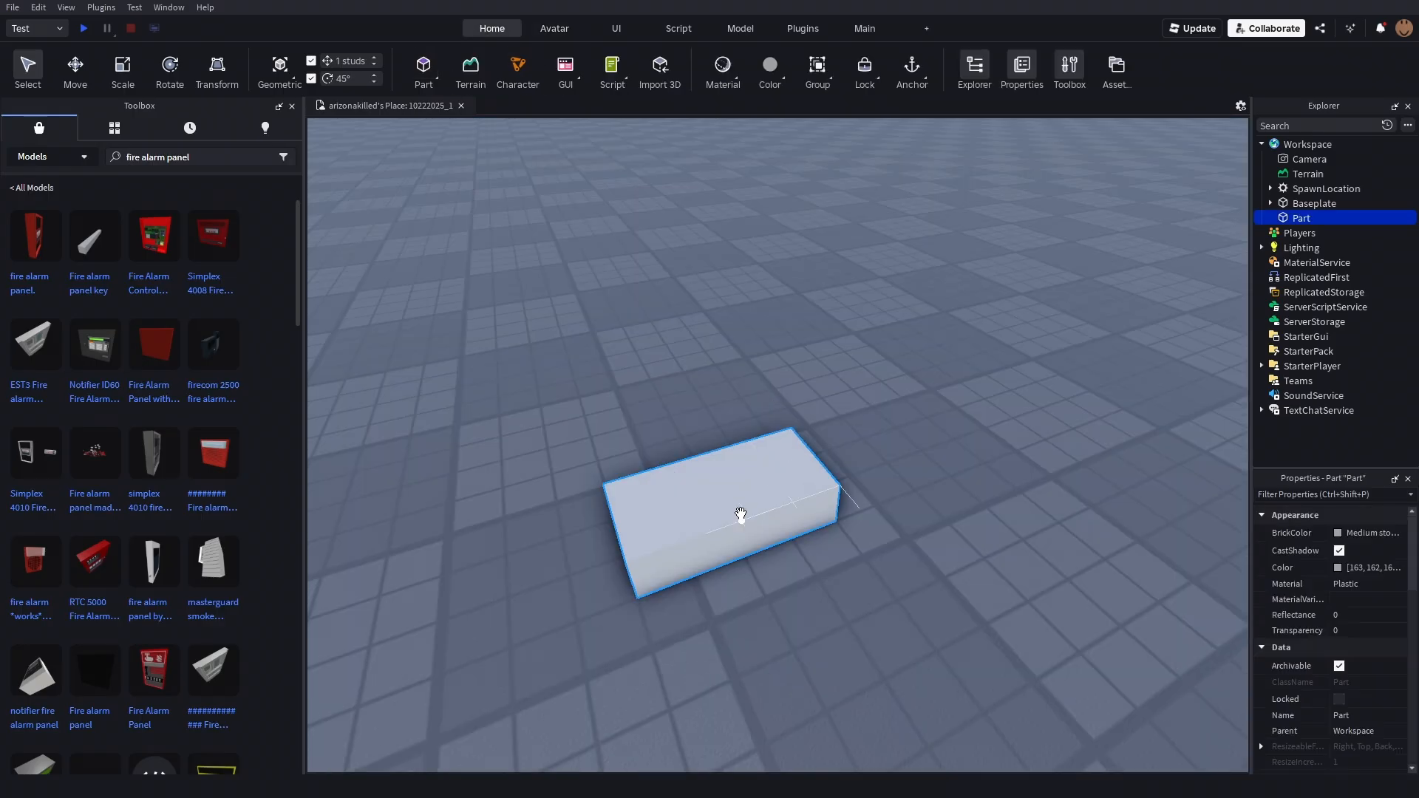
pyautogui.moveTo(741, 515); pyautogui.dragTo(790, 515)
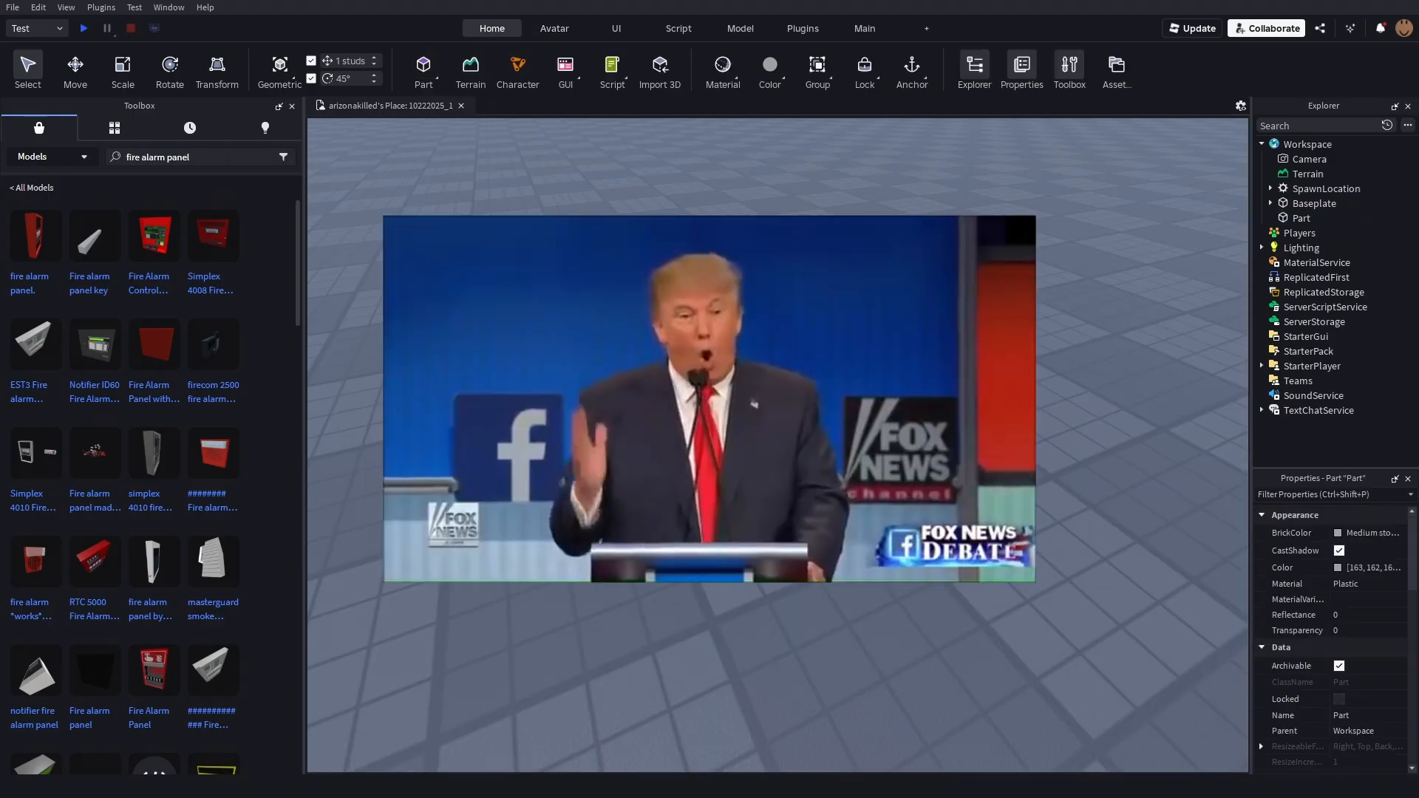
# Scale the block into a wide upright wall with Brick material and the Cocoa color [86, 36, 36].
pyautogui.hotkey('ctrl', '3')
pyautogui.moveTo(790, 515); pyautogui.dragTo(955, 521, button='right')
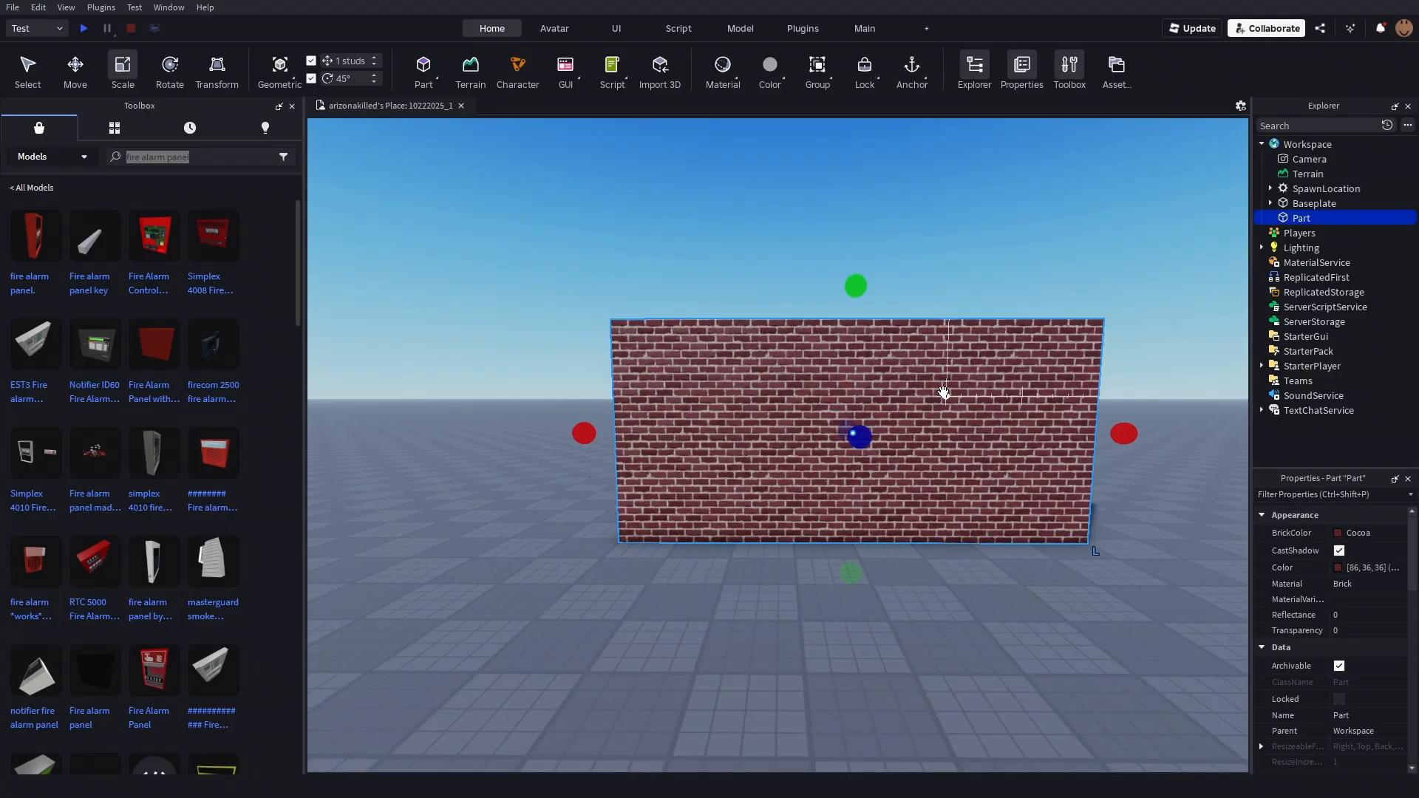
pyautogui.press('d')
pyautogui.press('w')
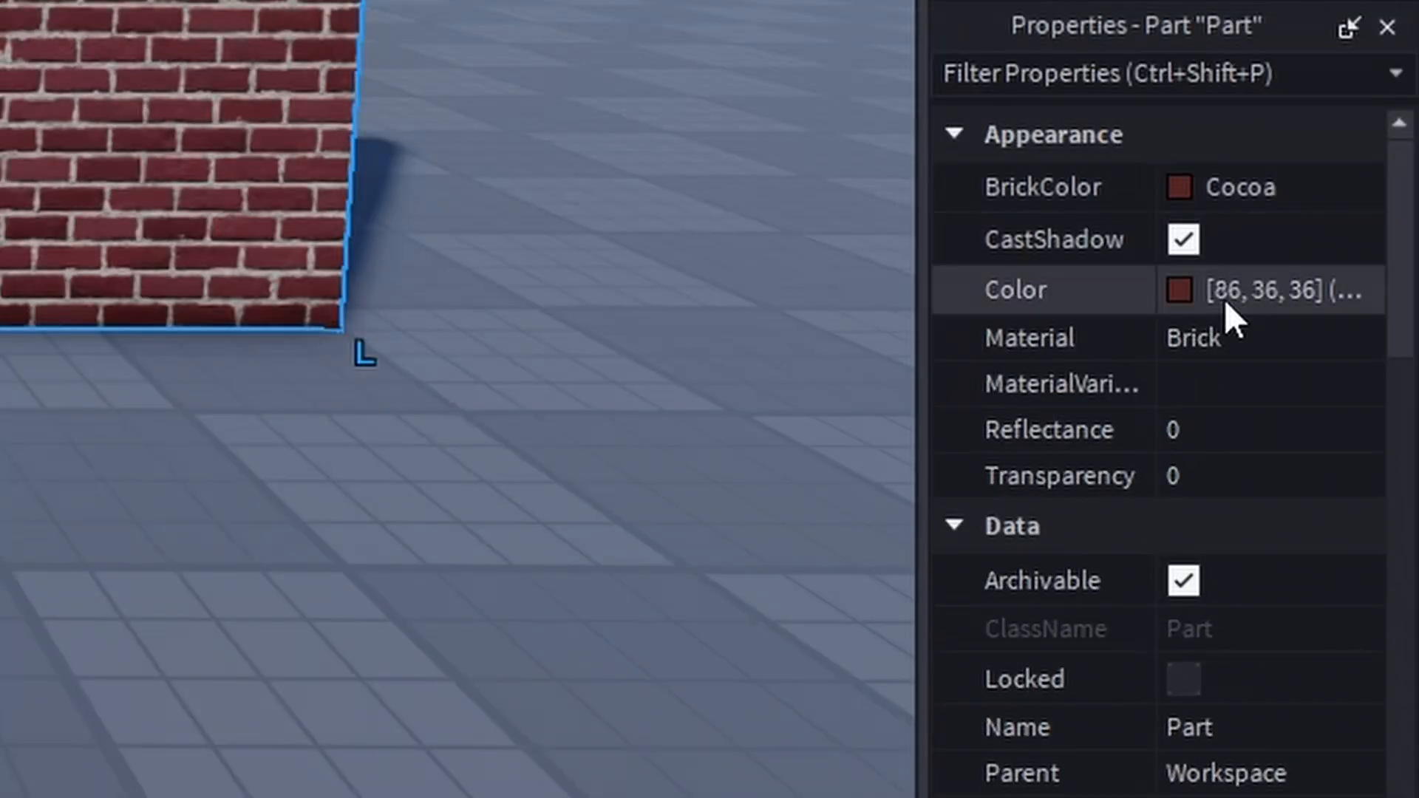
# Anchor the brick wall part so it stays fixed in place.
pyautogui.scroll(-5, 1358, 580)
pyautogui.scroll(-8, 1198, 374)
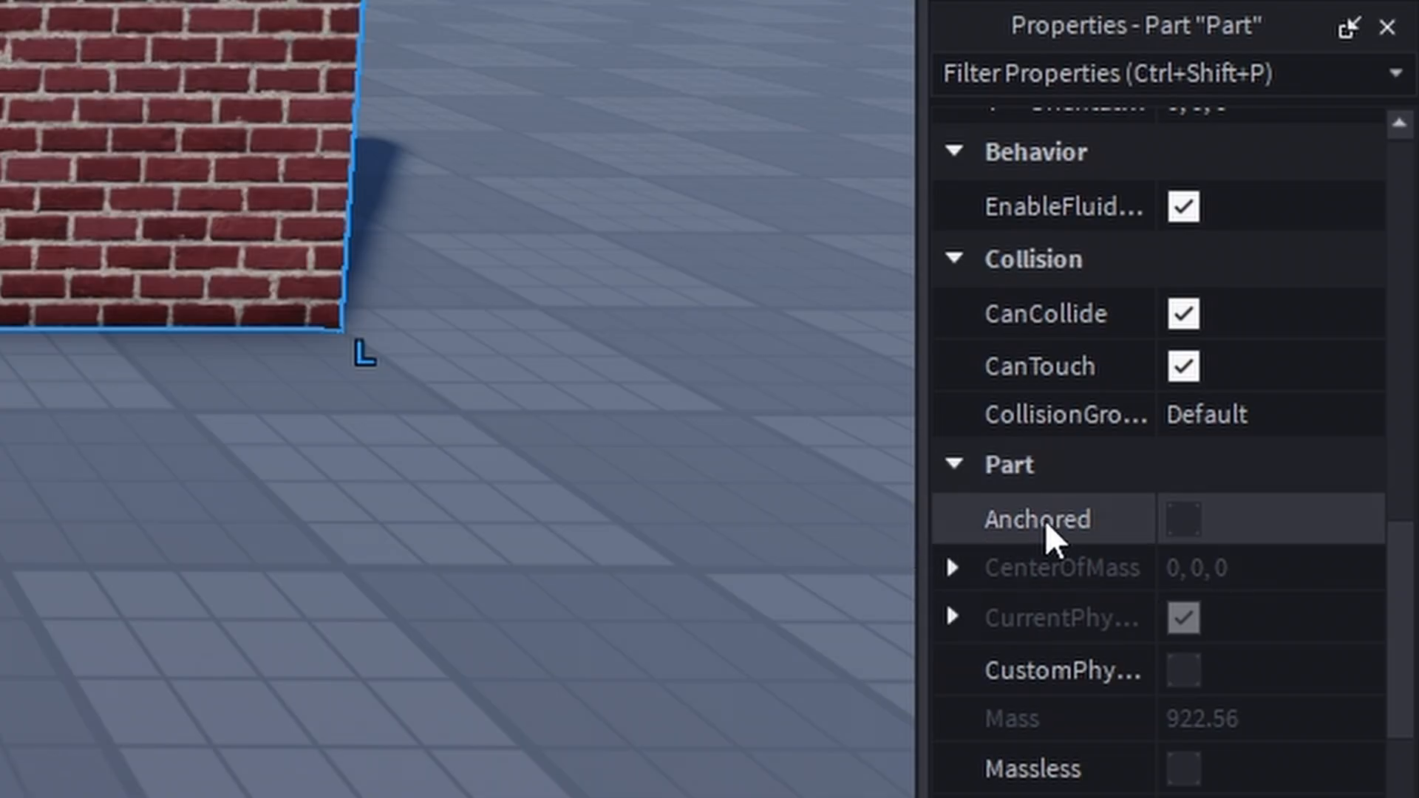
pyautogui.click(1186, 529)
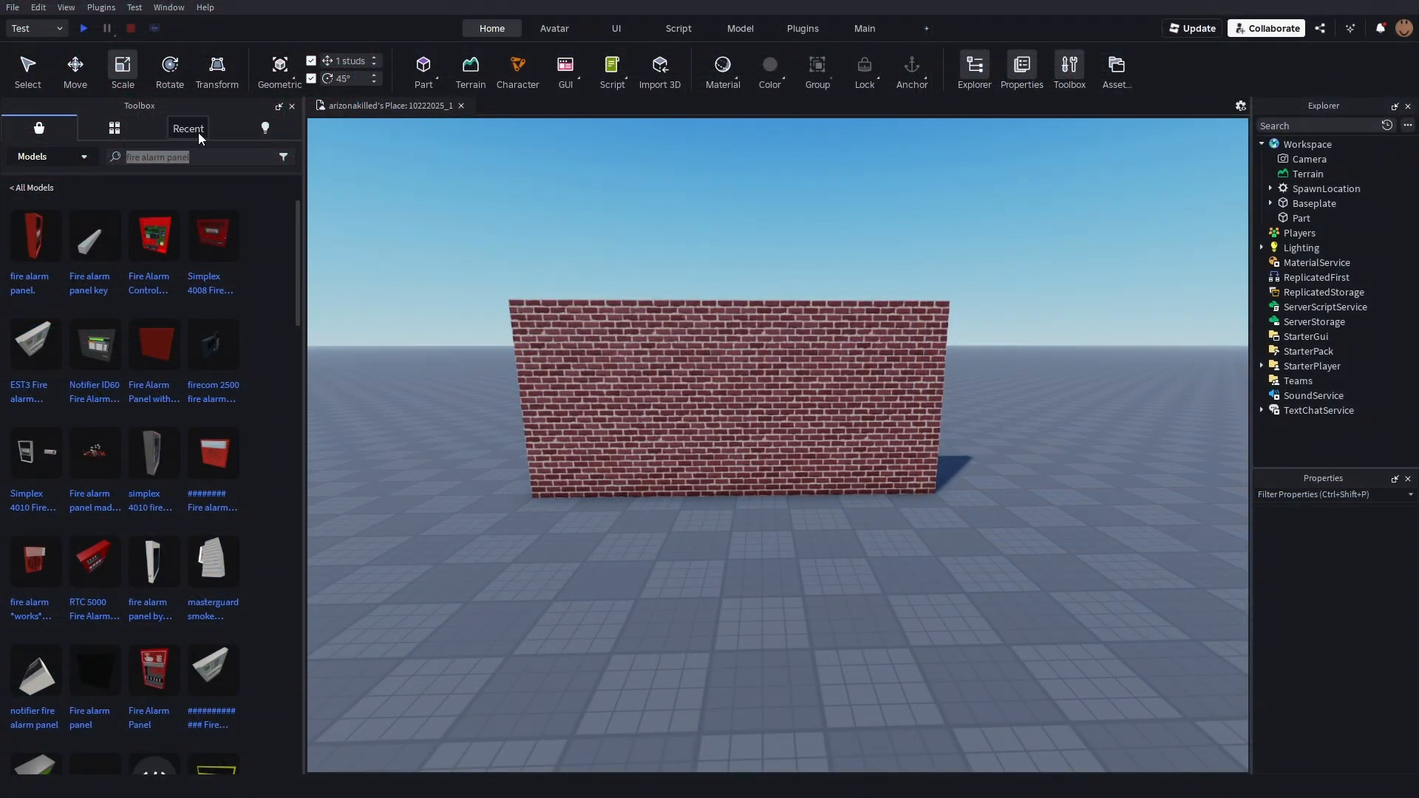
# Search the Toolbox models for "fire alarm".
pyautogui.click(159, 156)
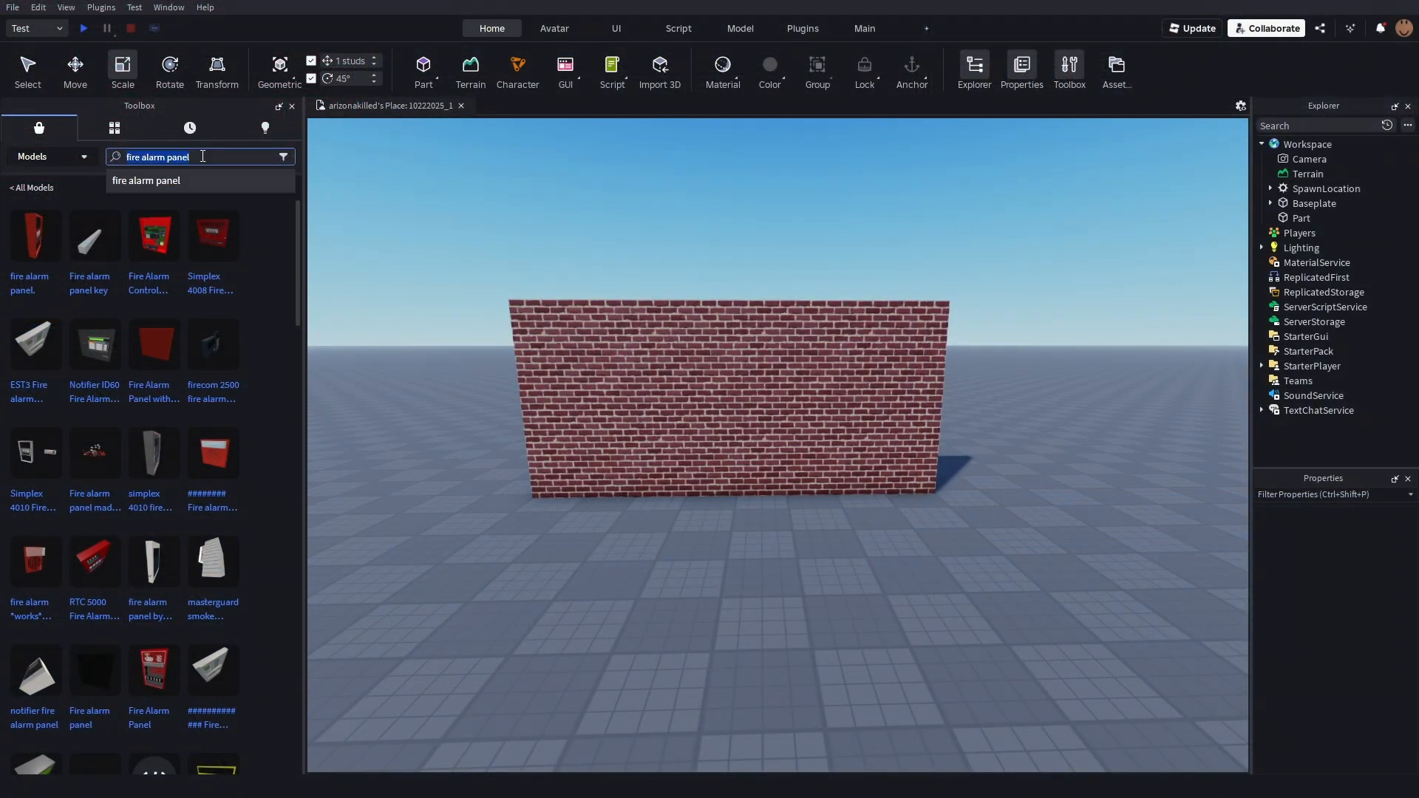
pyautogui.press('BackSpace')
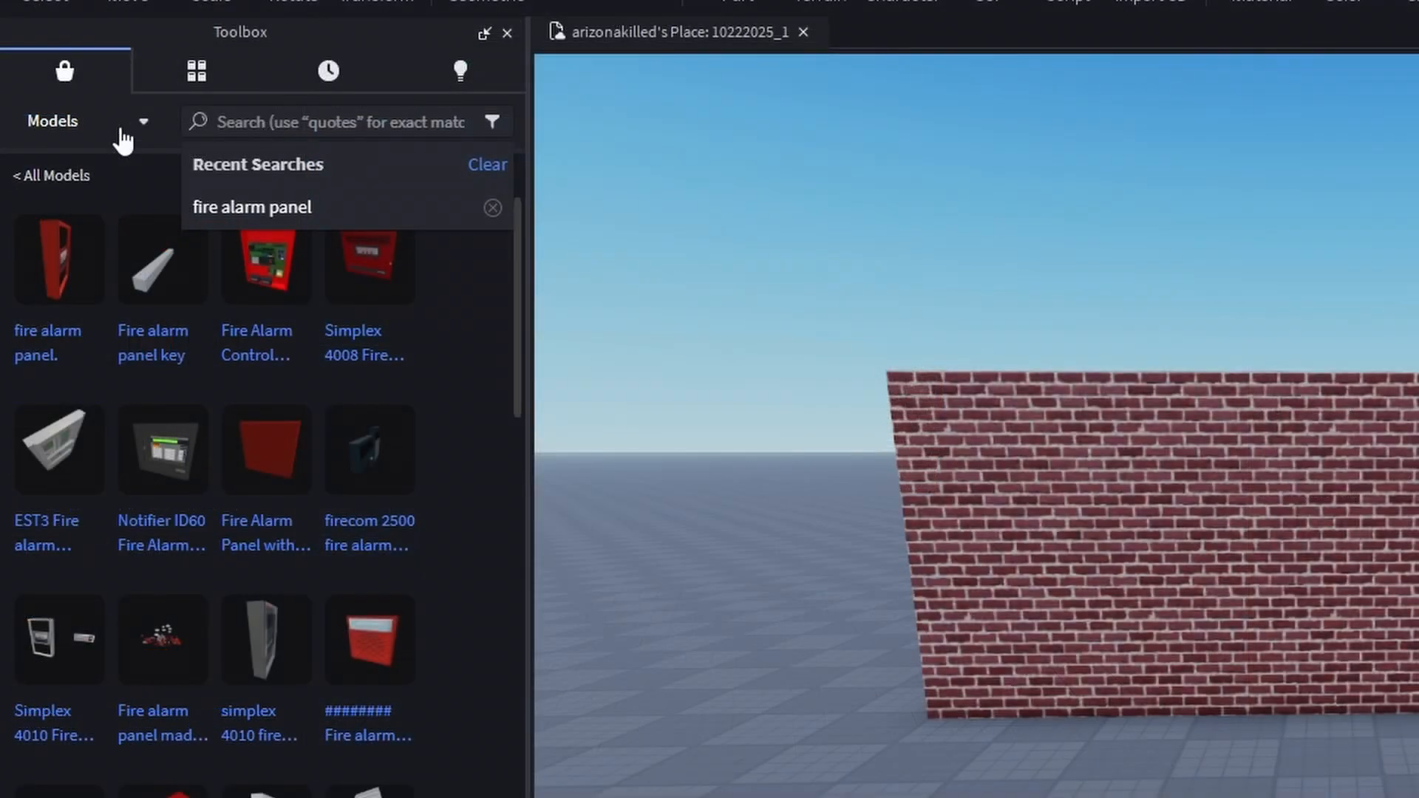
pyautogui.write('fire alarm')
pyautogui.press('Return')
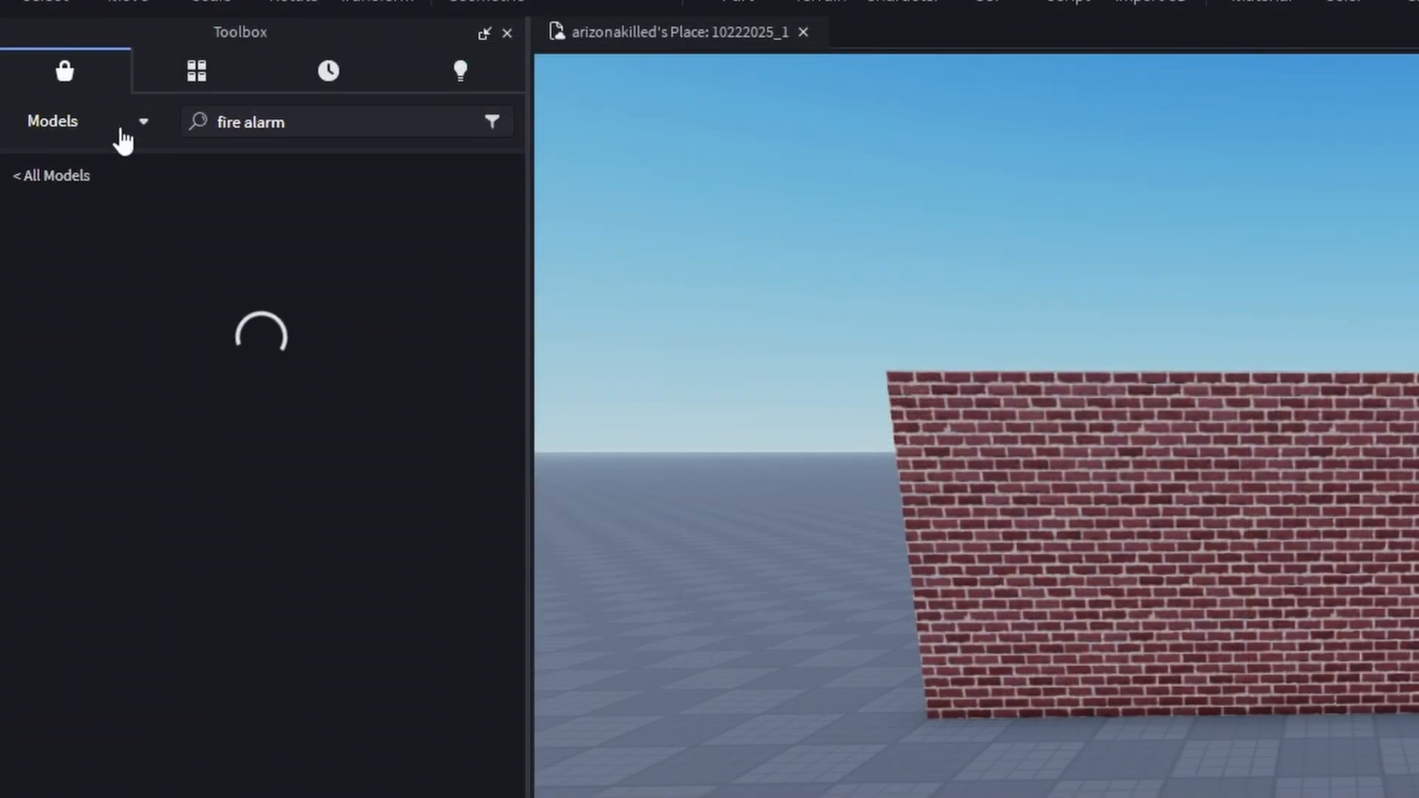
# Insert the "fire alarm pull" model onto the brick wall, accept the script notice and position it facing outward.
pyautogui.scroll(-3, 463, 544)
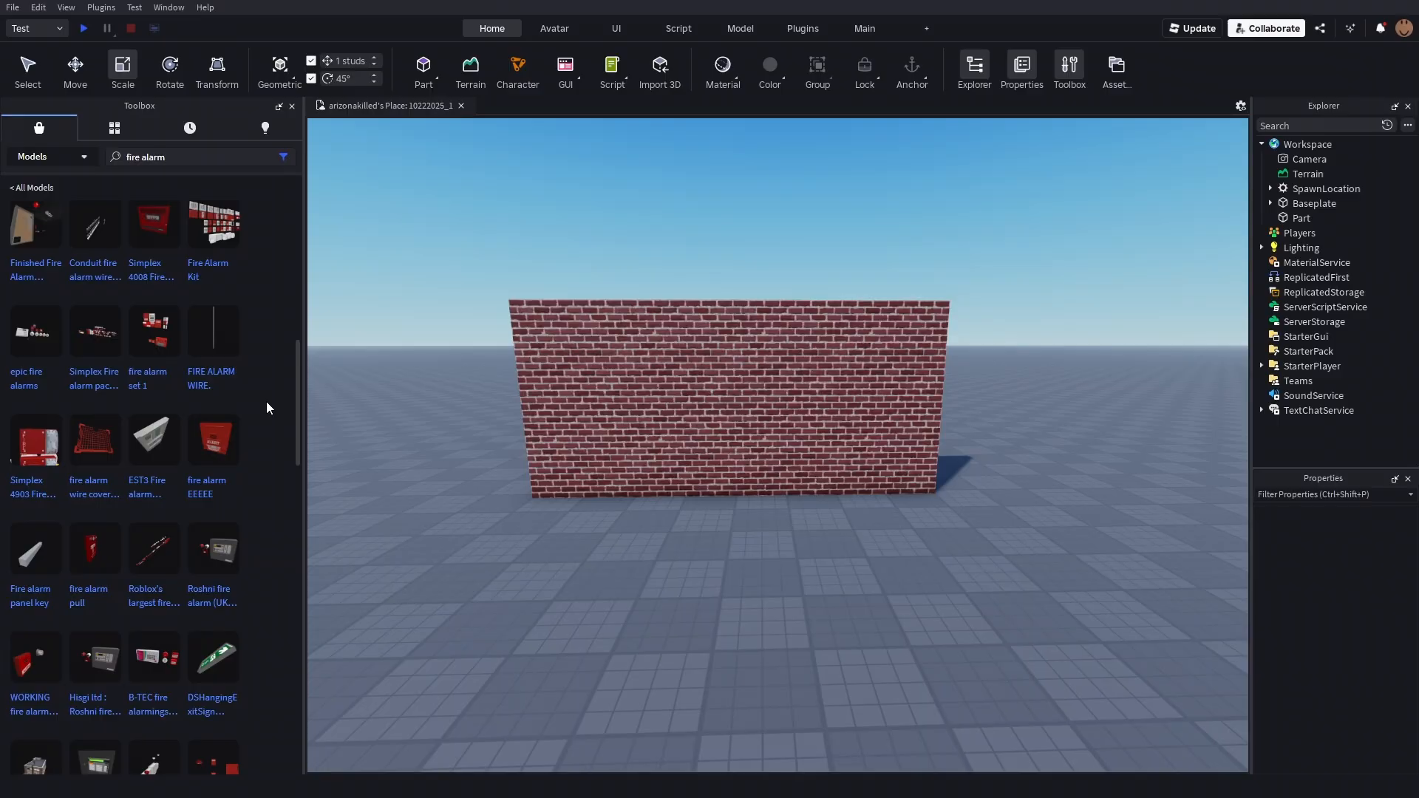
pyautogui.moveTo(75, 555)
pyautogui.moveTo(78, 554); pyautogui.dragTo(659, 447)
pyautogui.click(855, 429)
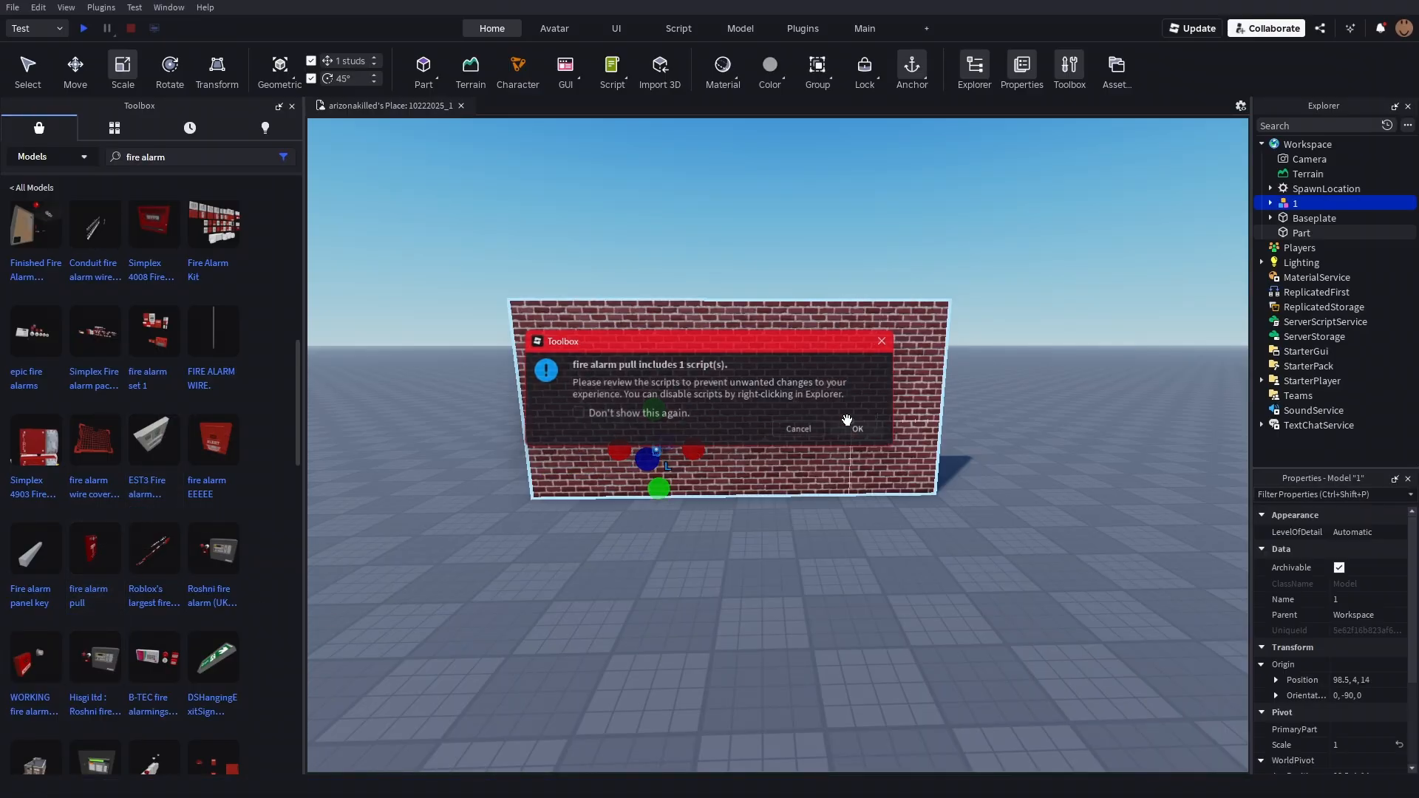
pyautogui.press('f')
pyautogui.moveTo(858, 435); pyautogui.dragTo(526, 415)
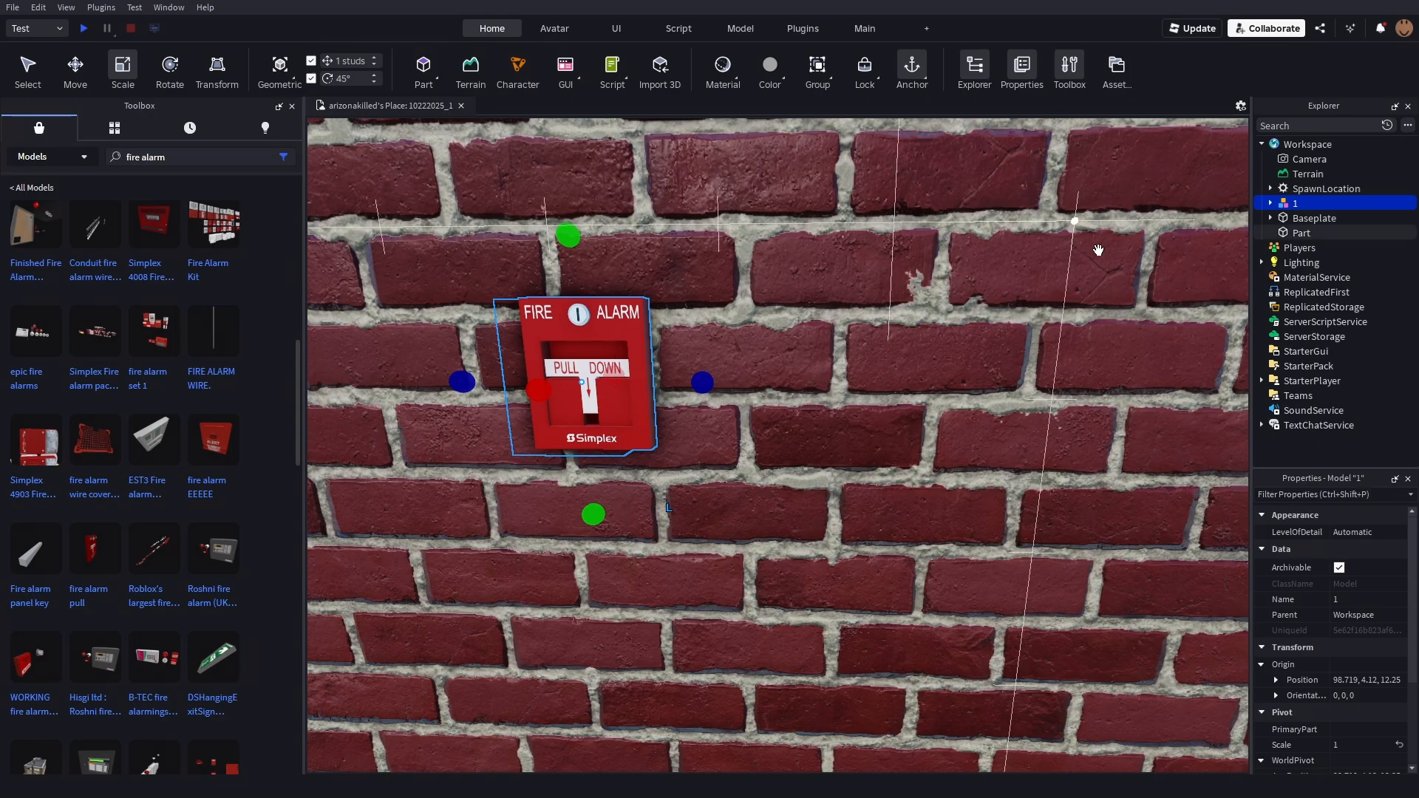
# Open the Script inside the fire alarm pull model and review its code.
pyautogui.click(1270, 203)
pyautogui.click(1312, 277)
pyautogui.doubleClick(1307, 278)
pyautogui.scroll(-6, 530, 451)
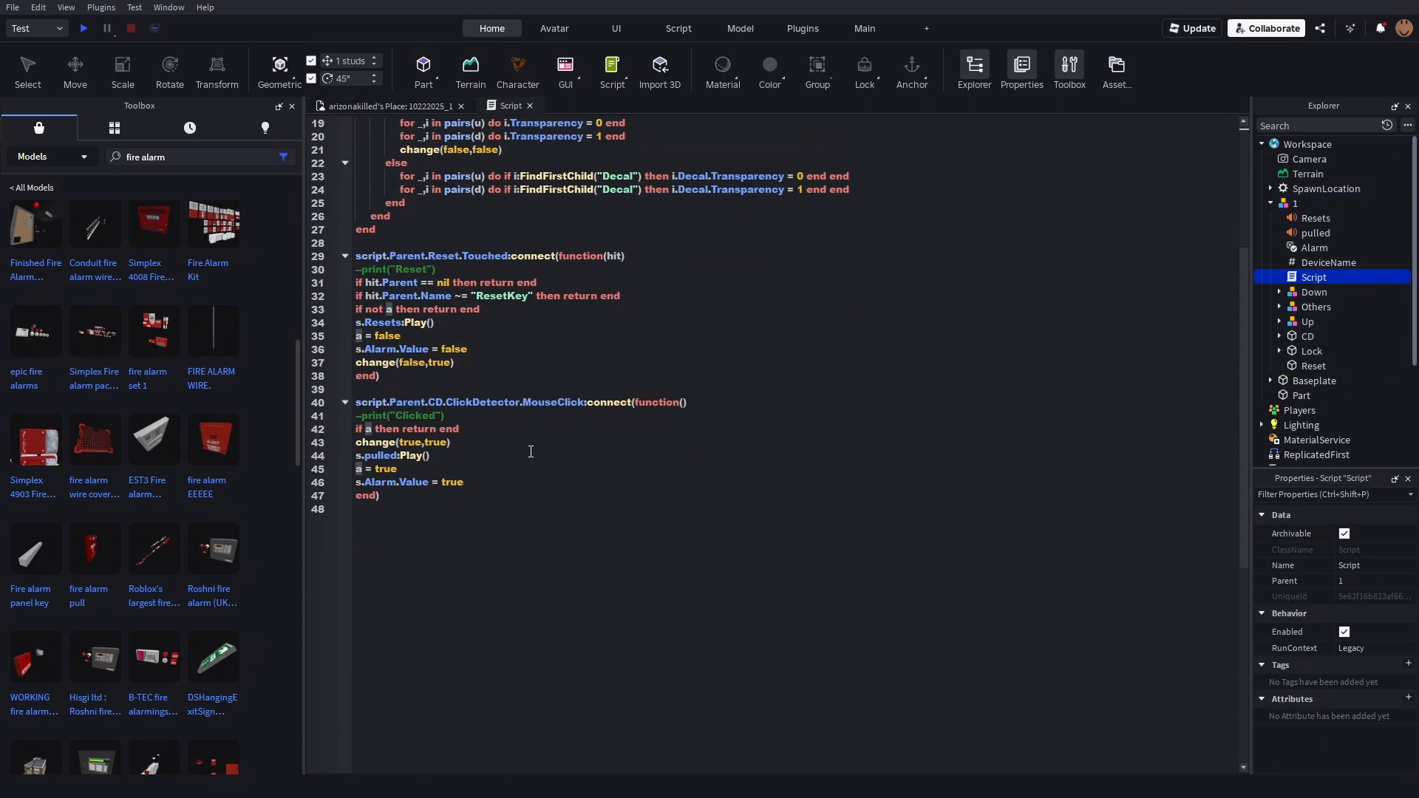
pyautogui.scroll(6, 533, 460)
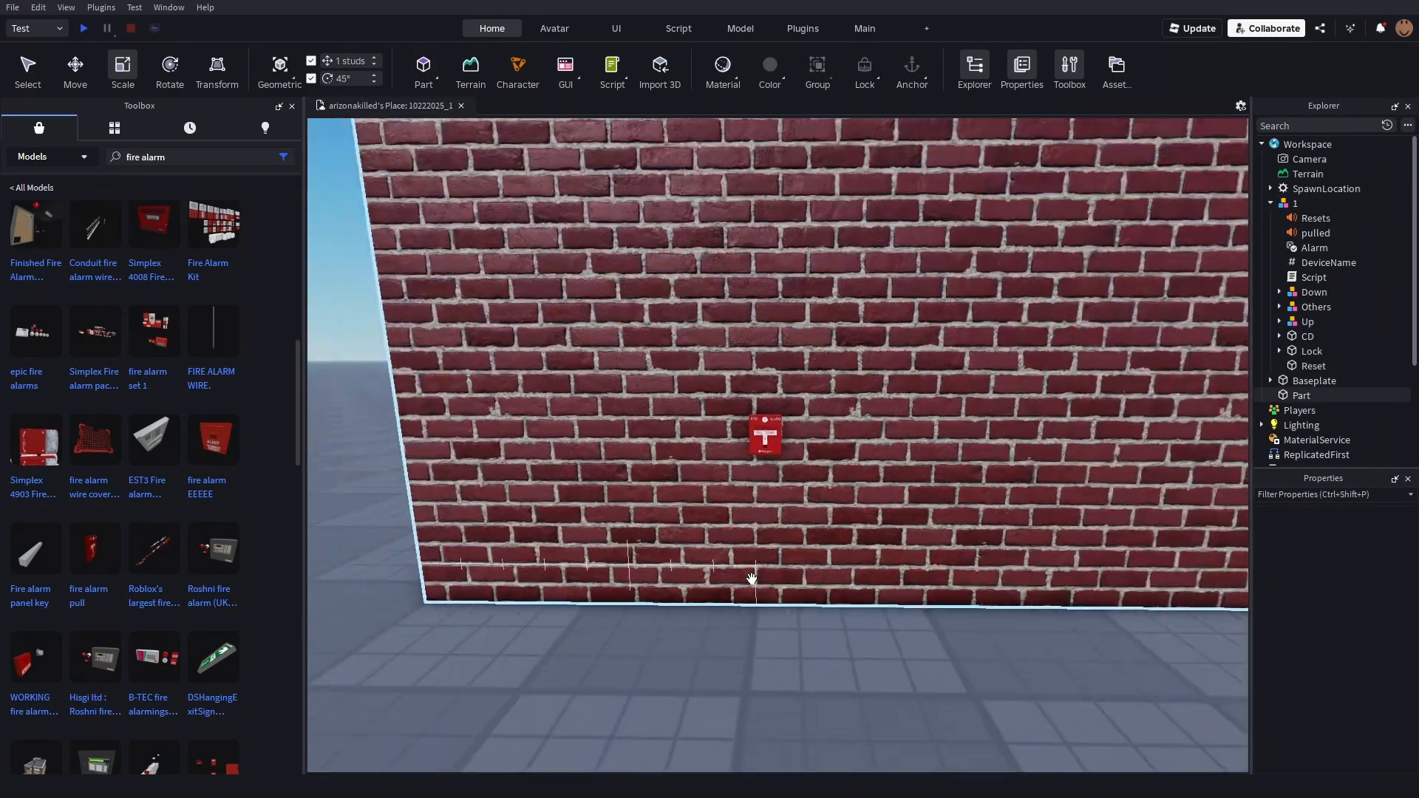
# Browse the fire alarm models and insert the Simplex 4050-80, Simplex Truealert and Wheelock 7002T-24 onto the brick wall.
pyautogui.scroll(-5, 242, 359)
pyautogui.scroll(-5, 507, 743)
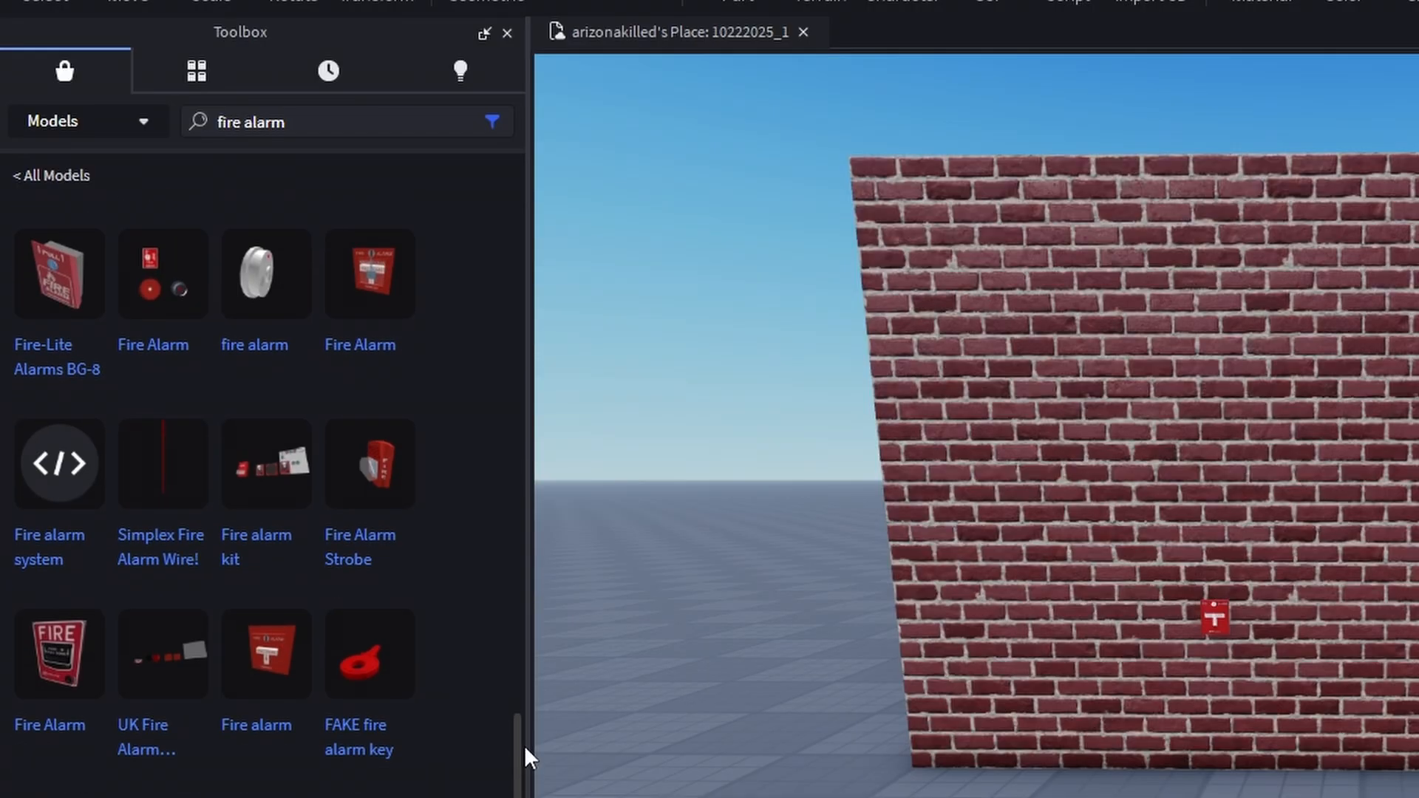
pyautogui.scroll(-5, 510, 564)
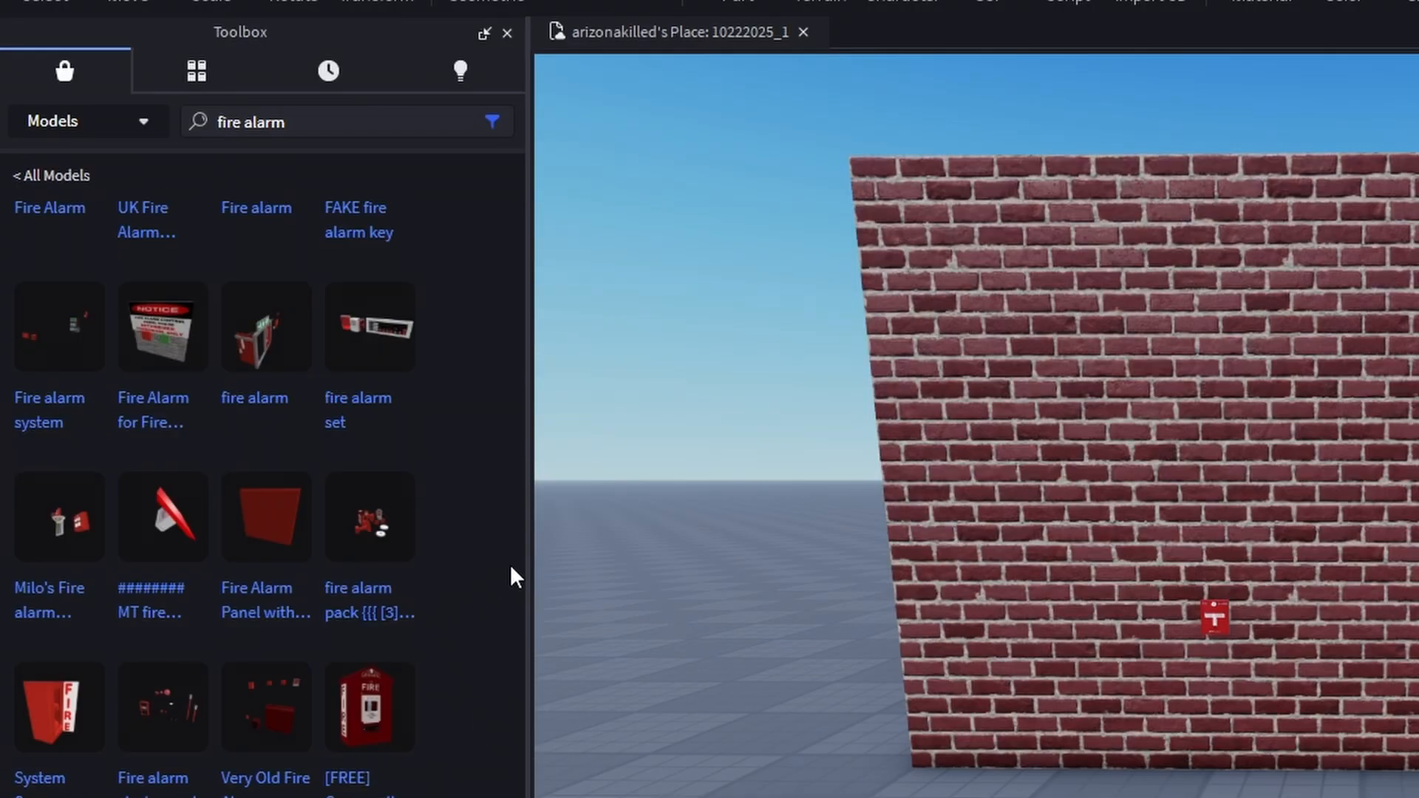
pyautogui.scroll(-15, 510, 565)
pyautogui.scroll(15, 510, 565)
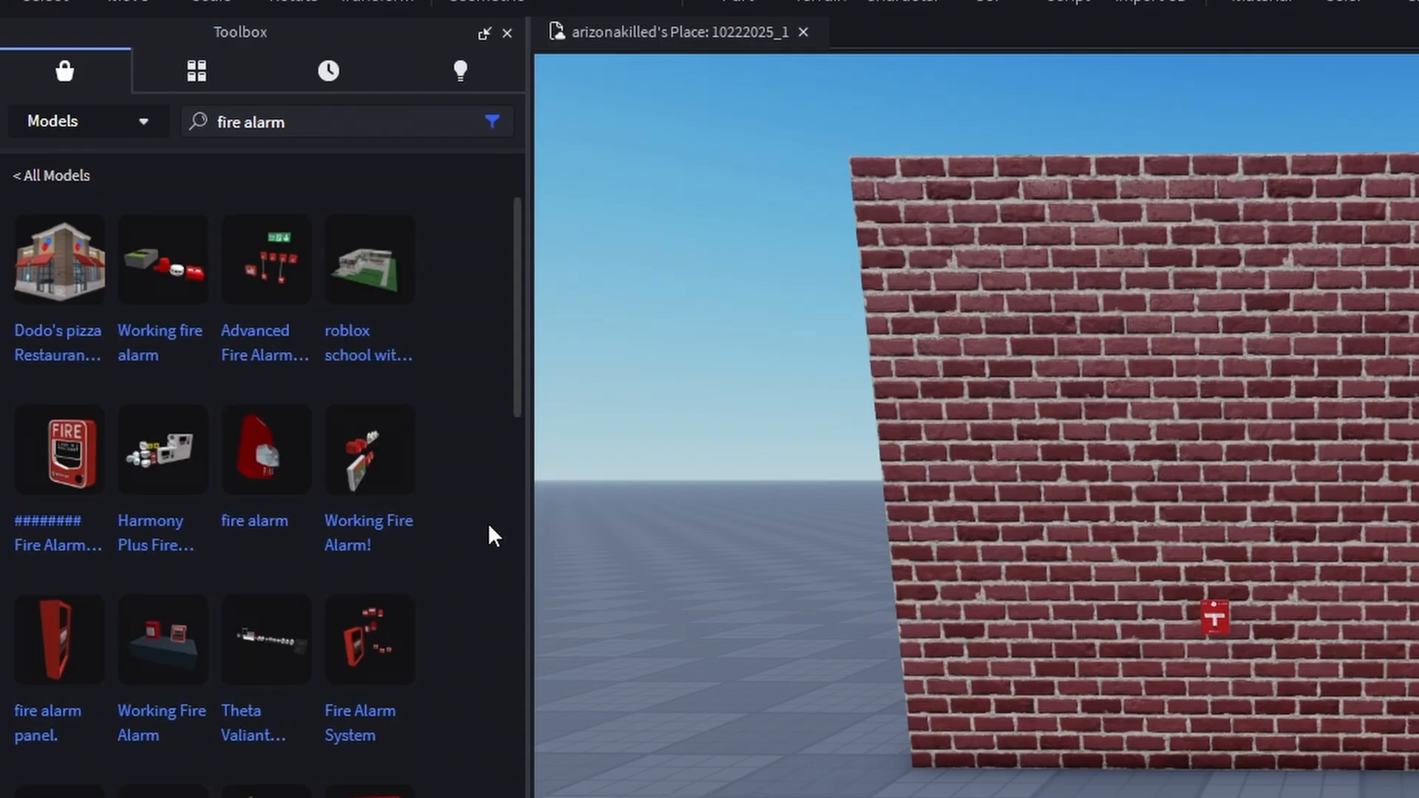
pyautogui.scroll(-2, 488, 530)
pyautogui.scroll(3, 444, 517)
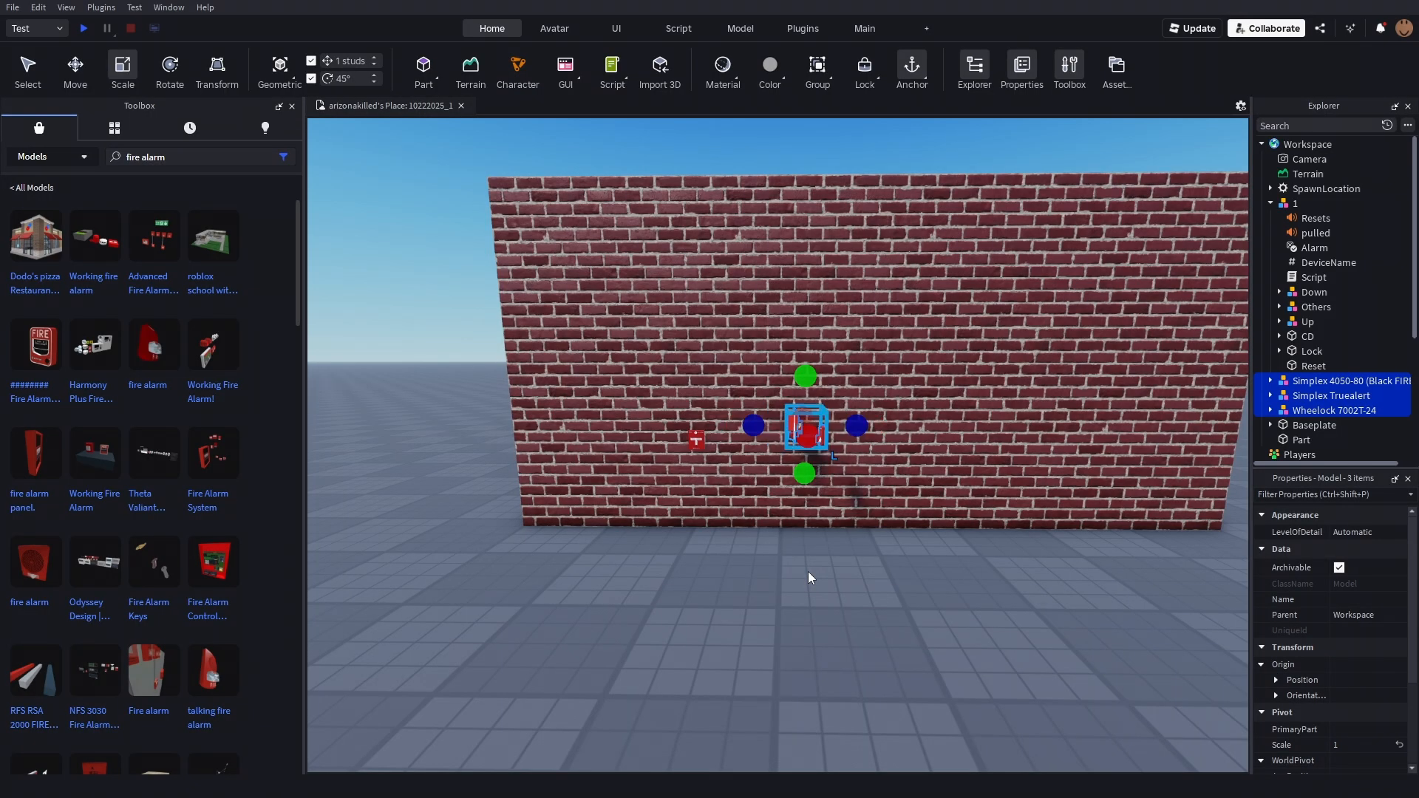
pyautogui.click(809, 572)
# Move the Wheelock 7002T-24 alarm high on the brick wall, above and to the left of the pull station.
pyautogui.scroll(5, 809, 570)
pyautogui.moveTo(835, 575); pyautogui.dragTo(850, 536, button='right')
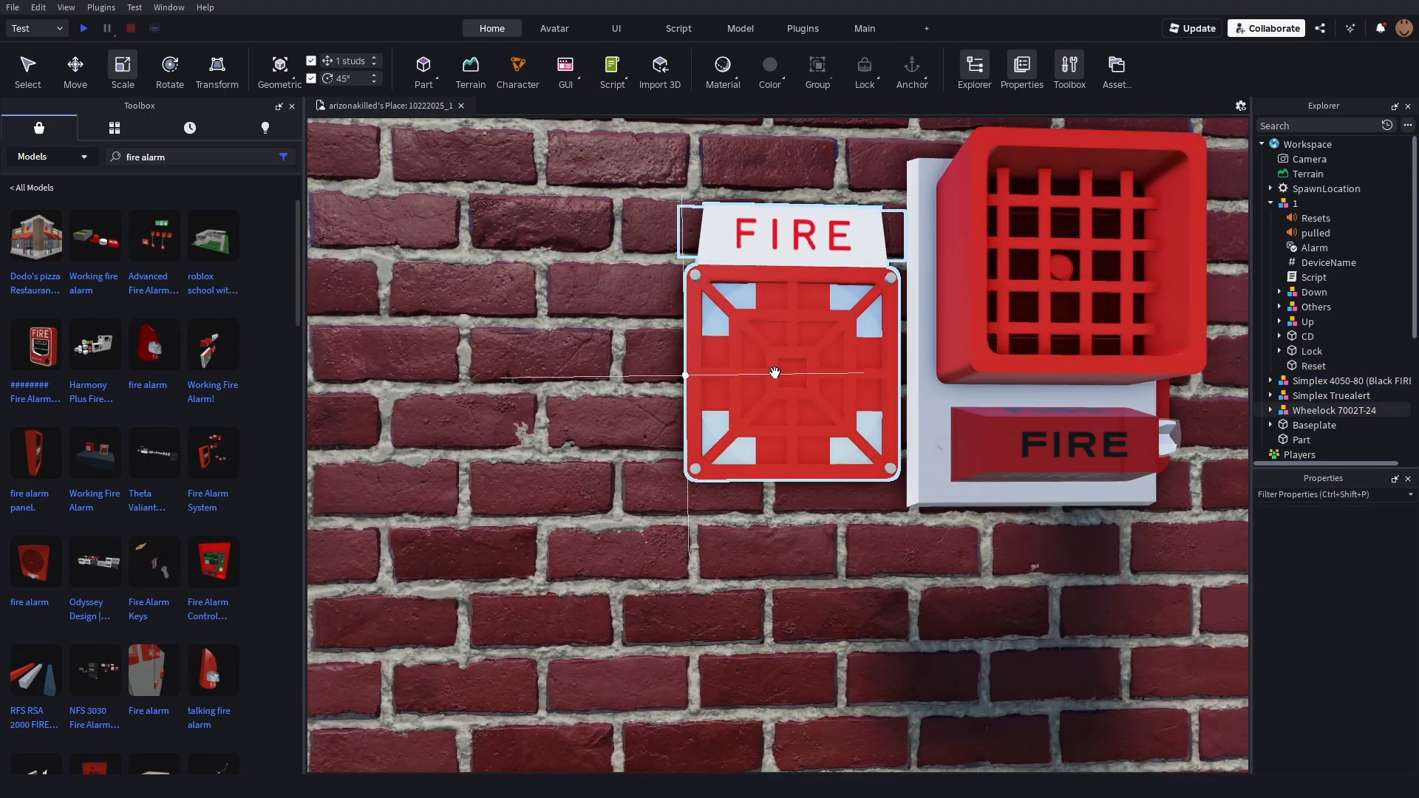
pyautogui.scroll(-4, 650, 270)
pyautogui.moveTo(773, 374); pyautogui.dragTo(675, 276)
pyautogui.press('a')
pyautogui.press('w')
pyautogui.moveTo(731, 181); pyautogui.dragTo(747, 161)
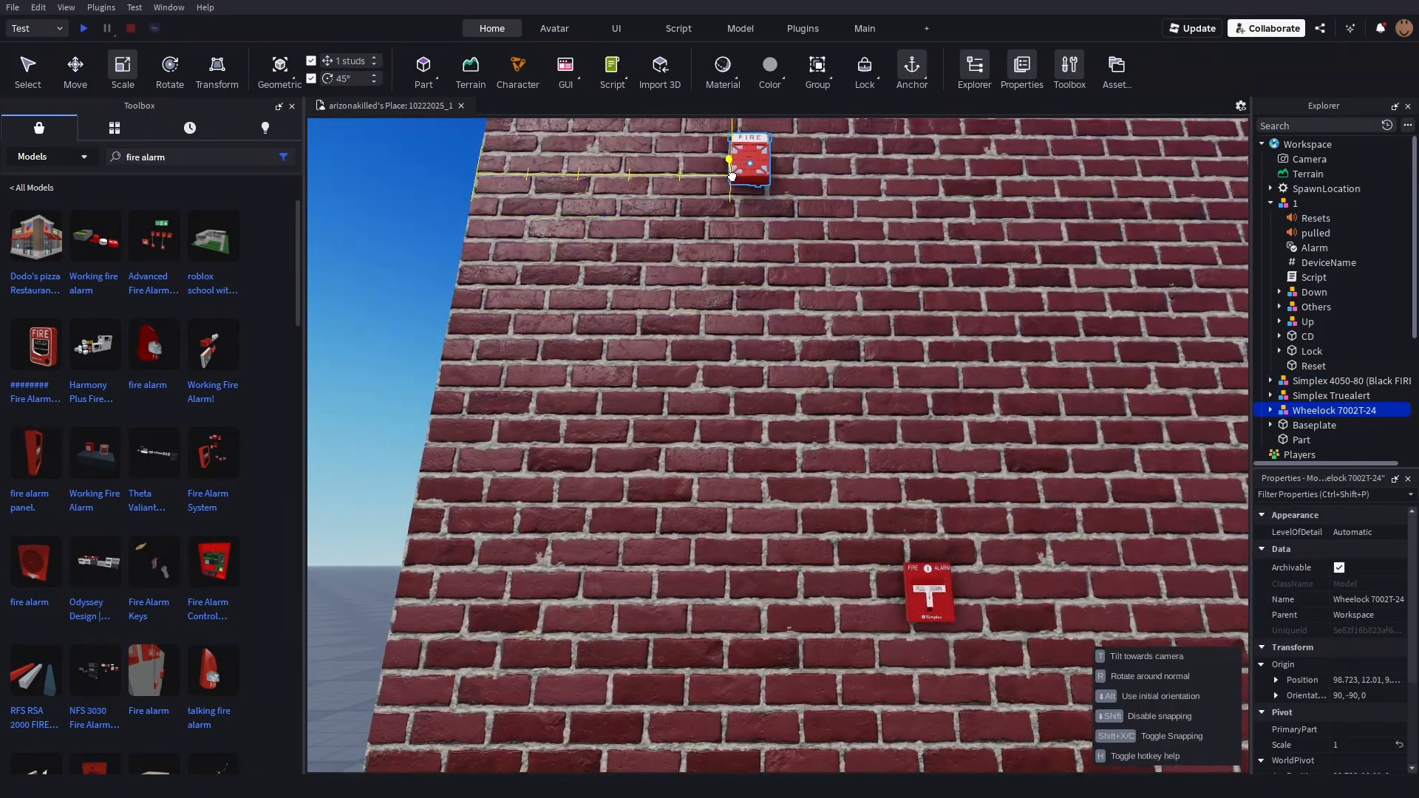
# Raise the Simplex 4050-80 and Simplex Truealert alarms to the upper part of the brick wall.
pyautogui.moveTo(781, 444); pyautogui.dragTo(782, 286)
pyautogui.moveTo(784, 522); pyautogui.dragTo(862, 325)
pyautogui.scroll(-5, 862, 327)
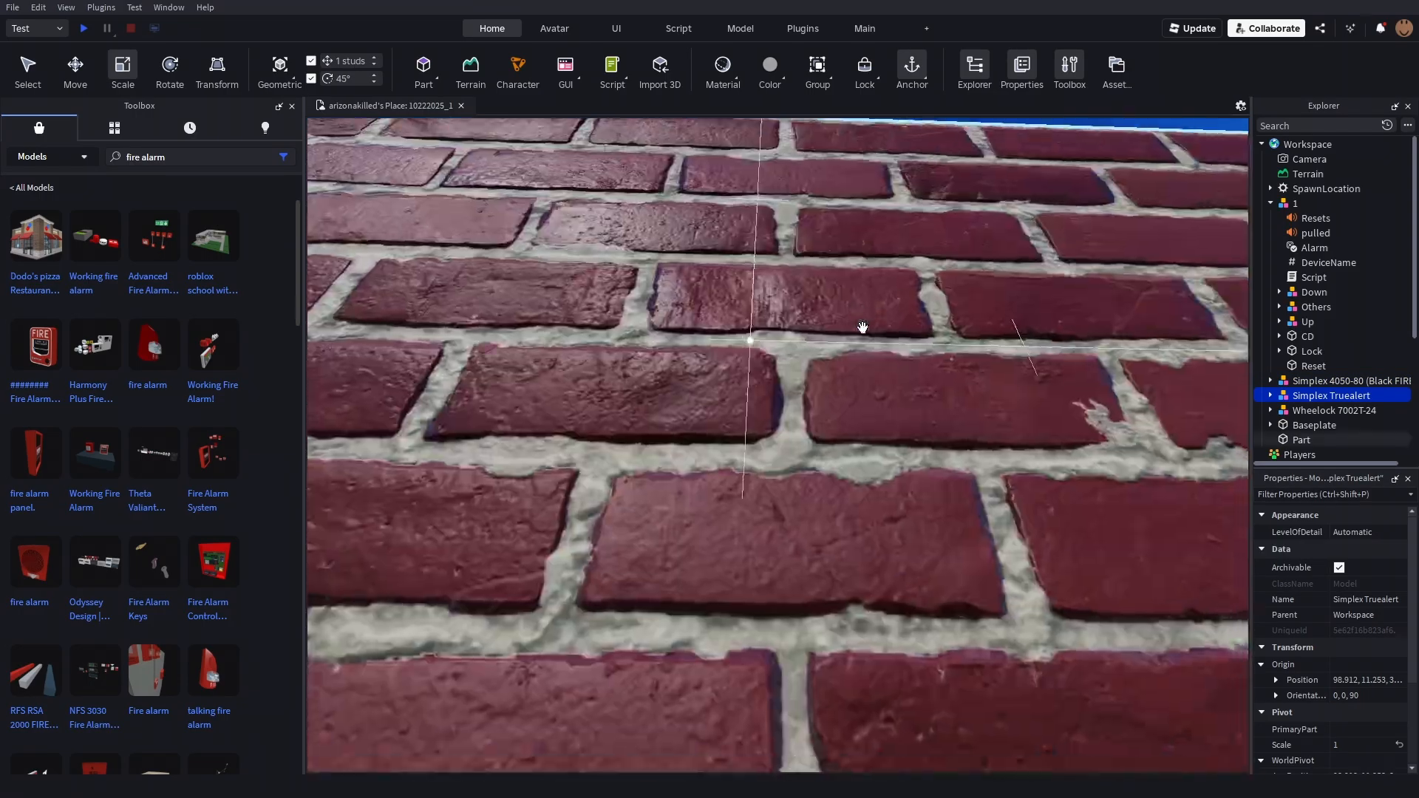
pyautogui.moveTo(862, 328); pyautogui.dragTo(865, 329, button='right')
pyautogui.scroll(-8, 864, 328)
pyautogui.hotkey('ctrl', '2')
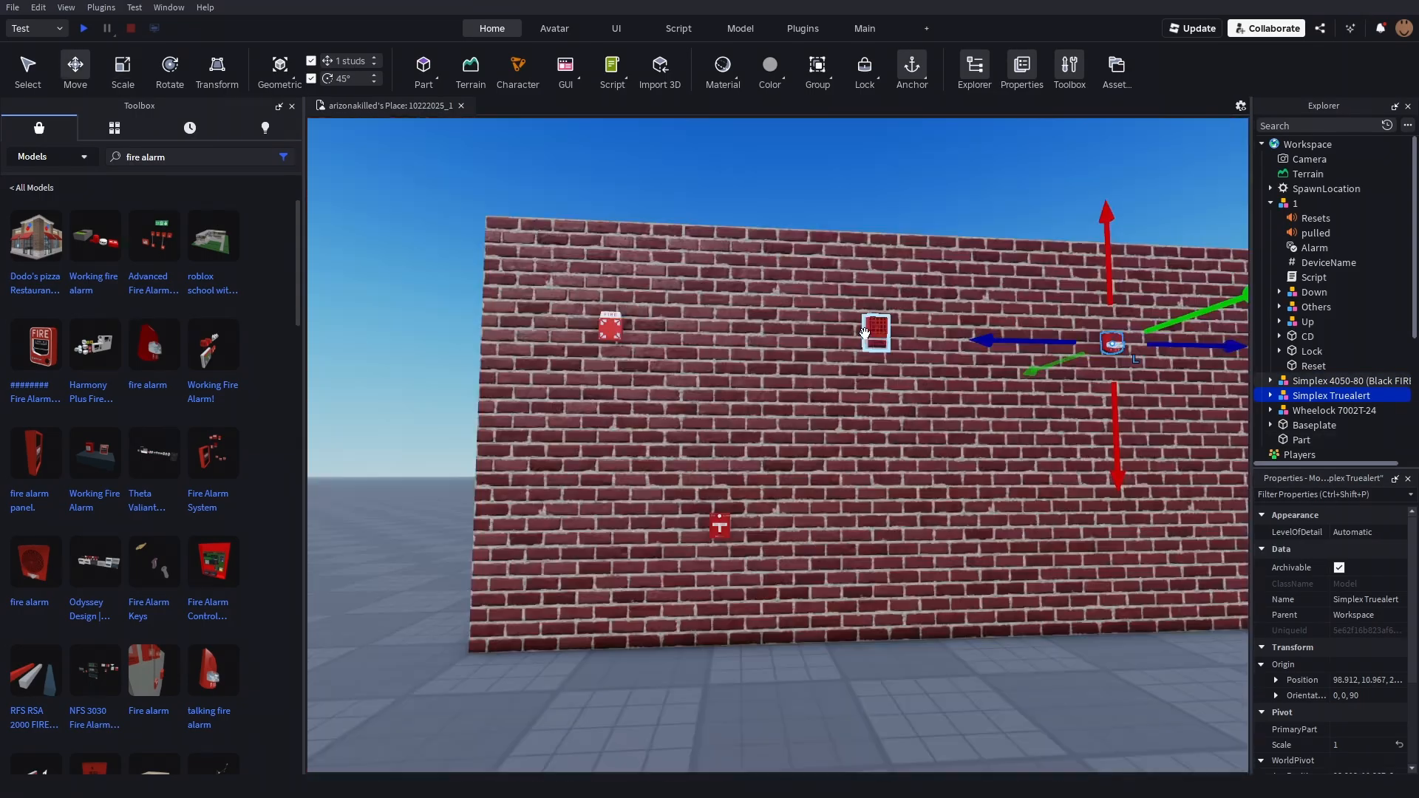
# Rotate the Simplex 4050-80 alarm and reposition it at the upper part of the wall.
pyautogui.click(877, 331)
pyautogui.hotkey('ctrl', 'r')
pyautogui.scroll(6, 934, 377)
pyautogui.moveTo(934, 376); pyautogui.dragTo(934, 378, button='right')
pyautogui.moveTo(934, 378); pyautogui.dragTo(866, 381)
pyautogui.click(797, 297)
# Move the Simplex Truealert 5 studs along the wall toward its right end and deselect it.
pyautogui.press('s')
pyautogui.moveTo(801, 297); pyautogui.dragTo(800, 297, button='right')
pyautogui.press('d')
pyautogui.click(800, 297)
pyautogui.moveTo(877, 297); pyautogui.dragTo(981, 299)
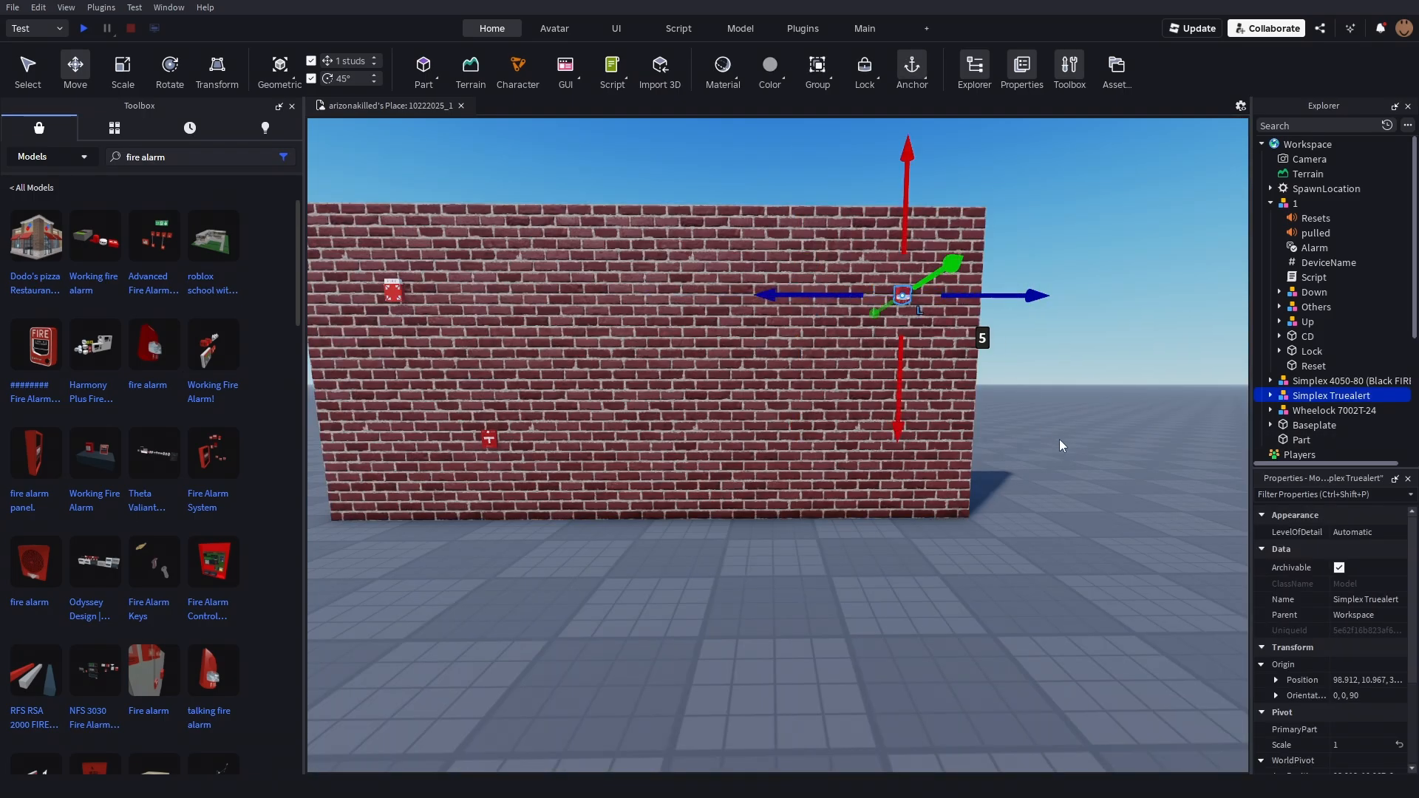
pyautogui.click(1061, 441)
# Find an EST fire alarm pull station among the models and insert the EST SIGA-270 low on the wall's right part.
pyautogui.moveTo(1065, 440); pyautogui.dragTo(1066, 441, button='right')
pyautogui.press('s')
pyautogui.scroll(-7, 211, 285)
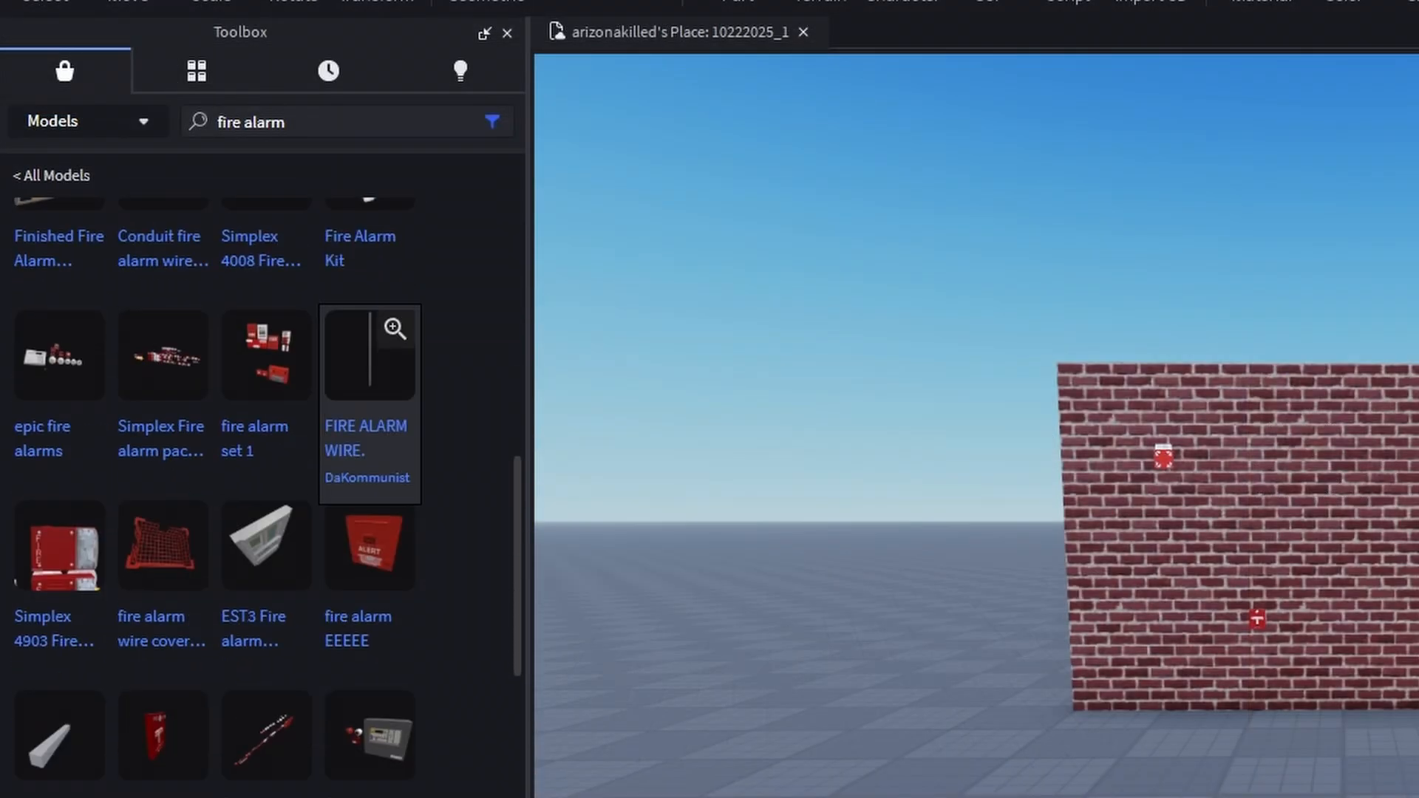
pyautogui.scroll(-5, 325, 244)
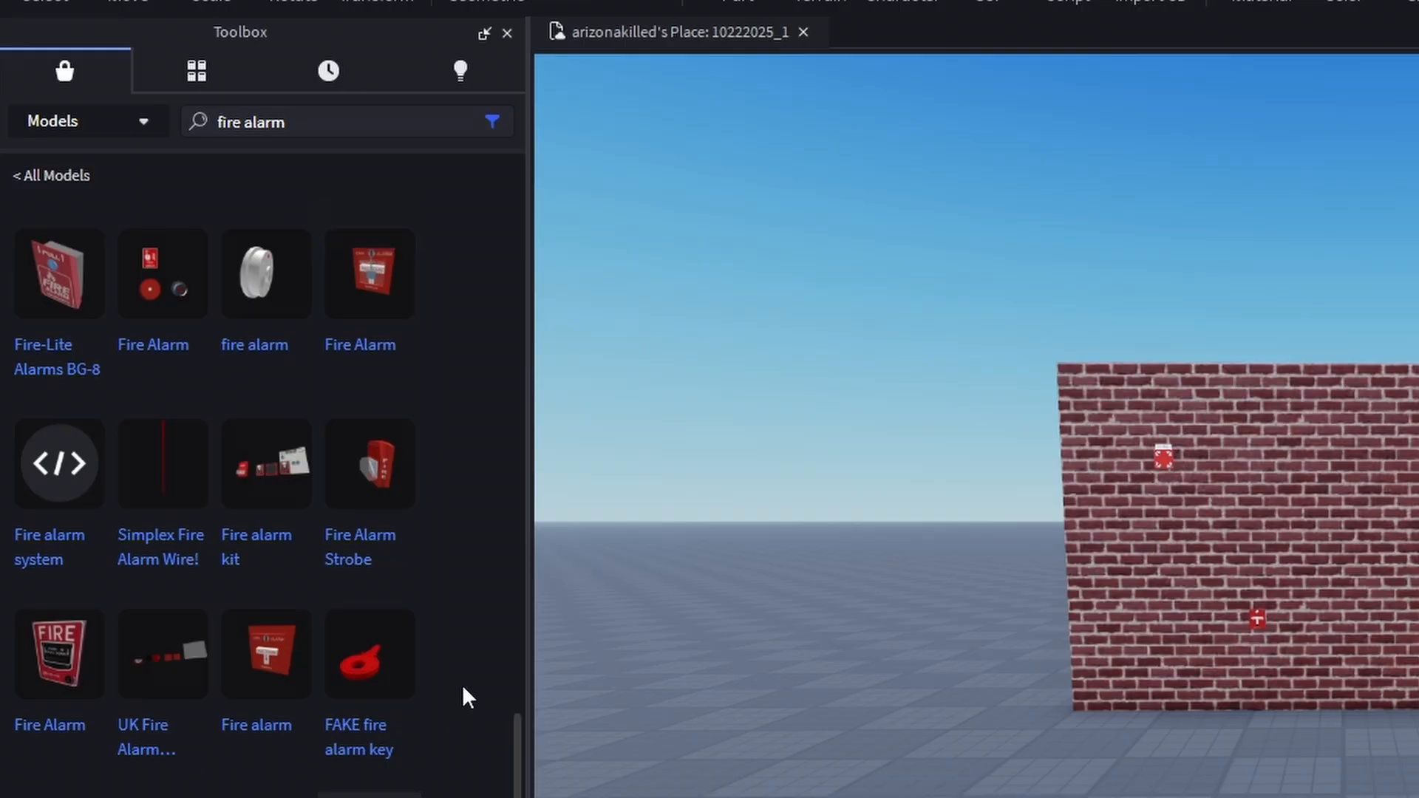
pyautogui.scroll(-10, 372, 660)
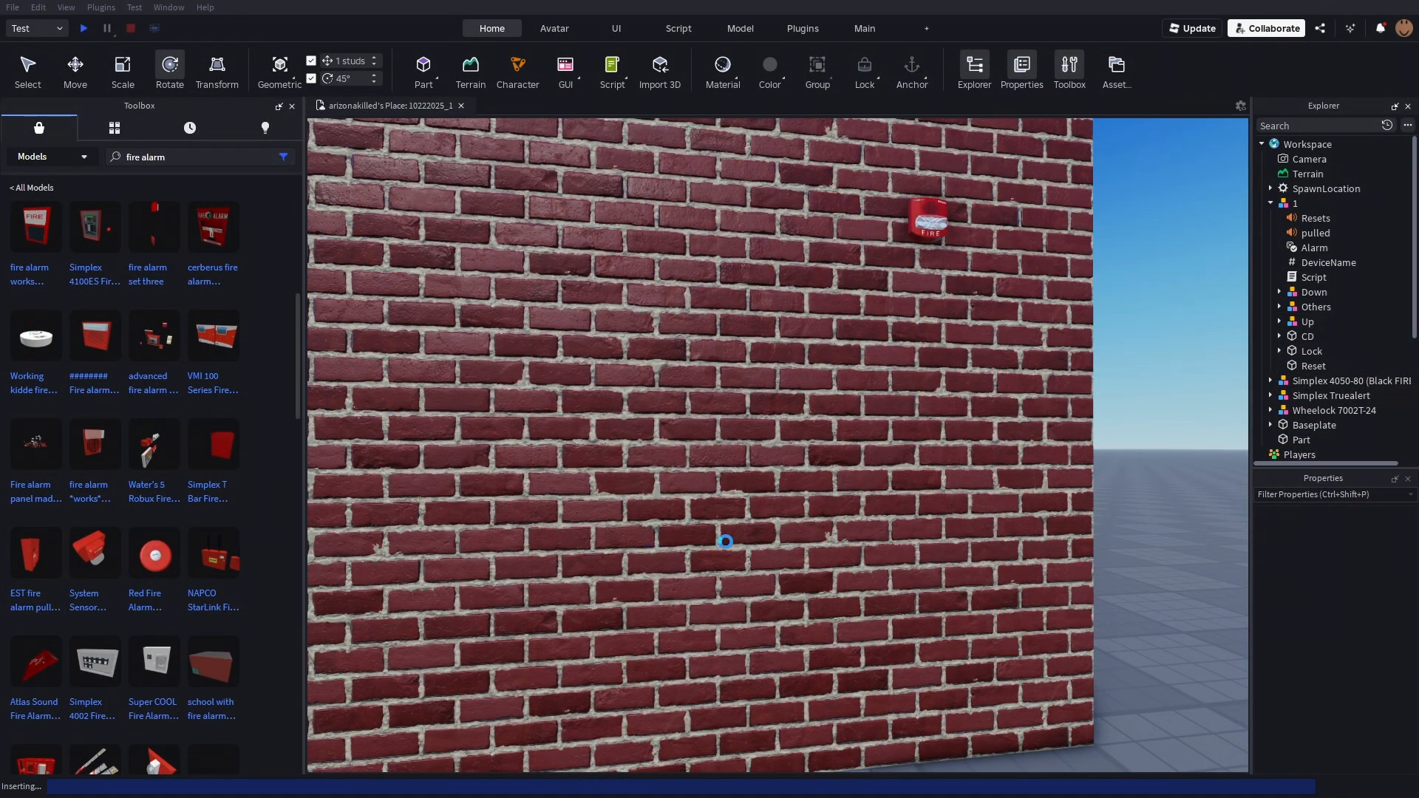
pyautogui.click(724, 540)
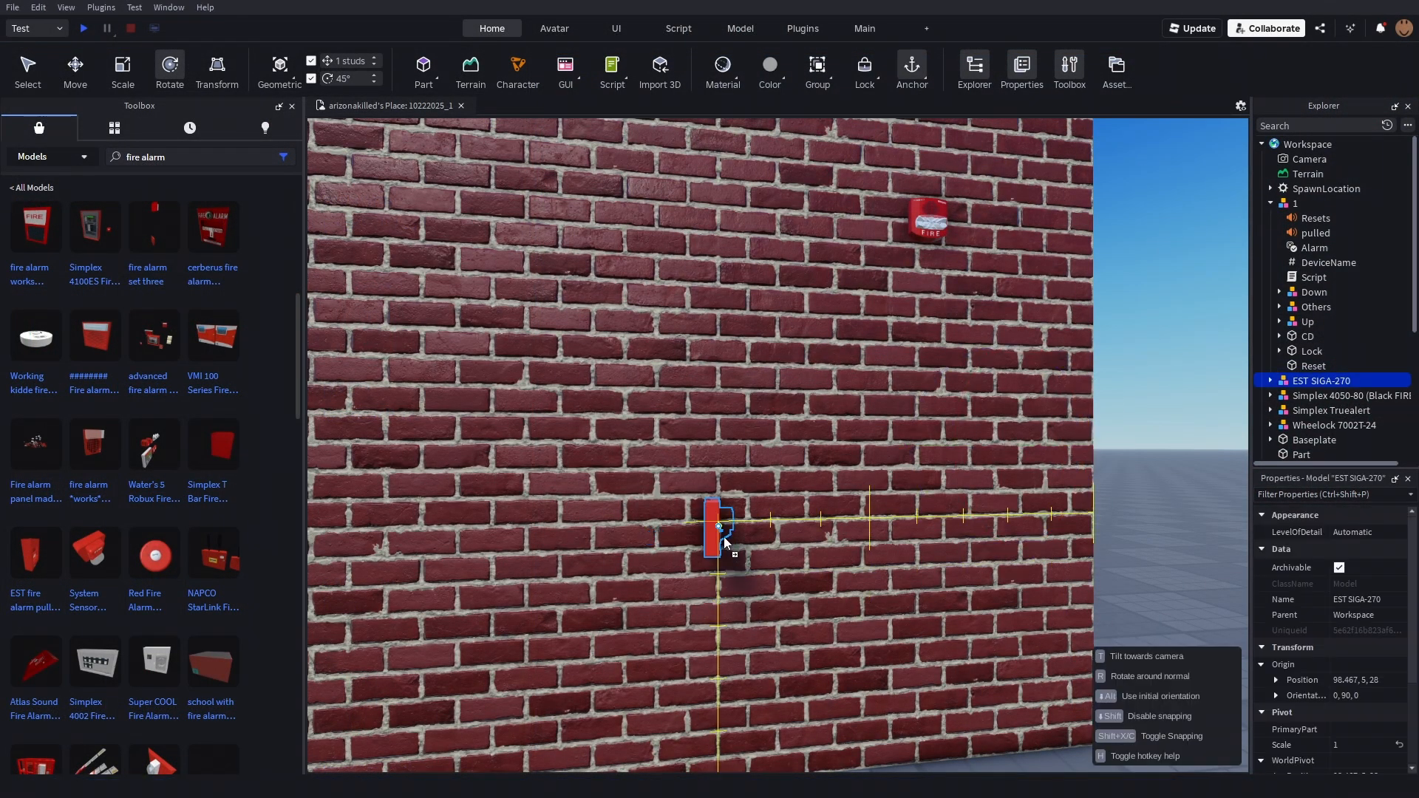
# Place the EST SIGA-270 pull station on the brick wall and browse the fire alarm models for a control panel.
pyautogui.click(859, 429)
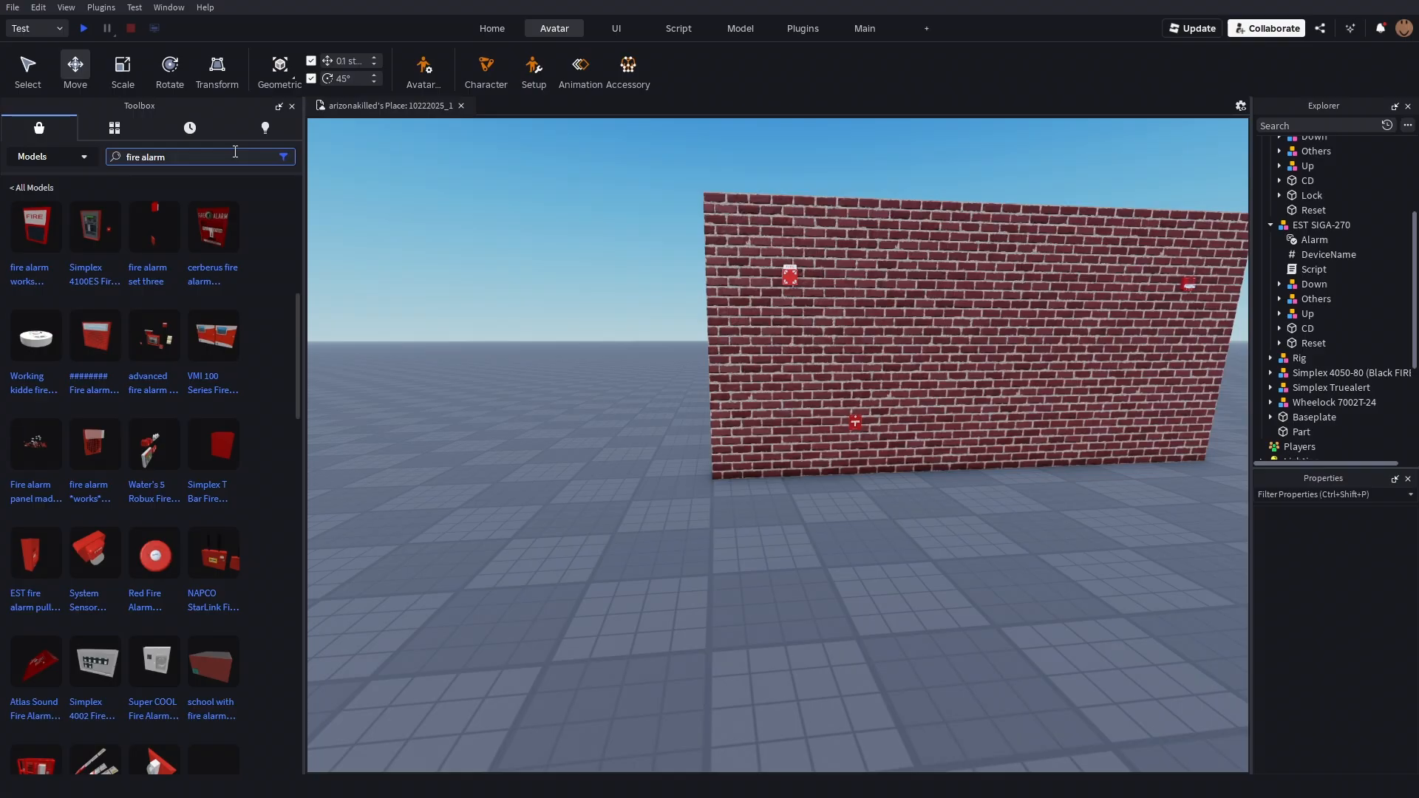
pyautogui.scroll(-10, 170, 739)
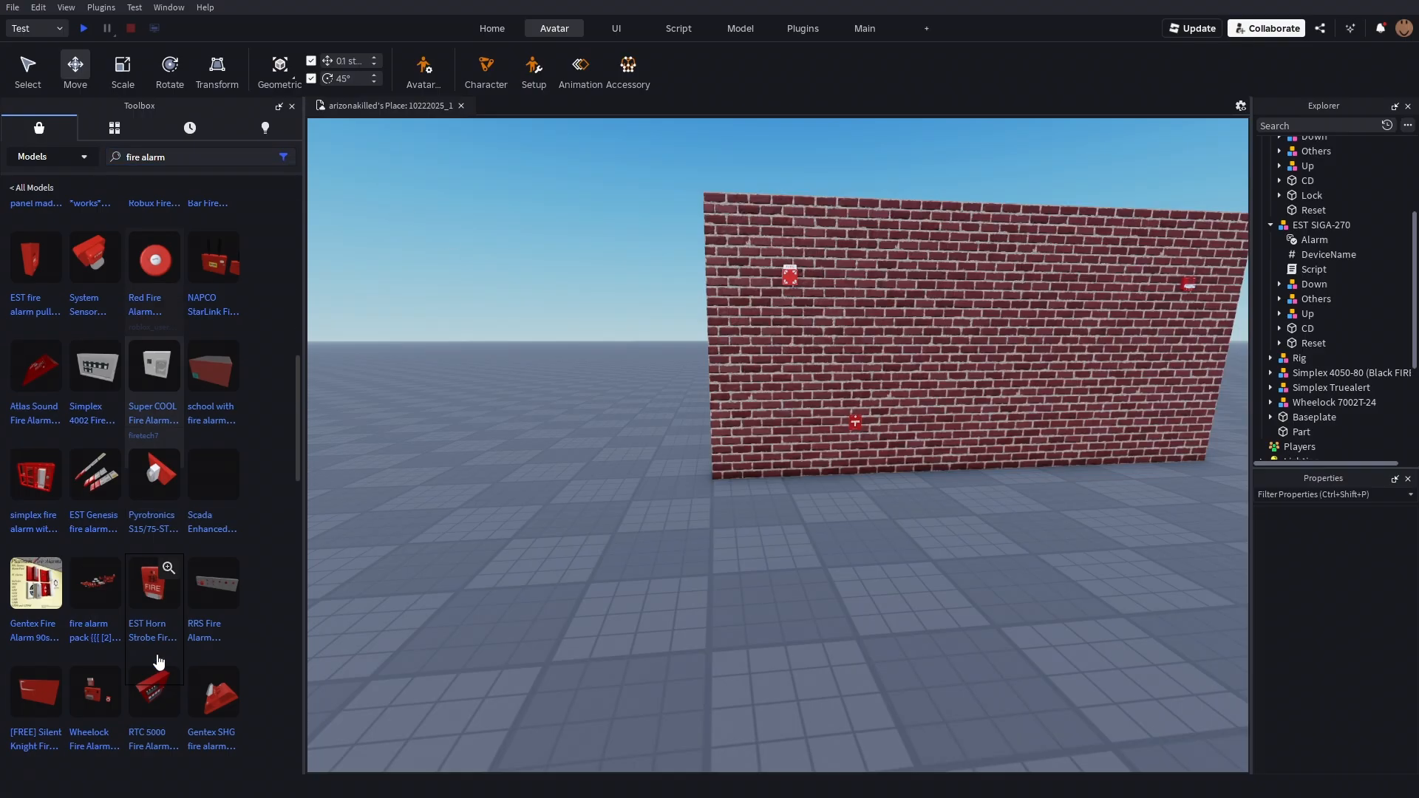
pyautogui.scroll(-15, 153, 629)
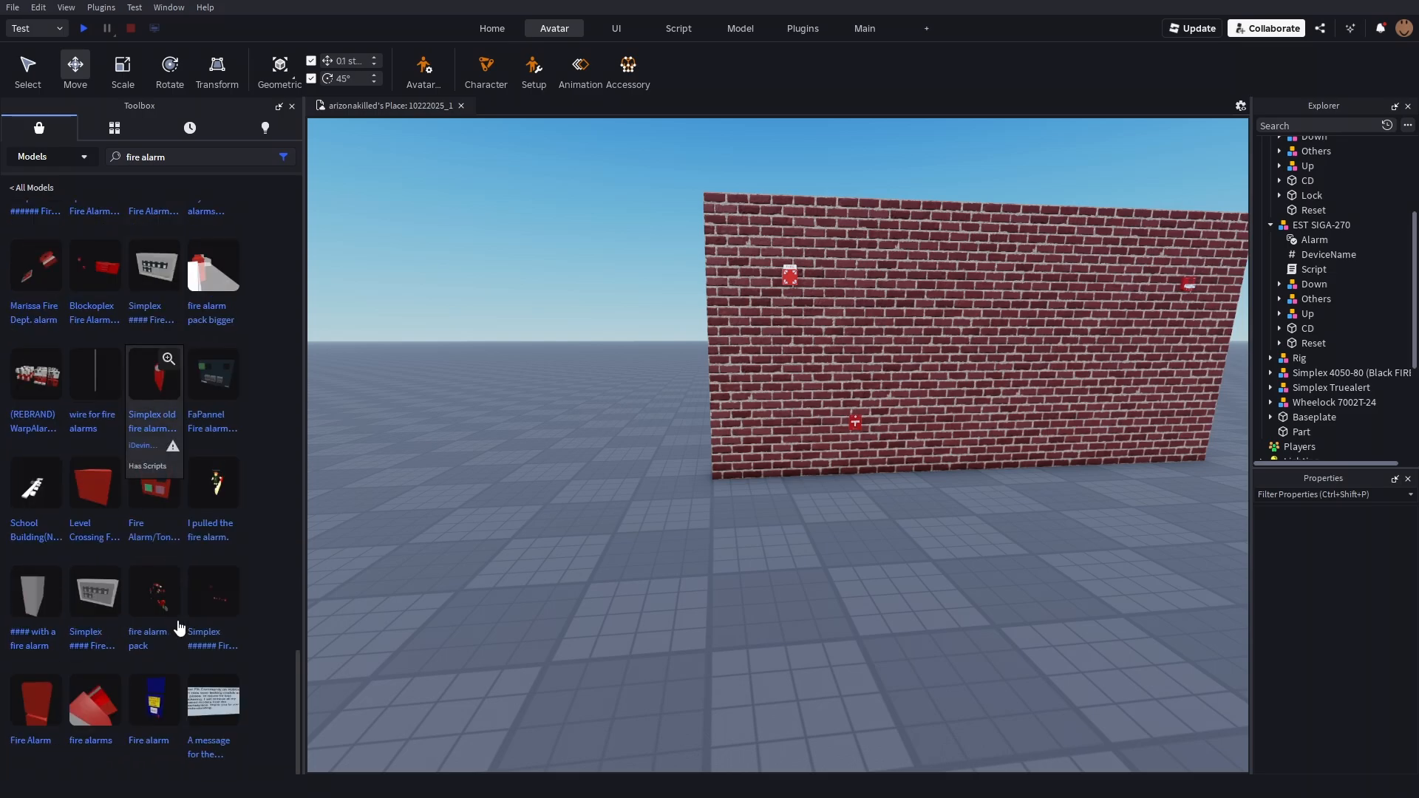
pyautogui.scroll(-3, 194, 557)
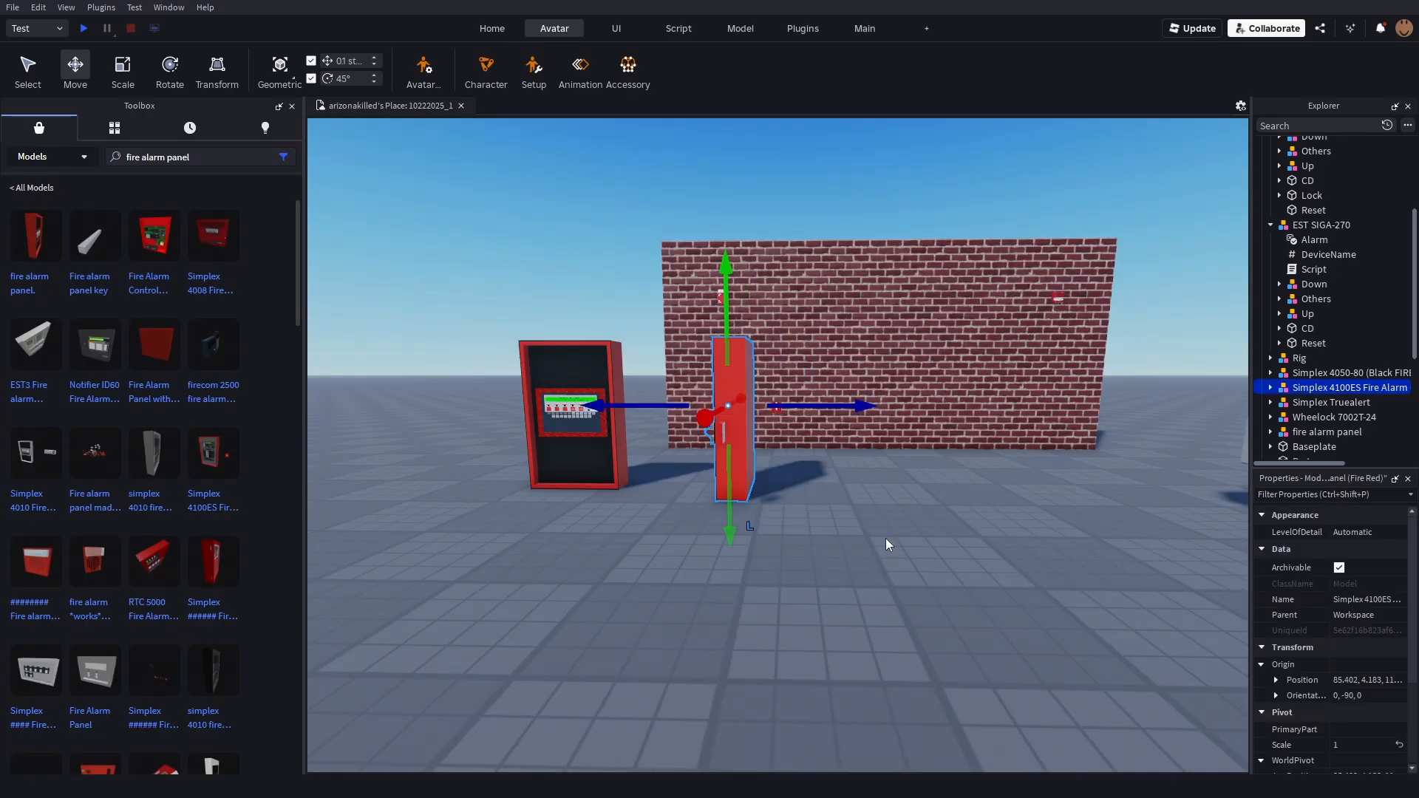
# Stand the Simplex 4100ES fire alarm panel beside the other panel, facing the same way, and deselect it.
pyautogui.press('w')
pyautogui.press('a')
pyautogui.moveTo(801, 594); pyautogui.dragTo(692, 597)
pyautogui.click(719, 642)
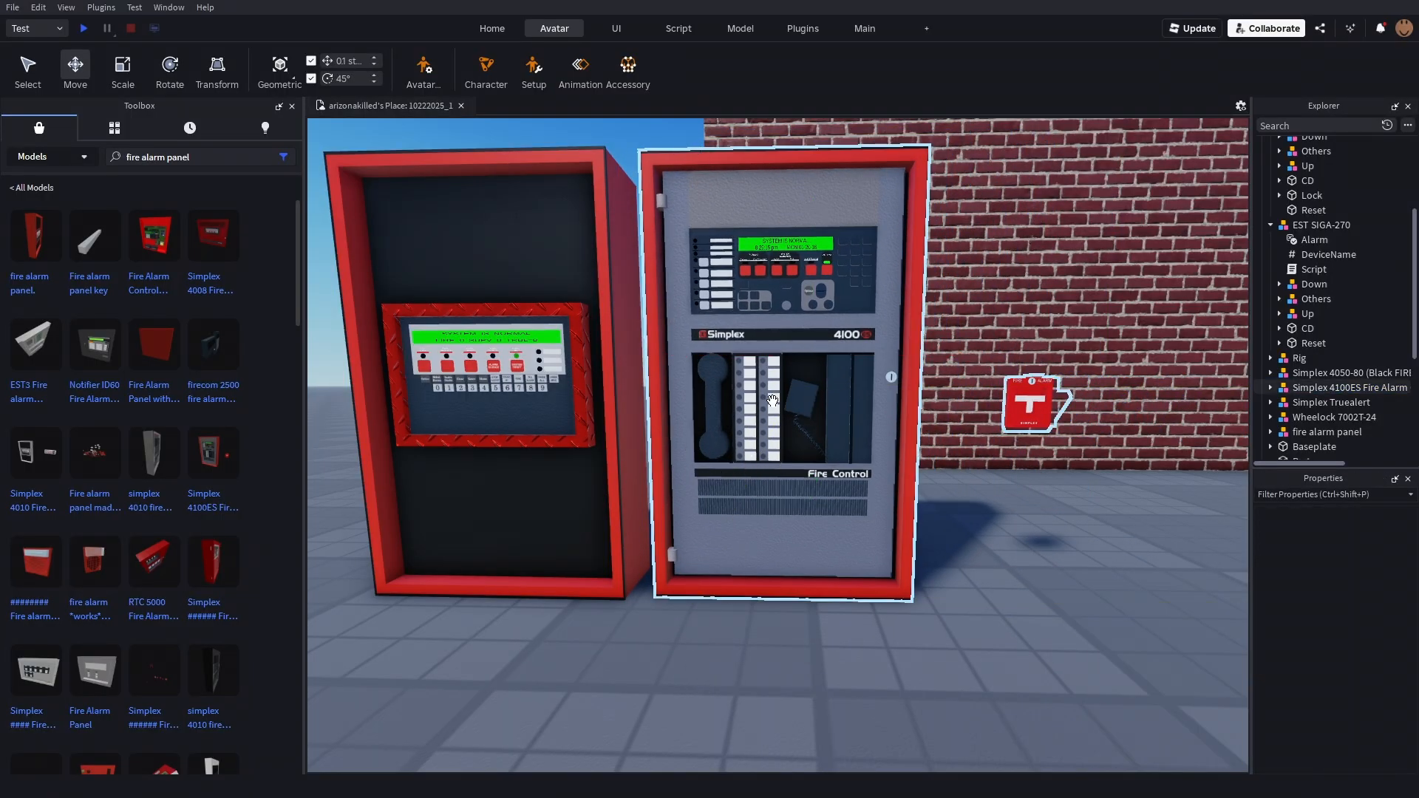
# Examine the front of the Simplex 4100ES panel and the Simplex pull station that belongs to it up close.
pyautogui.scroll(-5, 792, 412)
pyautogui.scroll(9, 793, 413)
pyautogui.scroll(-3, 793, 414)
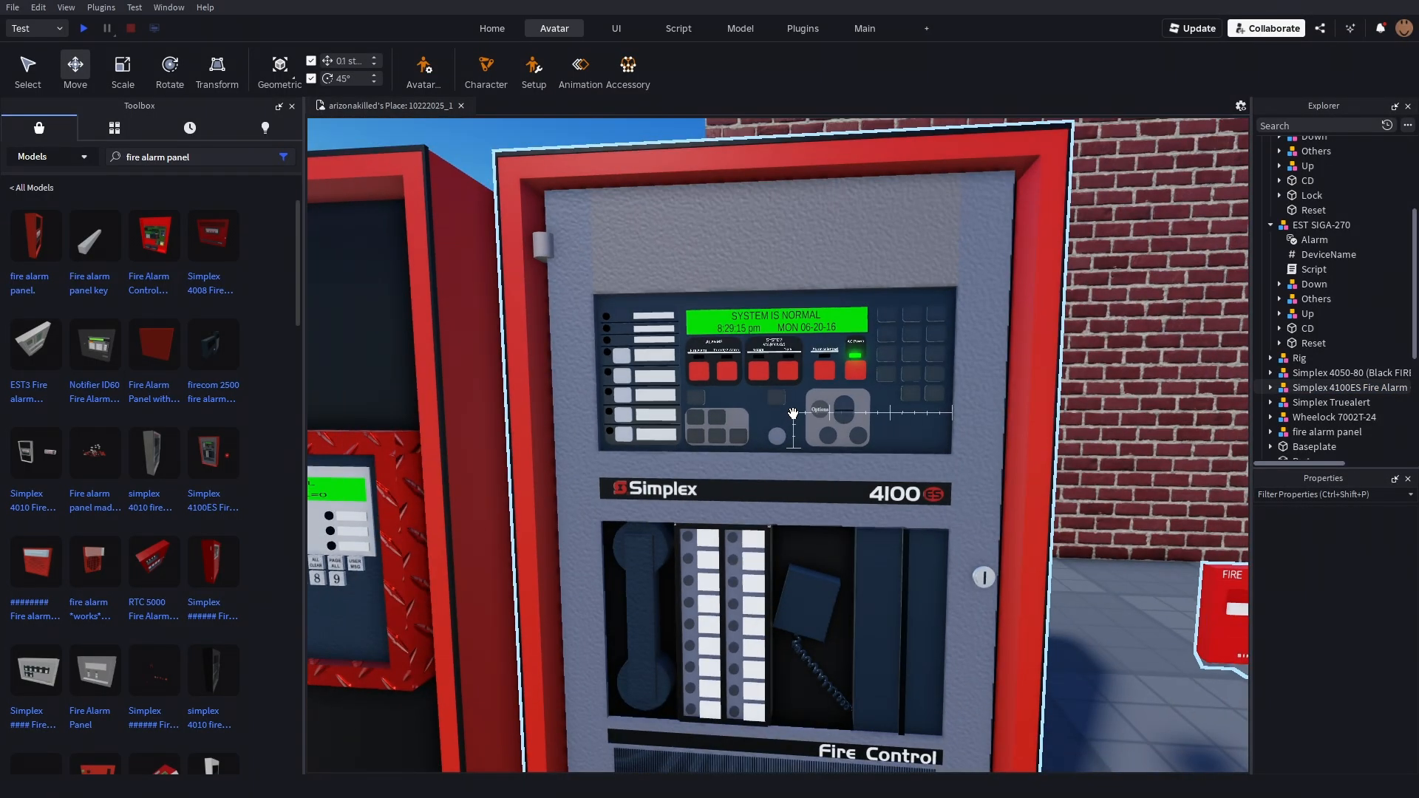
pyautogui.scroll(-4, 792, 412)
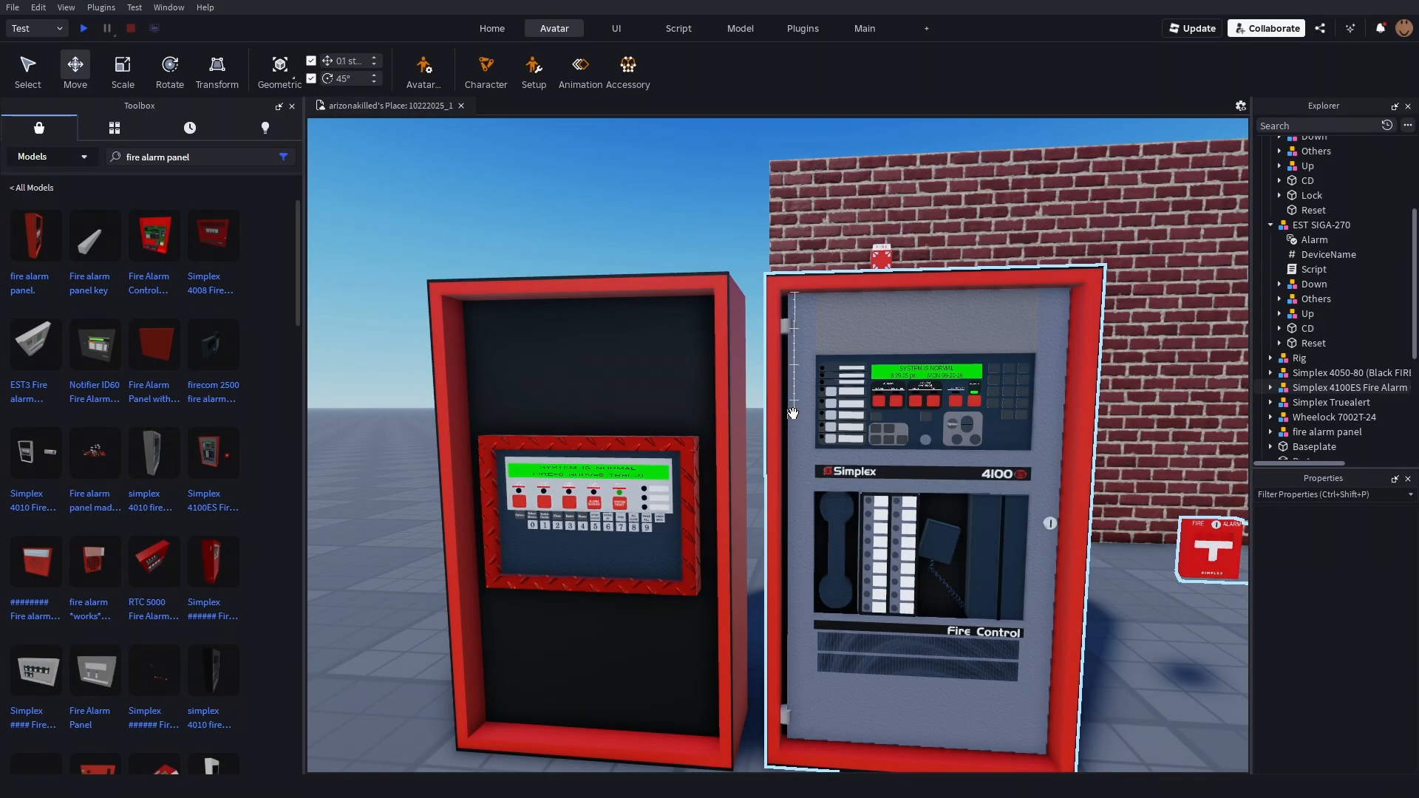
pyautogui.moveTo(651, 512); pyautogui.dragTo(653, 510, button='right')
pyautogui.press('d')
pyautogui.press('w')
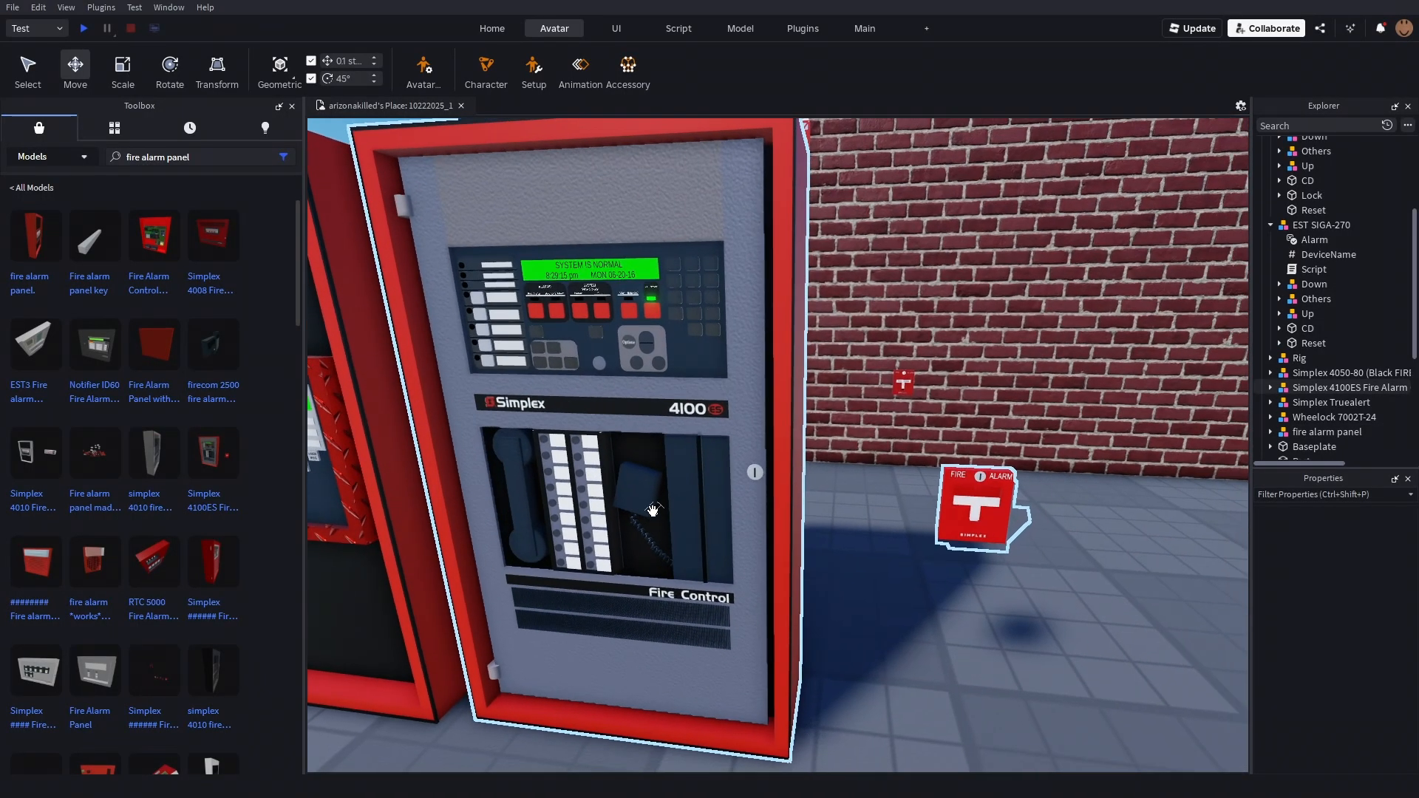
pyautogui.press('w')
pyautogui.moveTo(967, 523); pyautogui.dragTo(966, 518, button='right')
pyautogui.click(667, 444)
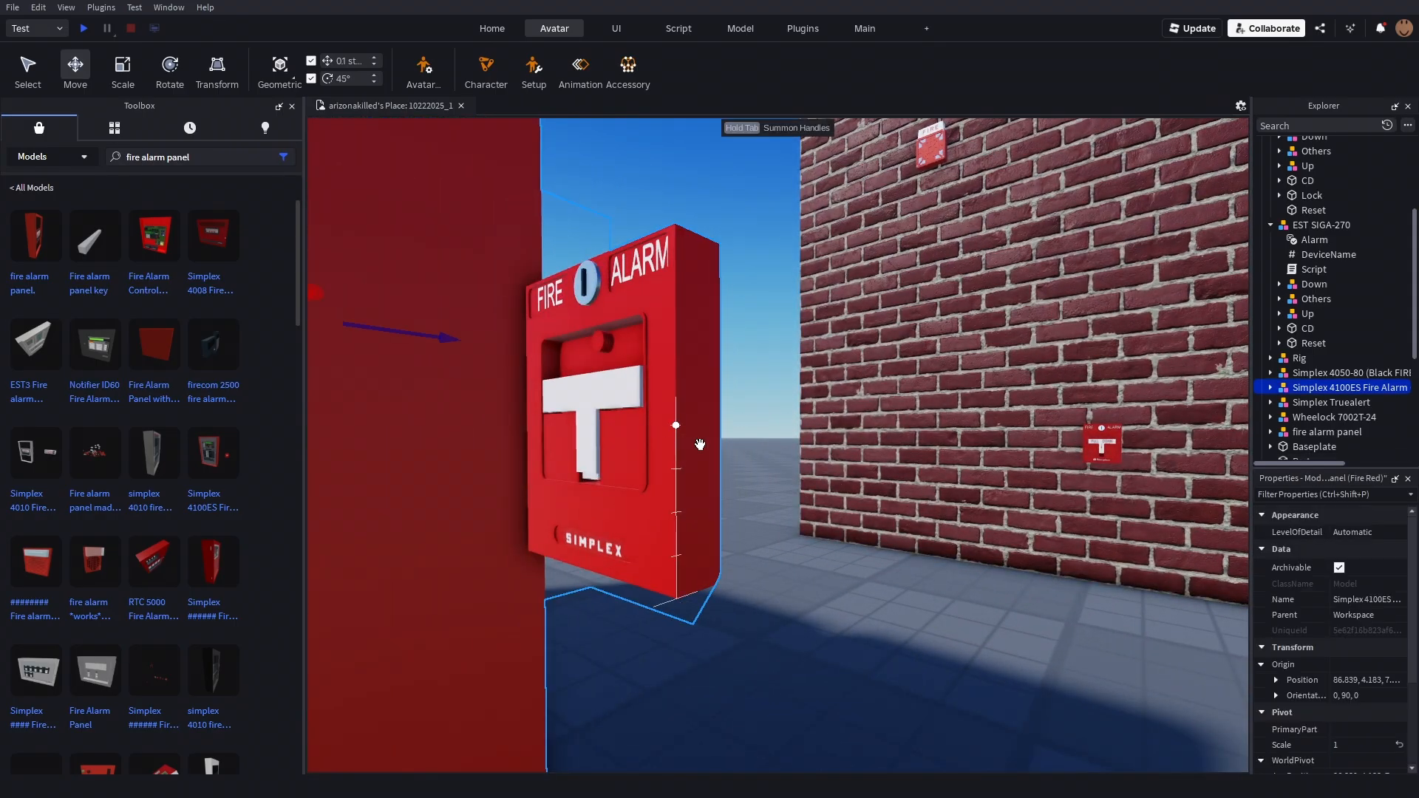
pyautogui.click(856, 628)
pyautogui.moveTo(856, 628); pyautogui.dragTo(855, 628, button='right')
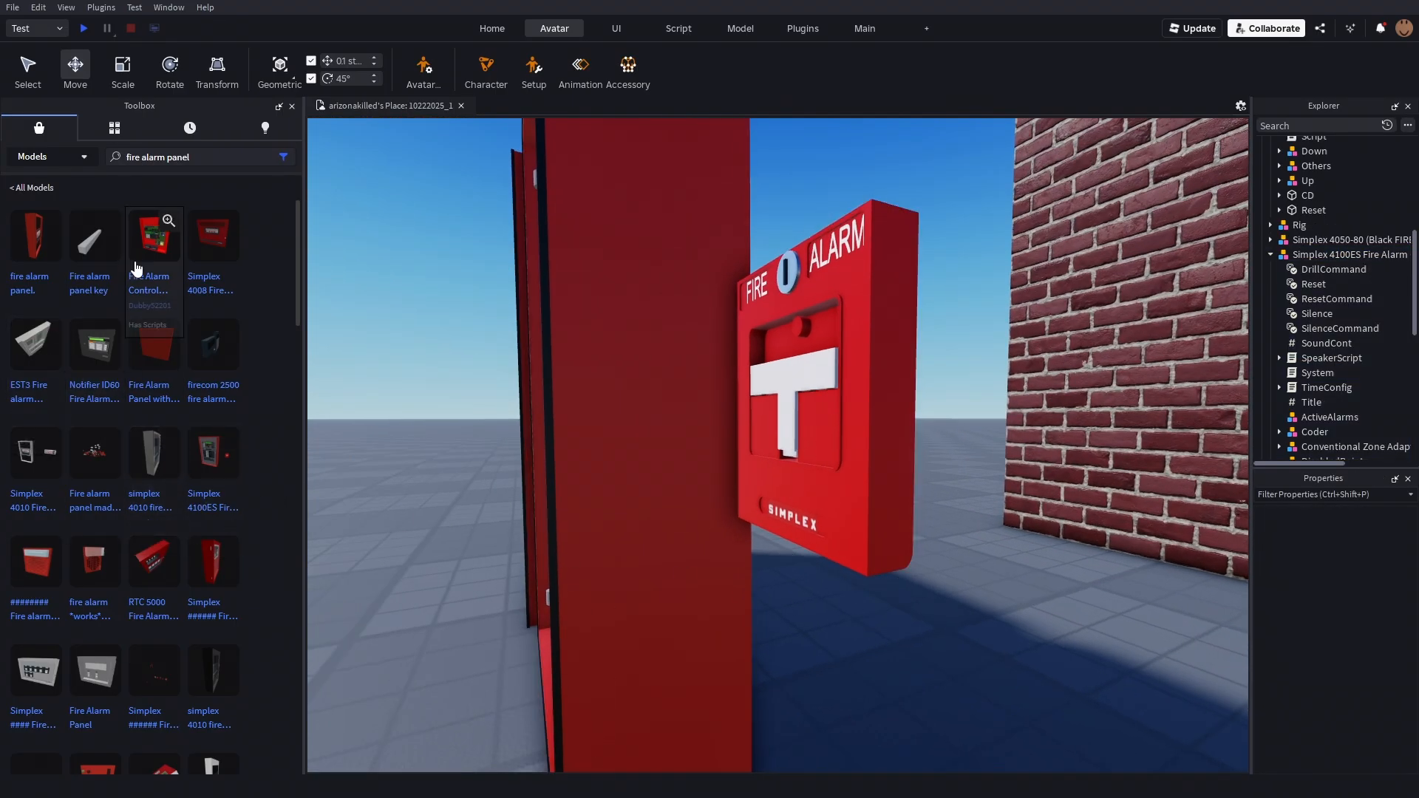
# Move the black-fronted fire alarm panel well away from the Simplex 4100ES panel.
pyautogui.moveTo(778, 396); pyautogui.dragTo(777, 396, button='right')
pyautogui.press('s')
pyautogui.click(777, 397)
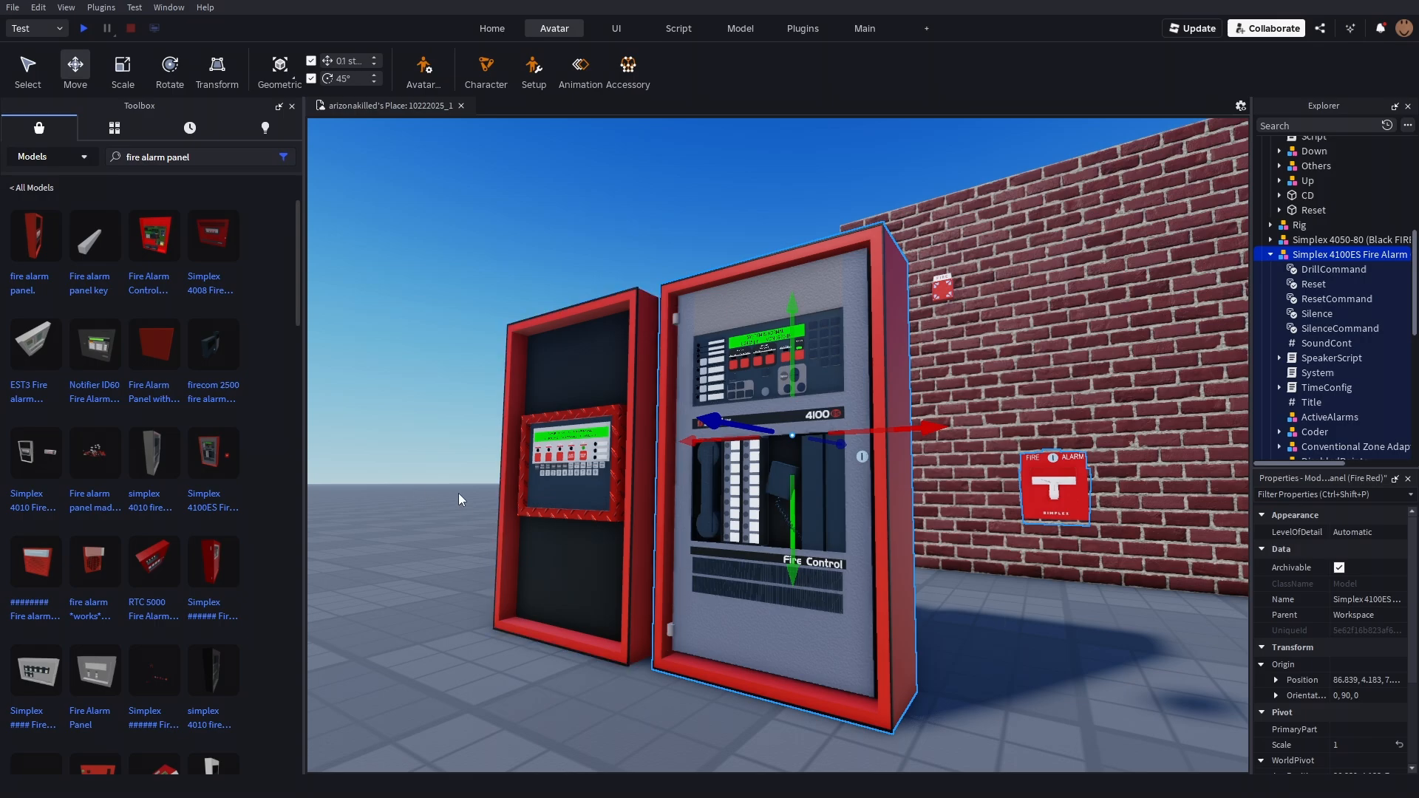
pyautogui.moveTo(558, 503); pyautogui.dragTo(416, 484)
pyautogui.click(834, 546)
pyautogui.moveTo(834, 545); pyautogui.dragTo(834, 550, button='right')
# Delete the Simplex Pull Station from the InitiatingDevices group of the Simplex 4100ES panel.
pyautogui.keyDown('alt'); pyautogui.click(916, 366); pyautogui.keyUp('alt')
pyautogui.scroll(3, 1317, 228)
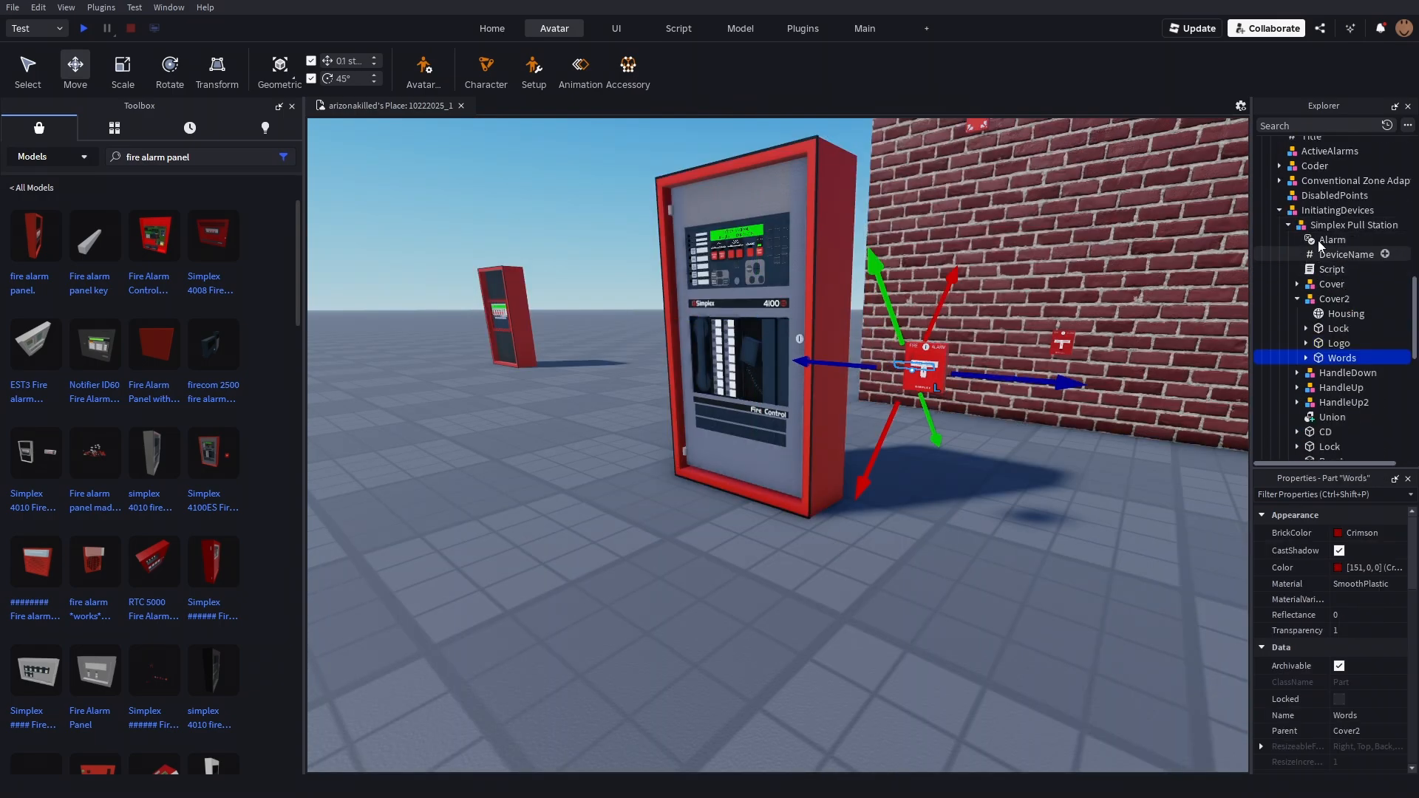
pyautogui.click(1328, 227)
pyautogui.press('Delete')
# Move the Simplex 4100ES panel against the brick wall, at its left end next to the Simplex pull station.
pyautogui.click(1056, 340)
pyautogui.press('f')
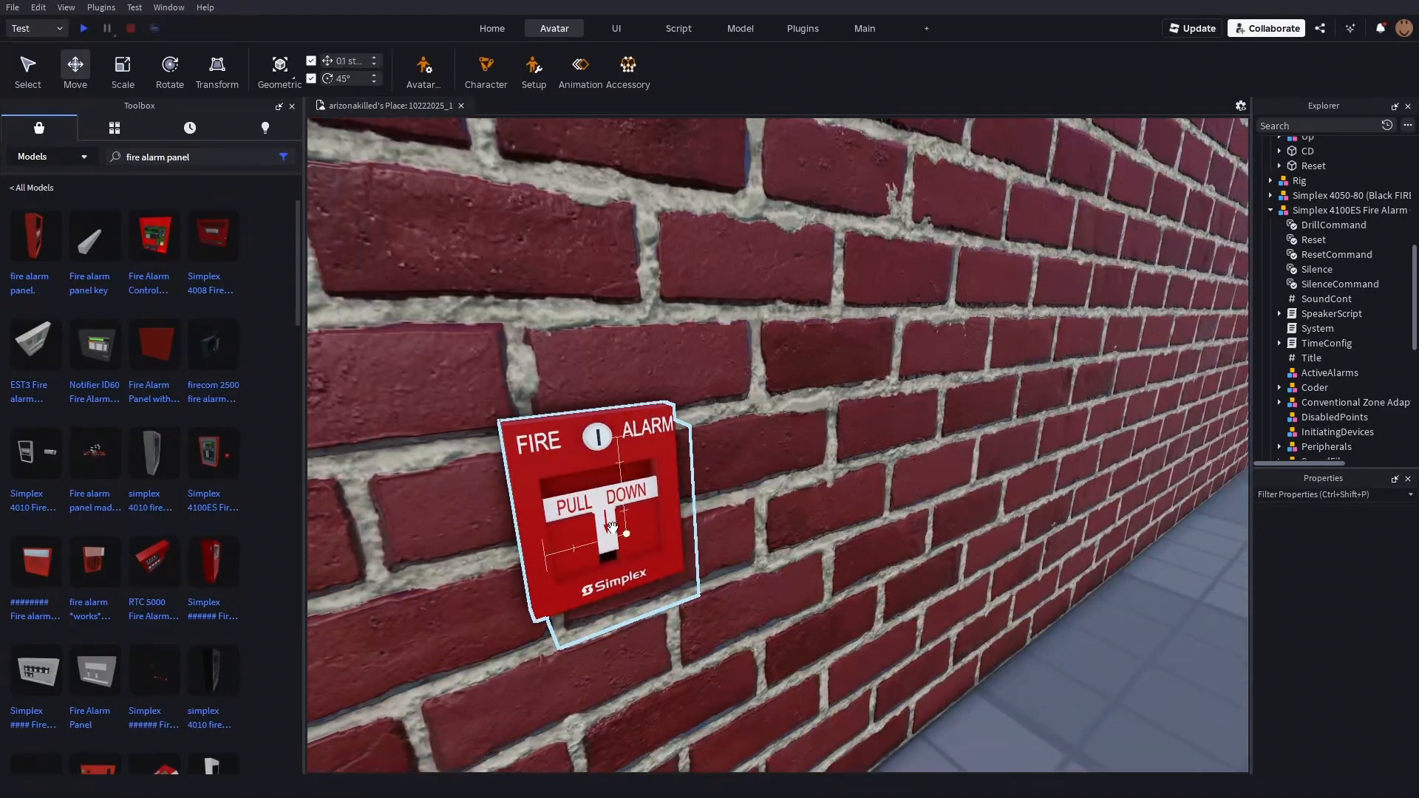
pyautogui.moveTo(613, 528); pyautogui.dragTo(886, 453, button='right')
pyautogui.press('s')
pyautogui.press('w')
pyautogui.press('s')
pyautogui.moveTo(887, 453); pyautogui.dragTo(681, 379)
pyautogui.scroll(-3, 881, 629)
pyautogui.click(881, 630)
# Close the Toolbox to widen the view of the brick wall with its alarm devices.
pyautogui.press('a')
pyautogui.press('w')
pyautogui.moveTo(880, 629); pyautogui.dragTo(845, 631, button='right')
pyautogui.press('s')
pyautogui.press('w')
pyautogui.press('w')
pyautogui.press('s')
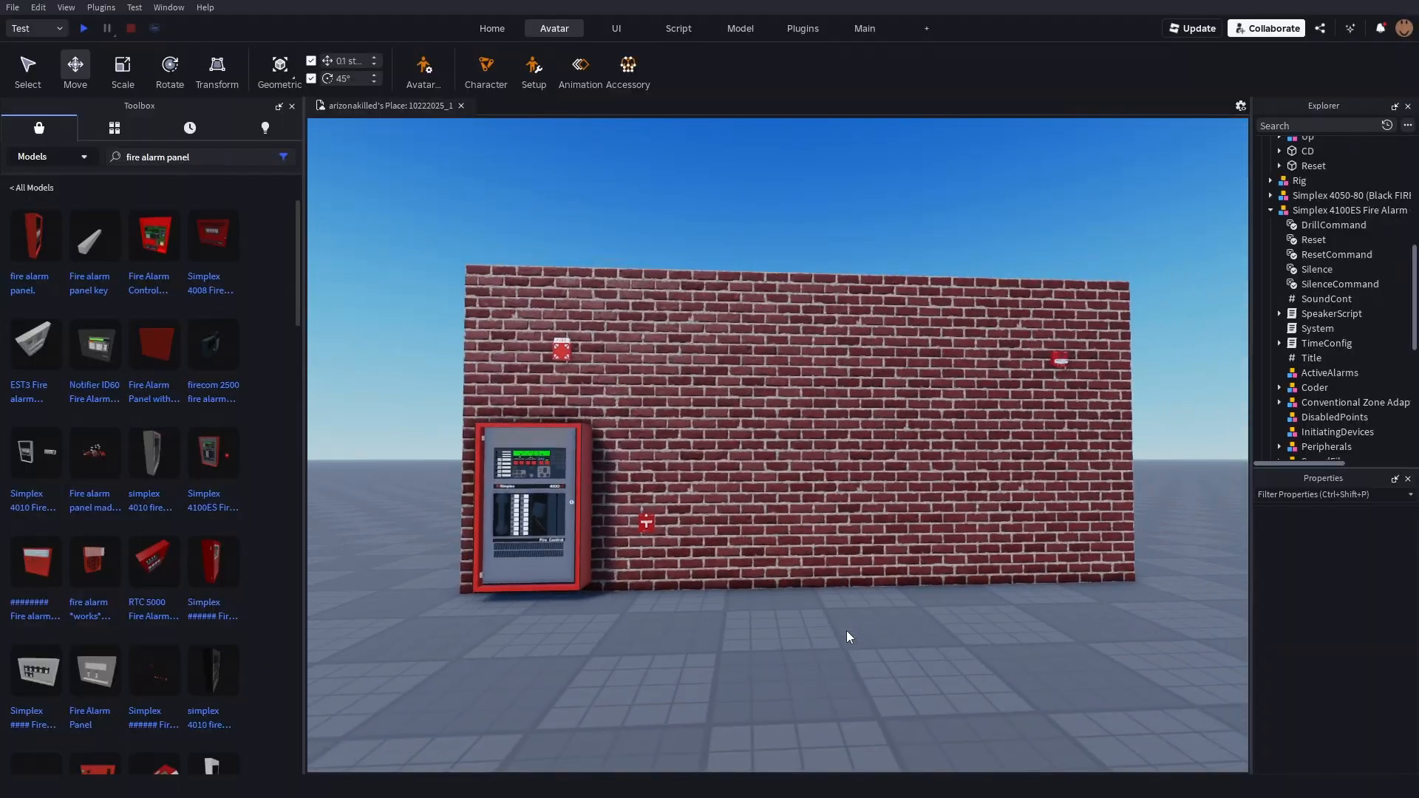
pyautogui.click(292, 108)
pyautogui.press('a')
pyautogui.moveTo(305, 183); pyautogui.dragTo(305, 183, button='right')
pyautogui.press('w')
pyautogui.press('d')
pyautogui.moveTo(304, 183); pyautogui.dragTo(305, 183, button='right')
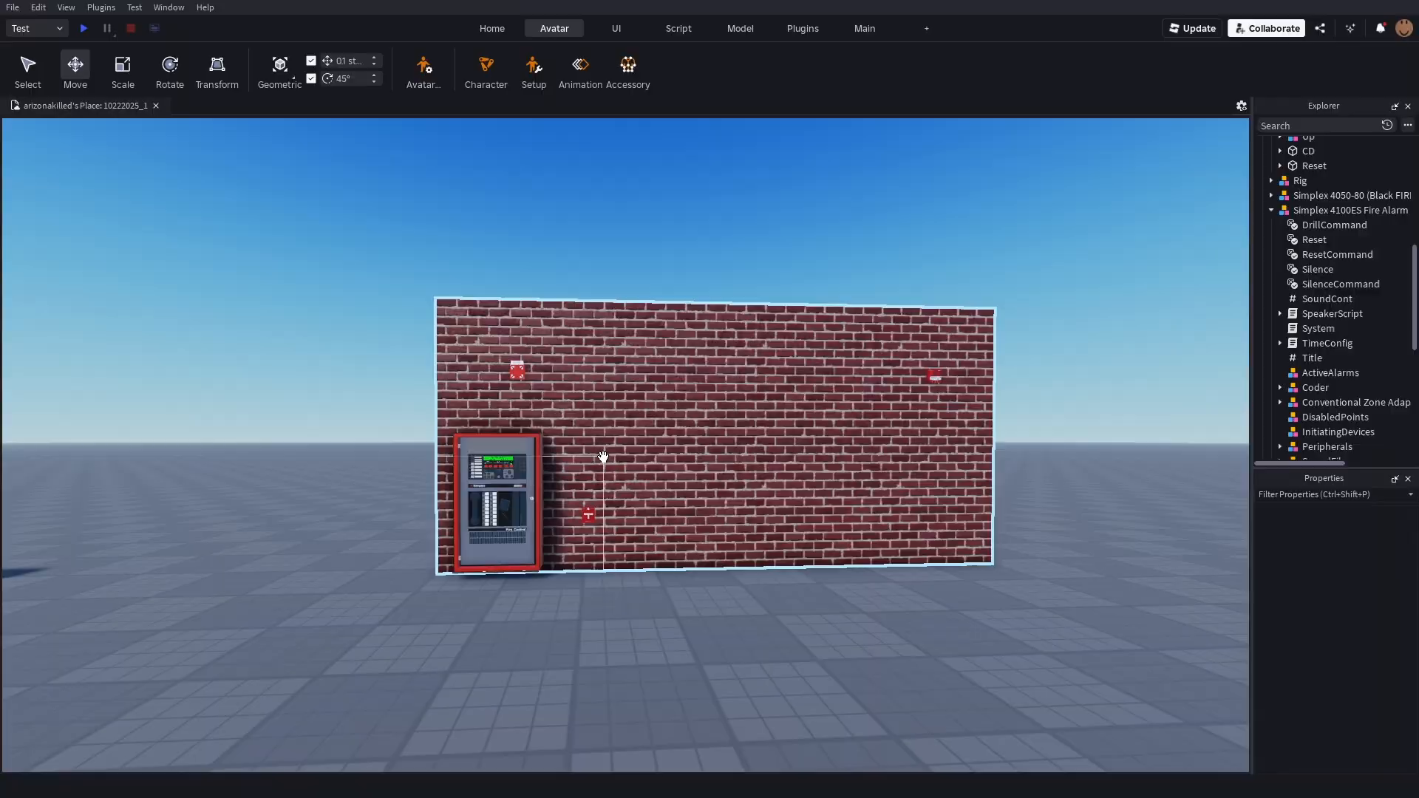
pyautogui.moveTo(601, 458); pyautogui.dragTo(593, 458, button='right')
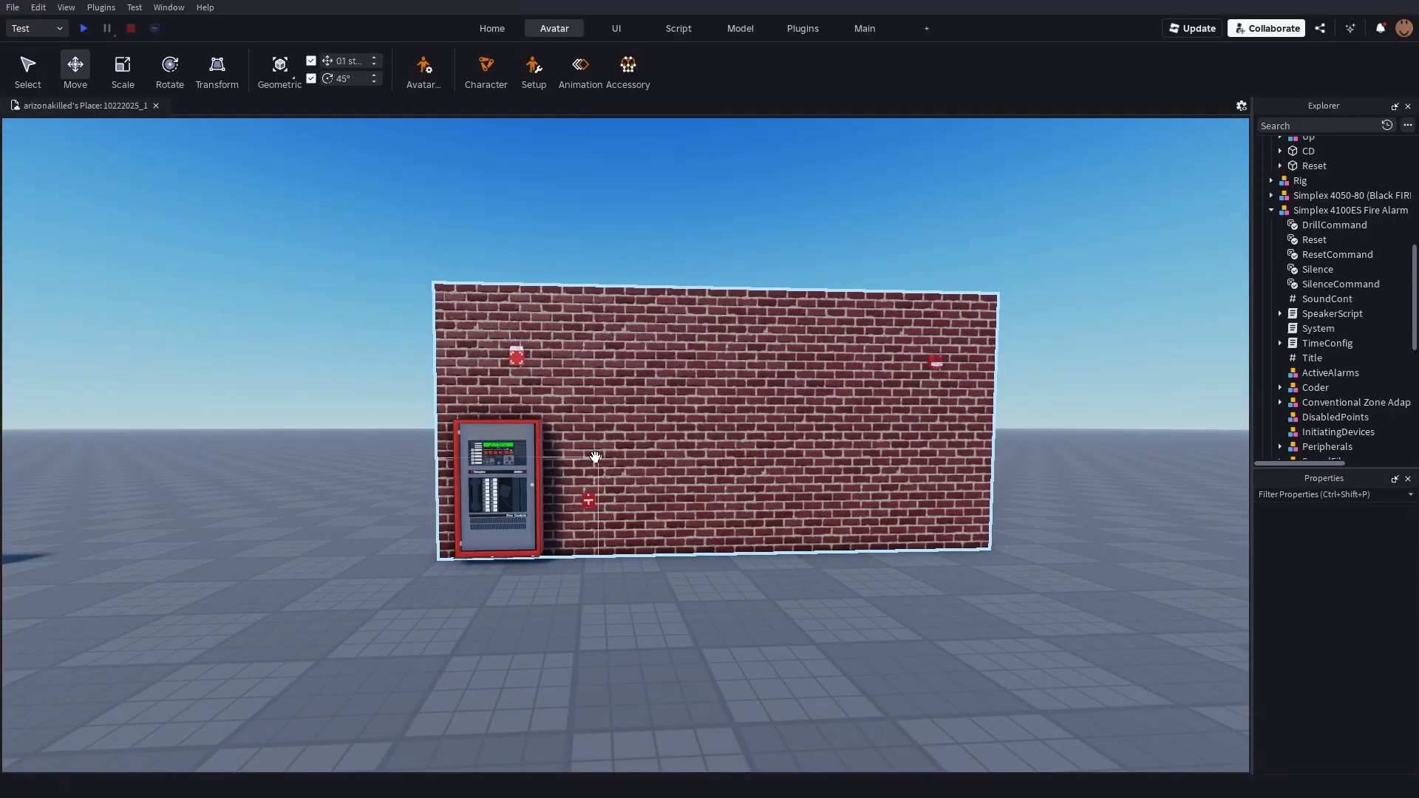
# Collapse the expanded pull station and panel models in the Explorer and clear the selection.
pyautogui.moveTo(556, 464); pyautogui.dragTo(557, 464, button='right')
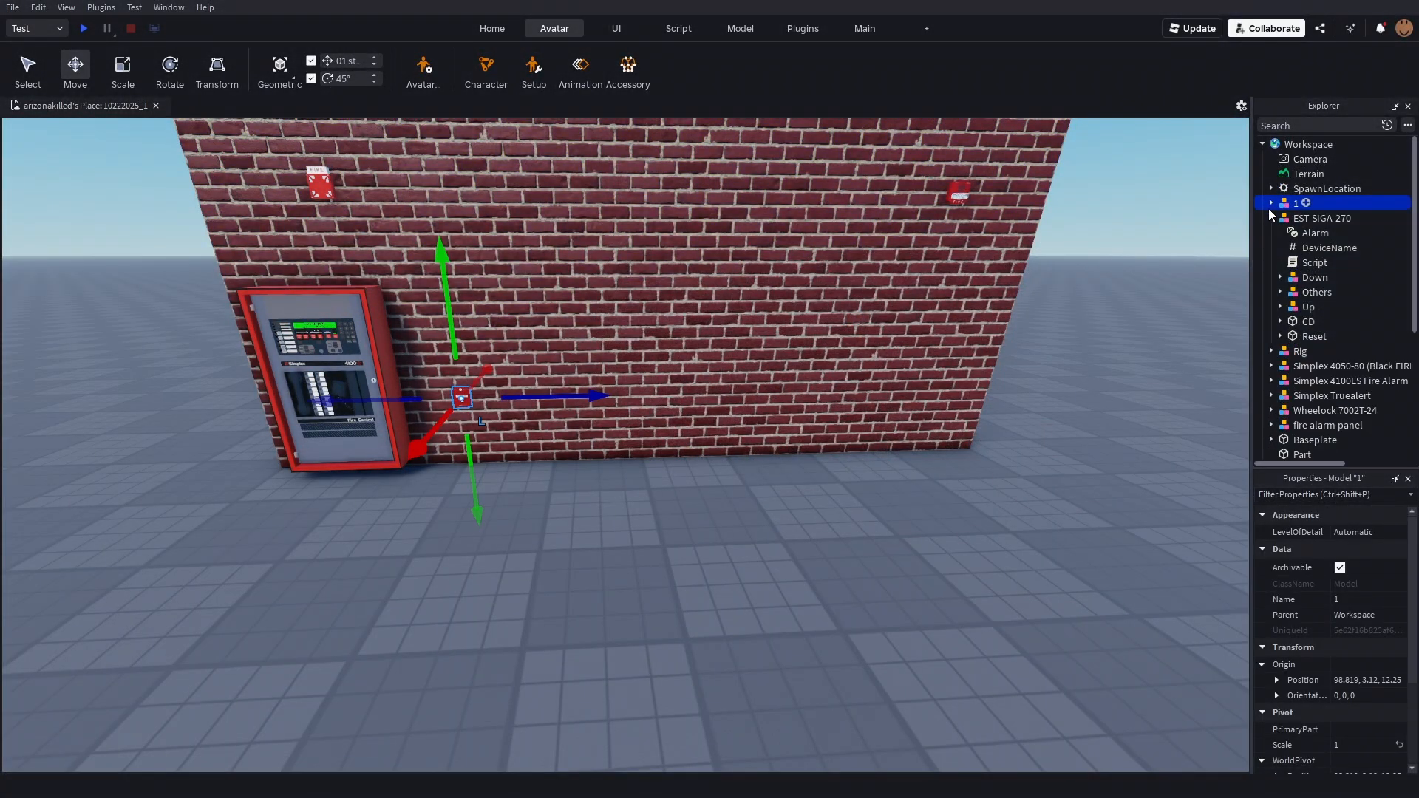
pyautogui.click(1120, 441)
pyautogui.moveTo(1084, 452); pyautogui.dragTo(1084, 453, button='right')
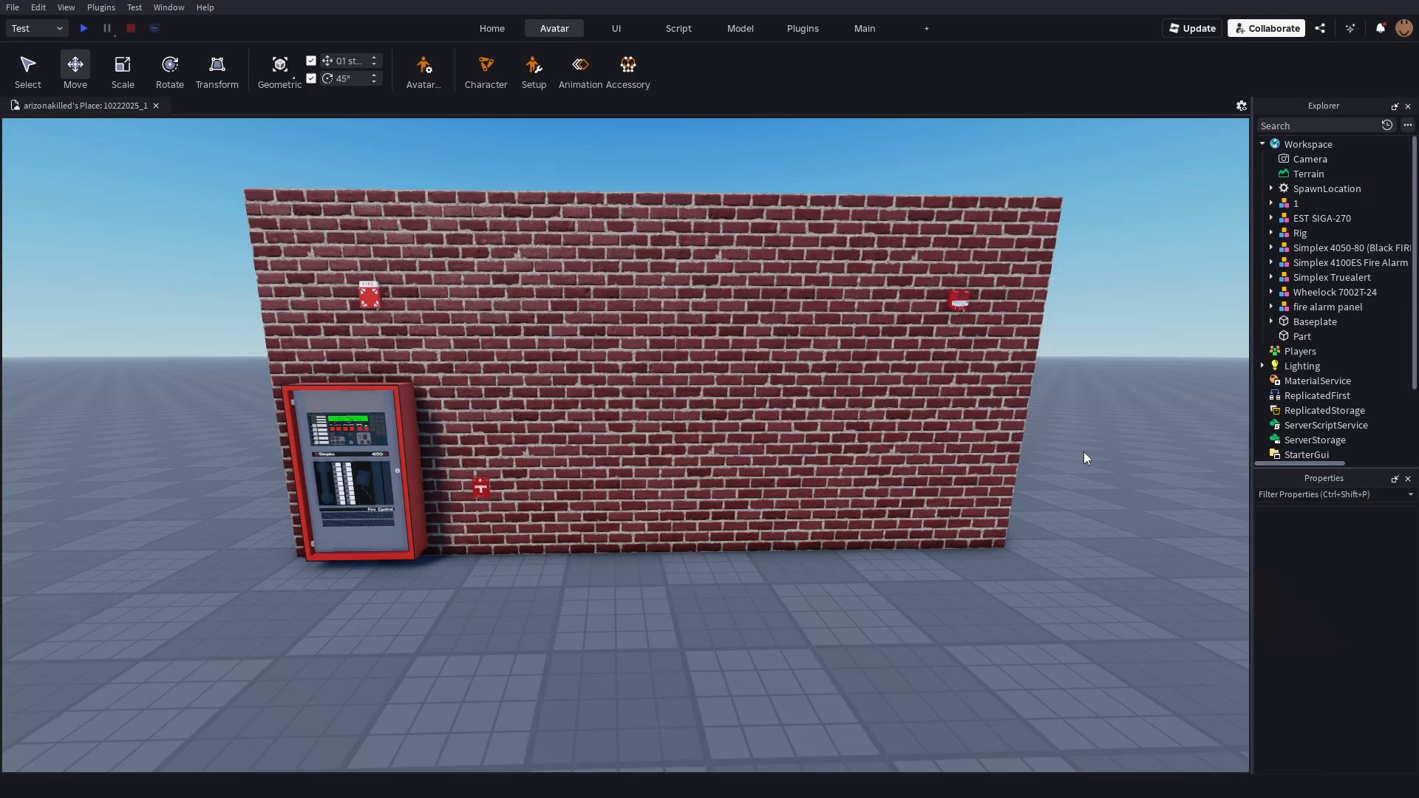
# Select the Simplex 4100ES panel and read through its child objects, including the InitiatingDevices group.
pyautogui.press('w')
pyautogui.press('a')
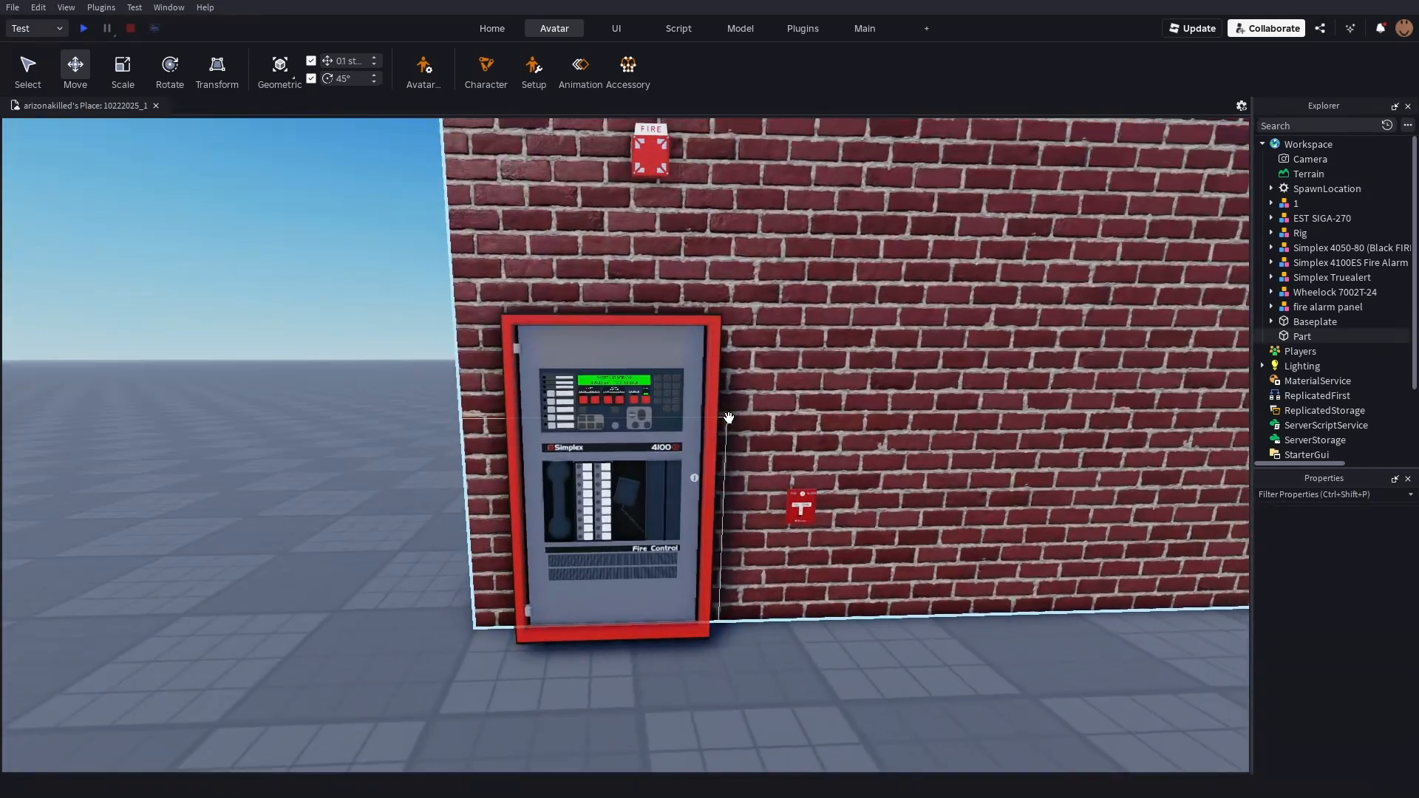
pyautogui.moveTo(729, 418); pyautogui.dragTo(730, 405, button='right')
pyautogui.press('w')
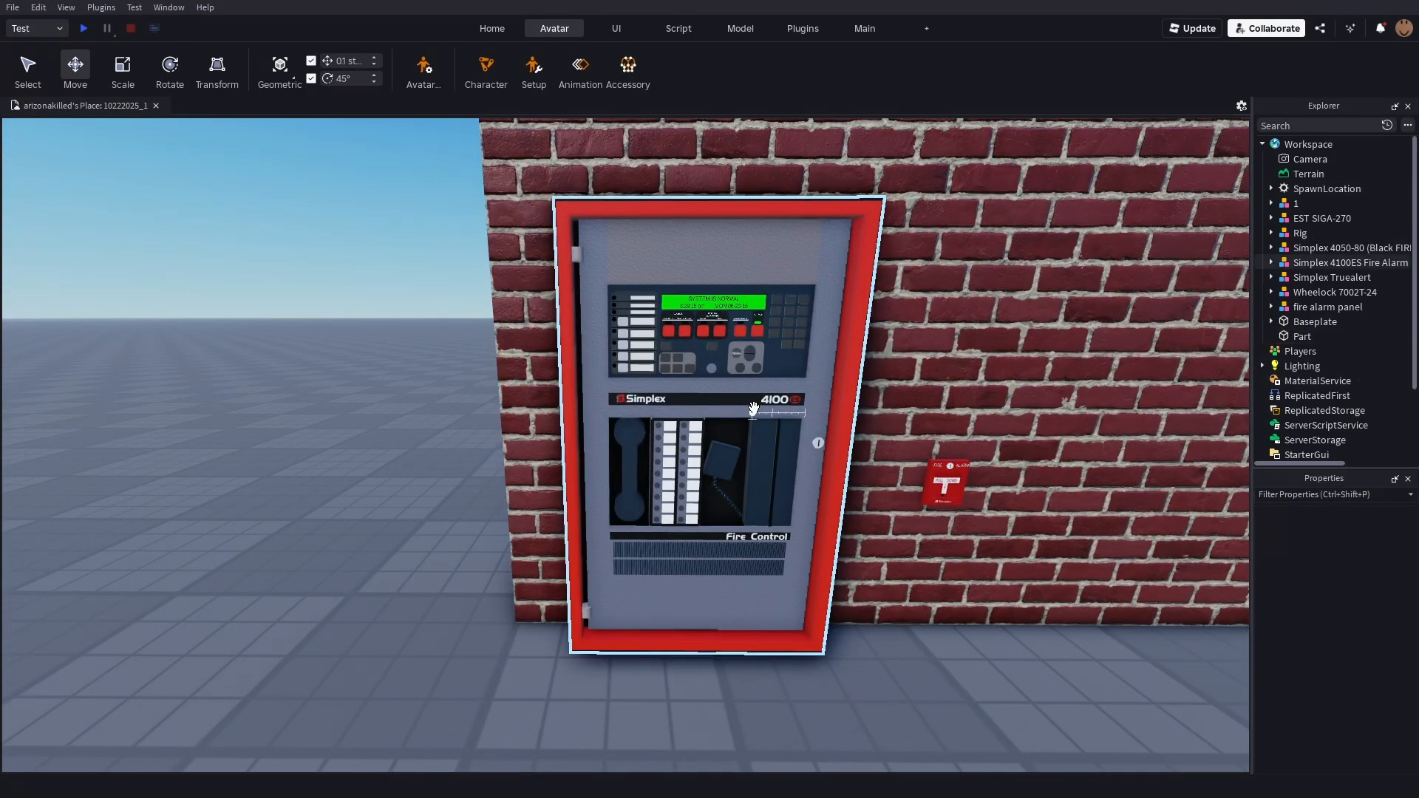
pyautogui.click(747, 291)
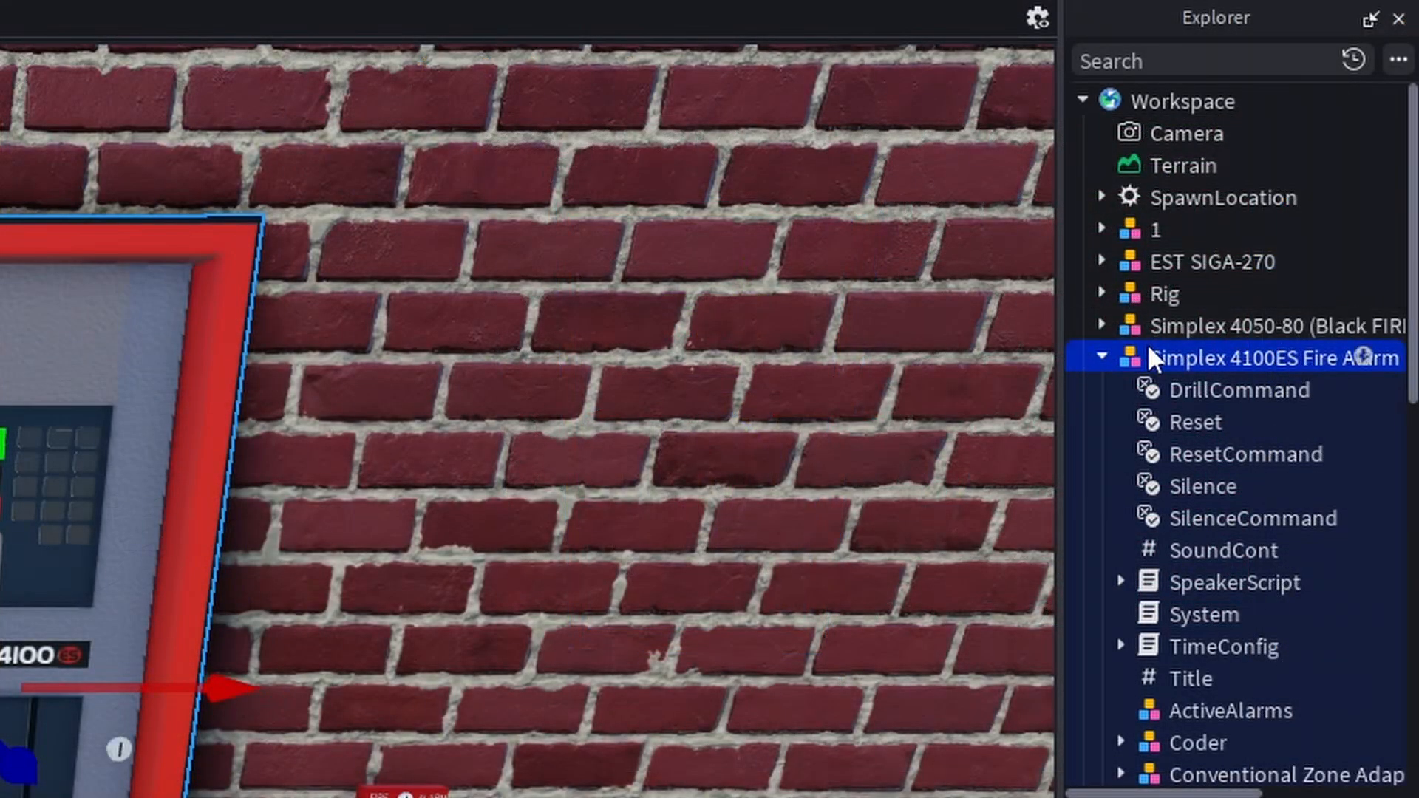
pyautogui.scroll(-1, 1300, 277)
pyautogui.scroll(-1, 1174, 310)
pyautogui.scroll(-3, 1178, 355)
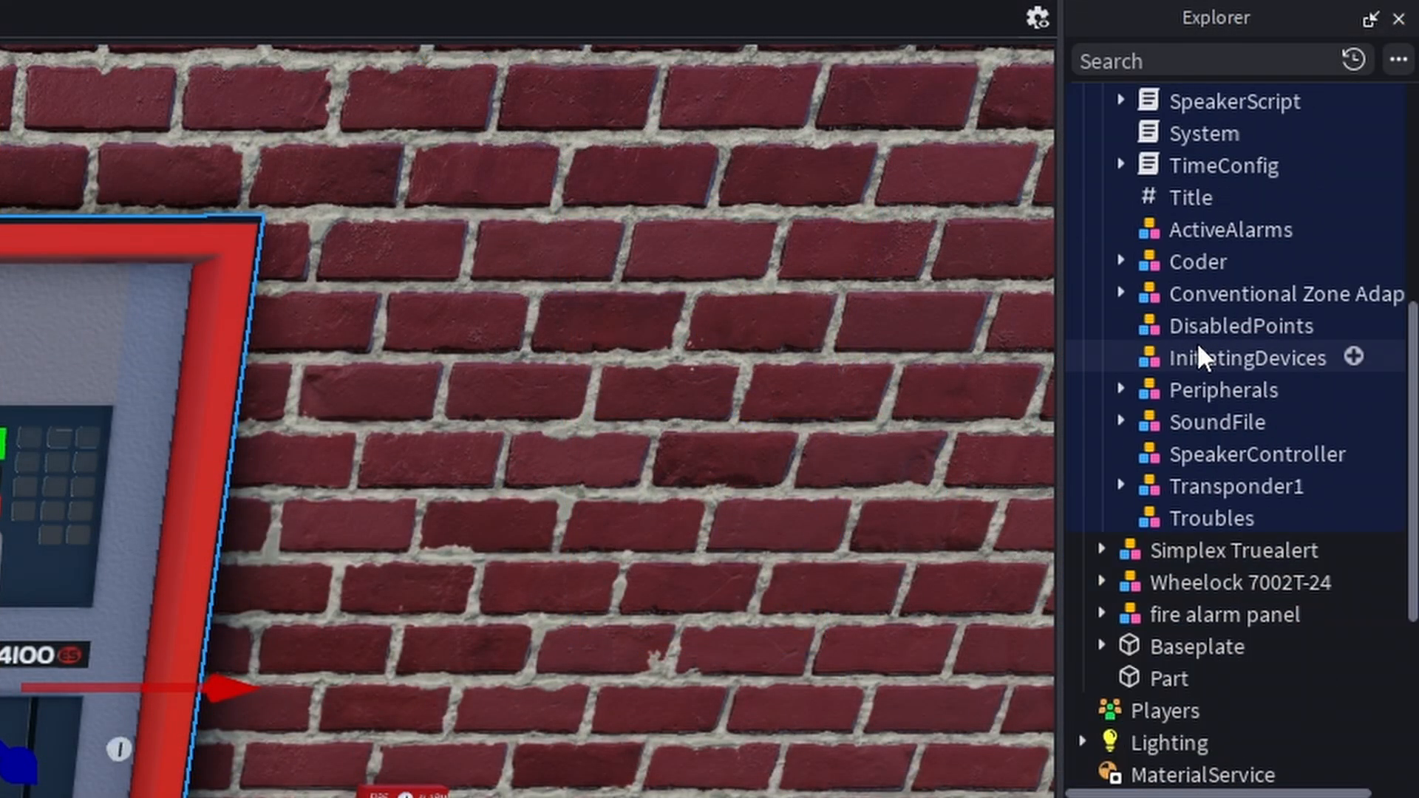
pyautogui.scroll(2, 1195, 344)
pyautogui.scroll(2, 1196, 341)
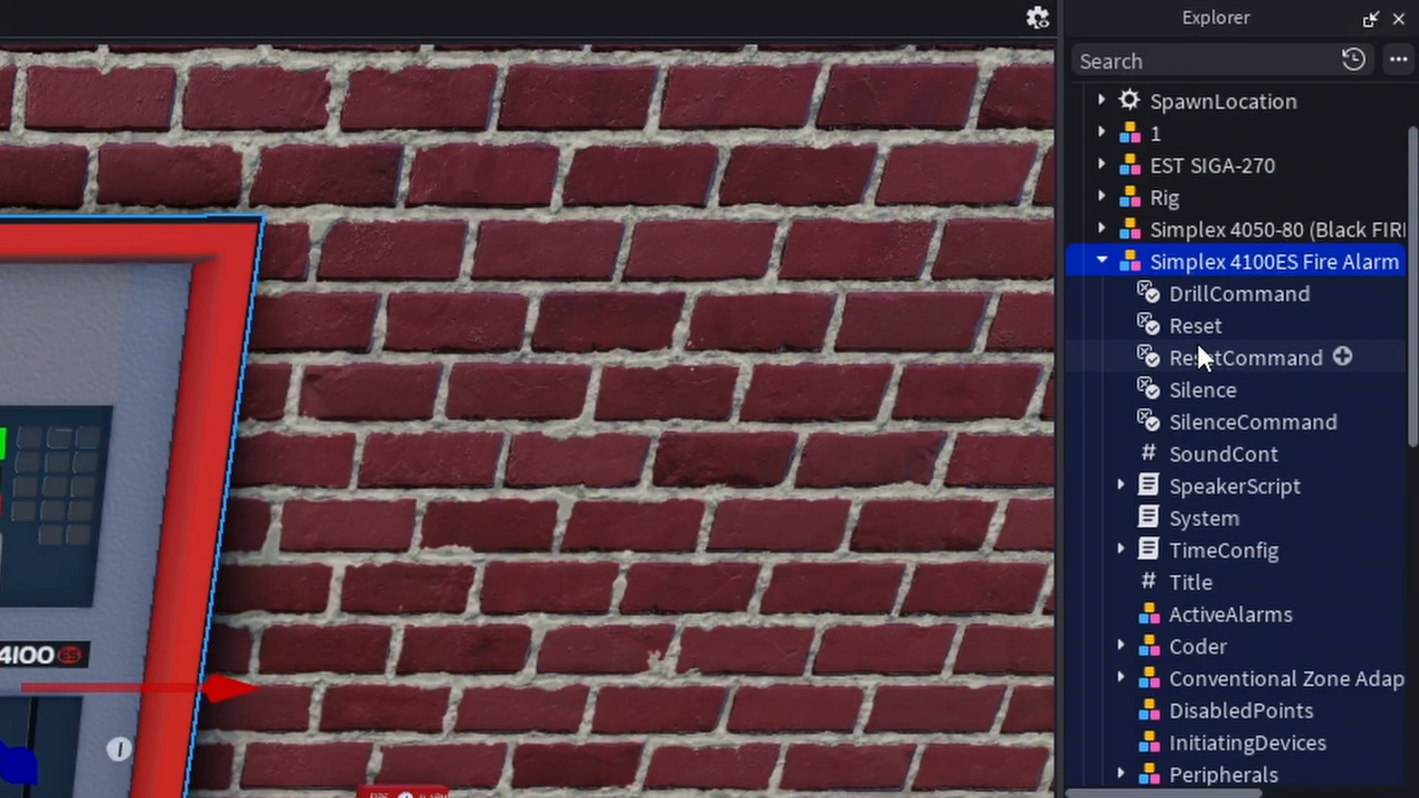
pyautogui.scroll(-3, 1198, 190)
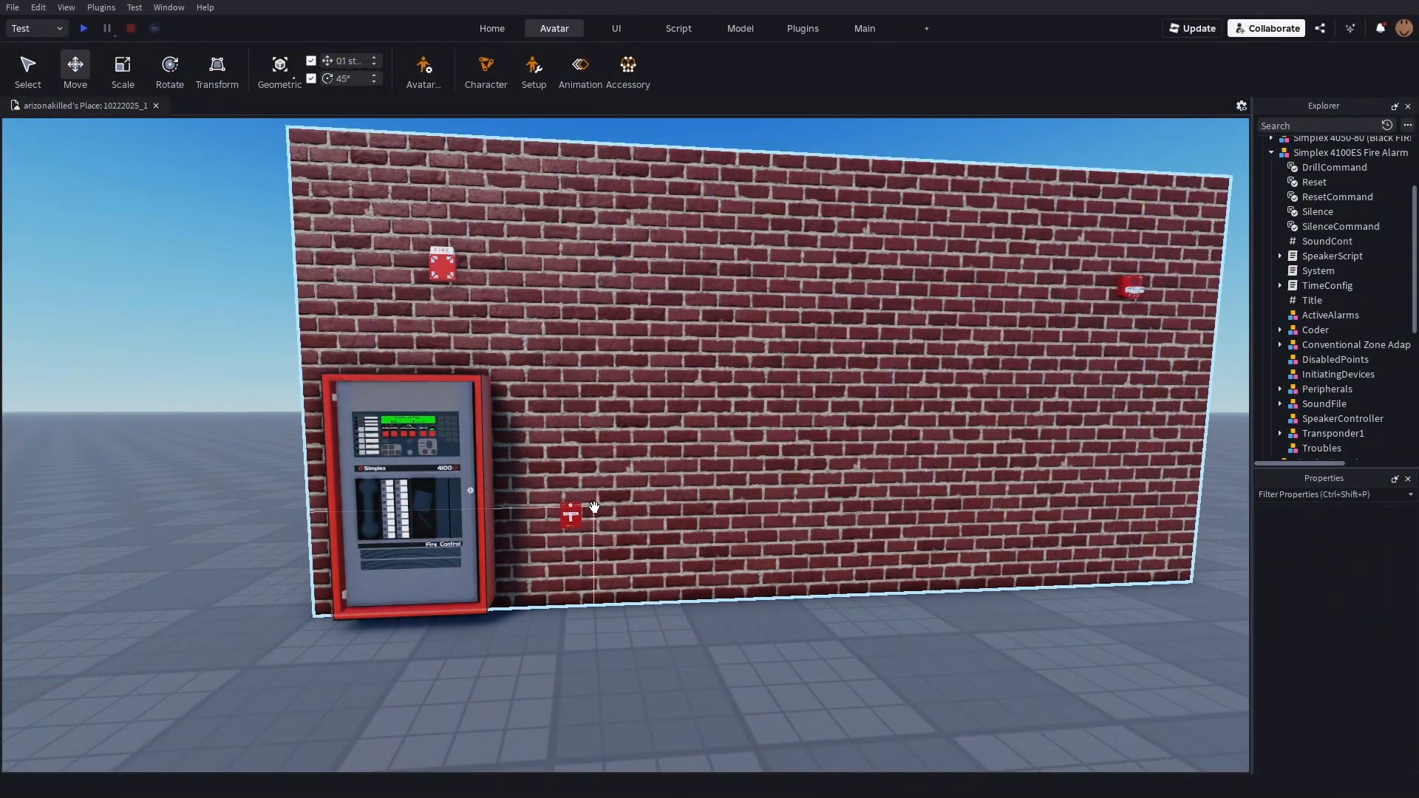
# Inspect the Simplex and EST pull stations on the wall up close and select both models together.
pyautogui.scroll(3, 594, 507)
pyautogui.moveTo(594, 508); pyautogui.dragTo(595, 508, button='right')
pyautogui.scroll(-3, 594, 507)
pyautogui.scroll(3, 690, 348)
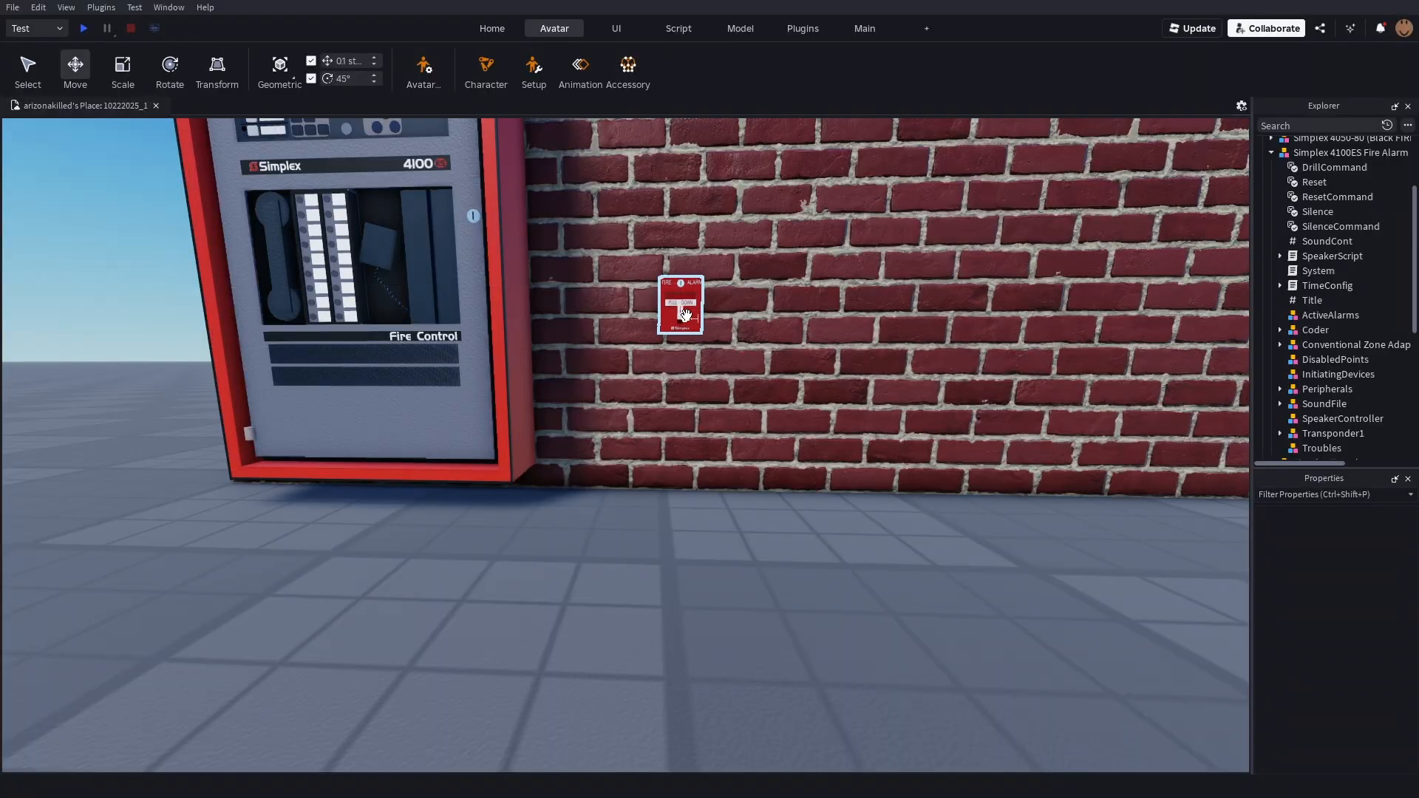
pyautogui.scroll(3, 692, 308)
pyautogui.moveTo(692, 308); pyautogui.dragTo(683, 355, button='right')
pyautogui.scroll(4, 692, 308)
pyautogui.click(669, 336)
pyautogui.scroll(-4, 670, 341)
pyautogui.scroll(3, 684, 355)
pyautogui.scroll(5, 681, 354)
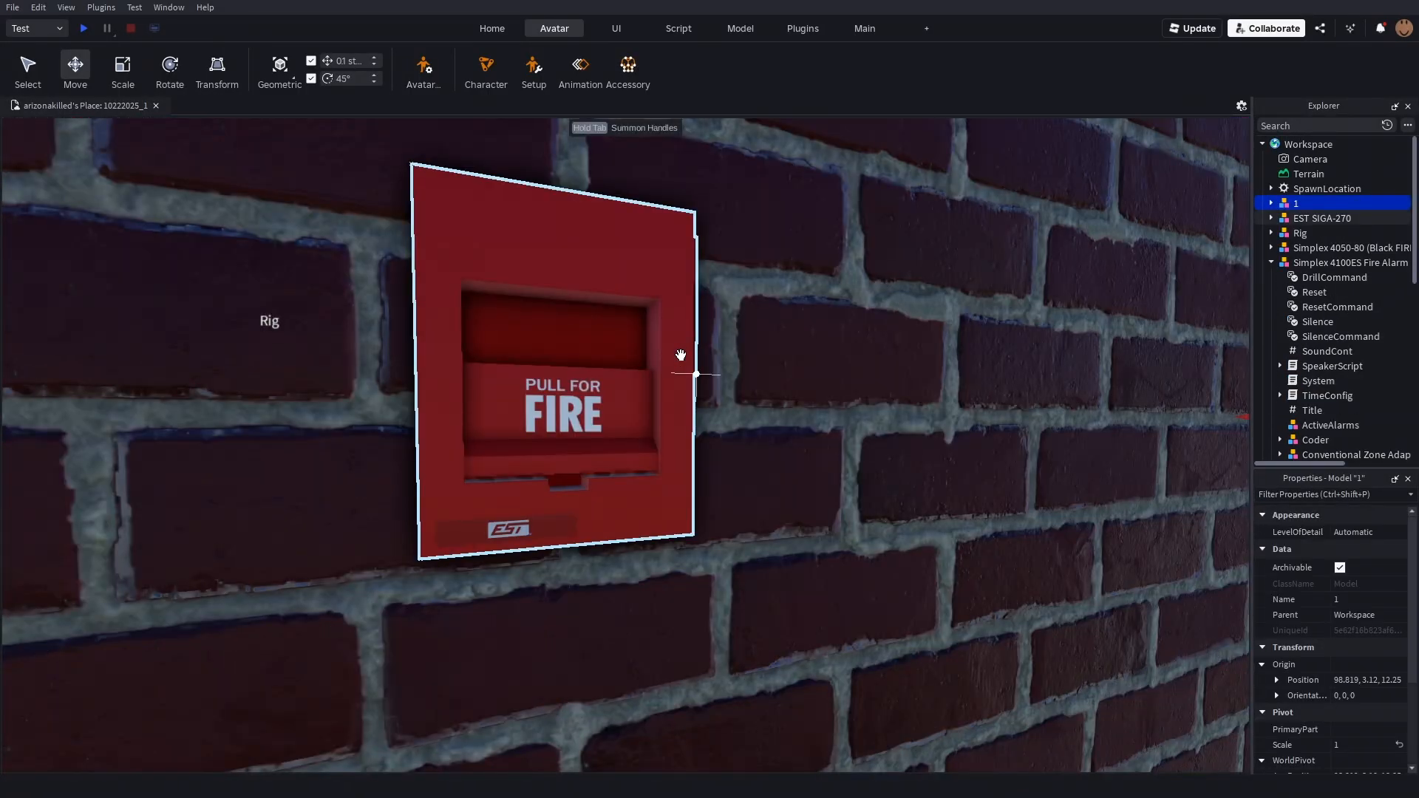
pyautogui.keyDown('ctrl'); pyautogui.click(618, 323); pyautogui.keyUp('ctrl')
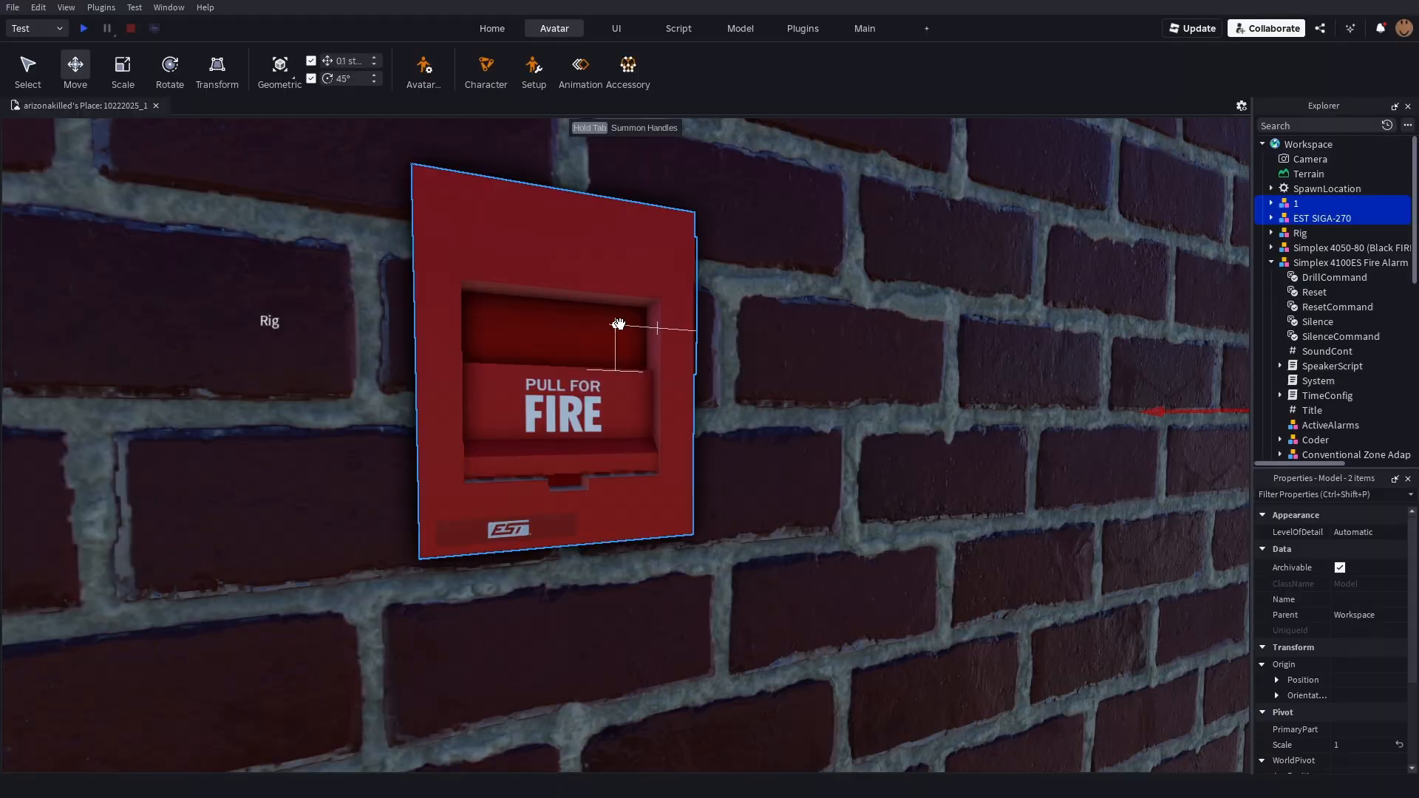
pyautogui.scroll(-5, 618, 323)
pyautogui.moveTo(783, 415); pyautogui.dragTo(784, 415, button='right')
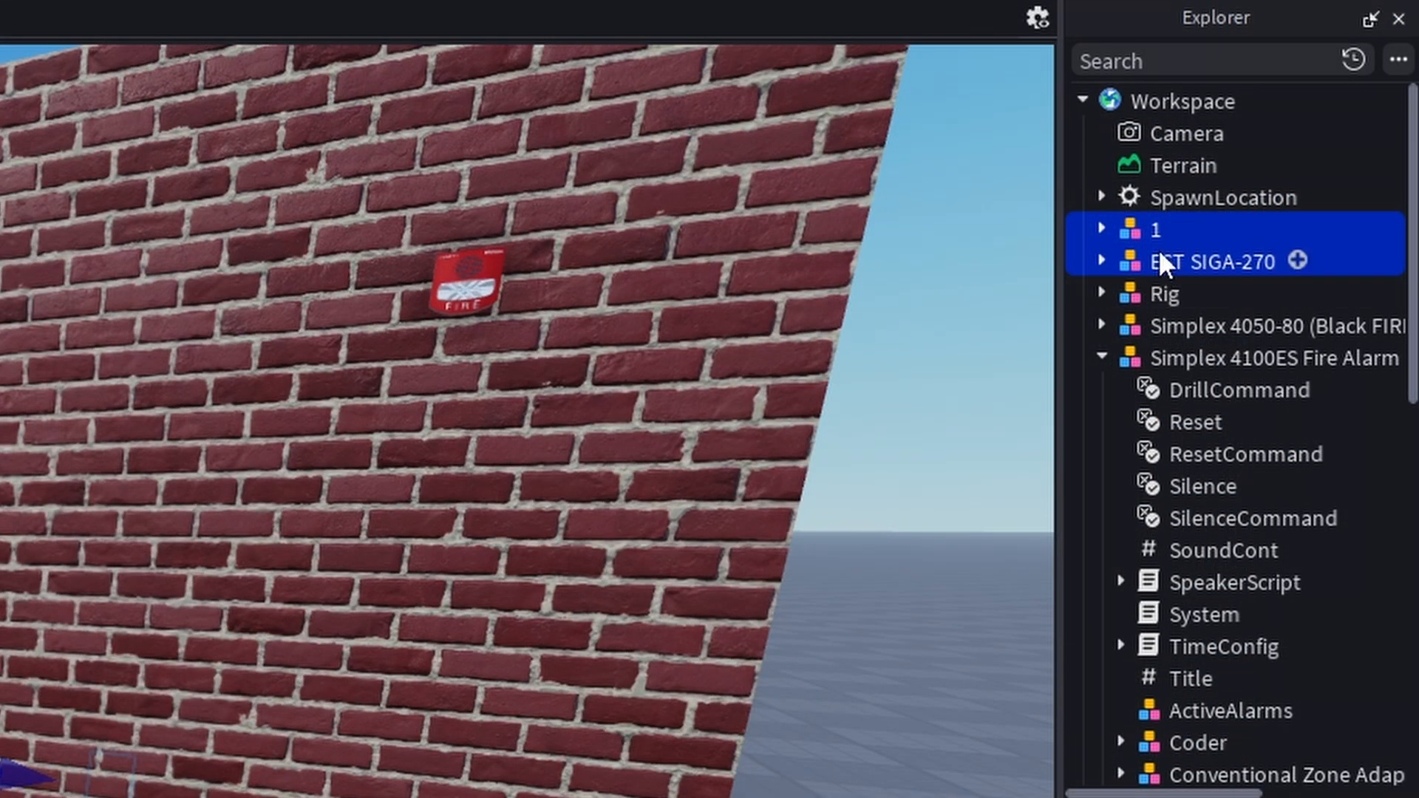
# Move the pull station models 1 and EST SIGA-270 from the Workspace into the panel's InitiatingDevices group.
pyautogui.click(1130, 234)
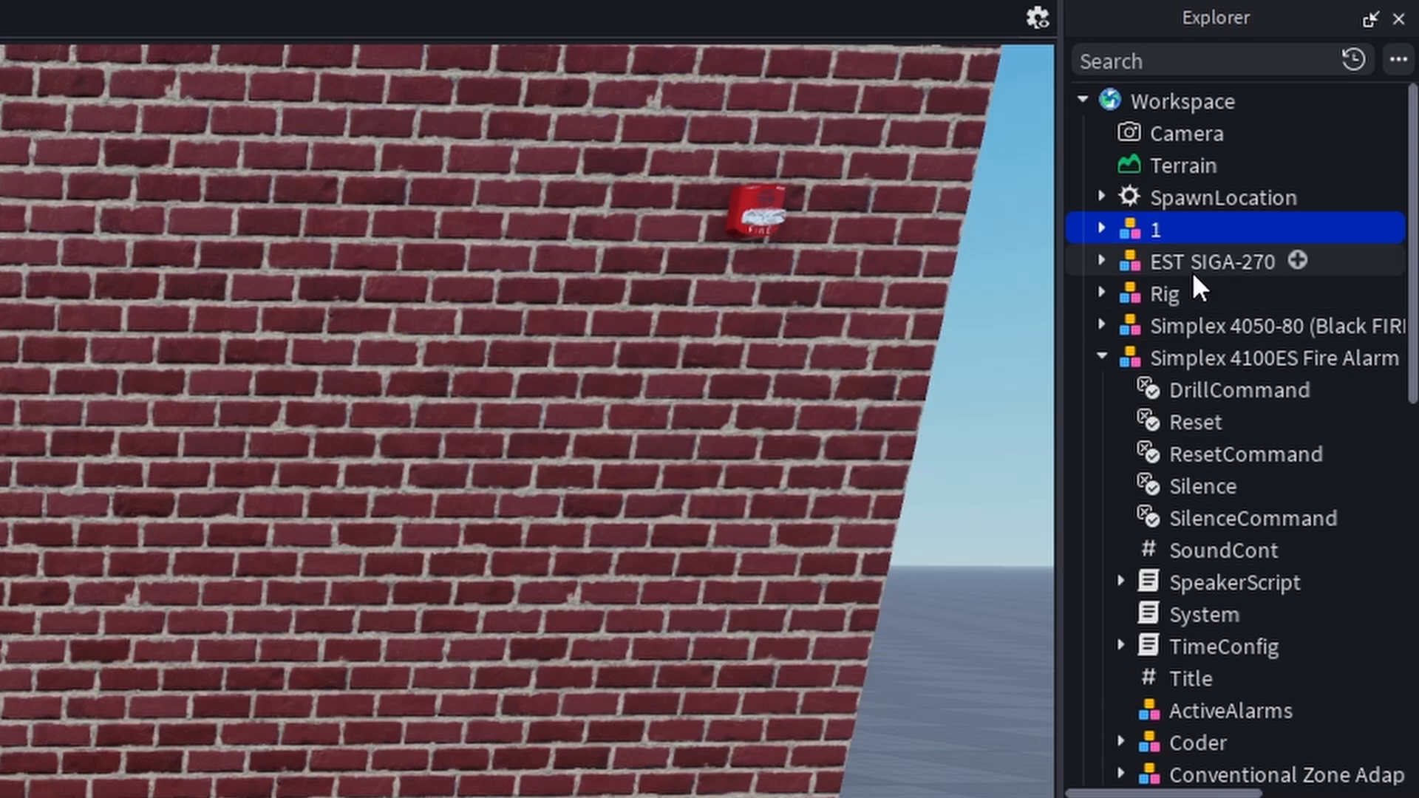
pyautogui.moveTo(1177, 232); pyautogui.dragTo(1267, 446)
pyautogui.scroll(5, 1185, 399)
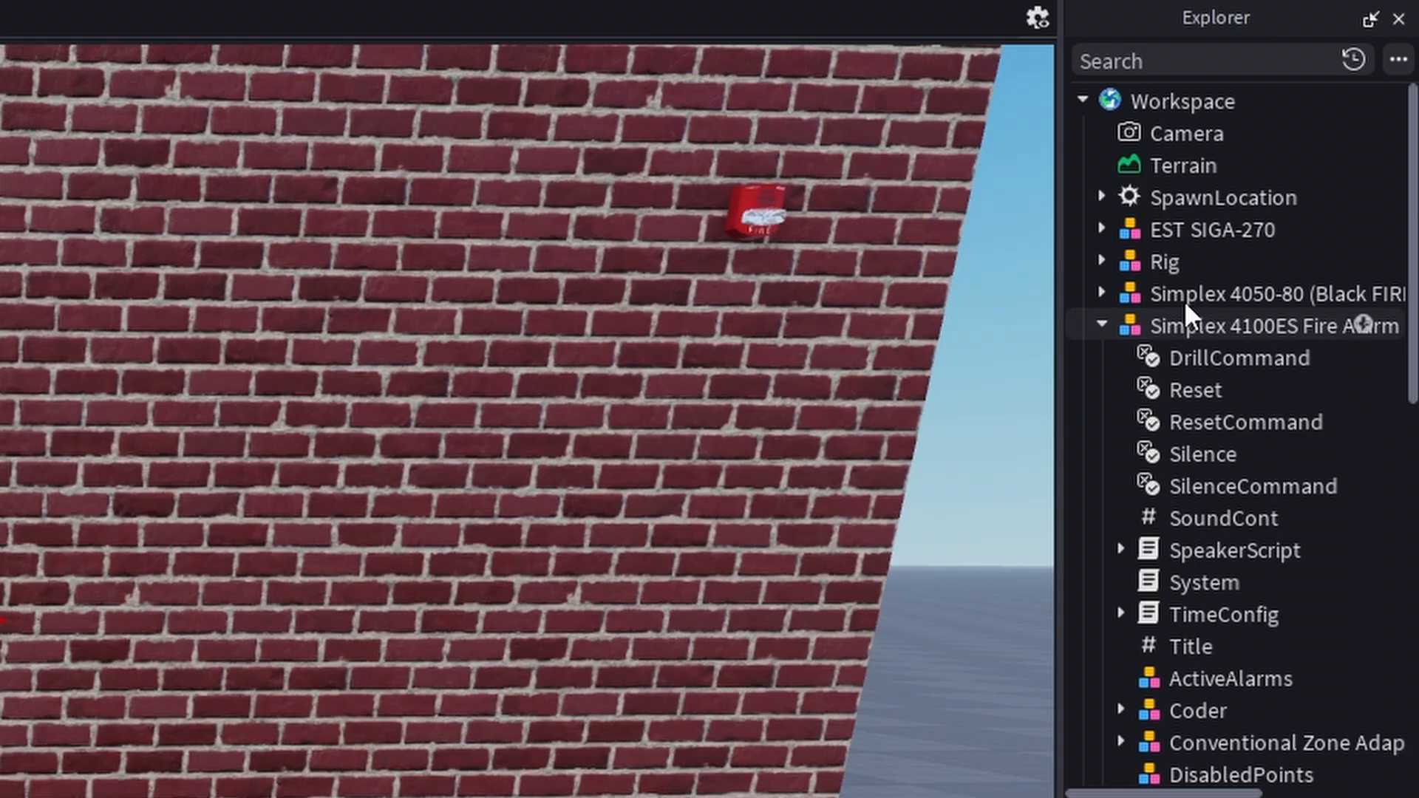
pyautogui.click(1188, 227)
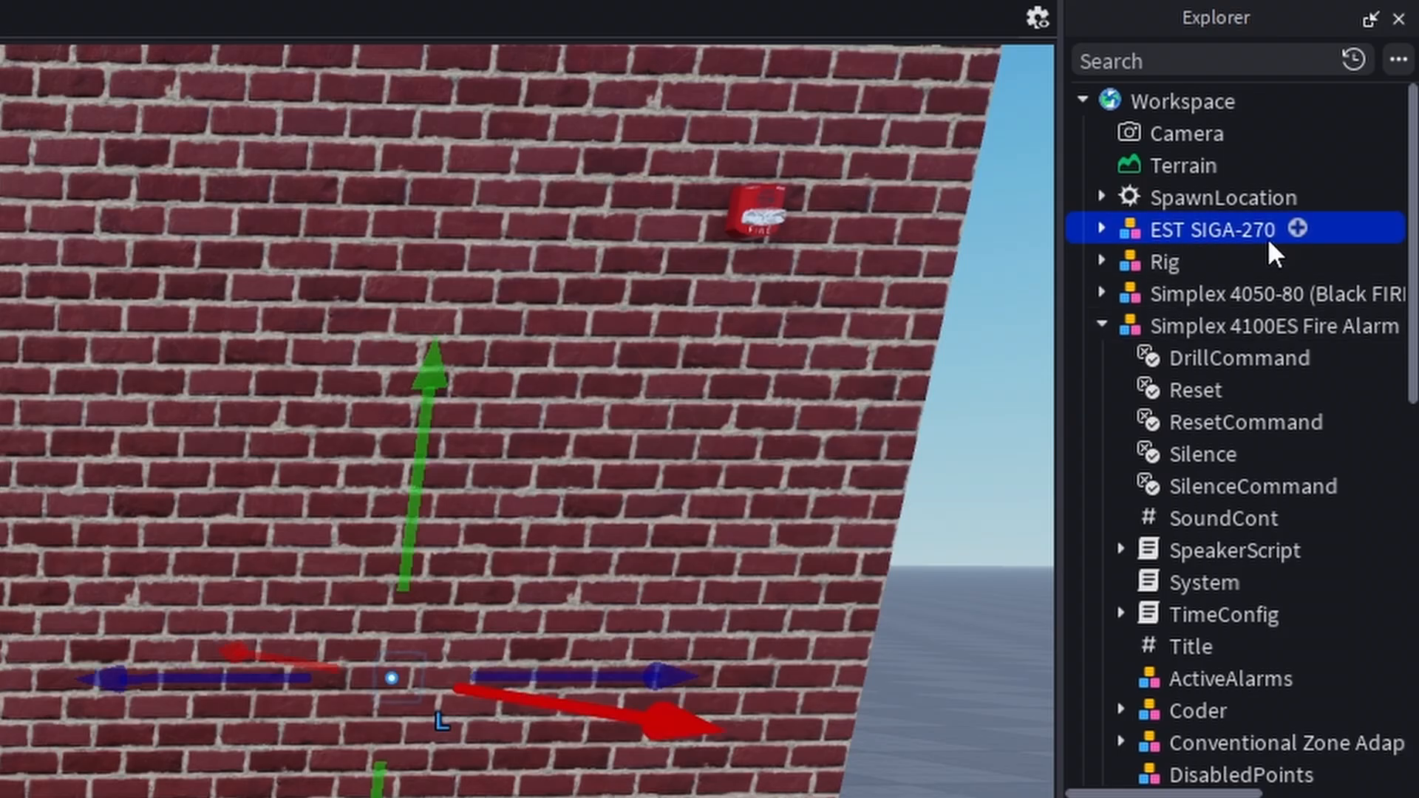
pyautogui.moveTo(554, 660); pyautogui.dragTo(554, 660, button='right')
pyautogui.moveTo(1152, 232); pyautogui.dragTo(1256, 519)
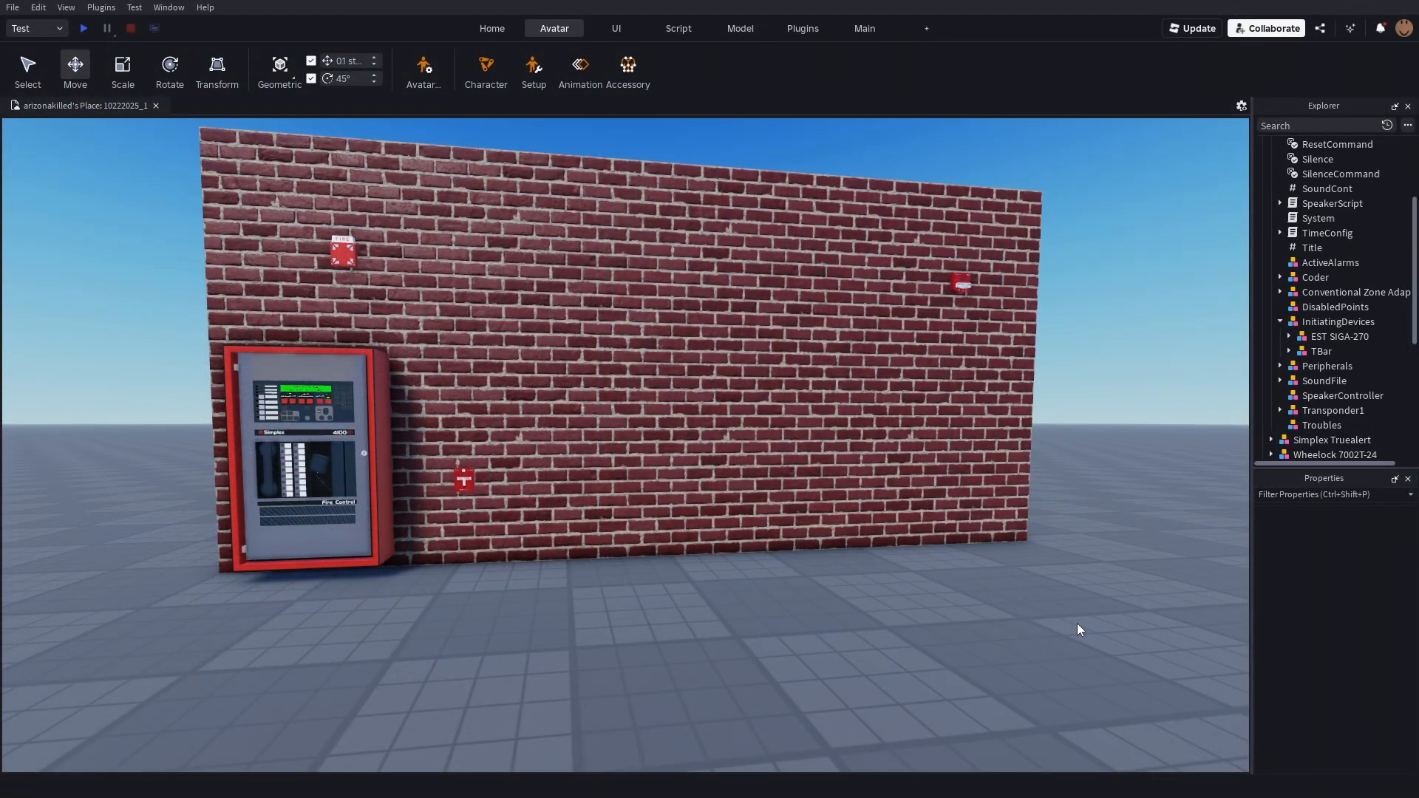
# Check the EST SIGA-270 and TBar models within InitiatingDevices and view the Simplex 4100ES panel up close.
pyautogui.click(1322, 336)
pyautogui.click(1319, 351)
pyautogui.click(1322, 336)
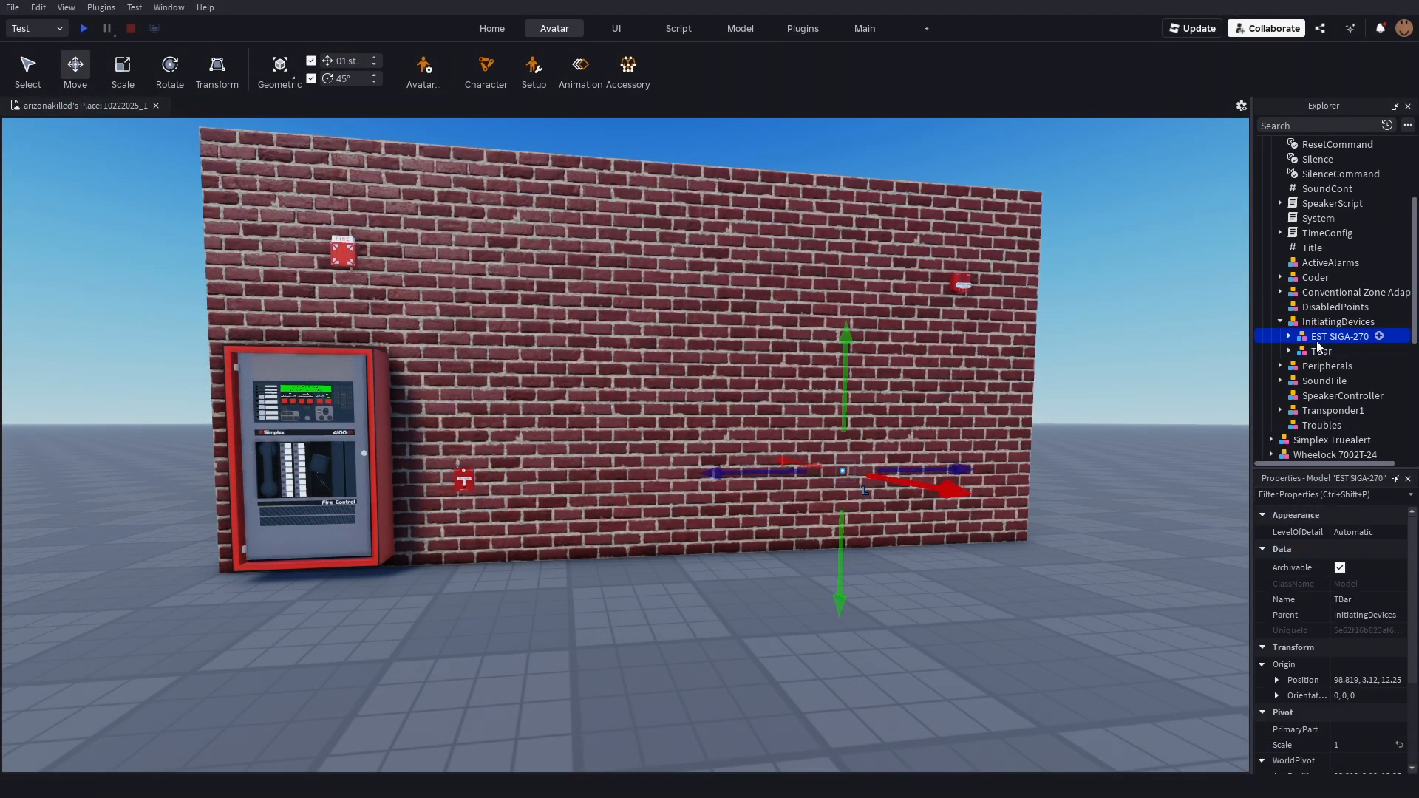
pyautogui.click(1318, 352)
pyautogui.click(1316, 323)
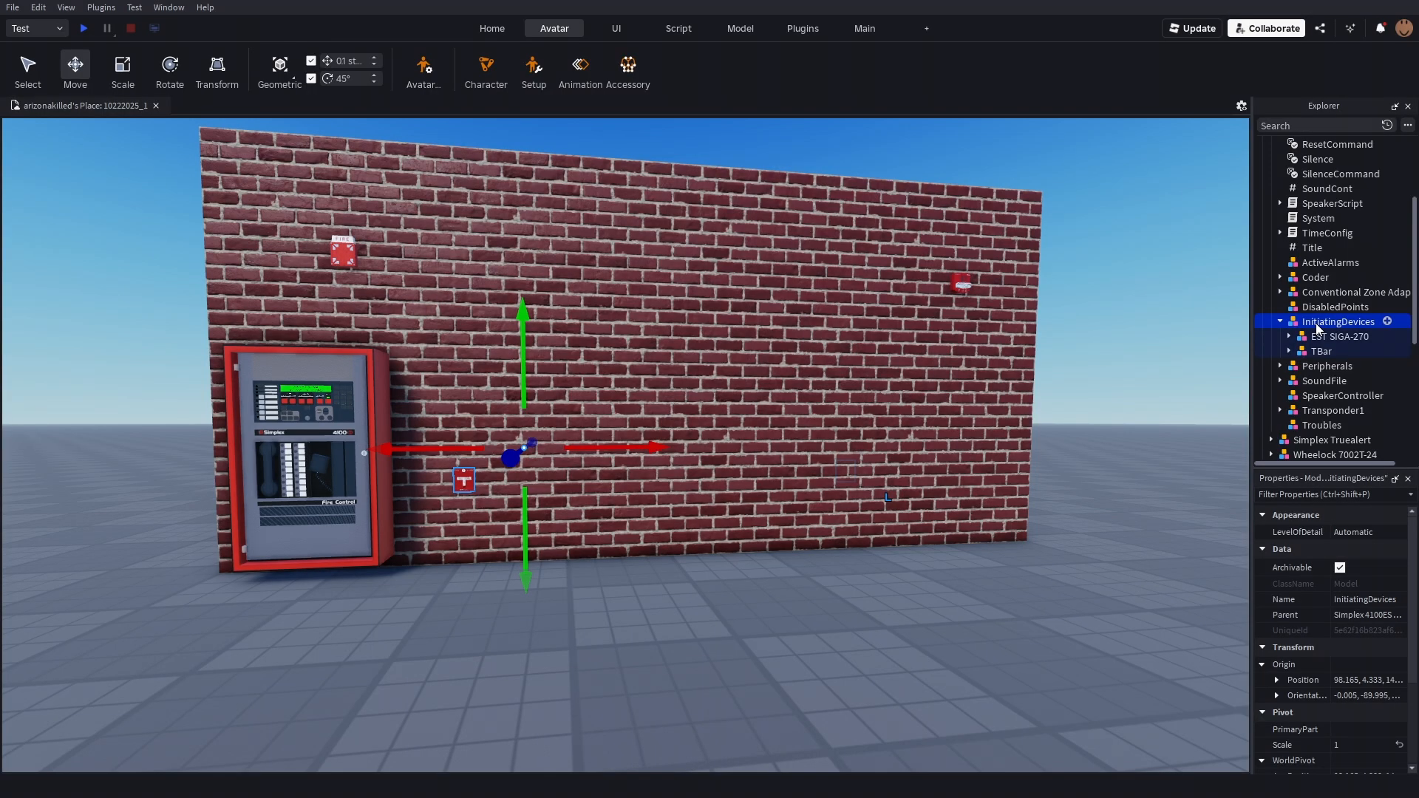
pyautogui.moveTo(402, 451); pyautogui.dragTo(396, 449, button='right')
pyautogui.press('w')
pyautogui.press('w')
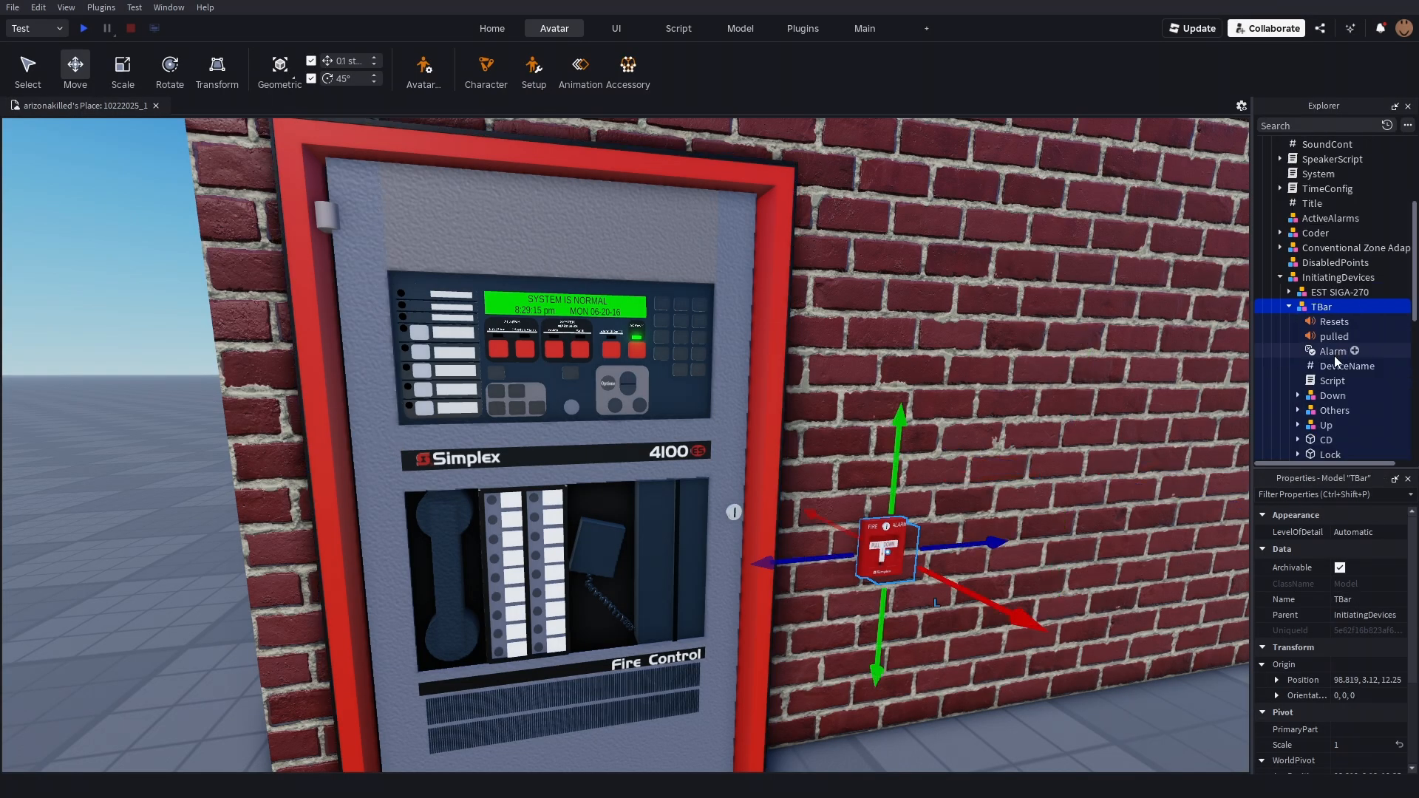
# Examine the panel's Peripherals group, including the VoiceEvac NAC Peripheral and its OtherSignals and Speakers groups.
pyautogui.click(1333, 354)
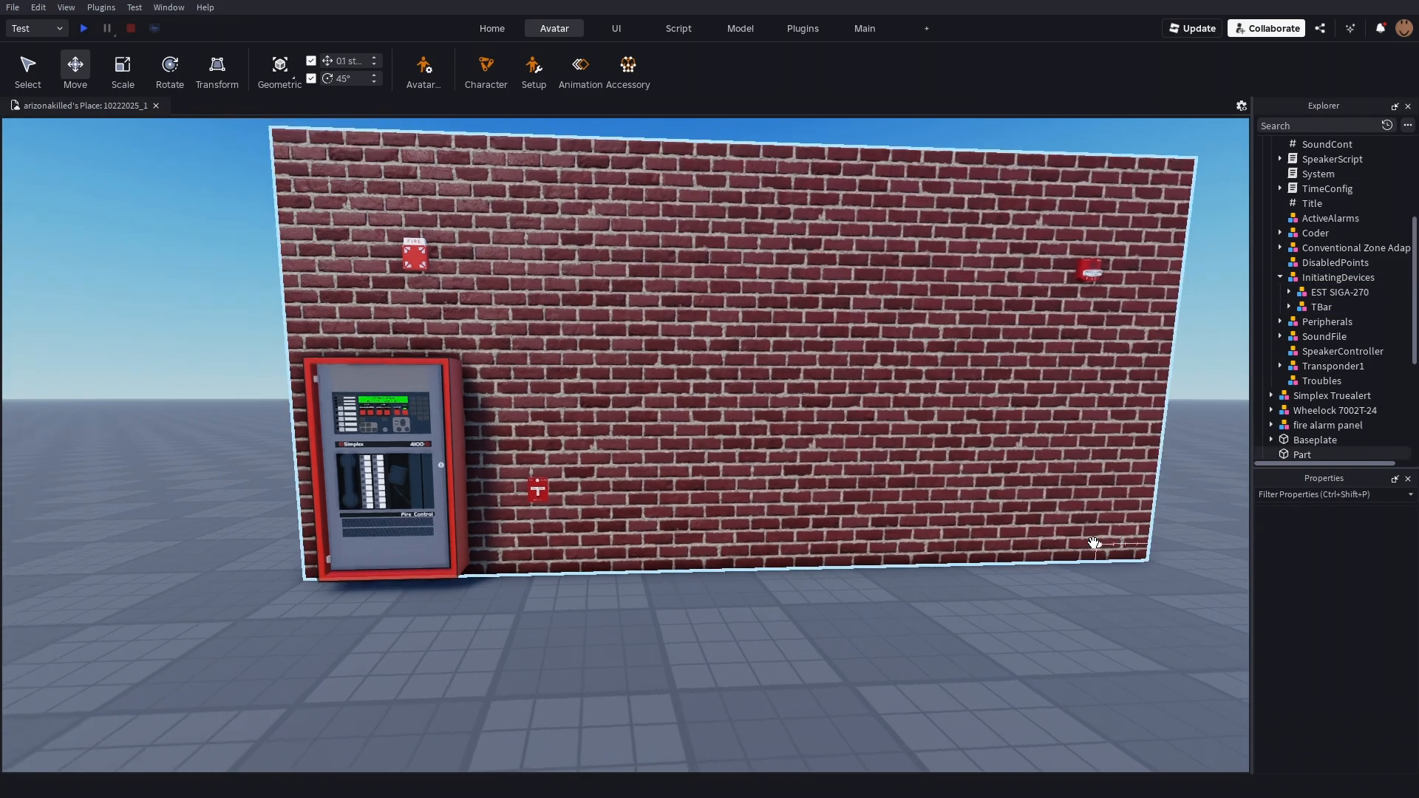
pyautogui.moveTo(1094, 543); pyautogui.dragTo(1094, 543, button='right')
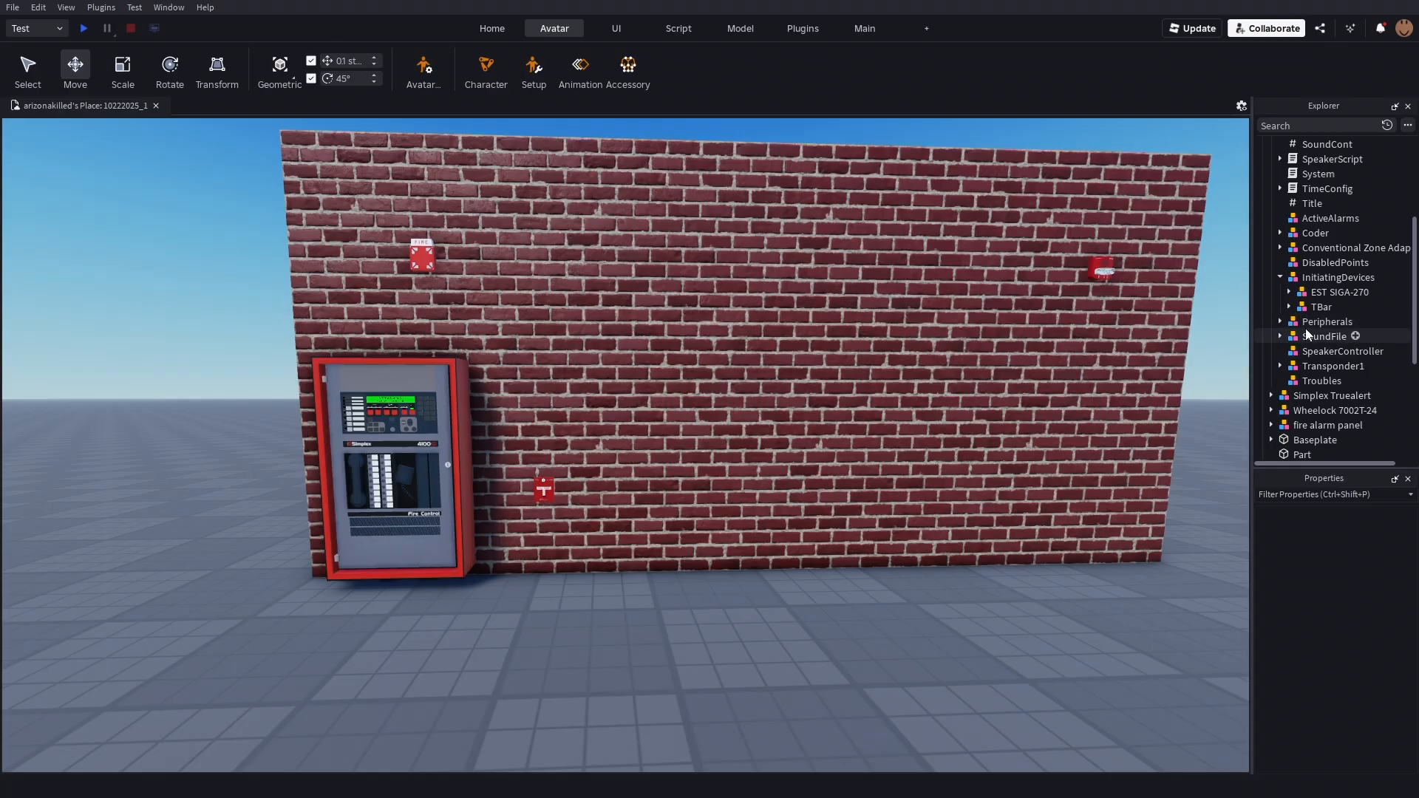
pyautogui.click(1280, 321)
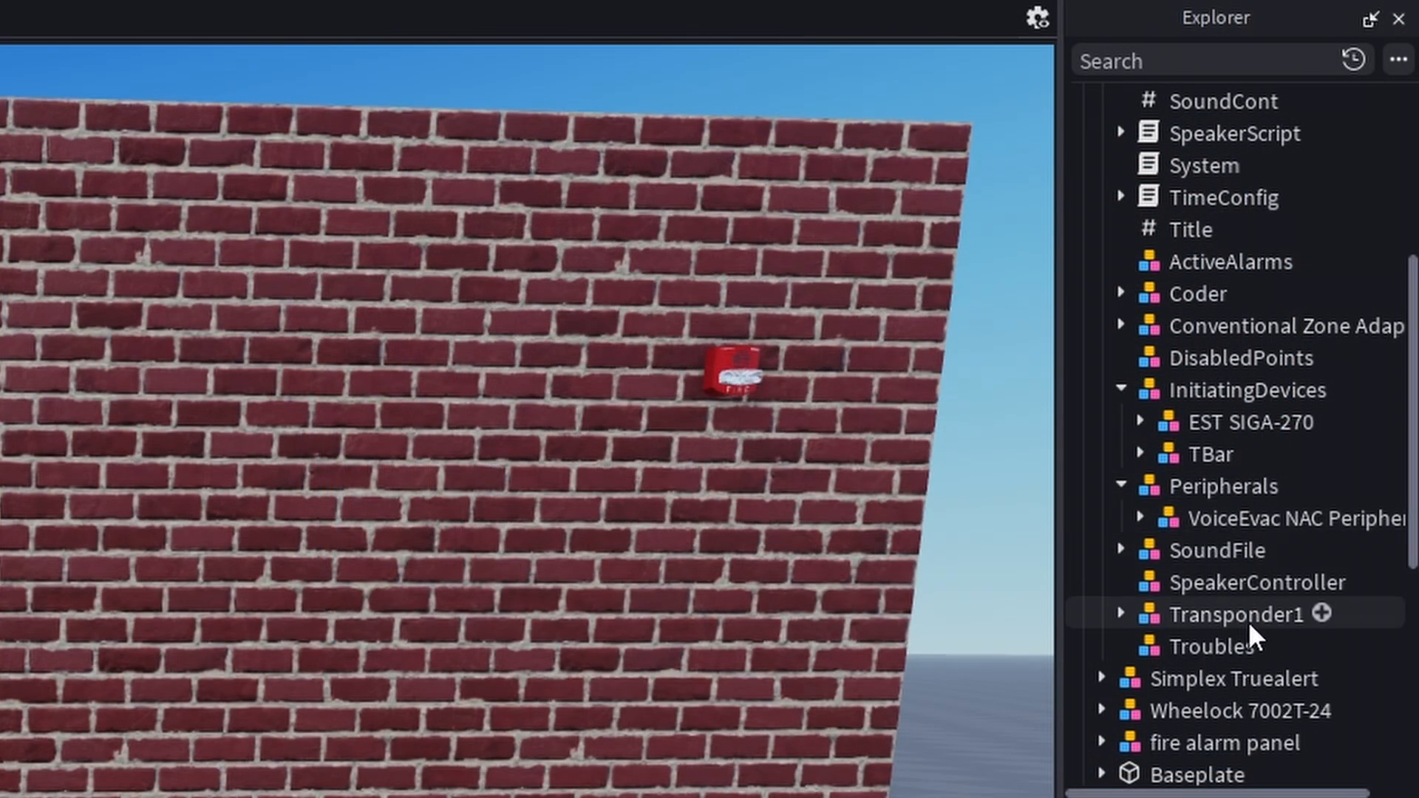
pyautogui.click(1141, 517)
pyautogui.scroll(-1, 1166, 604)
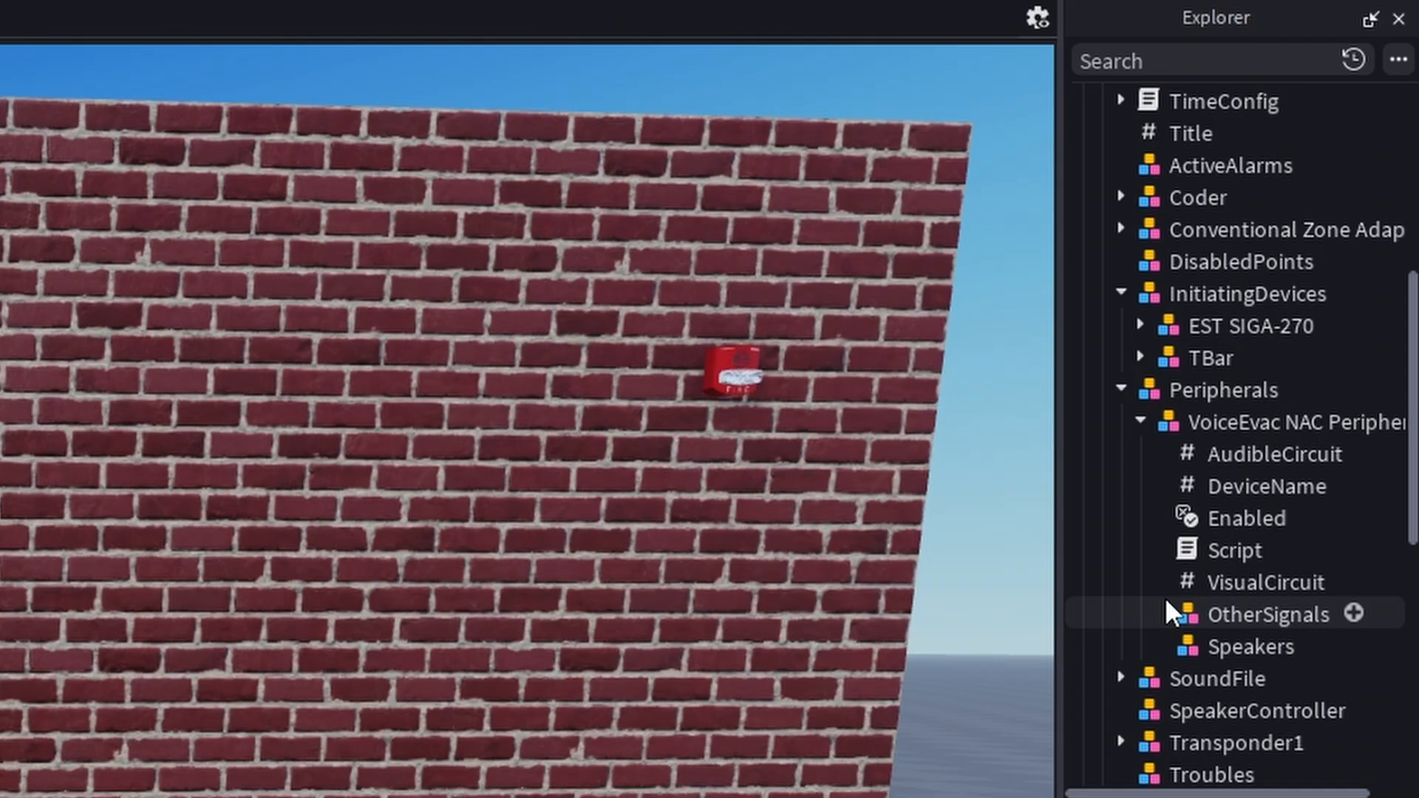
pyautogui.click(1166, 601)
pyautogui.moveTo(457, 273); pyautogui.dragTo(458, 273, button='right')
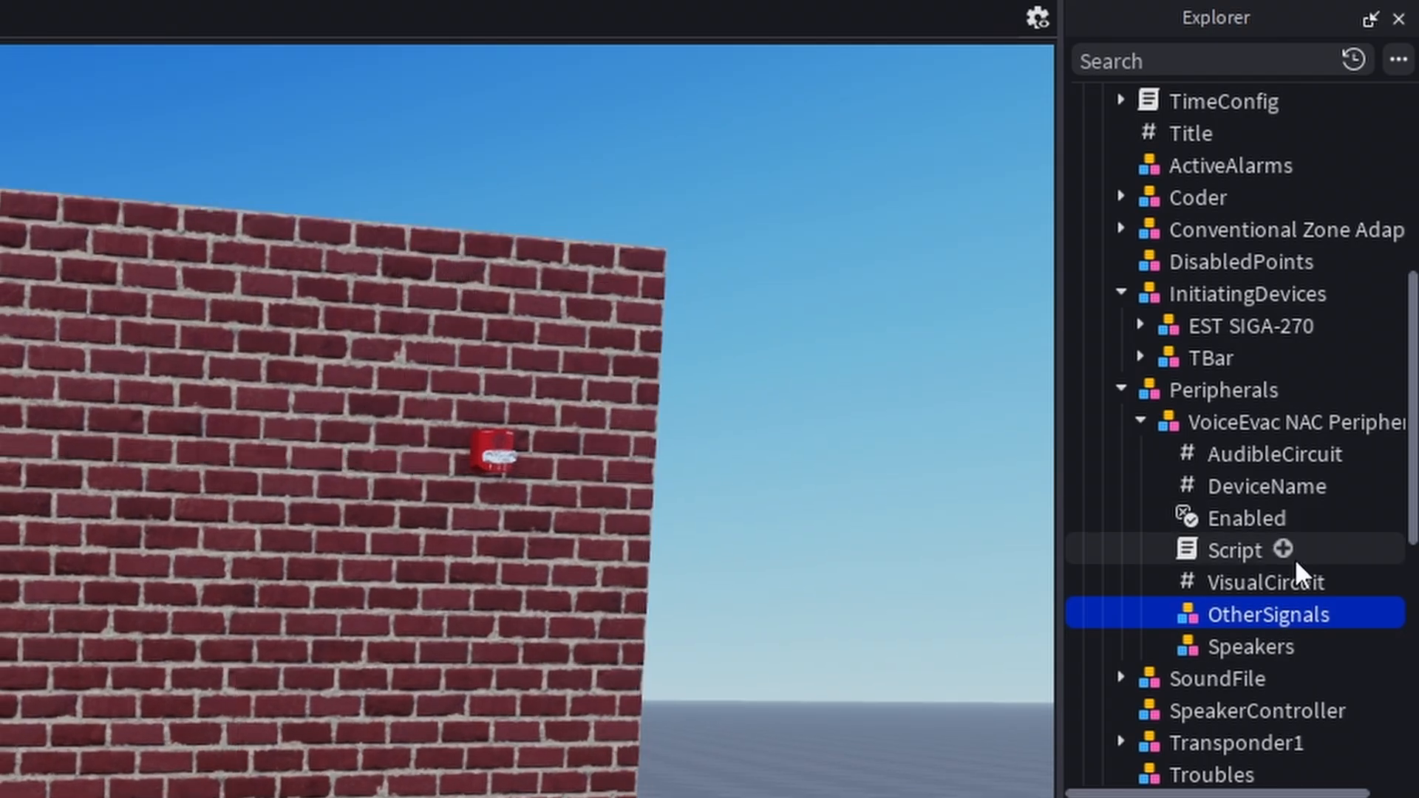
pyautogui.click(1244, 647)
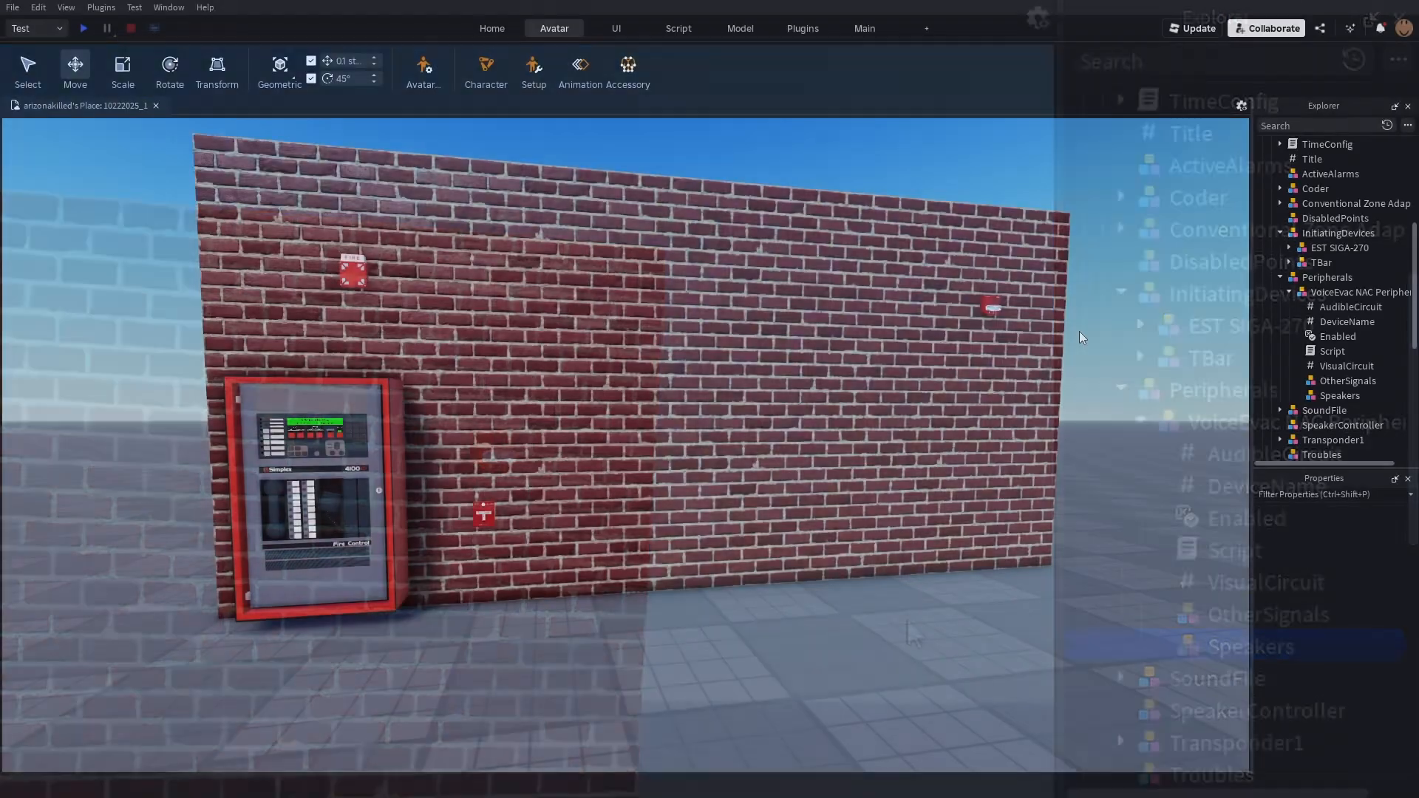
# Move the Simplex 4050-80, Simplex Truealert and Wheelock 7002T-24 models into the VoiceEvac NAC Peripheral's OtherSignals group and check its contents.
pyautogui.scroll(-5, 1314, 274)
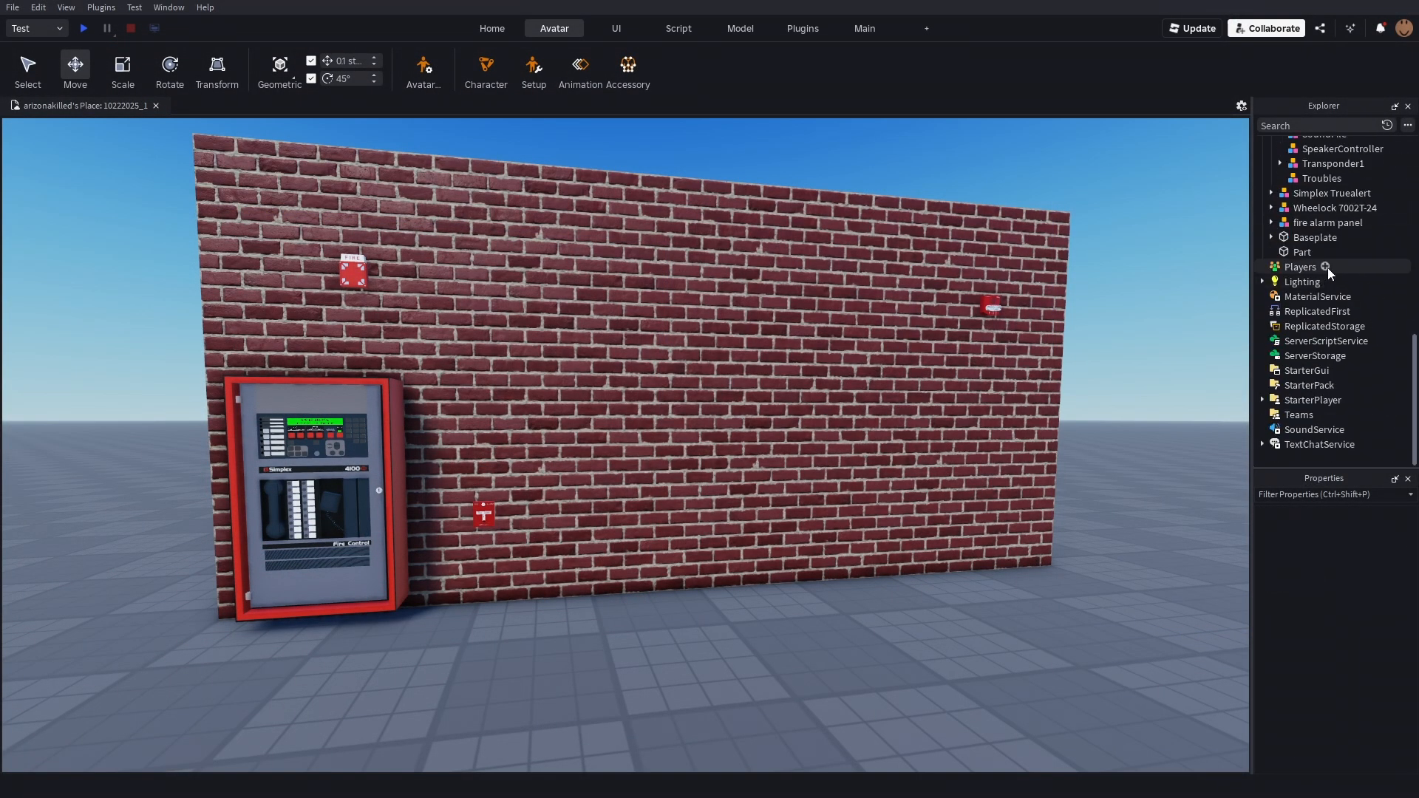
pyautogui.click(970, 326)
pyautogui.click(988, 308)
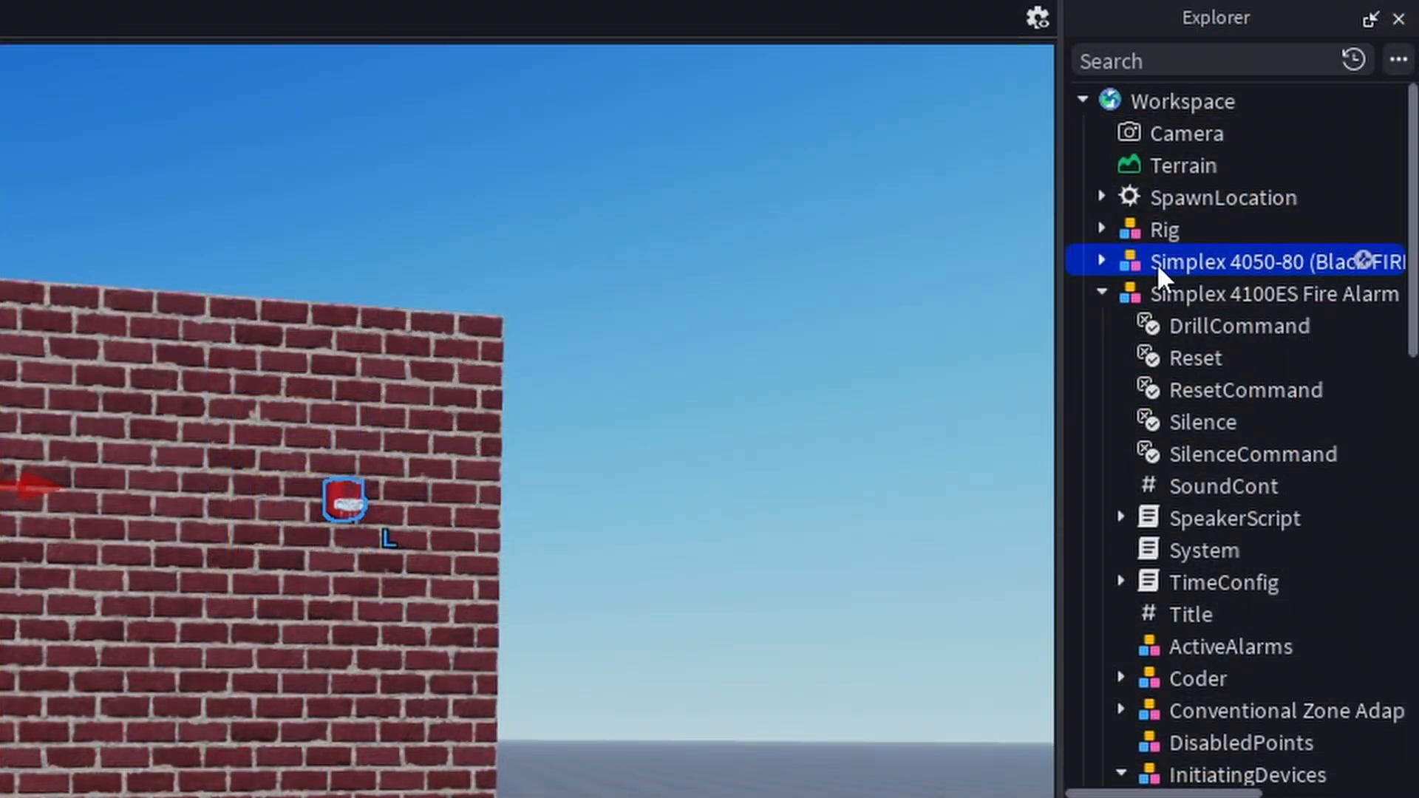
pyautogui.moveTo(1155, 263); pyautogui.dragTo(1252, 486)
pyautogui.scroll(-5, 1219, 370)
pyautogui.moveTo(1248, 512); pyautogui.dragTo(1248, 512)
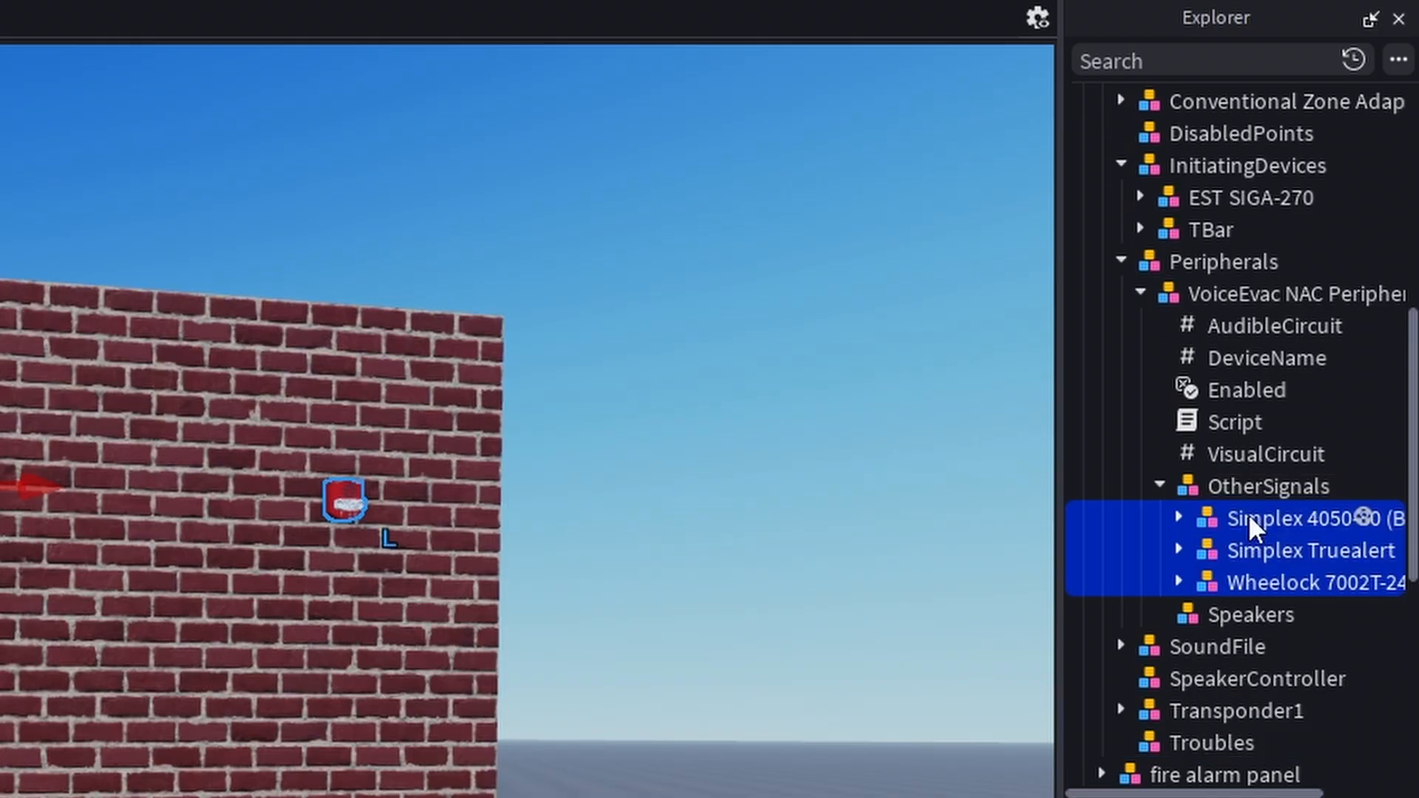
pyautogui.click(1248, 487)
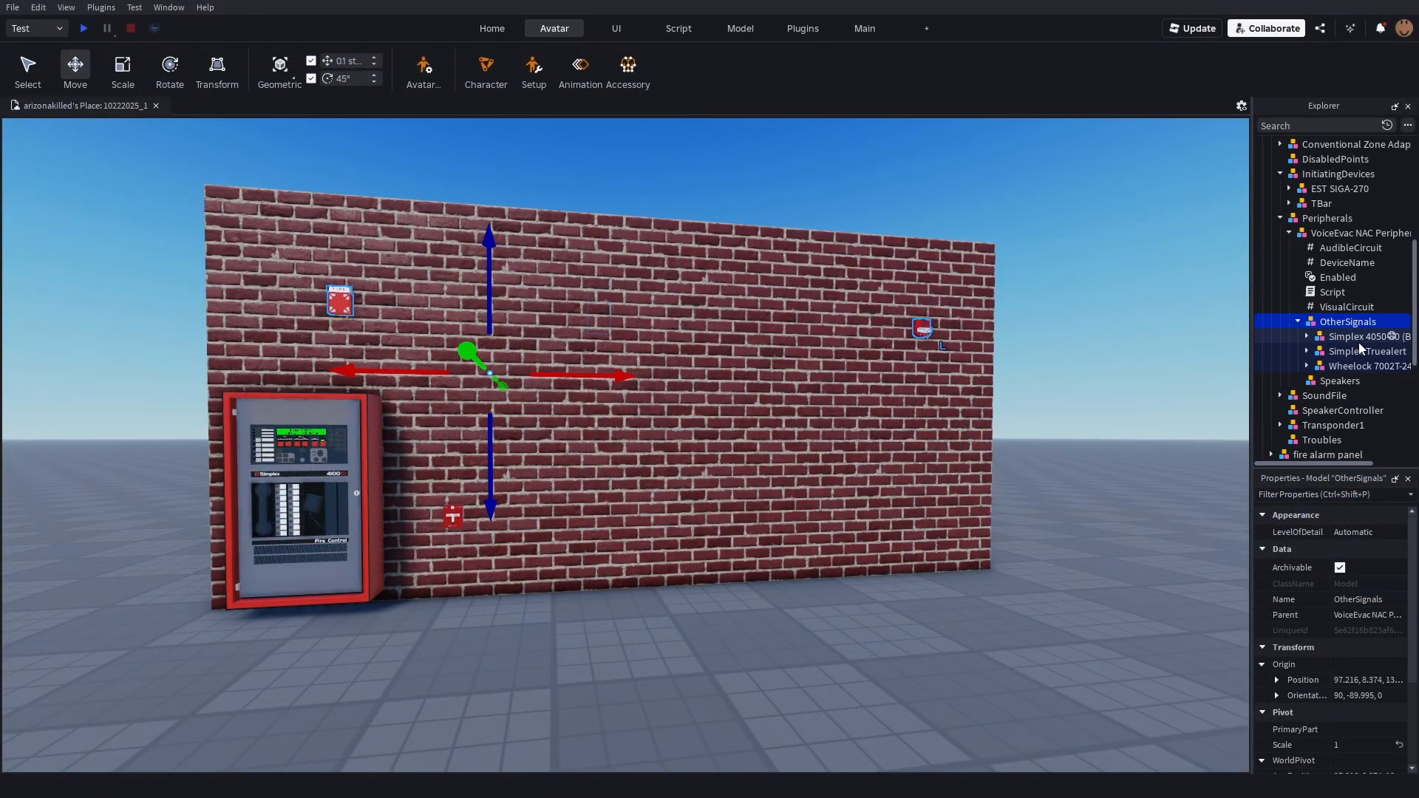
pyautogui.click(1352, 366)
pyautogui.click(1350, 325)
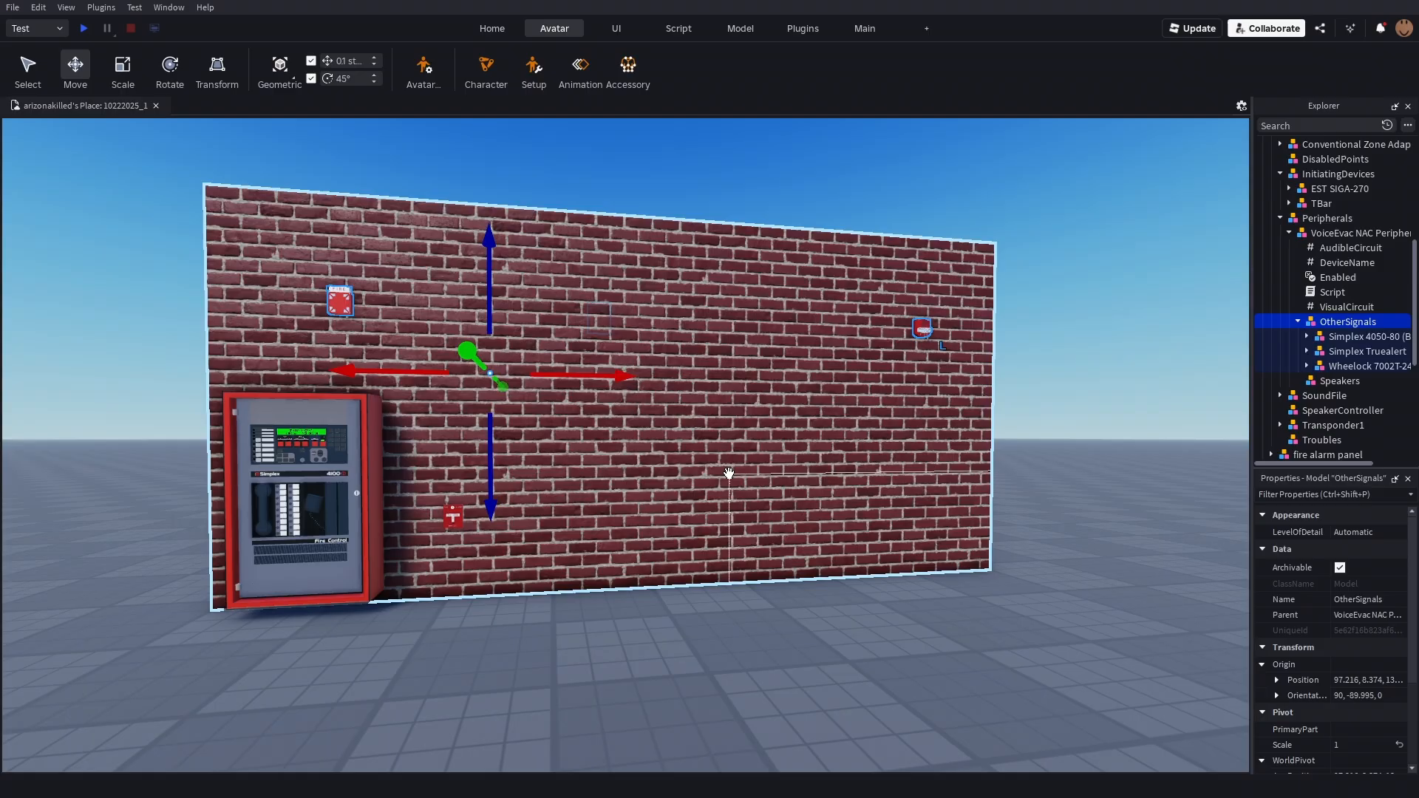
pyautogui.click(1280, 337)
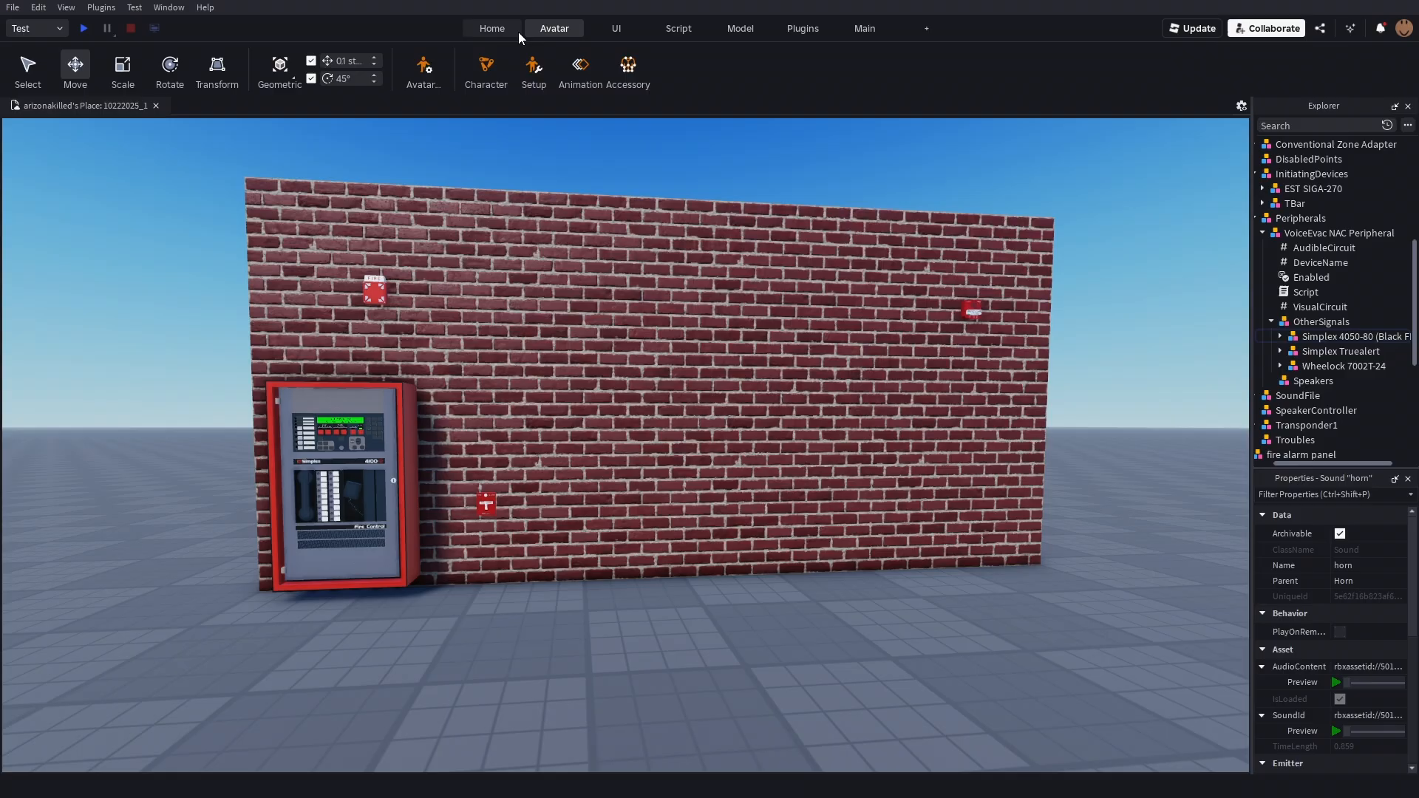
# Search the Toolbox models for "fire alarm reset key" and insert the red Fire Alarm Reset Key into the Workspace.
pyautogui.click(516, 31)
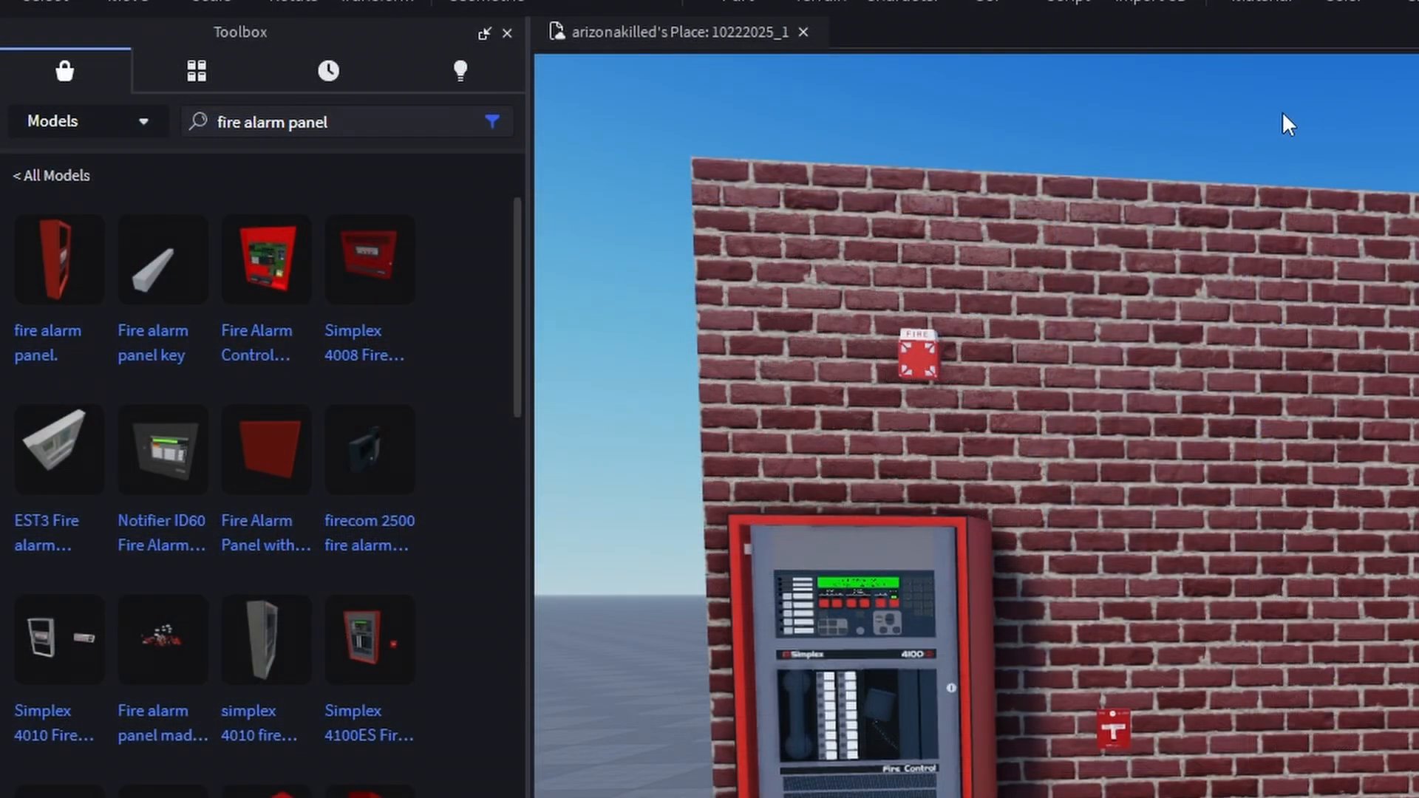
pyautogui.moveTo(374, 127); pyautogui.dragTo(112, 136)
pyautogui.write('fire al')
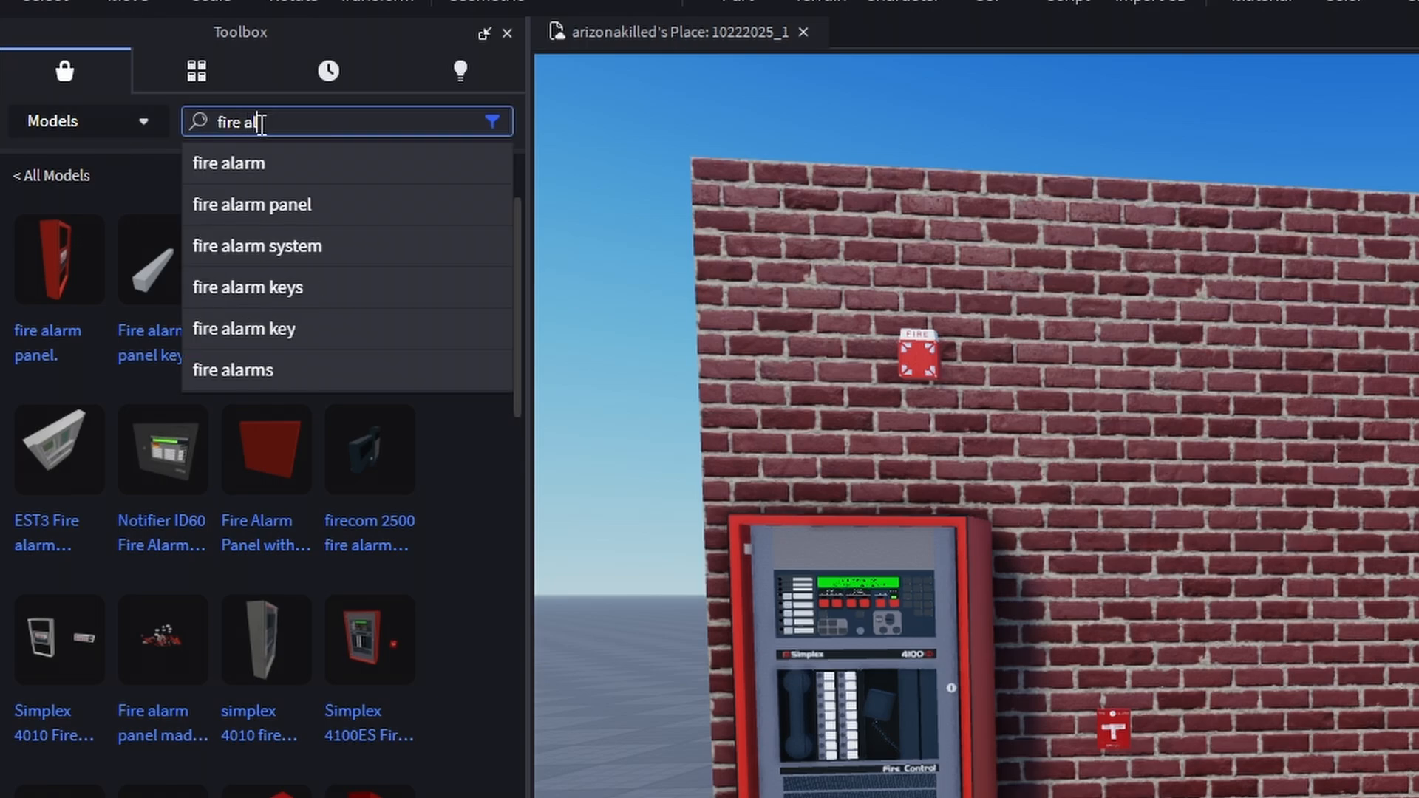
pyautogui.write('arm reset key')
pyautogui.press('Return')
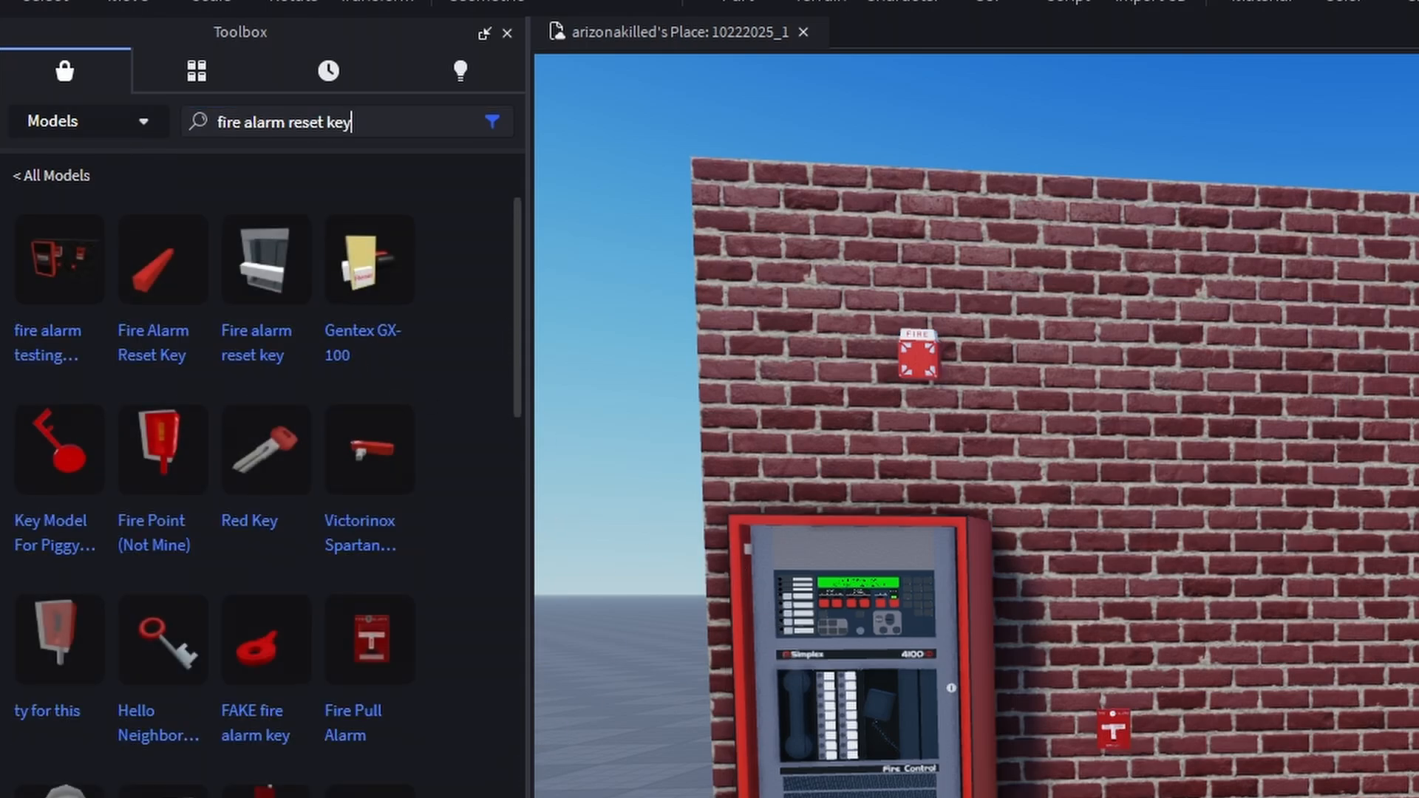
pyautogui.moveTo(150, 295)
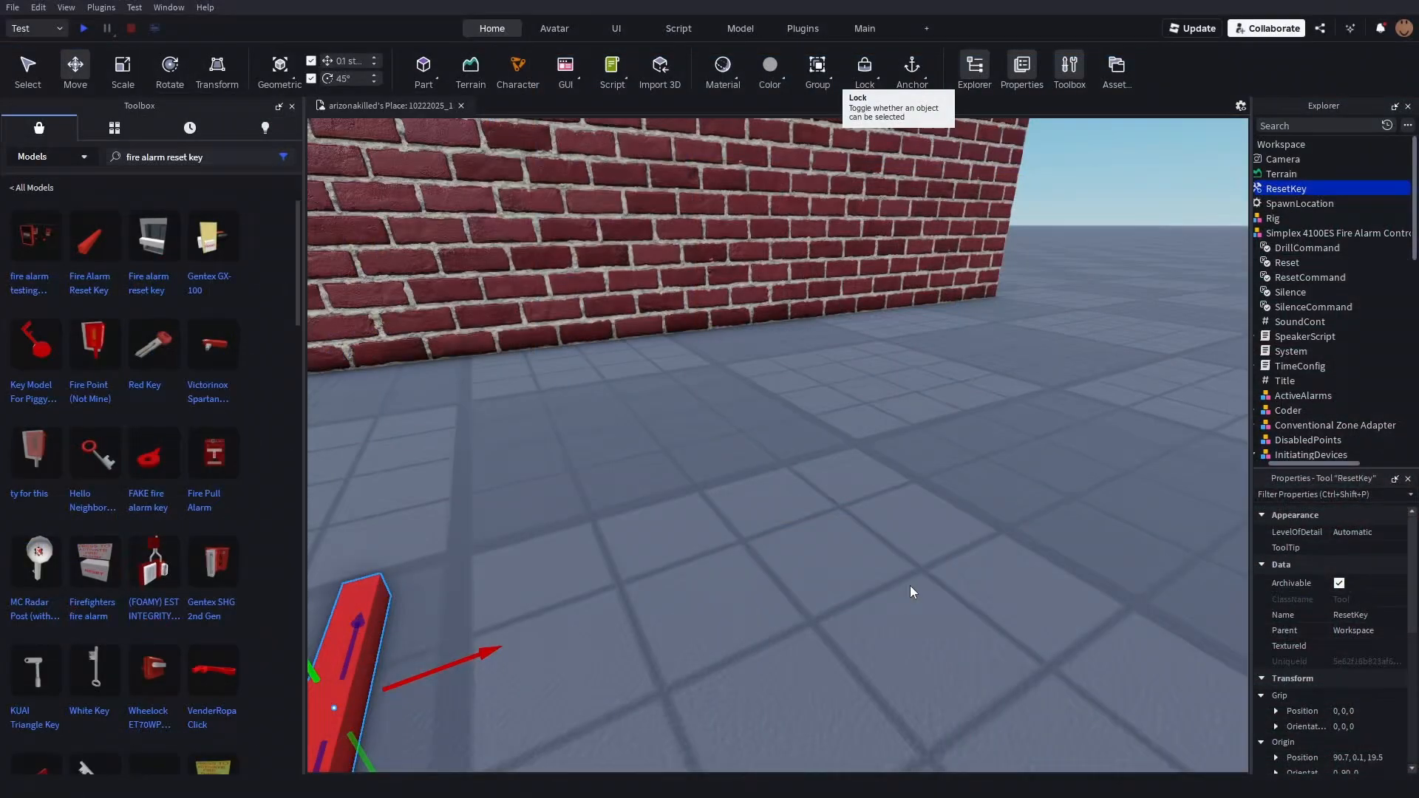
# Move the ResetKey tool from the Workspace into StarterPack.
pyautogui.moveTo(912, 590); pyautogui.dragTo(968, 517, button='right')
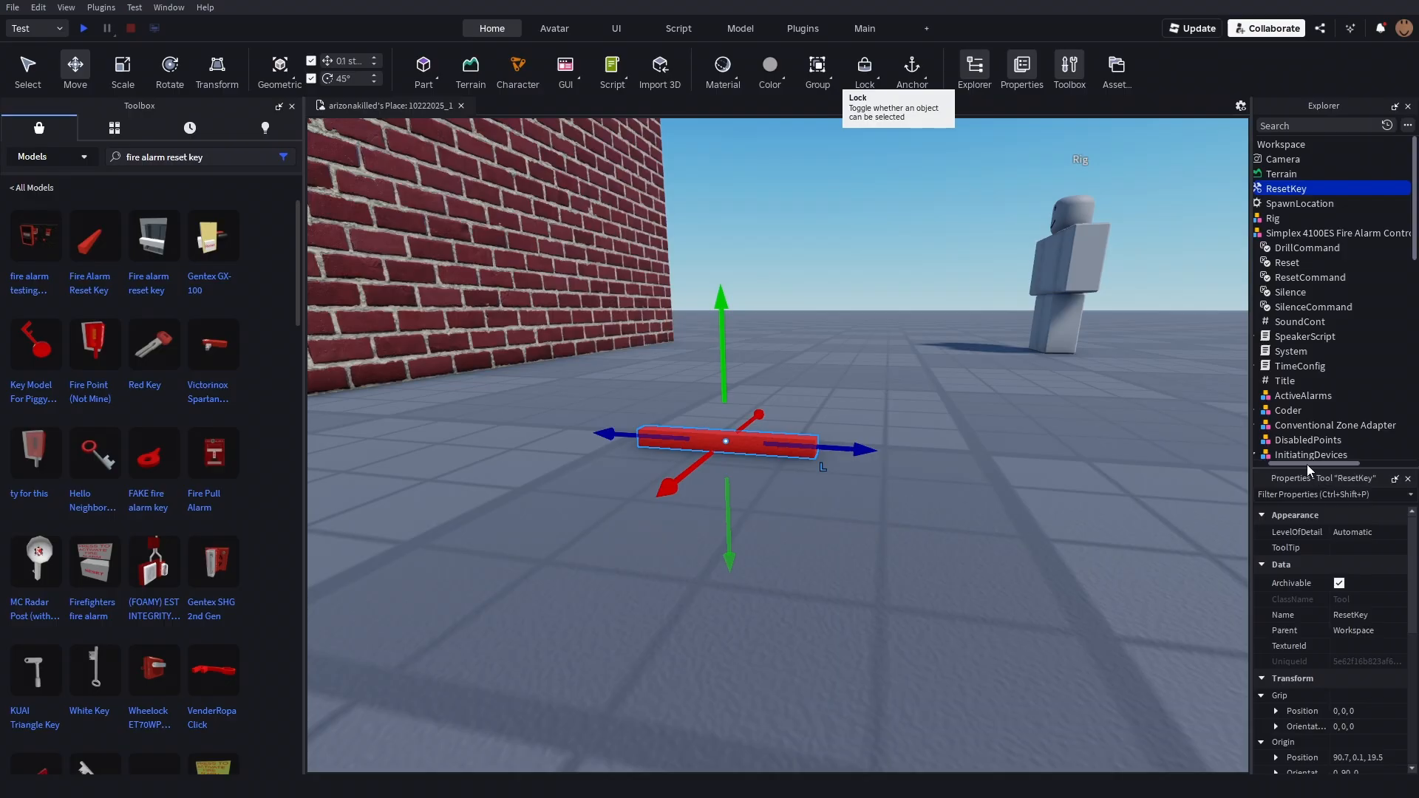
pyautogui.moveTo(1307, 464); pyautogui.dragTo(1297, 464)
pyautogui.click(1272, 233)
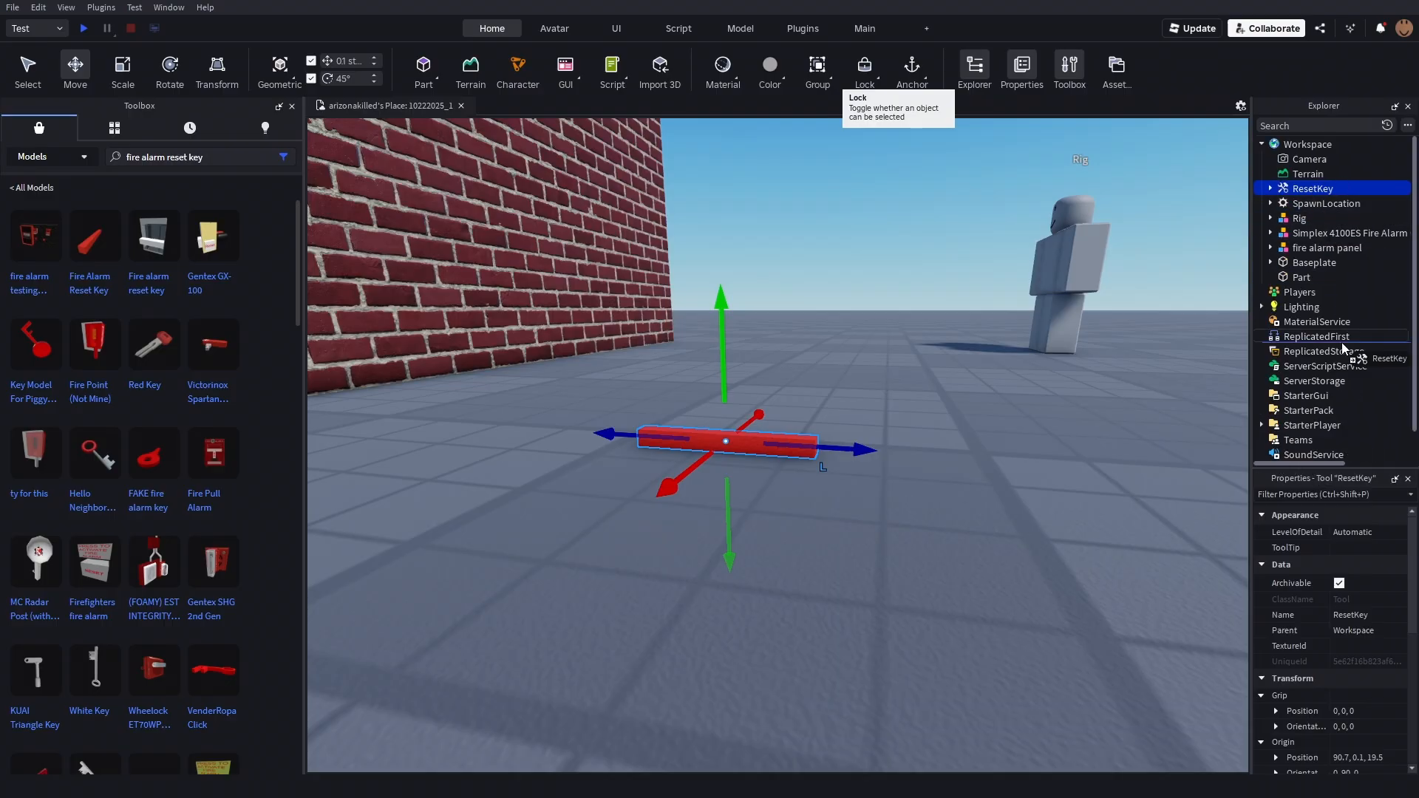
pyautogui.moveTo(1334, 417); pyautogui.dragTo(1334, 415)
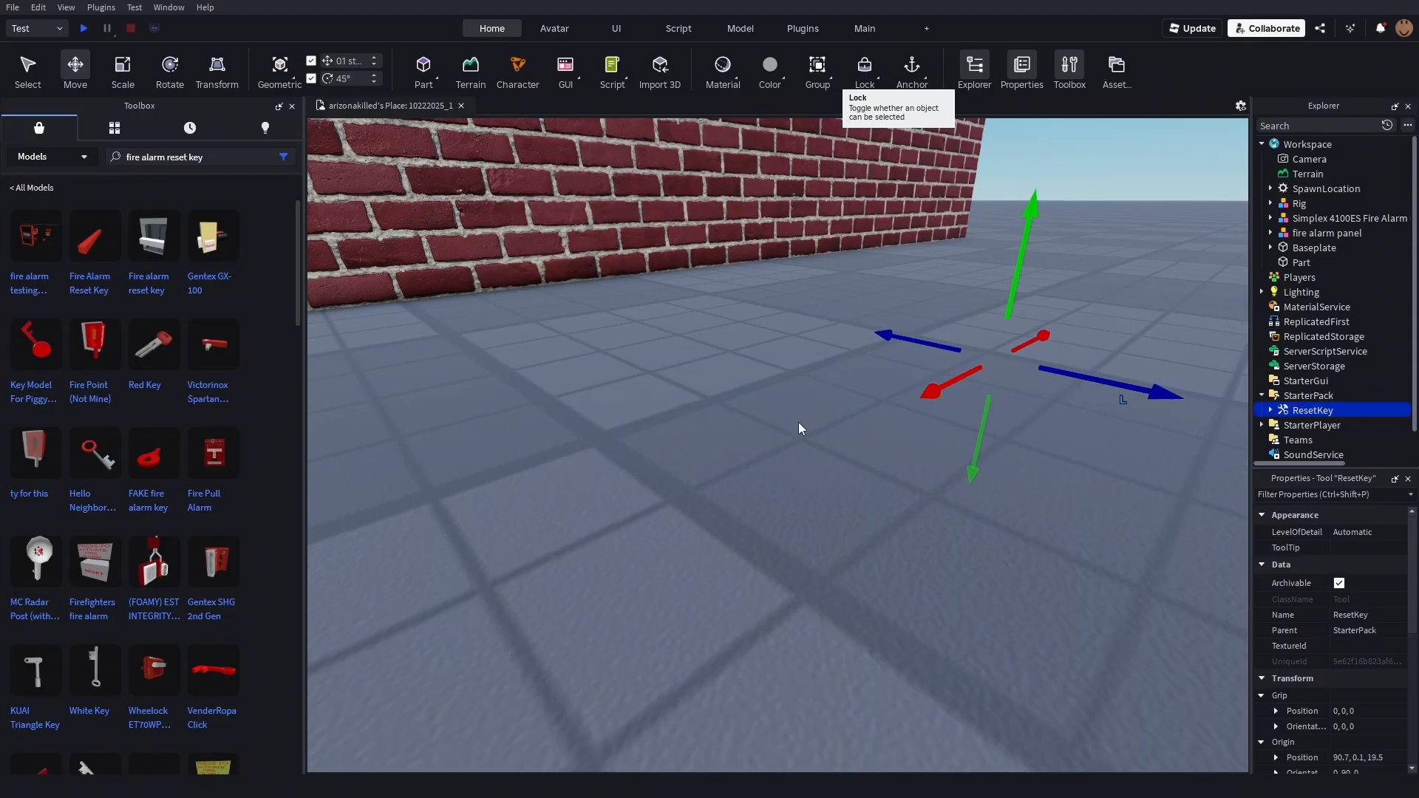
pyautogui.scroll(-10, 806, 430)
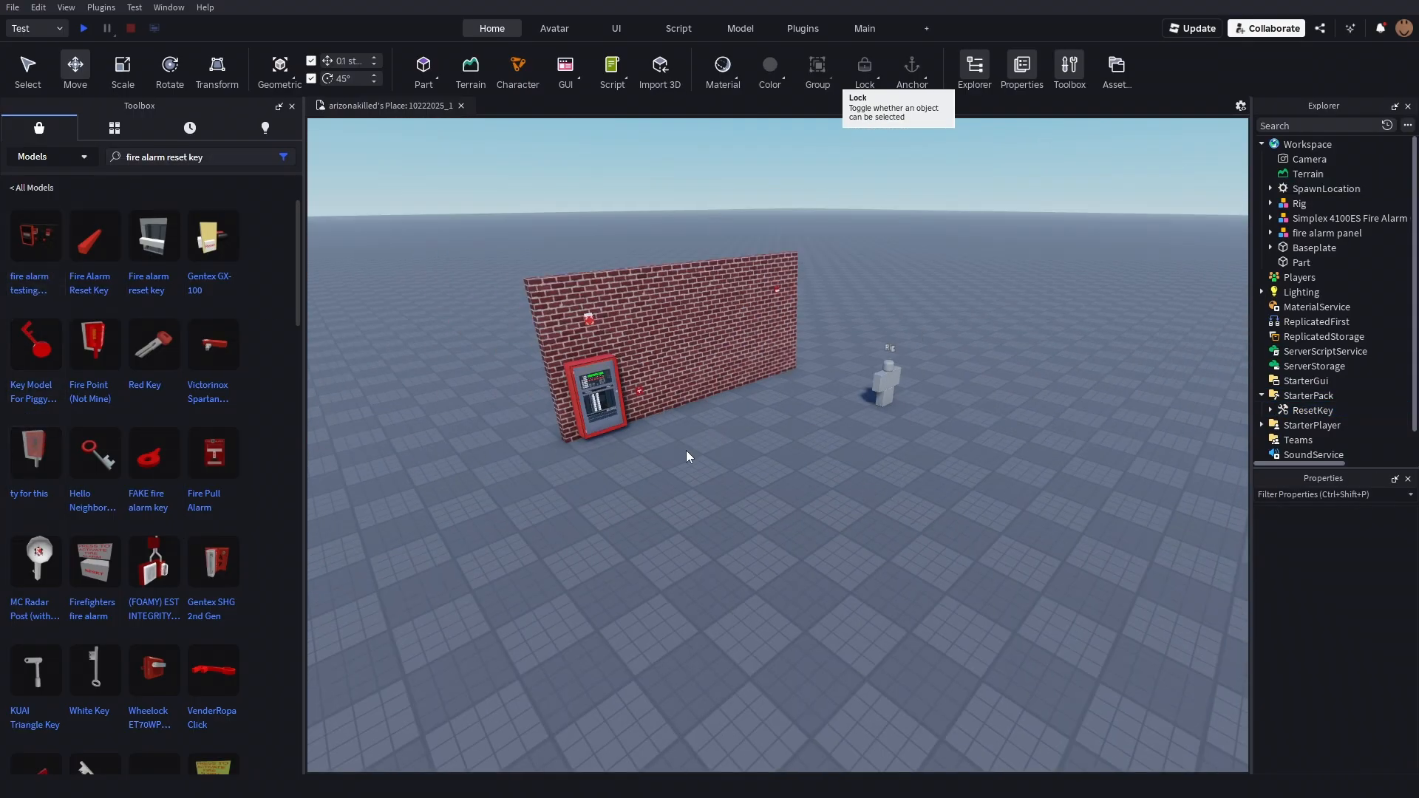
# Insert another Fire Alarm Reset Key without putting it in the StarterPack and delete this duplicate from the Workspace.
pyautogui.click(108, 255)
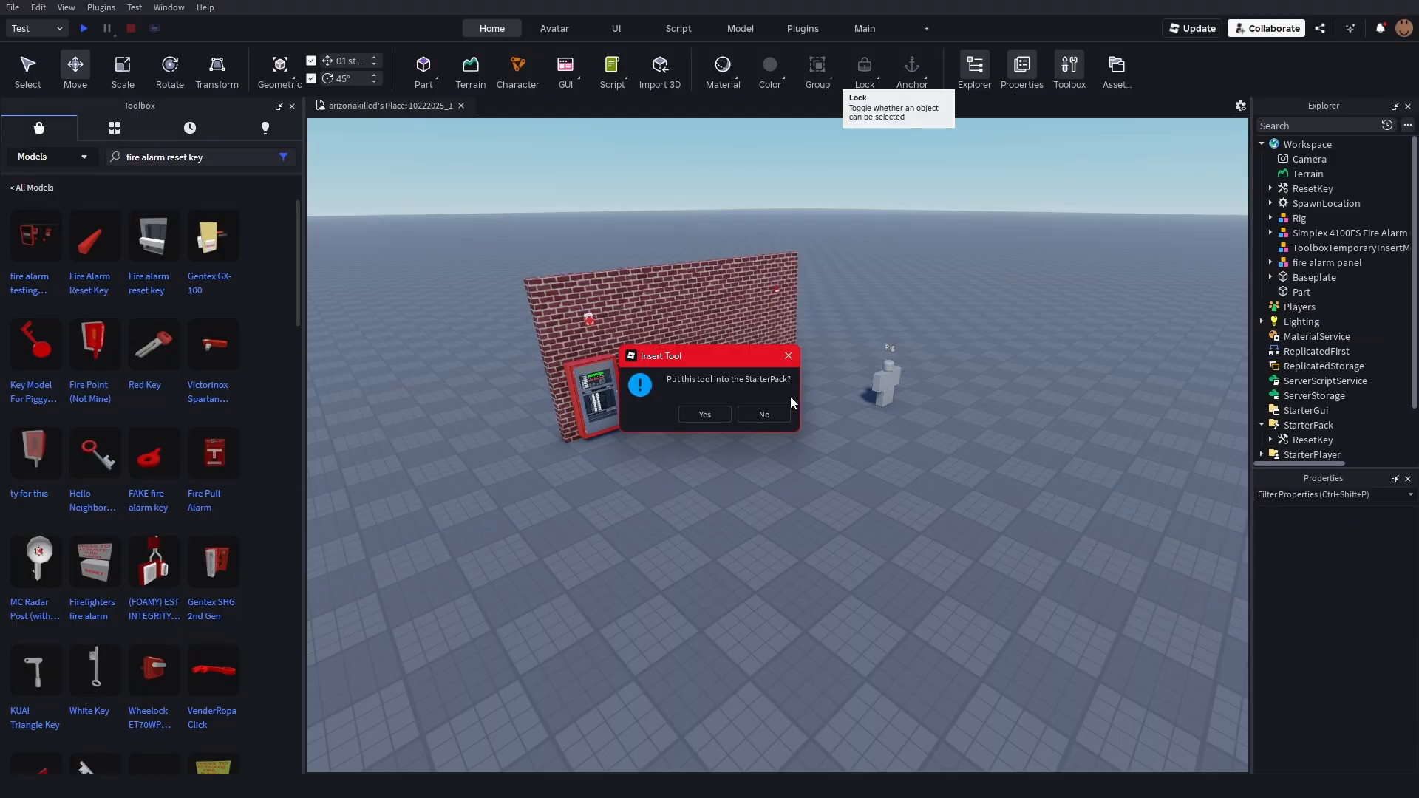
pyautogui.click(794, 356)
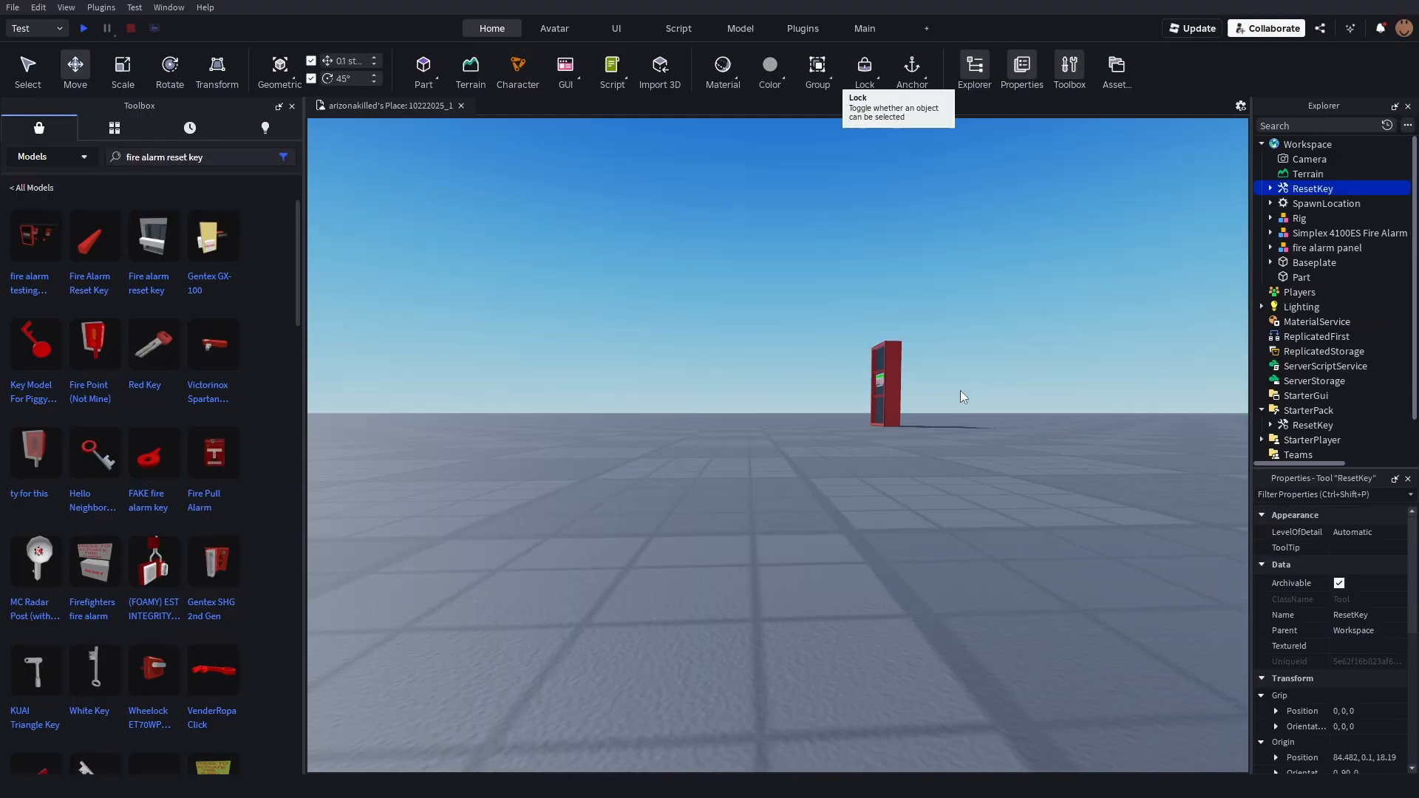
pyautogui.press('f')
pyautogui.press('Delete')
pyautogui.press('w')
pyautogui.moveTo(961, 392); pyautogui.dragTo(961, 392, button='right')
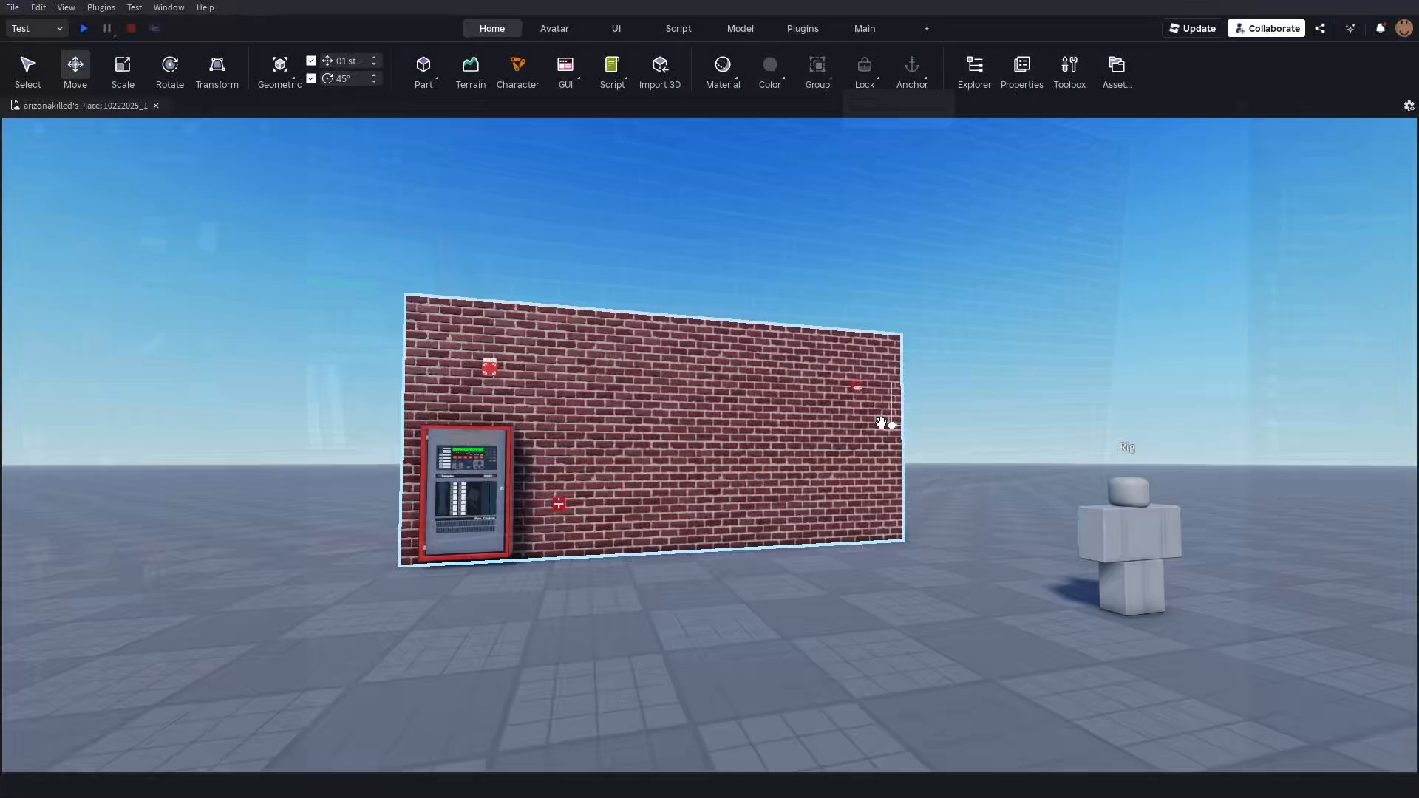
# Start a playtest, walk the character to the brick wall and activate the Simplex T-bar pull station beside the panel.
pyautogui.scroll(5, 881, 422)
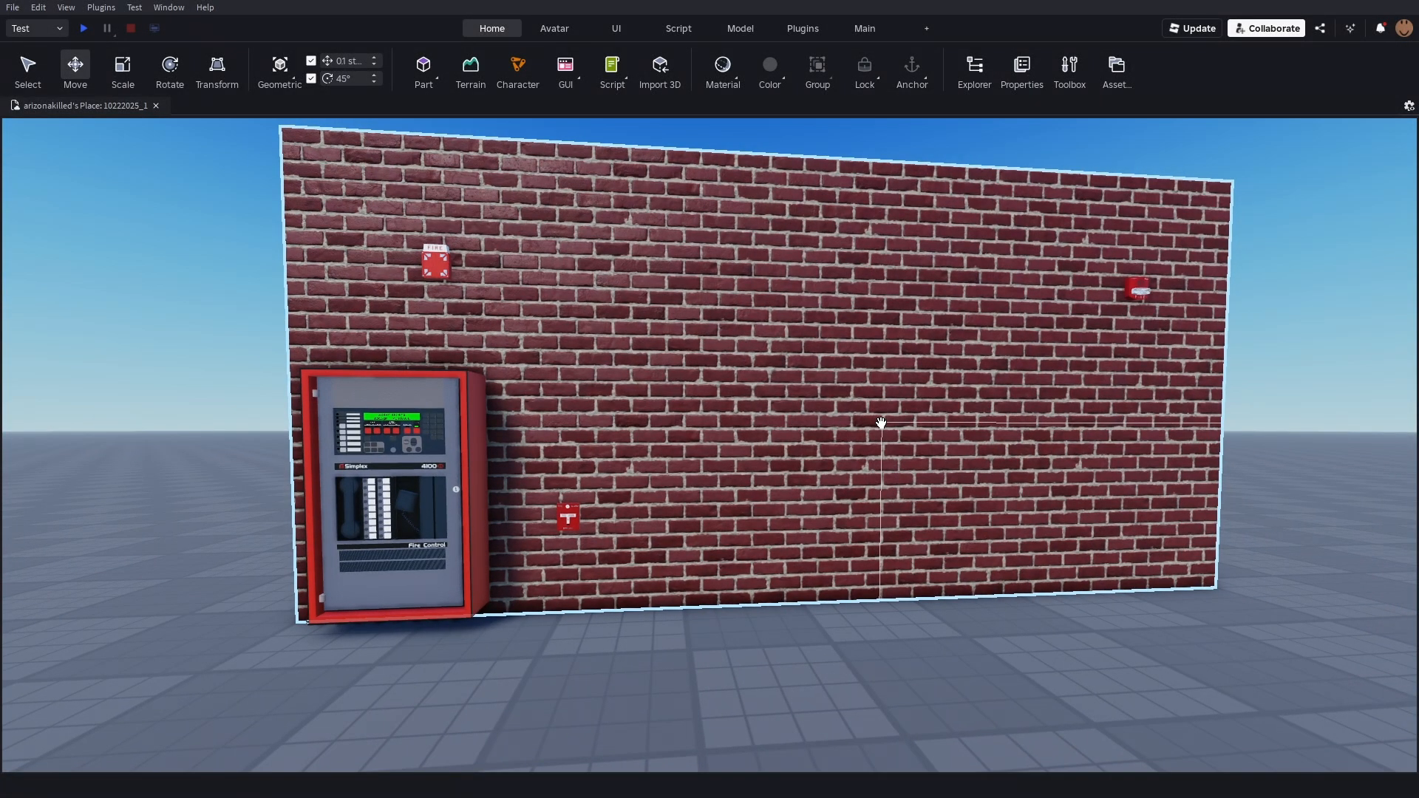
pyautogui.click(274, 421)
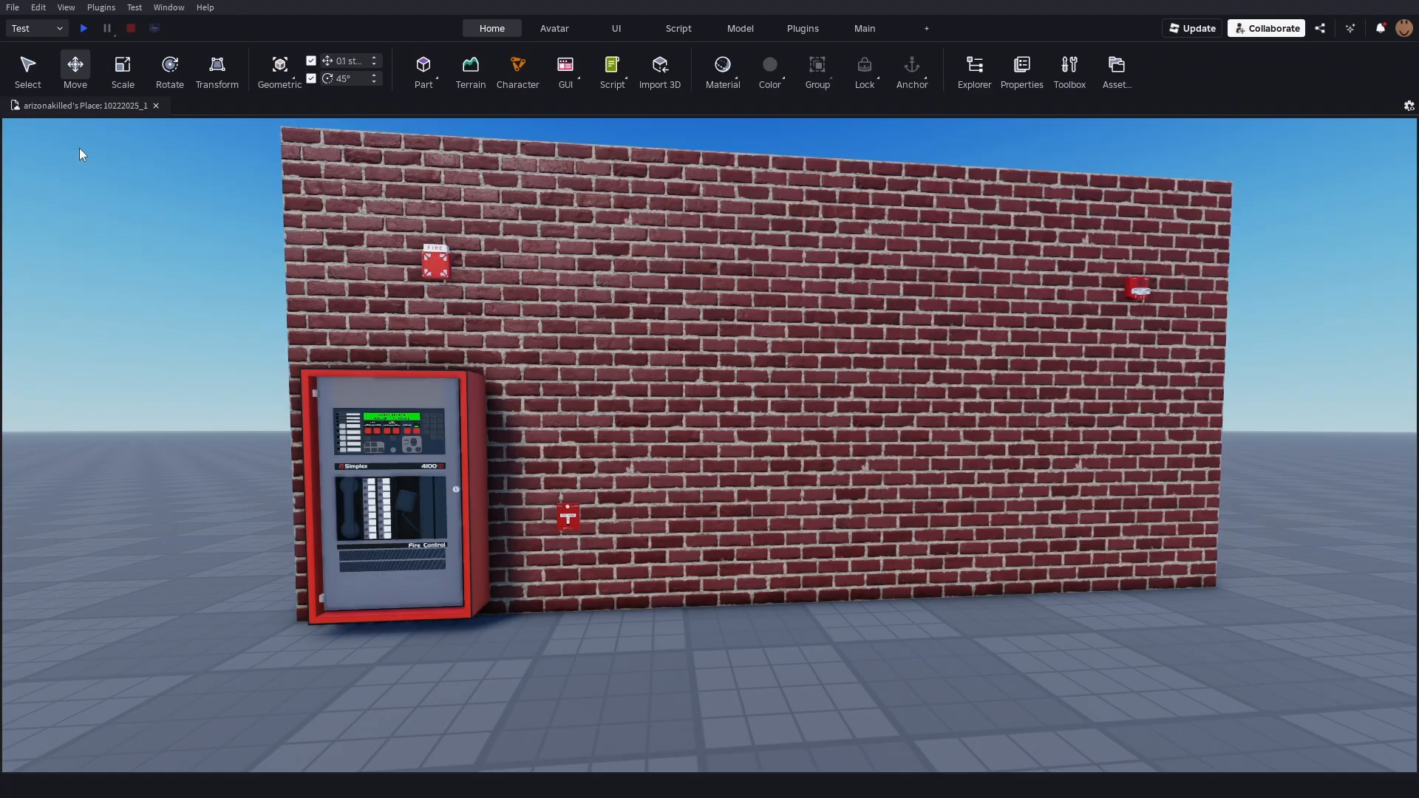
pyautogui.click(84, 29)
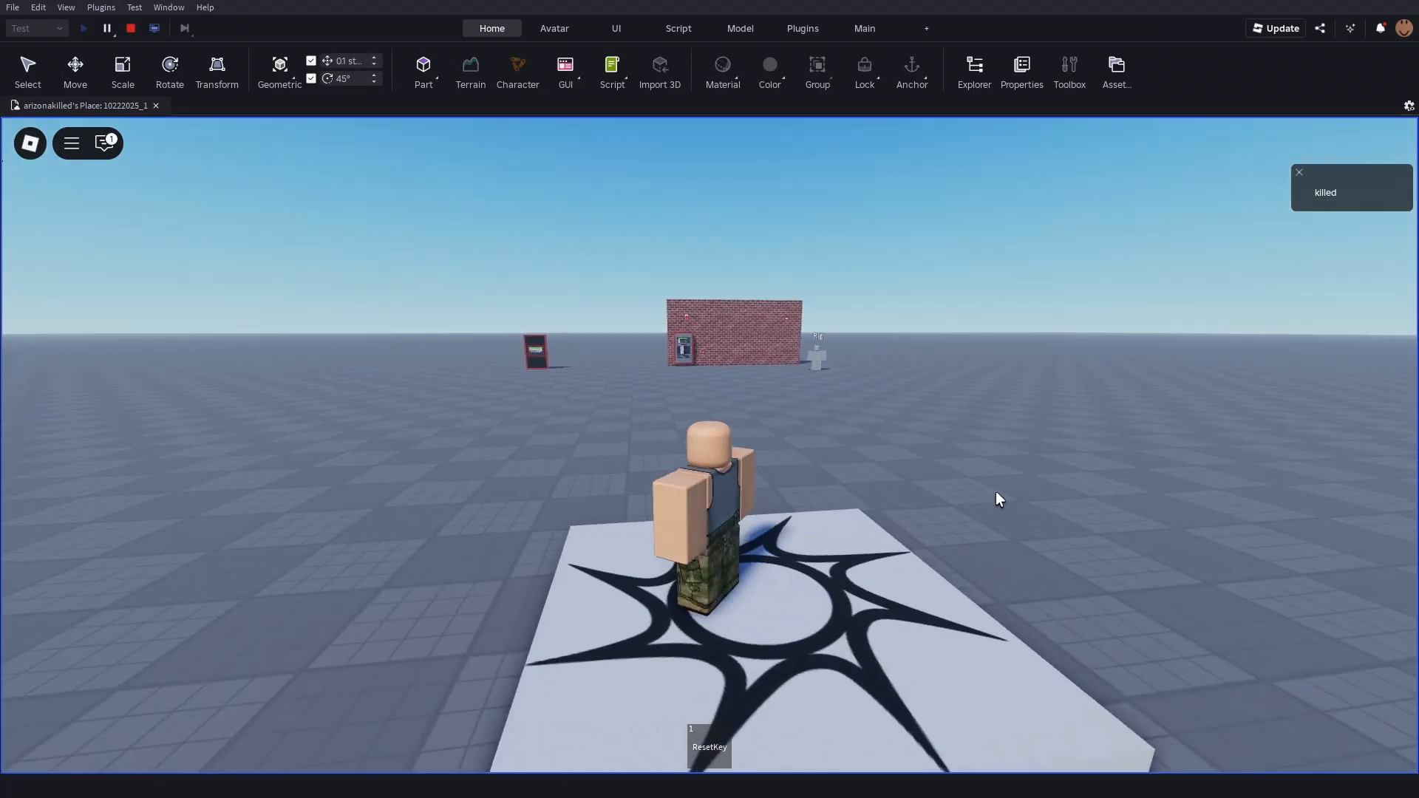
pyautogui.press('w')
pyautogui.press('Escape')
pyautogui.click(903, 694)
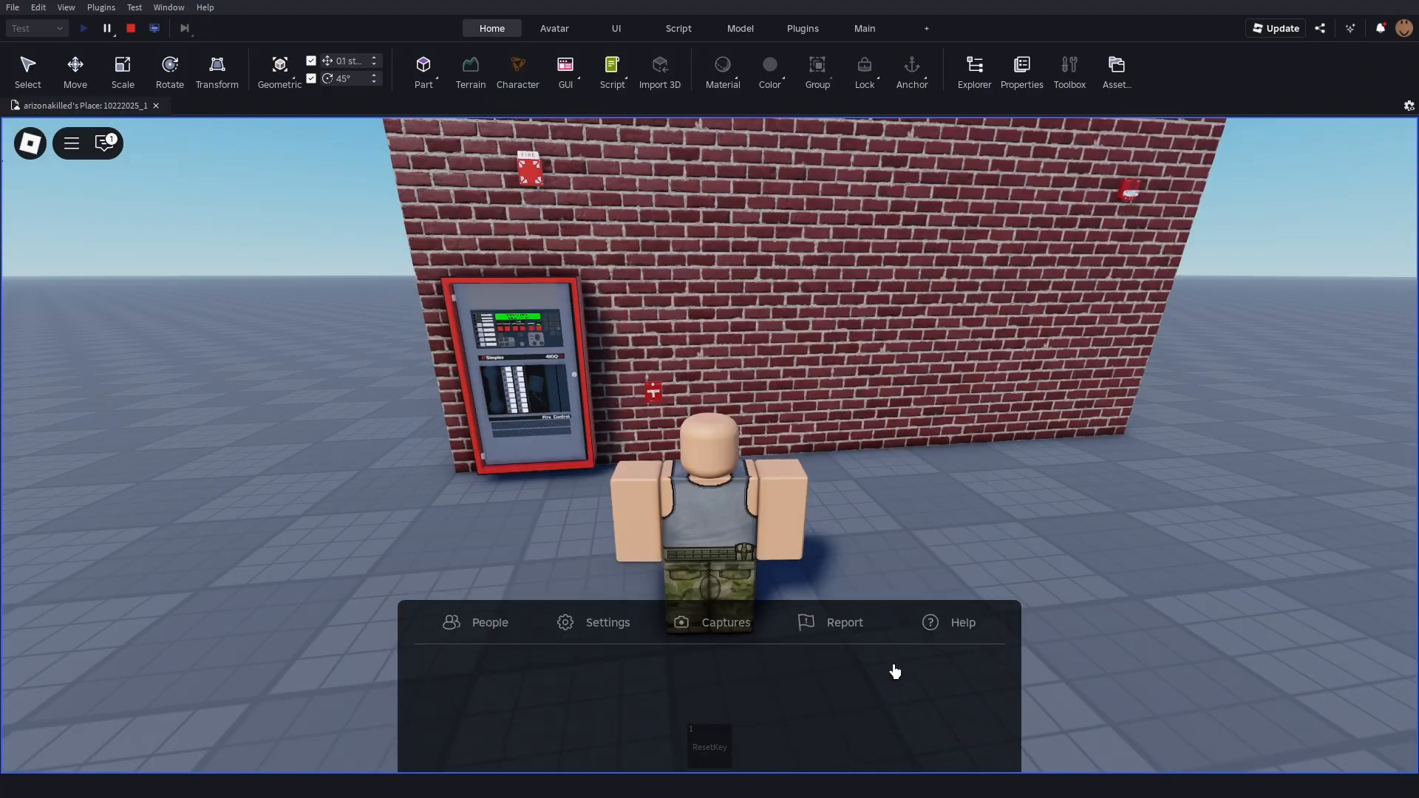
pyautogui.press('d')
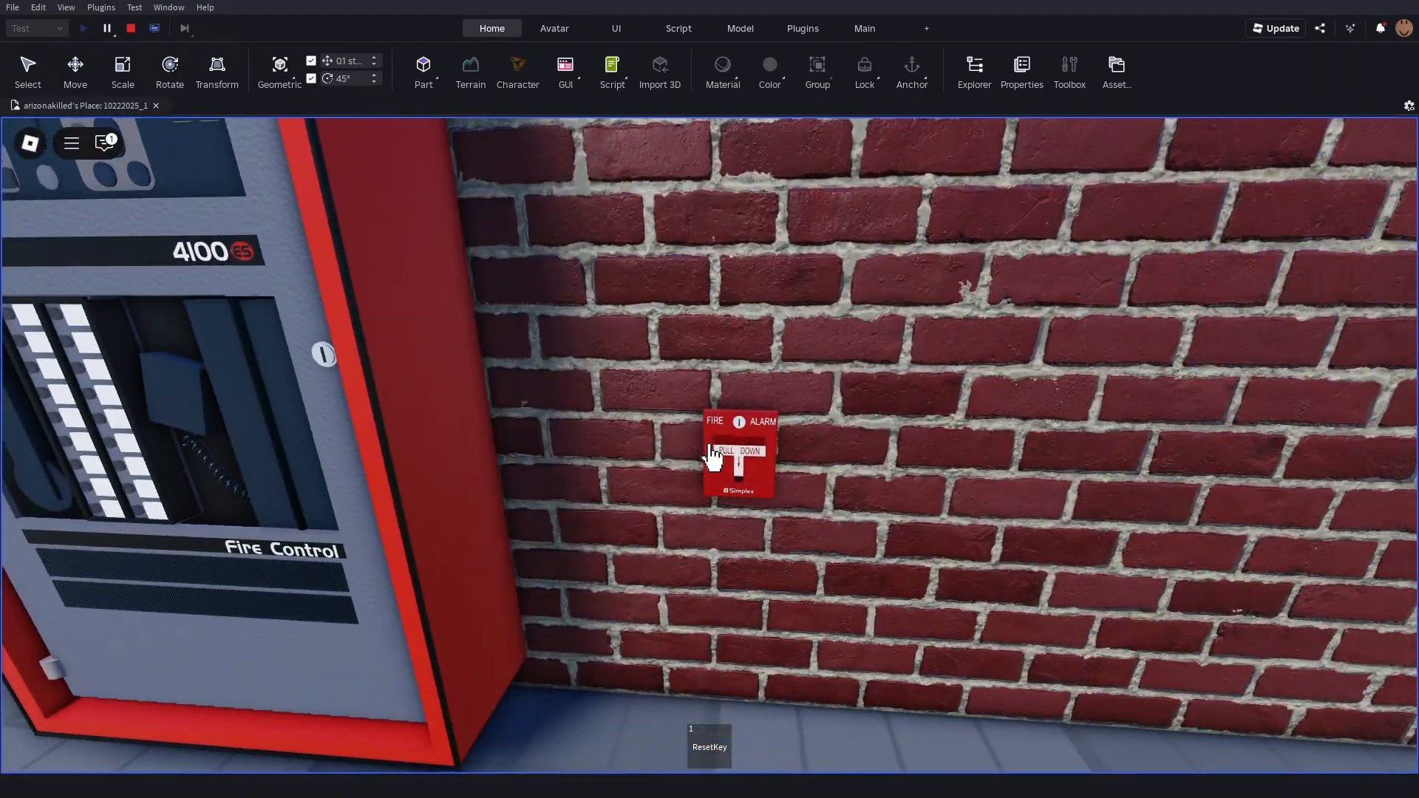
pyautogui.click(710, 447)
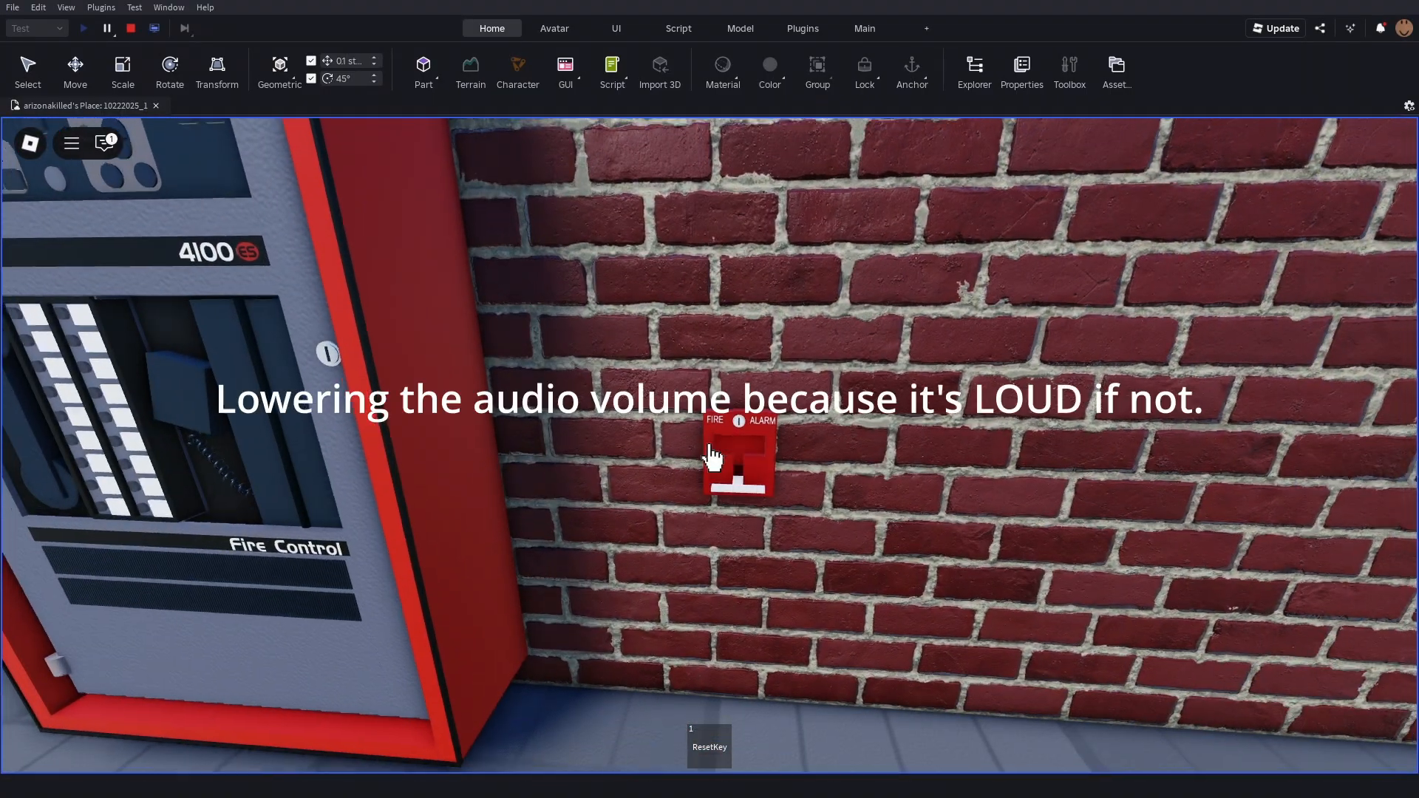
# Walk around the brick wall and observe the notification devices from a distance during the alarm.
pyautogui.scroll(-10, 710, 446)
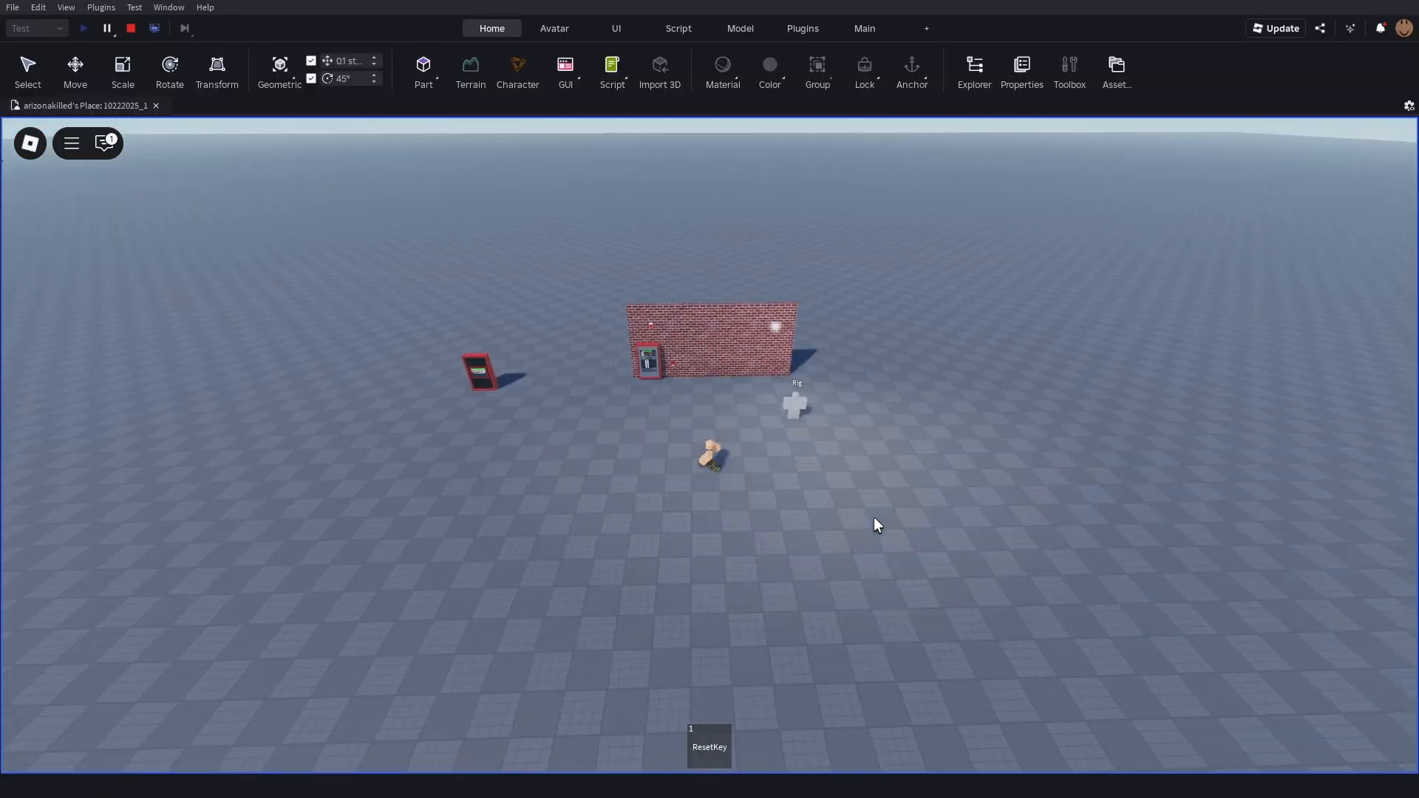
pyautogui.press('d')
pyautogui.moveTo(873, 516); pyautogui.dragTo(874, 517, button='right')
pyautogui.press('d')
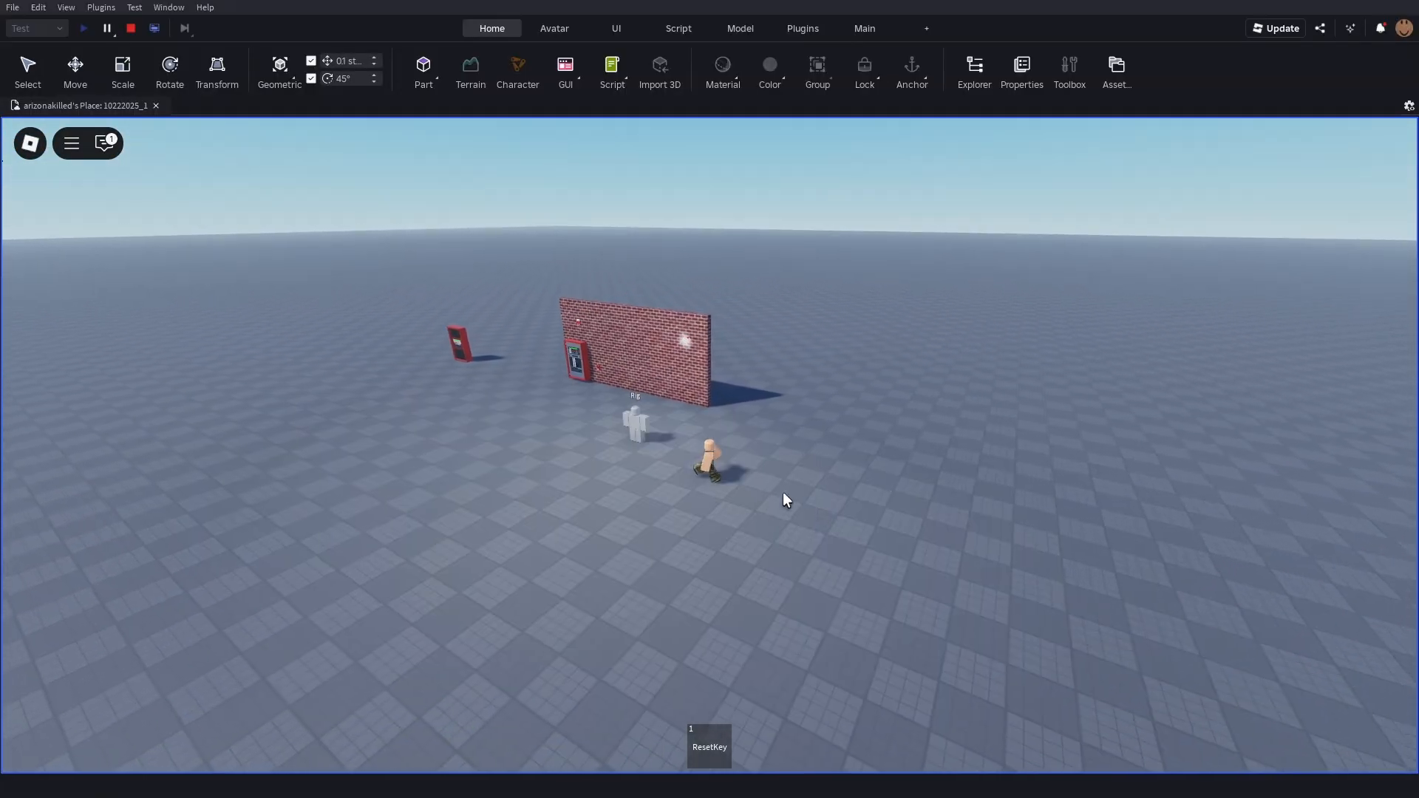
pyautogui.moveTo(649, 381); pyautogui.dragTo(649, 382, button='right')
pyautogui.moveTo(847, 383); pyautogui.dragTo(847, 383, button='right')
pyautogui.press('a')
pyautogui.moveTo(716, 336); pyautogui.dragTo(788, 354, button='right')
pyautogui.press('a')
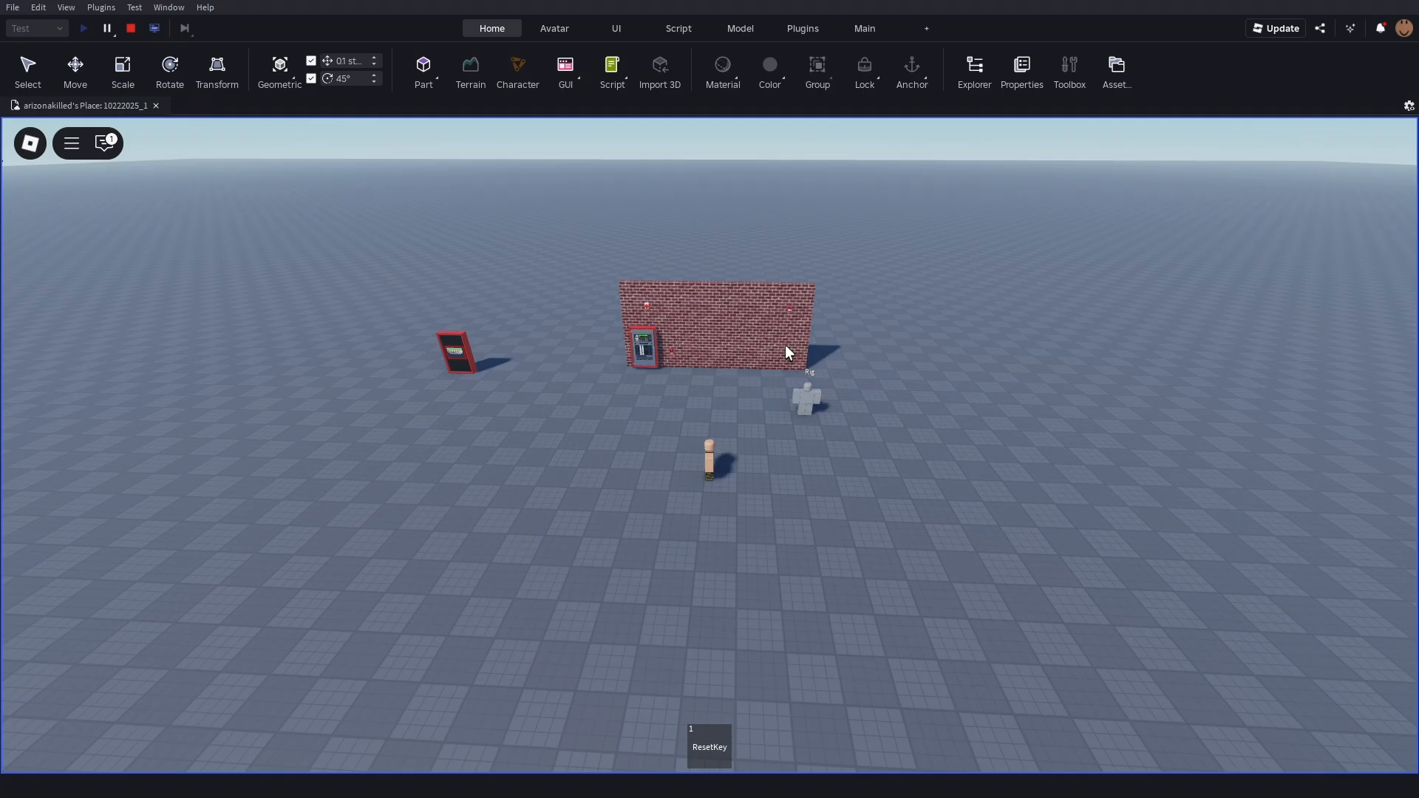
# Return to the Simplex 4100ES panel and acknowledge the active fire alarm on its control display.
pyautogui.press('w')
pyautogui.scroll(10, 755, 408)
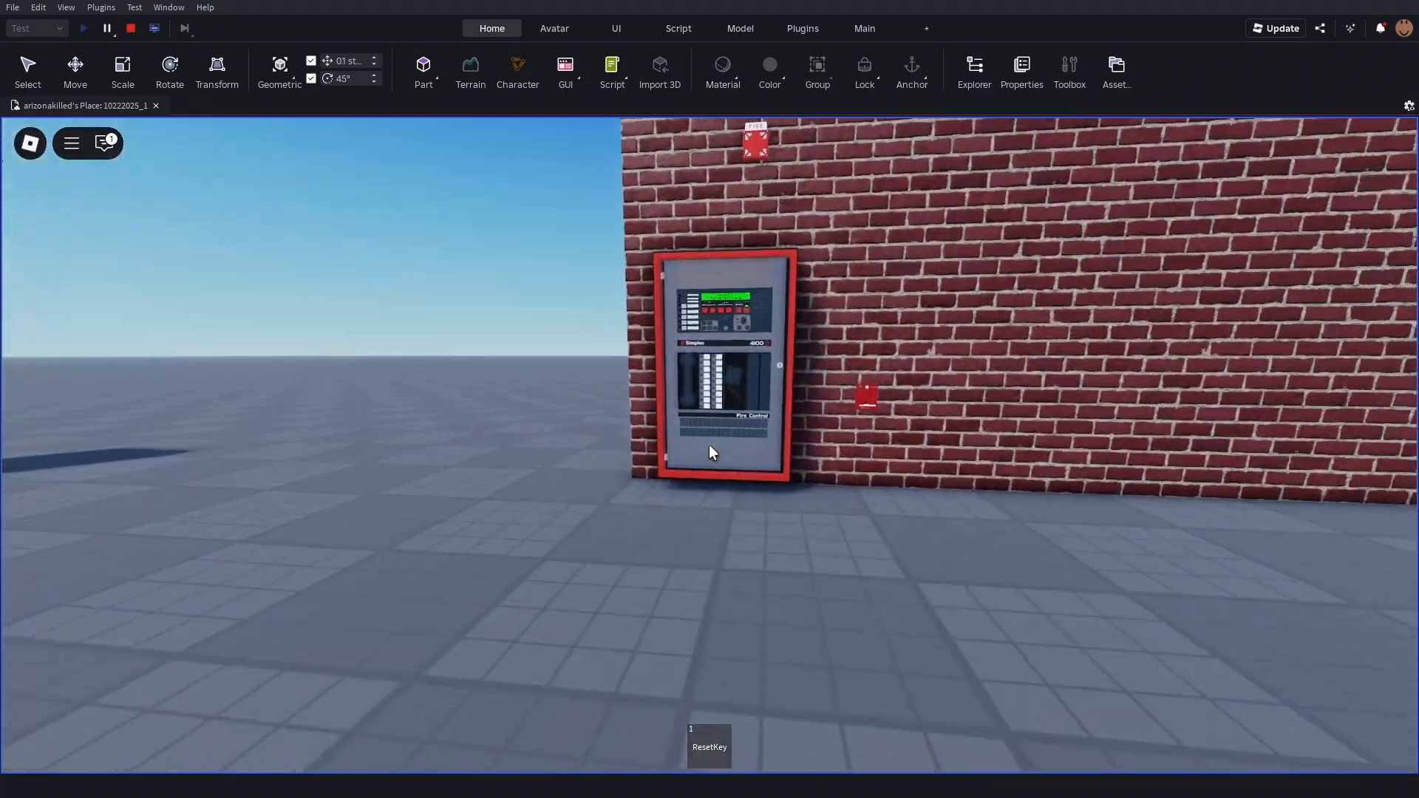
pyautogui.press('w')
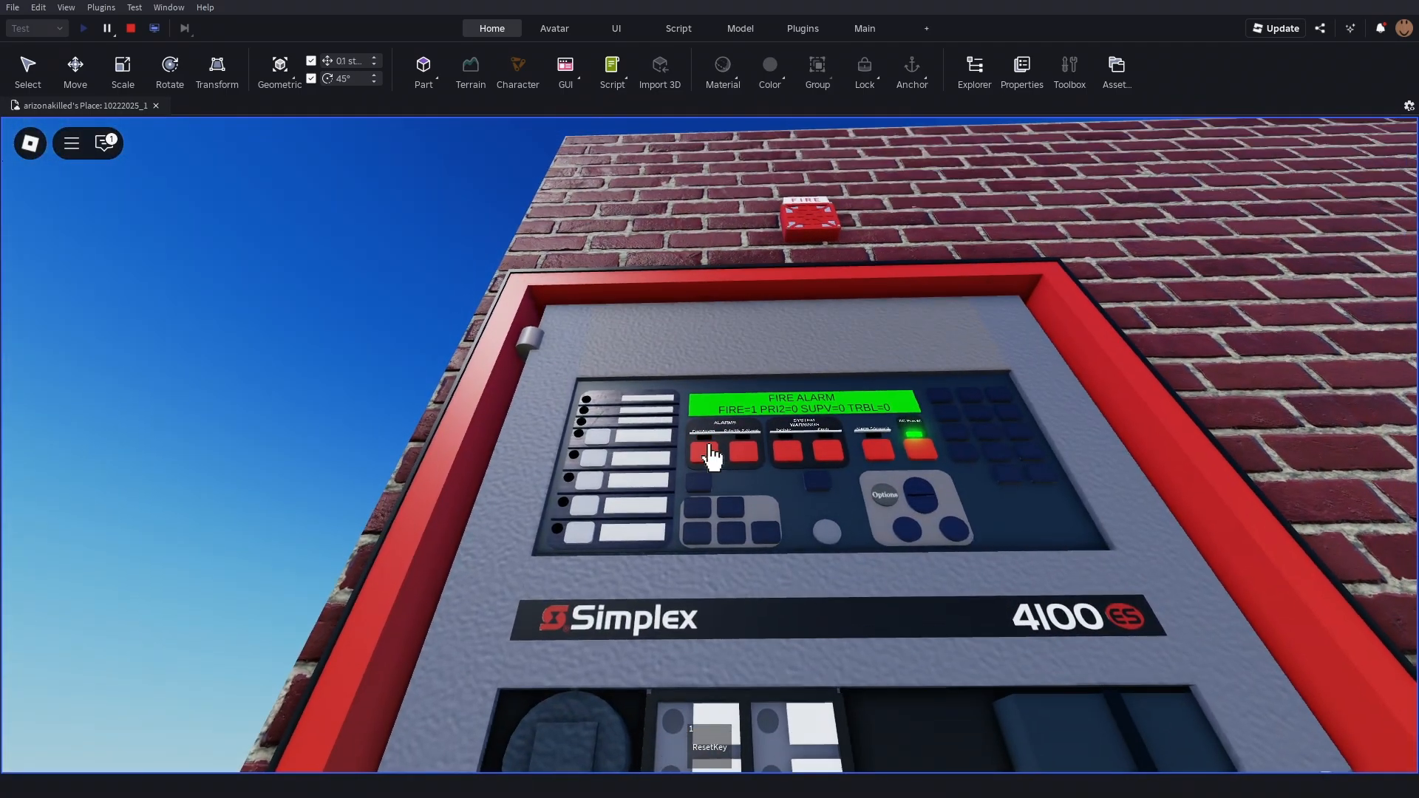
pyautogui.click(709, 447)
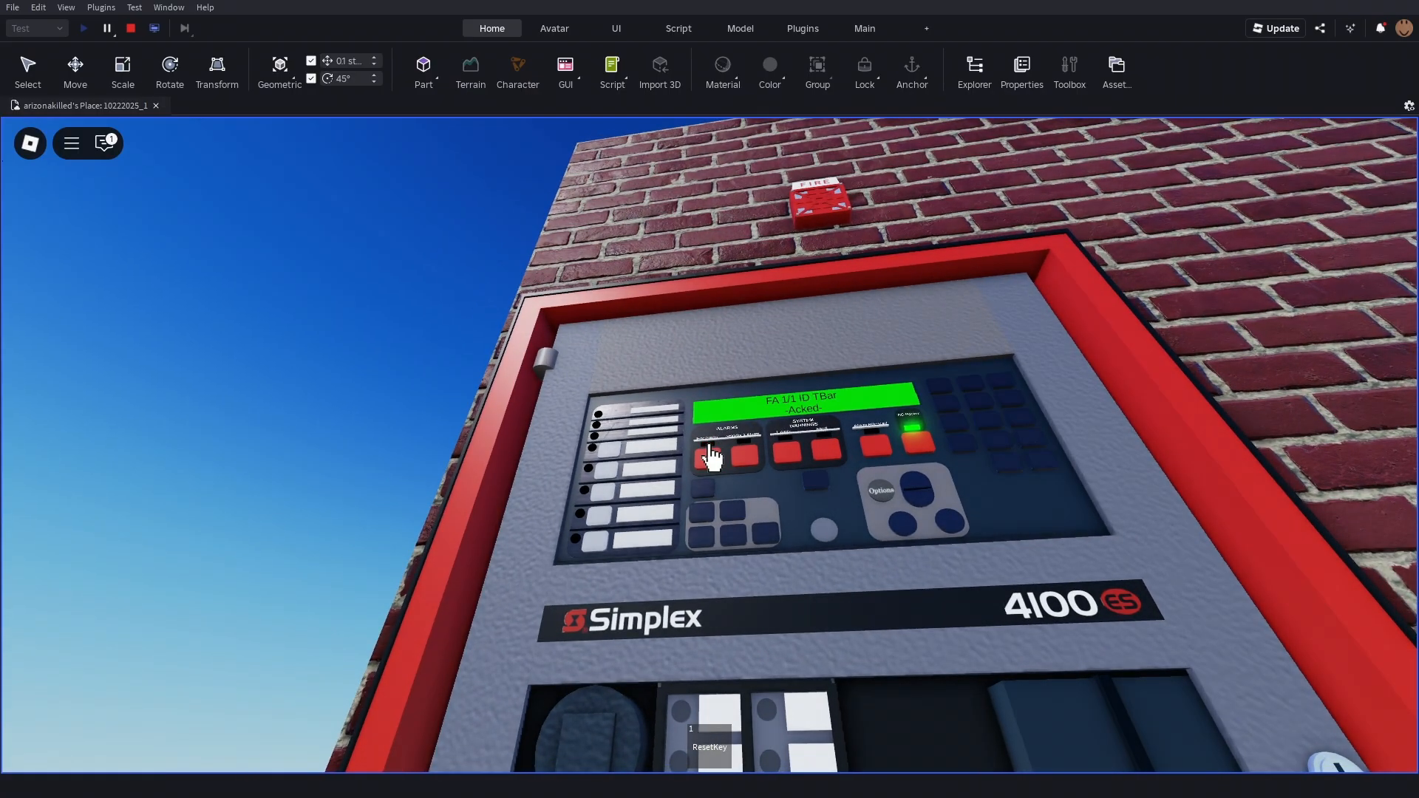
# Silence the alarm at the Simplex 4100ES panel and observe the notification devices on the brick wall from a distance.
pyautogui.click(709, 447)
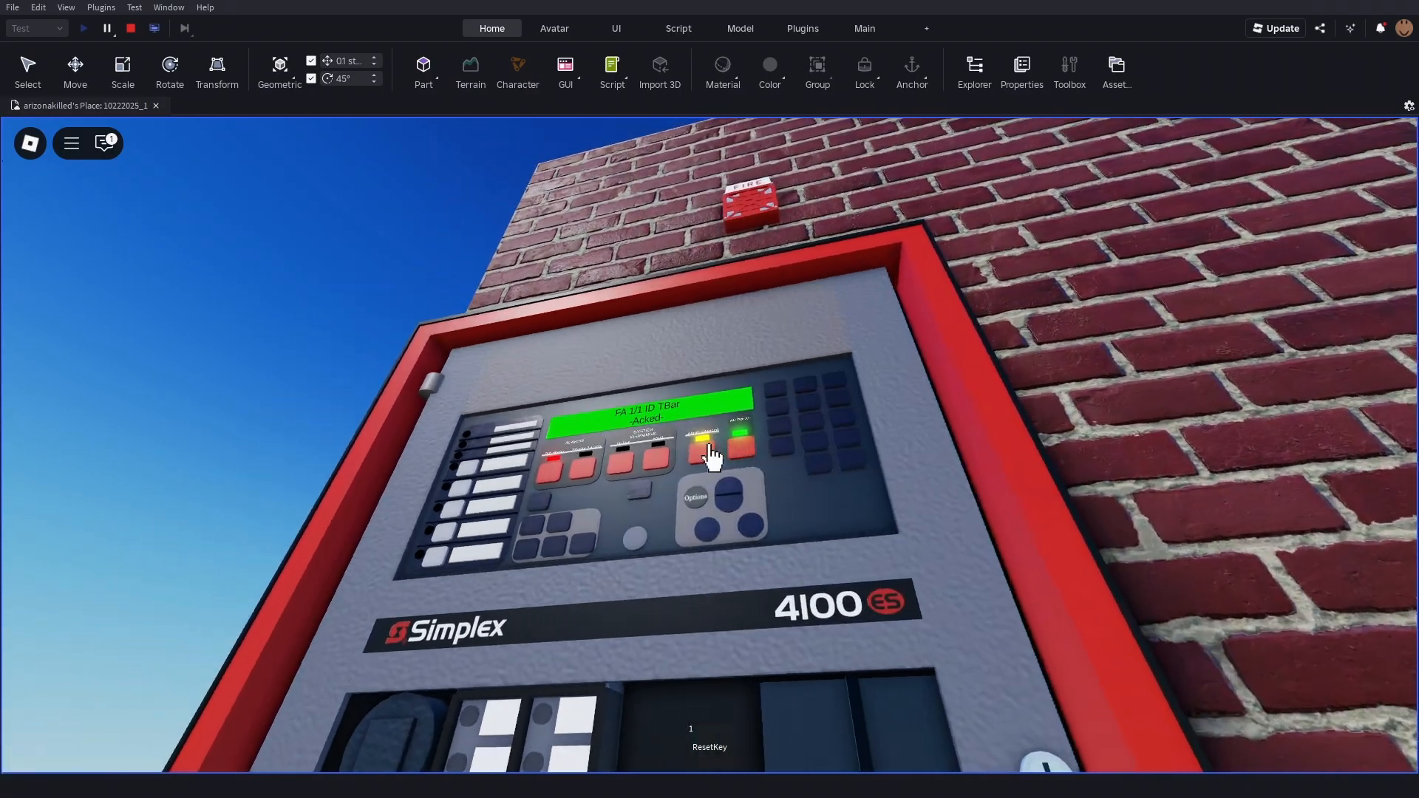
pyautogui.scroll(-10, 709, 454)
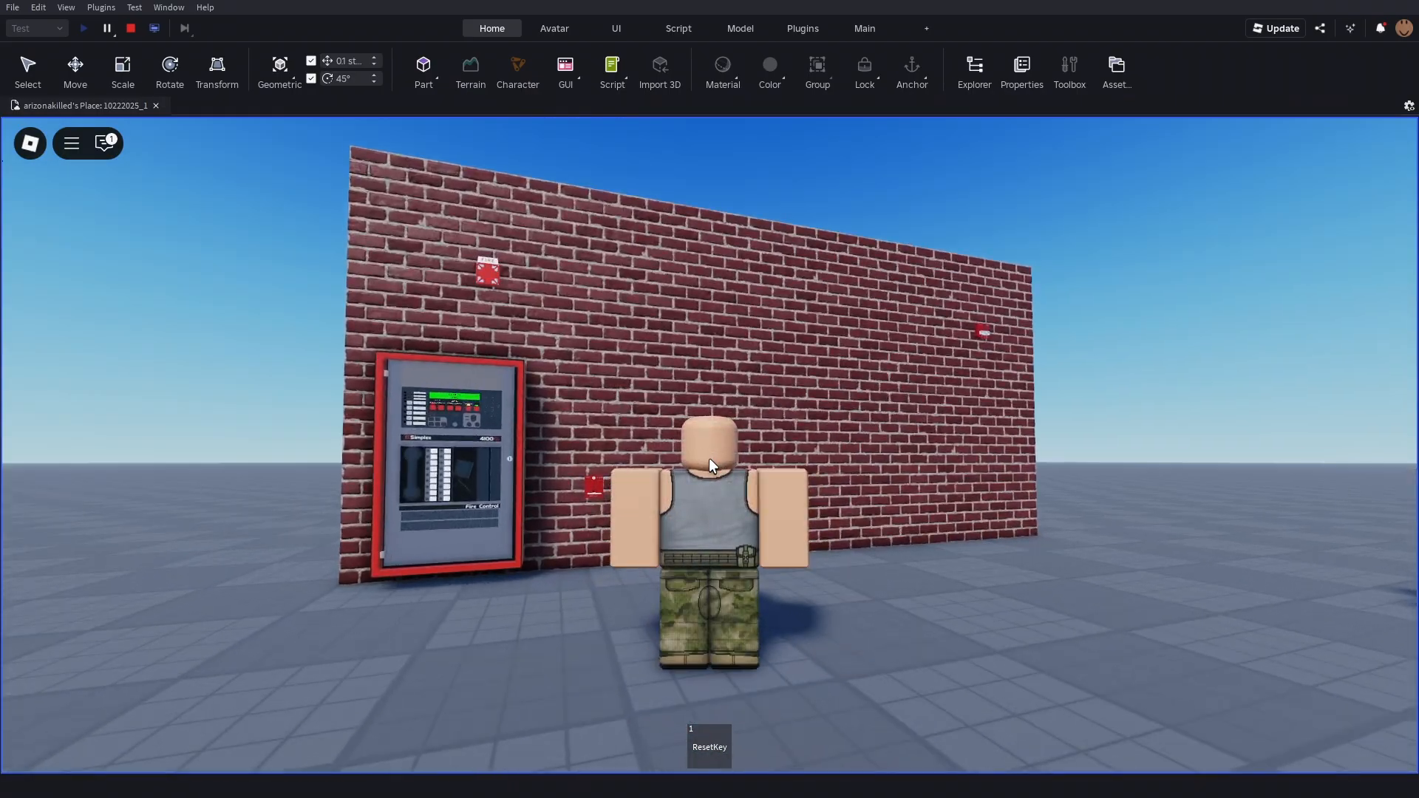
pyautogui.press('a')
pyautogui.press('s')
pyautogui.moveTo(931, 303); pyautogui.dragTo(930, 306, button='right')
pyautogui.press('d')
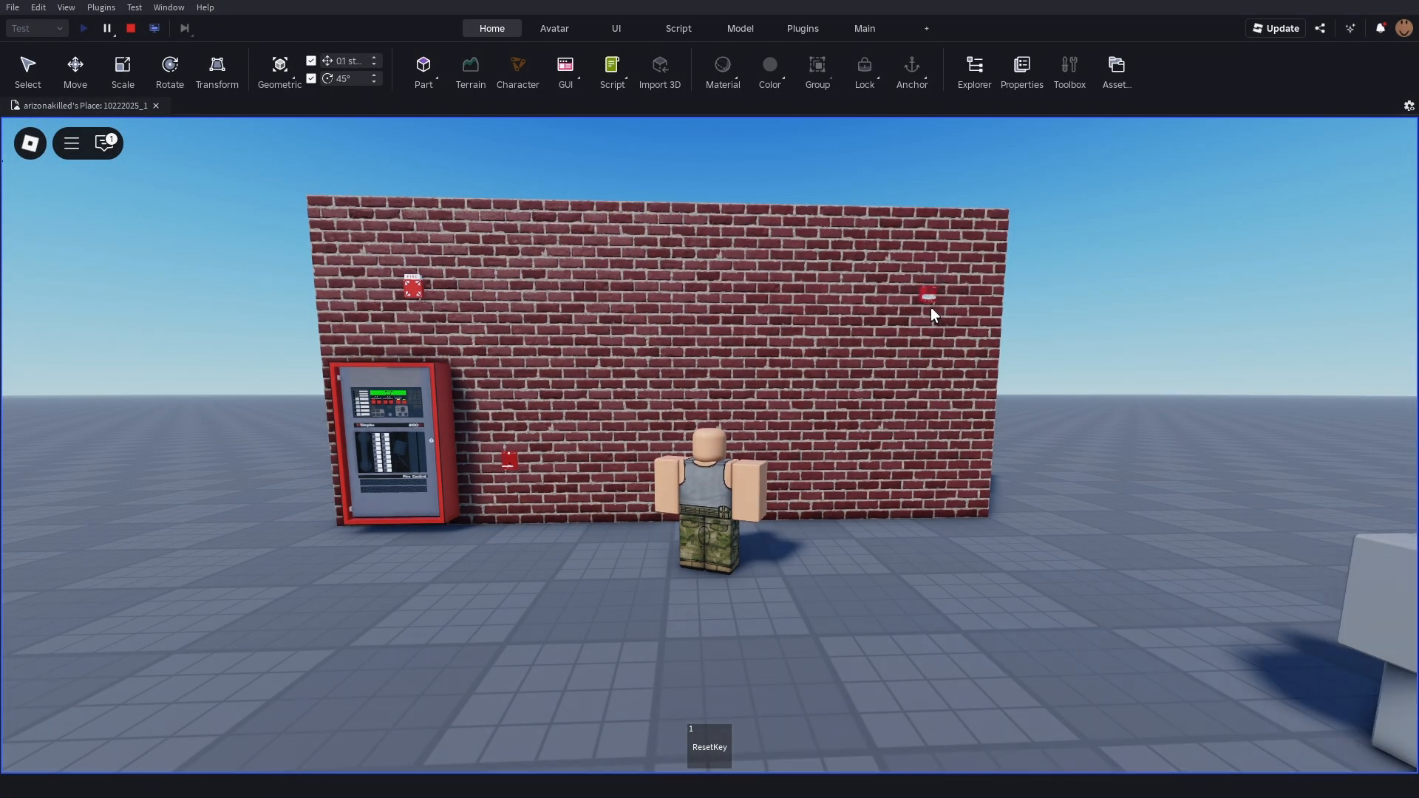
pyautogui.moveTo(929, 307); pyautogui.dragTo(942, 279, button='right')
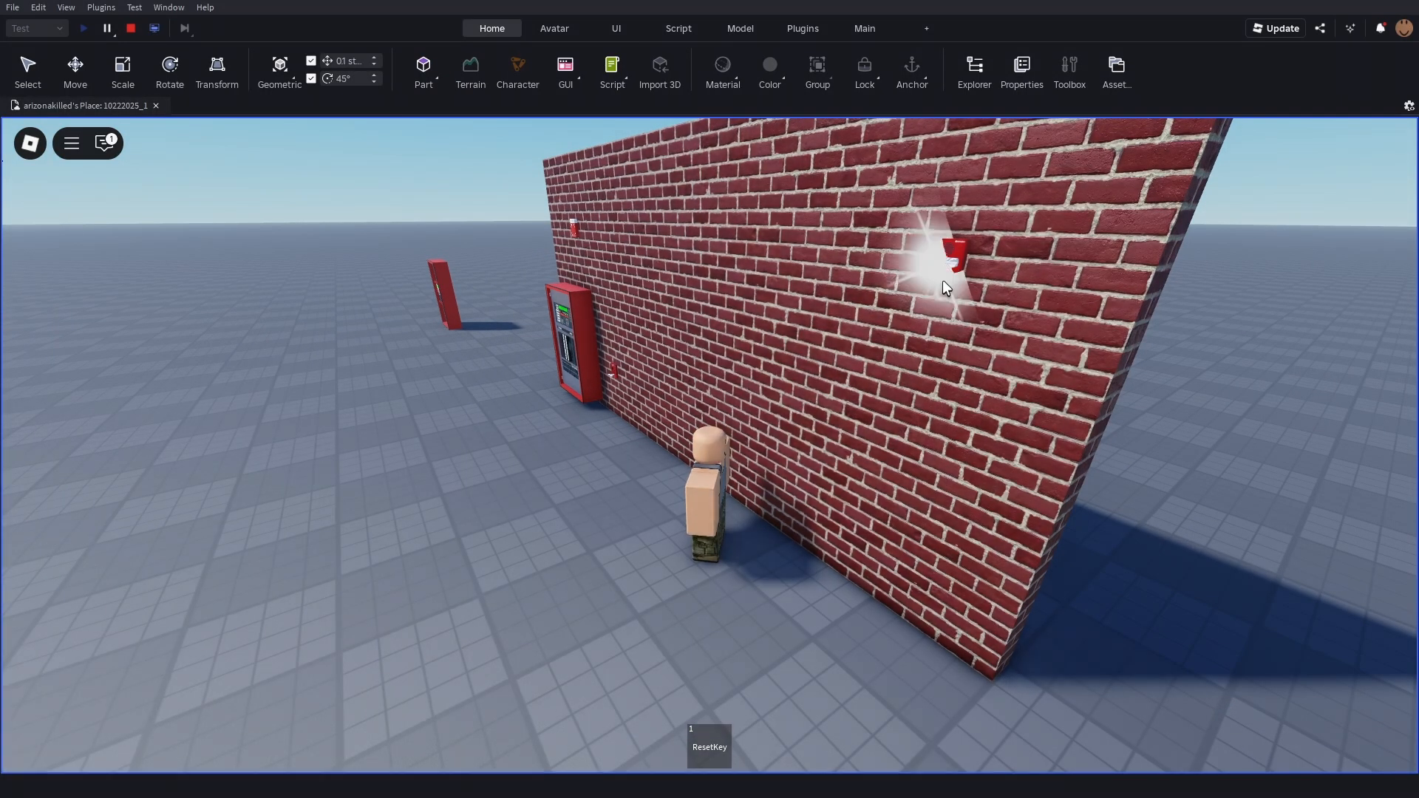
pyautogui.moveTo(756, 399); pyautogui.dragTo(756, 399, button='right')
pyautogui.press('a')
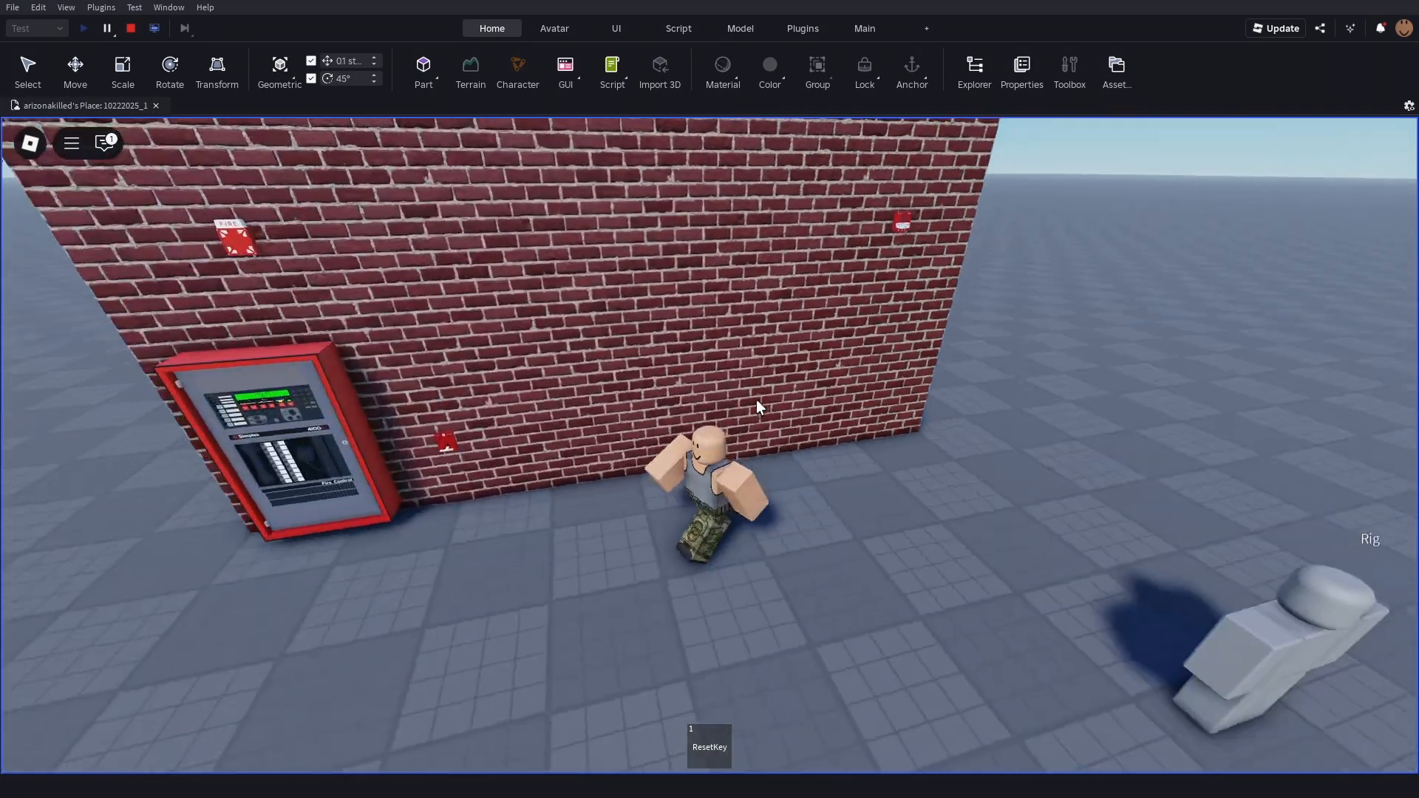
# Return to the T-bar pull station beside the panel and reset it with the ResetKey.
pyautogui.press('a')
pyautogui.moveTo(414, 249); pyautogui.dragTo(715, 389, button='right')
pyautogui.press('a')
pyautogui.scroll(8, 716, 389)
pyautogui.press('w')
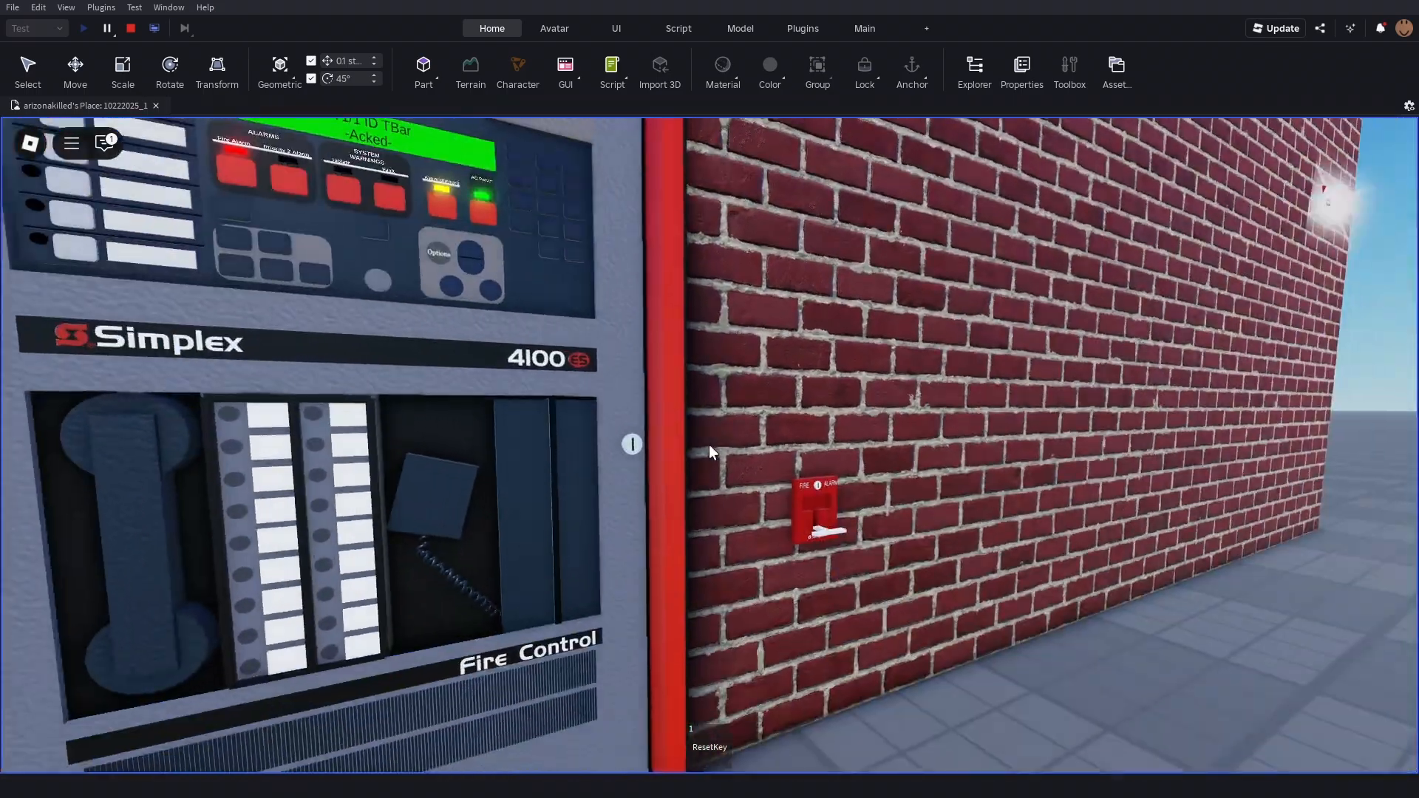
pyautogui.press('d')
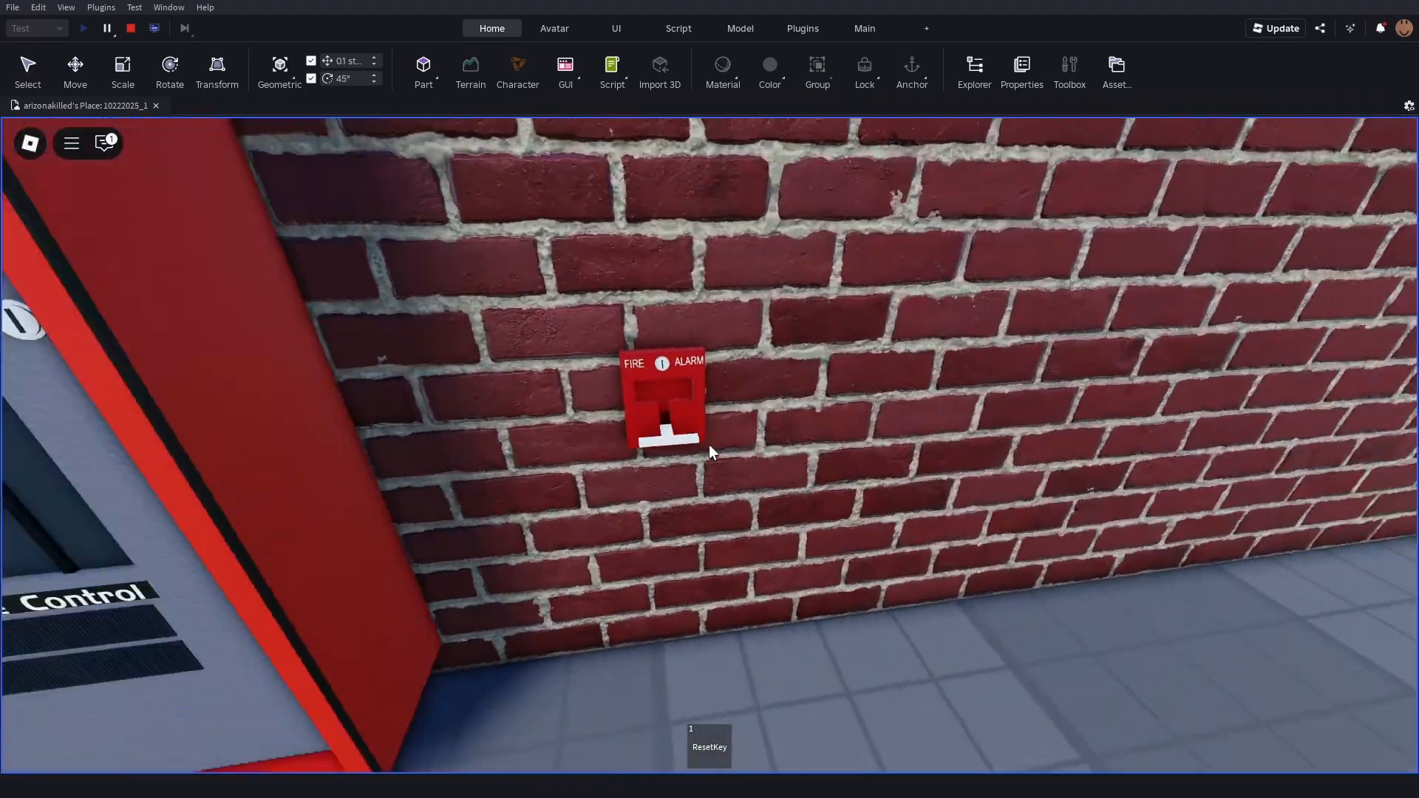
pyautogui.press('1')
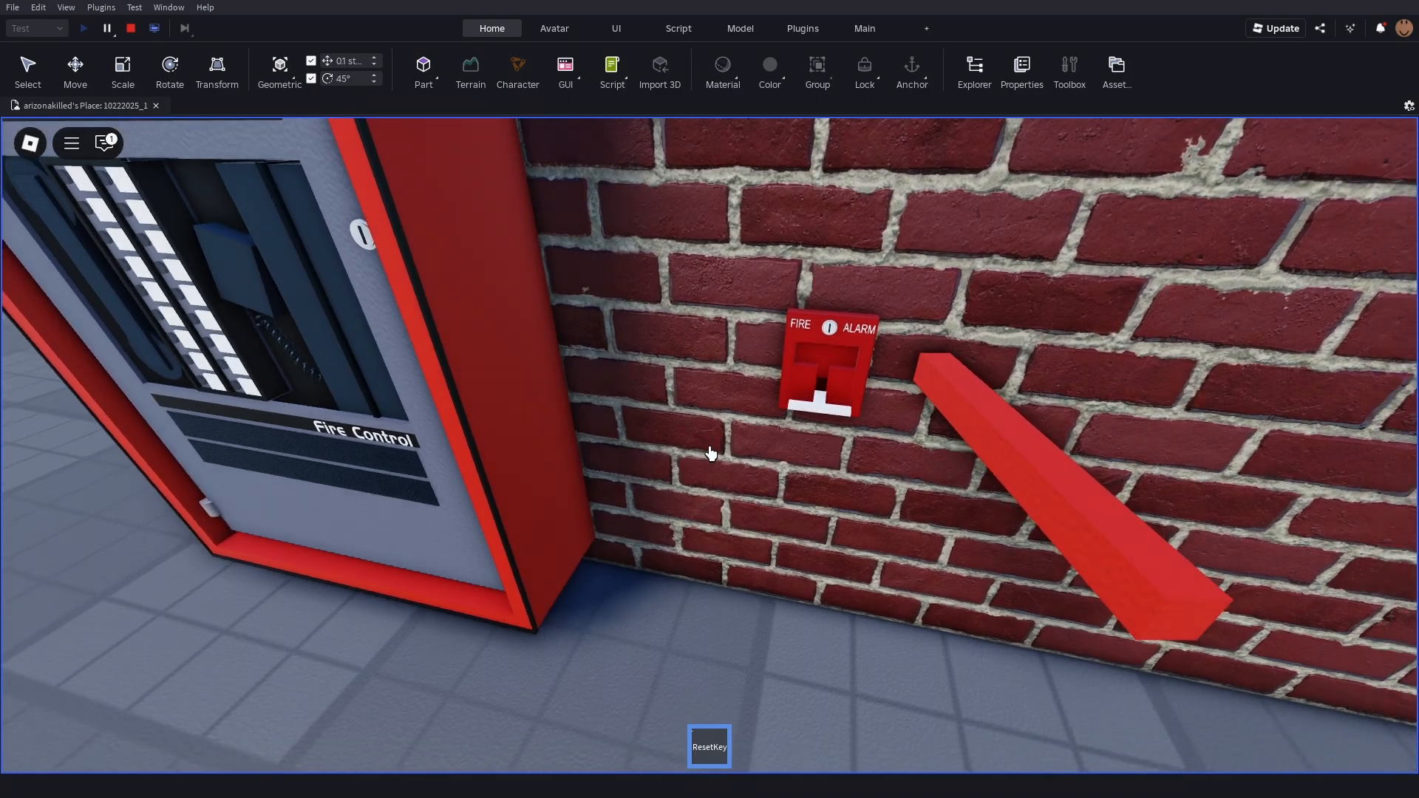
pyautogui.press('w')
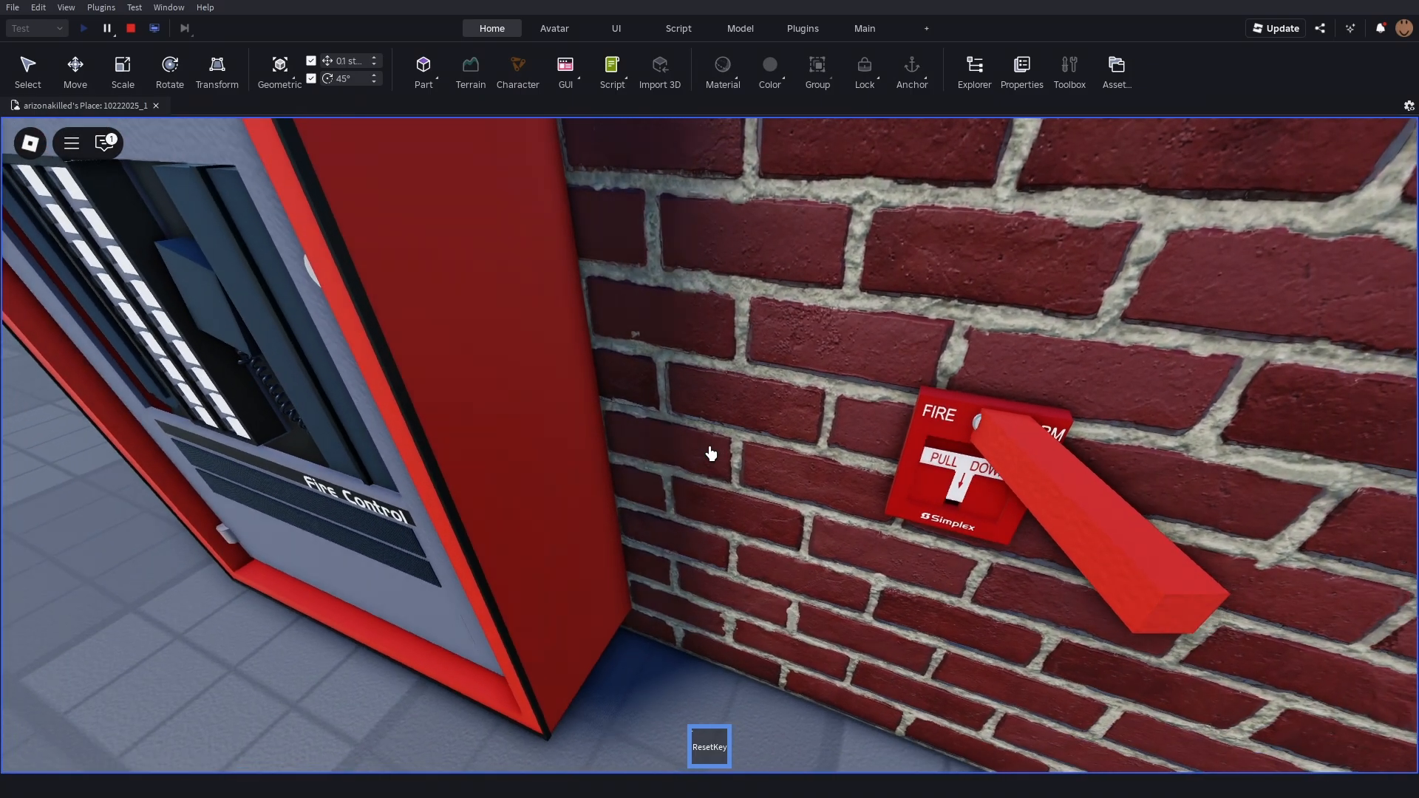
pyautogui.press('1')
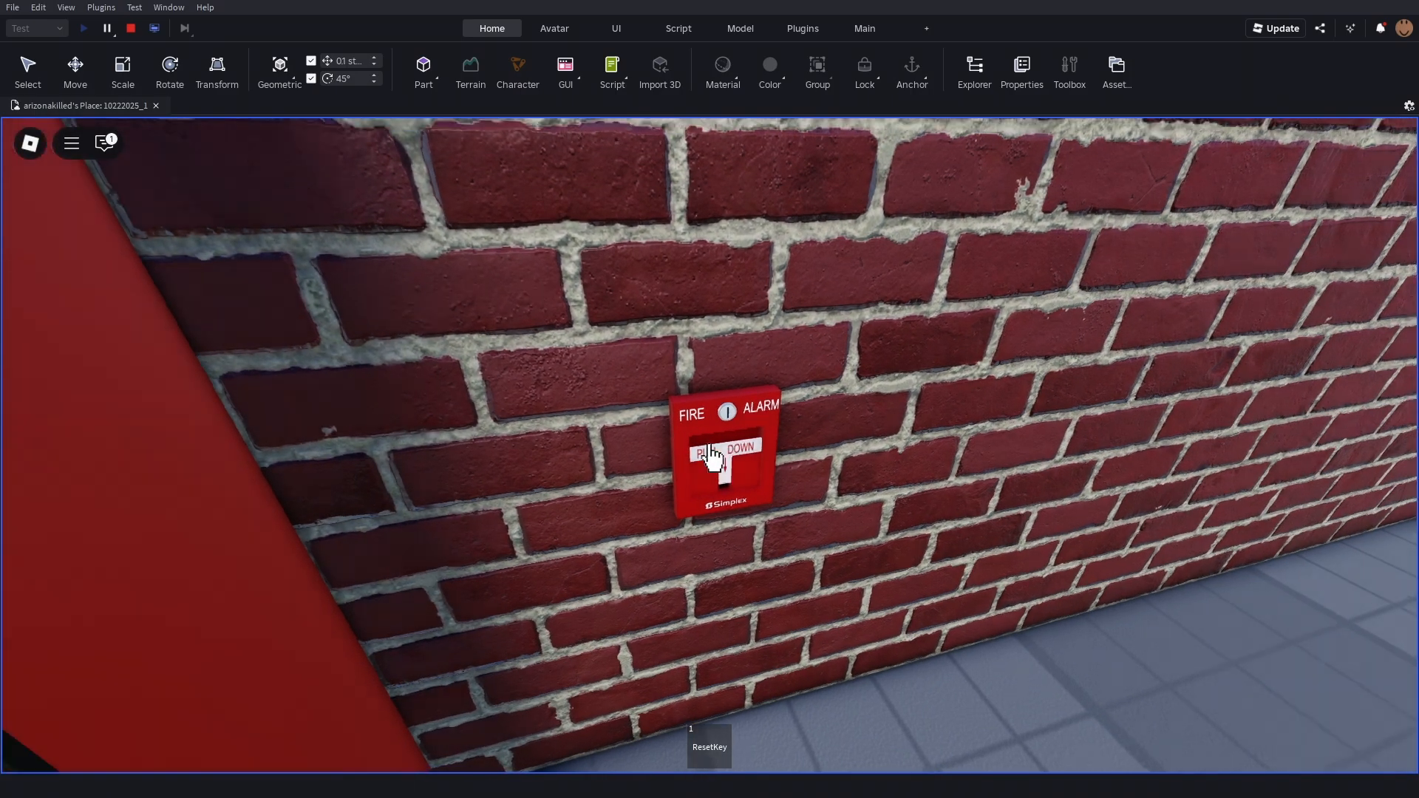
# Walk back to the Simplex 4100ES panel and reset the acknowledged alarm.
pyautogui.press('a')
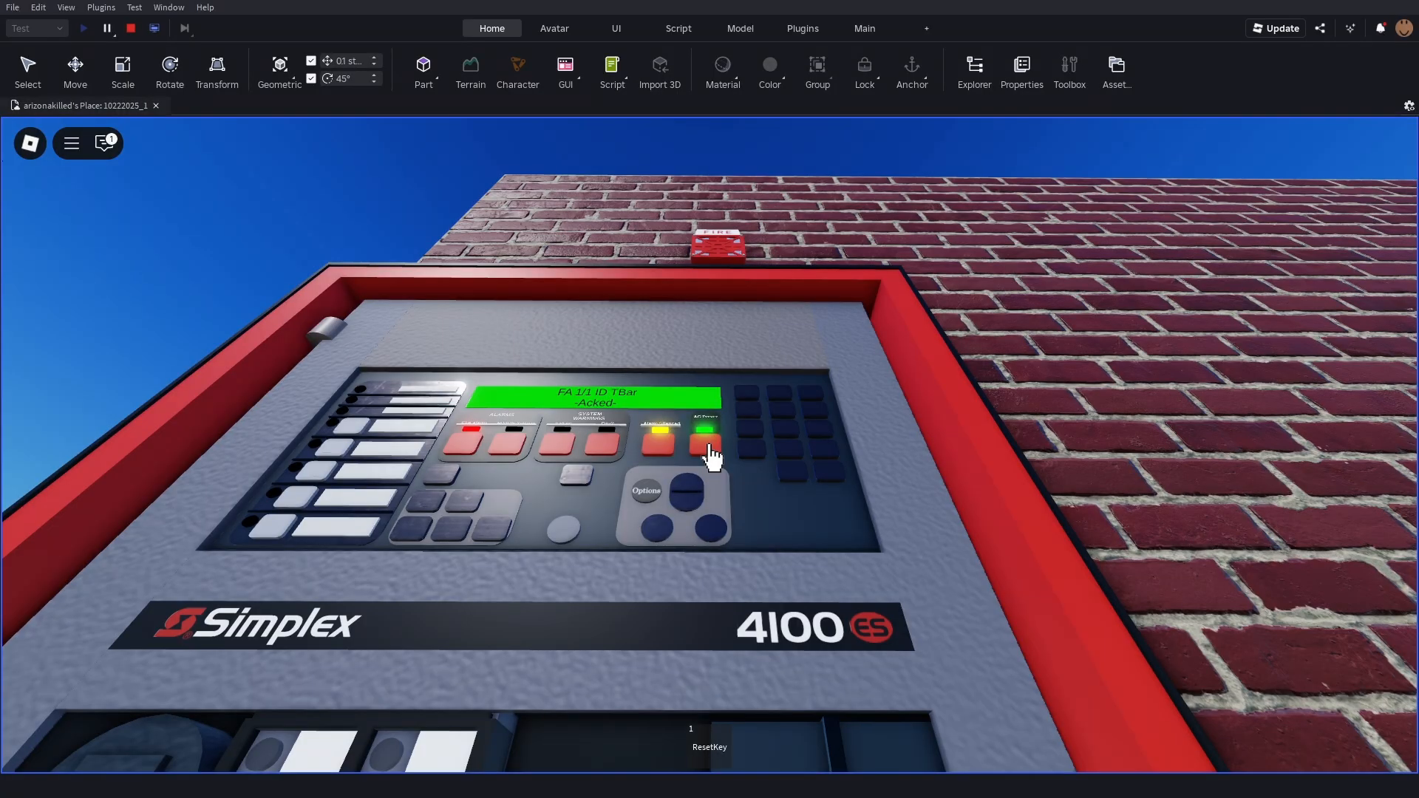
pyautogui.press('s')
pyautogui.press('w')
pyautogui.press('a')
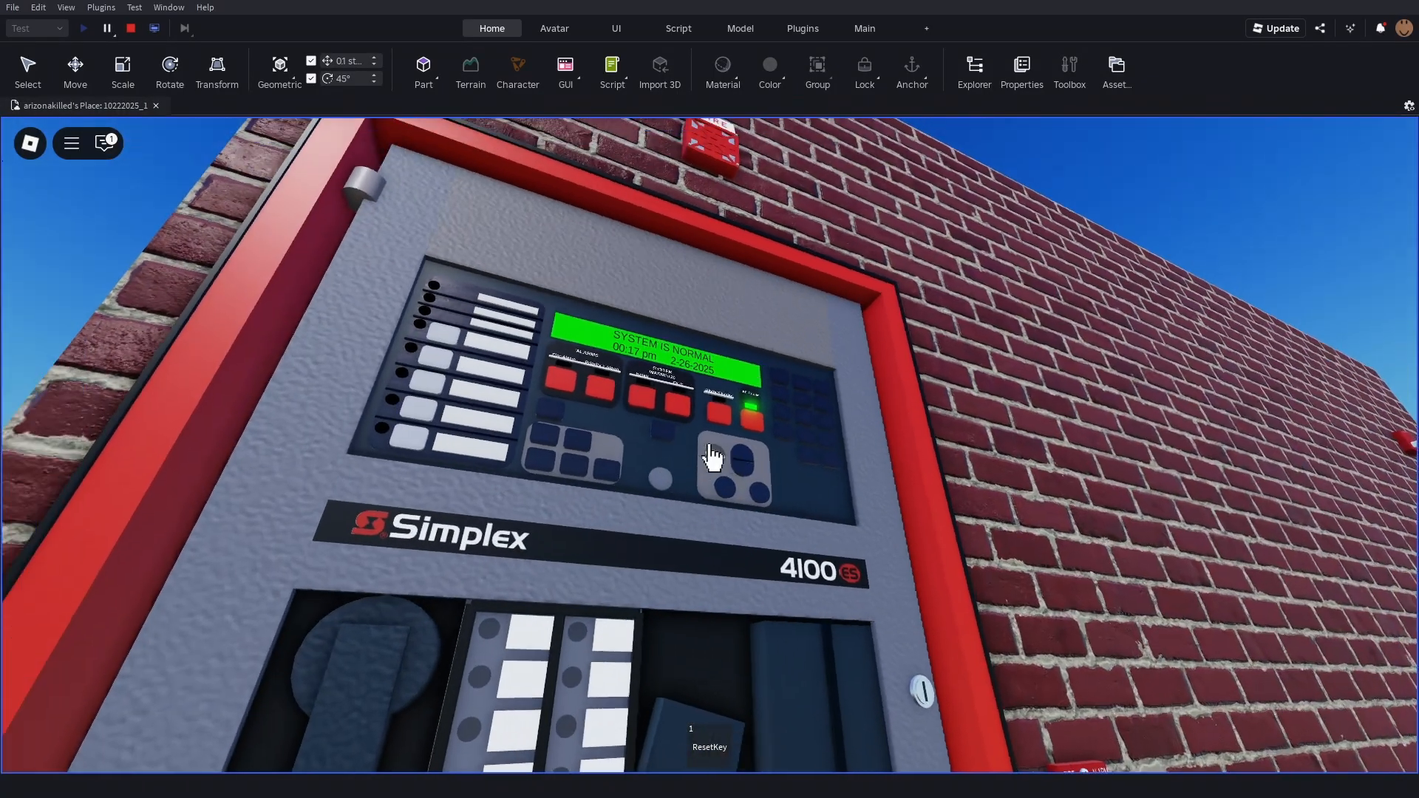
# Open the Options menu on the Simplex 4100ES panel.
pyautogui.click(711, 451)
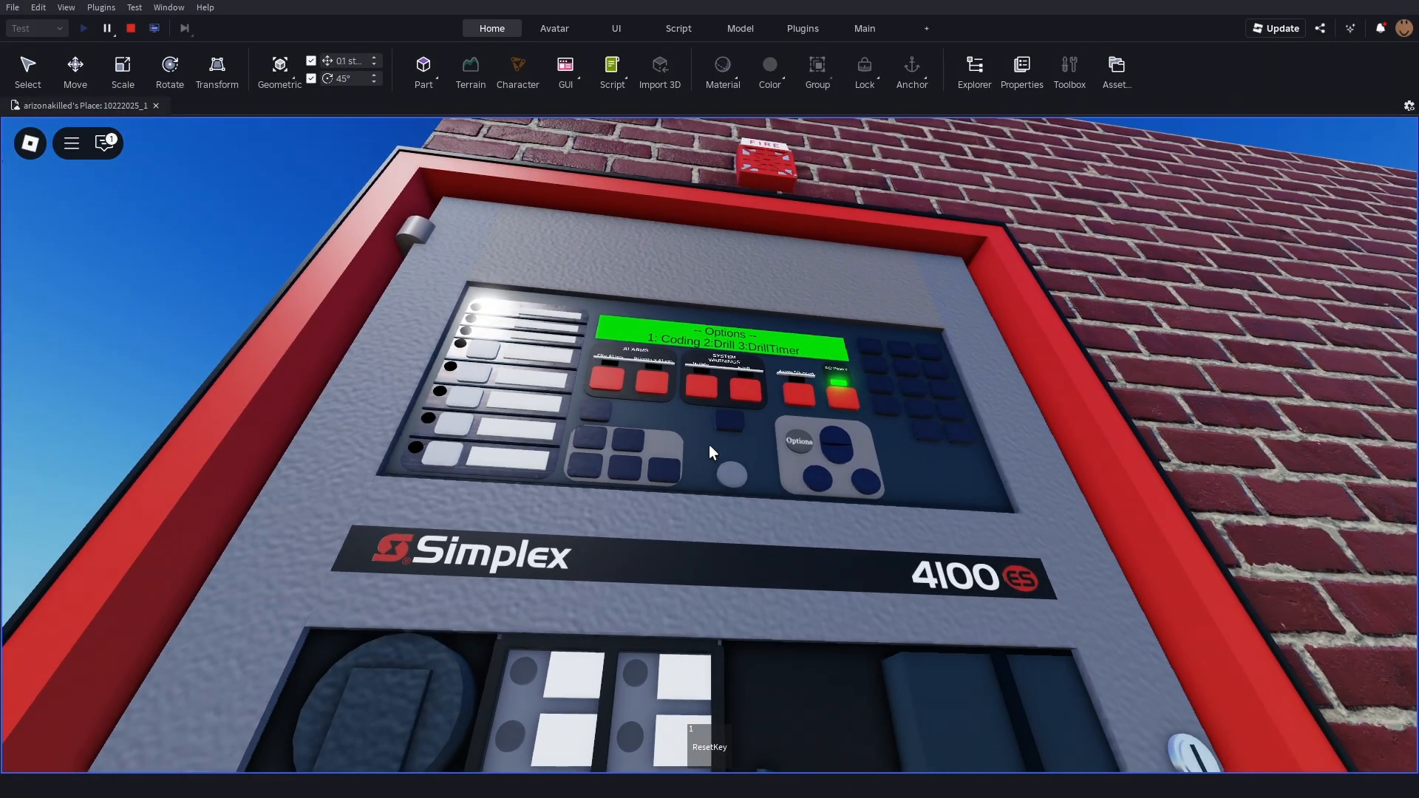
pyautogui.press('s')
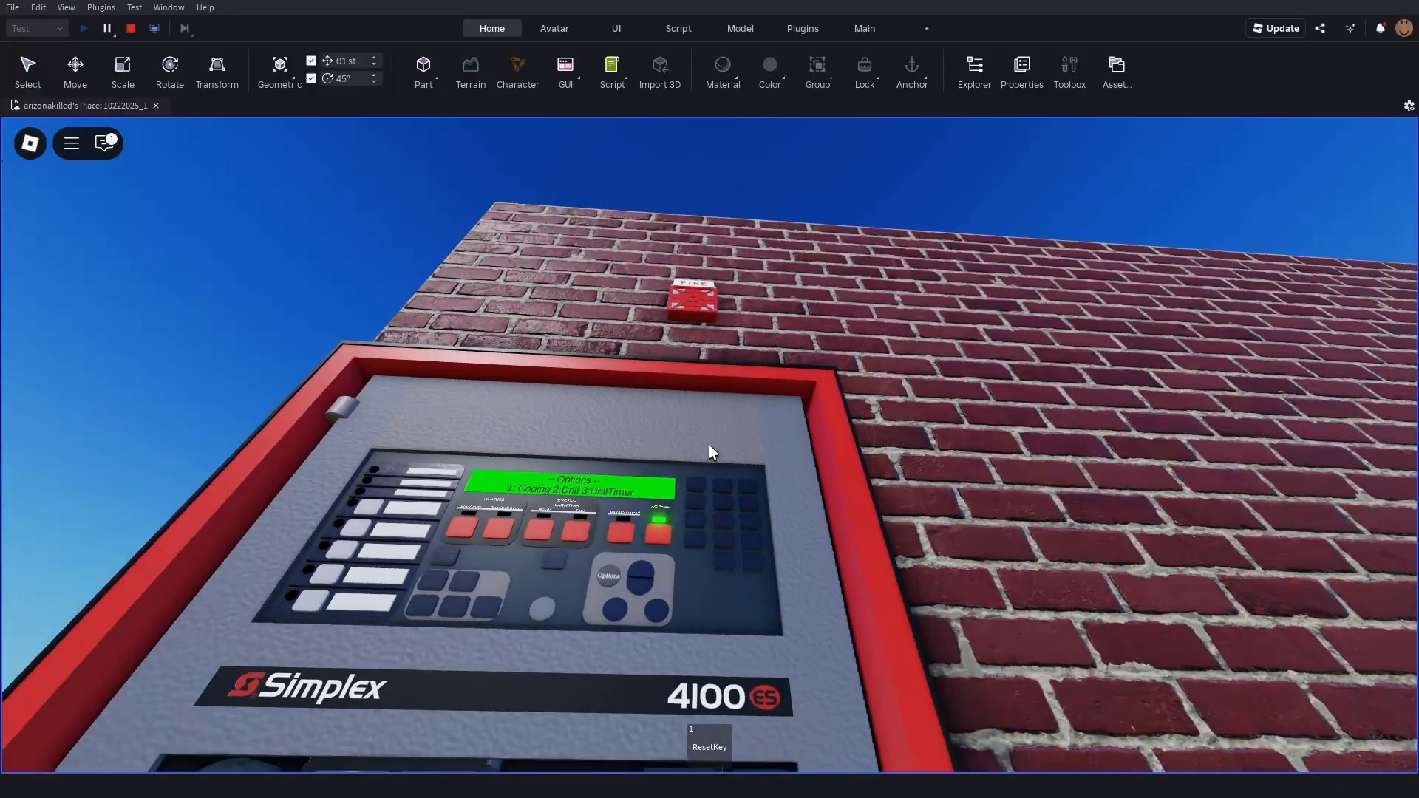
pyautogui.press('w')
# Walk around the brick wall, activate the T-bar pull station and observe the notification devices from a distance.
pyautogui.press('1')
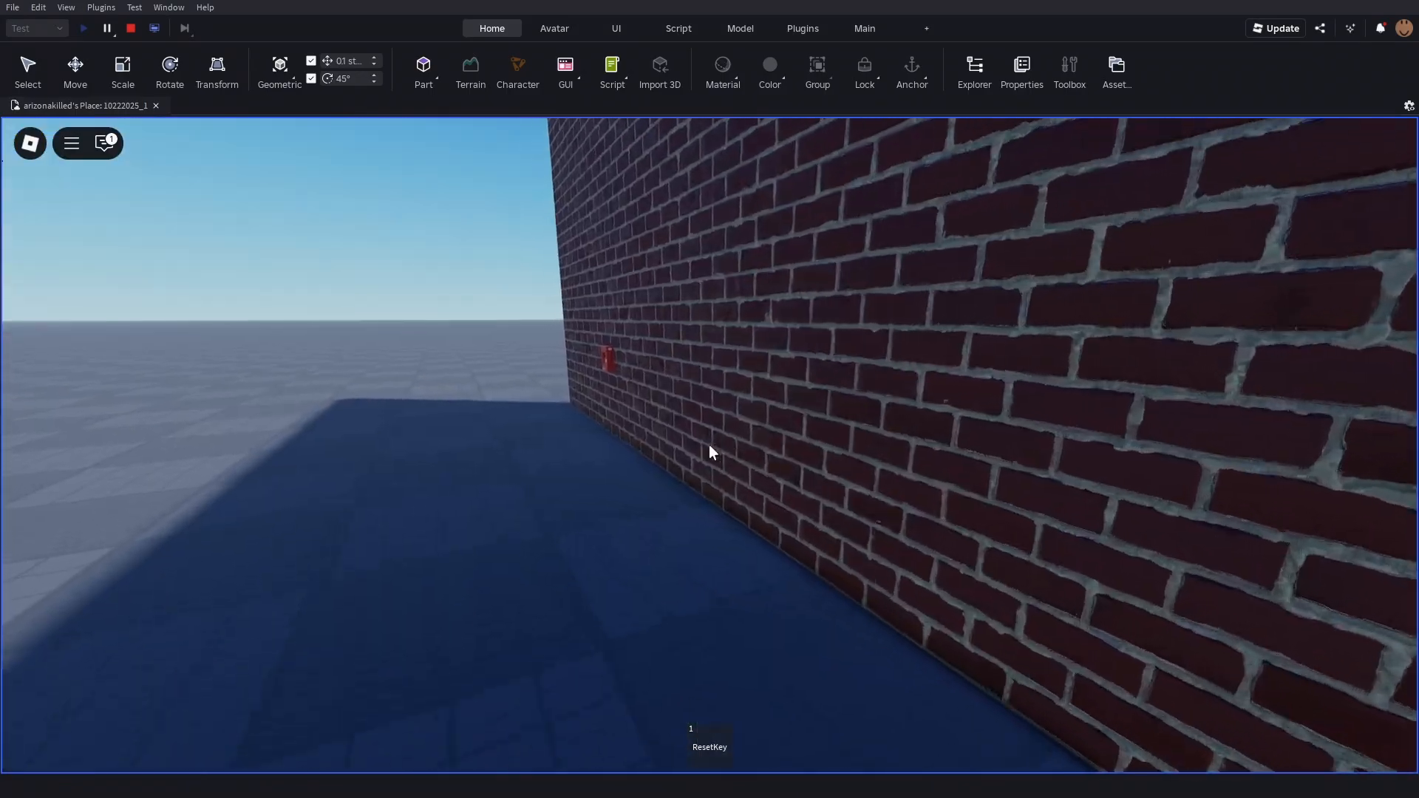
pyautogui.press('w')
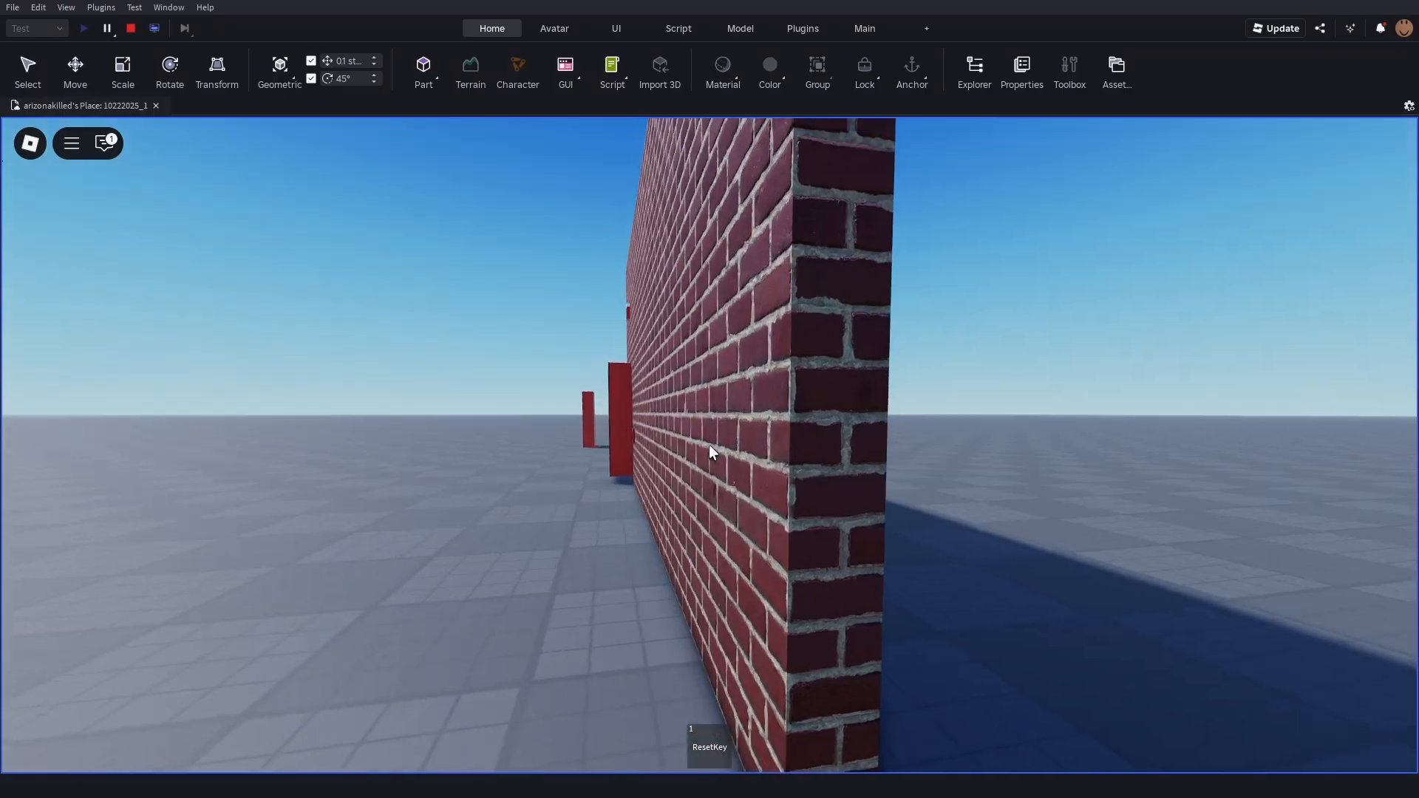
pyautogui.press('w')
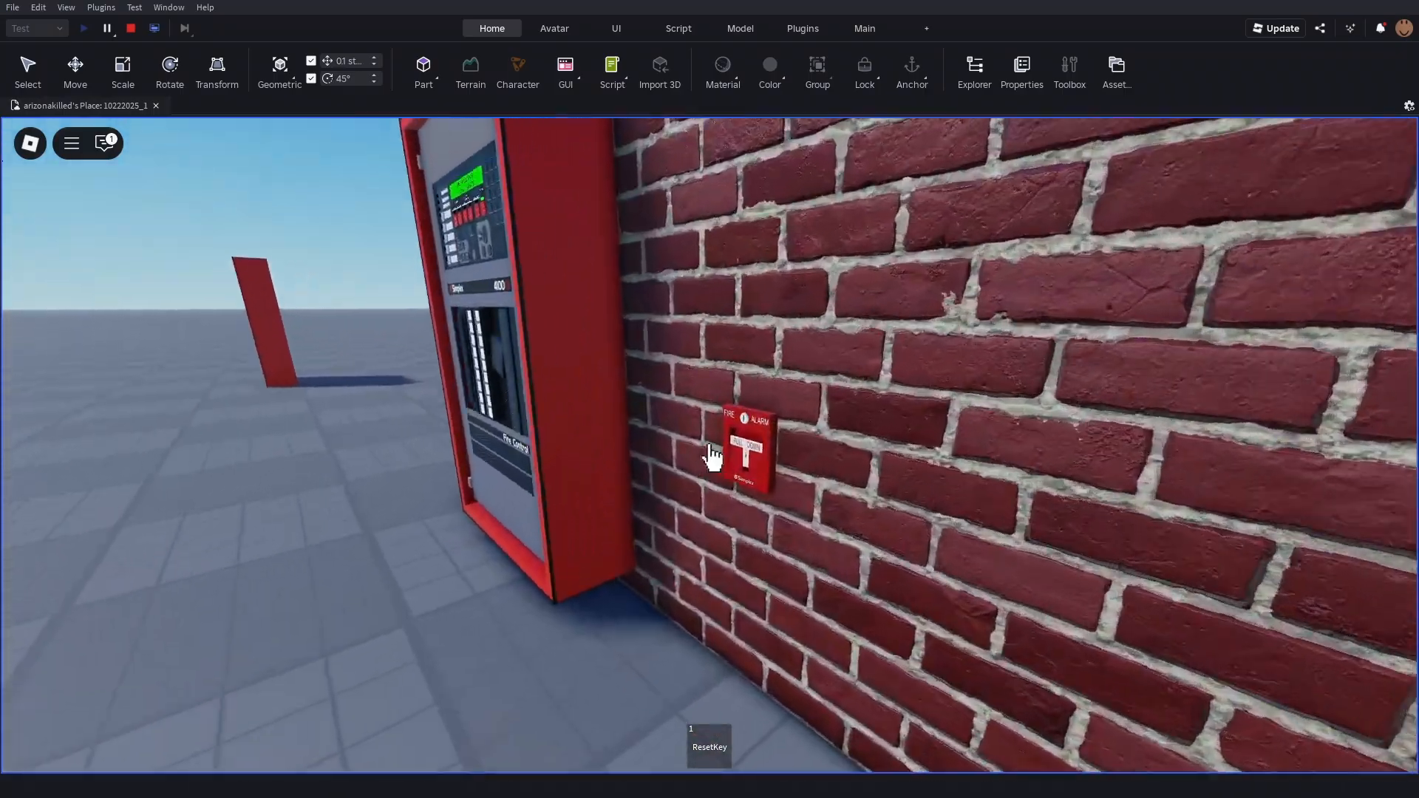
pyautogui.click(709, 447)
pyautogui.press('s')
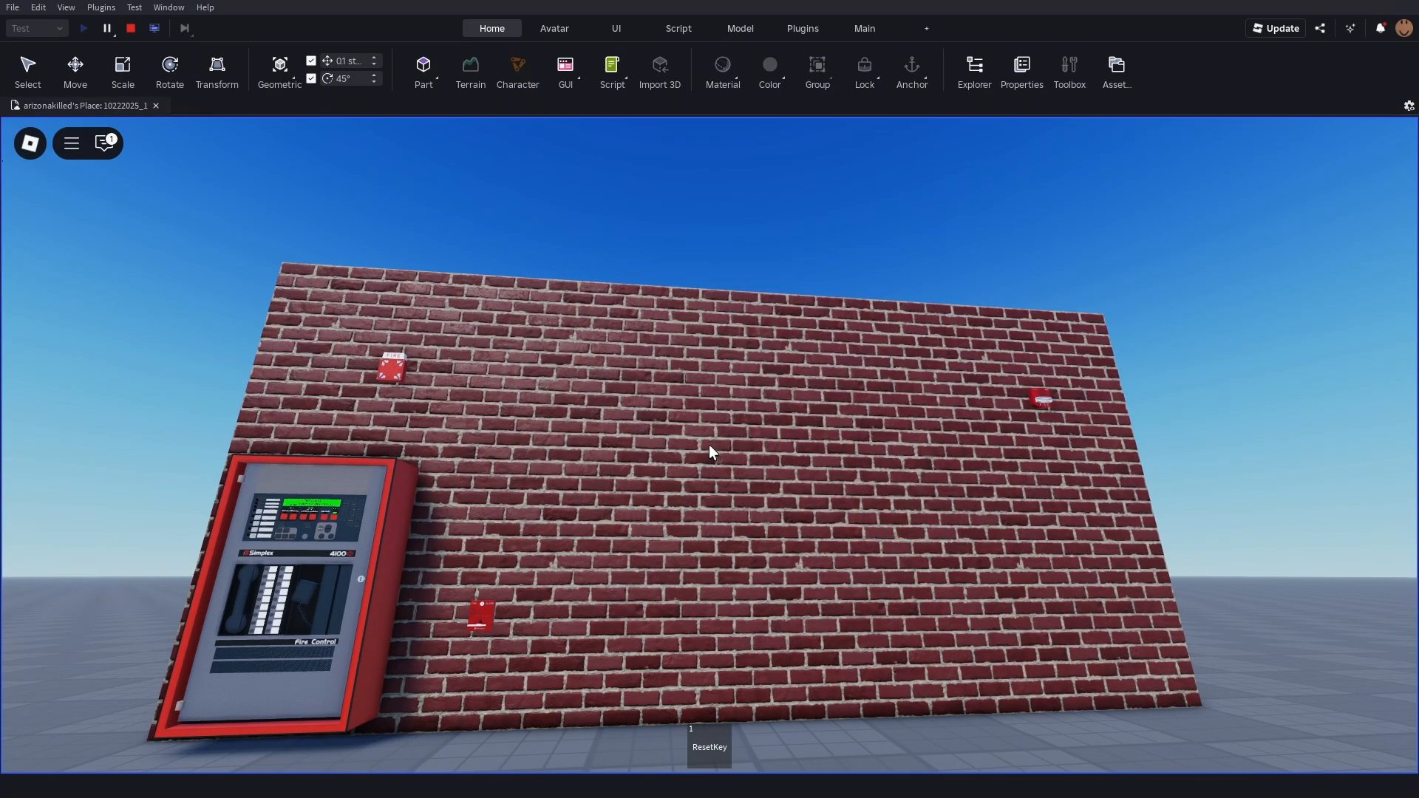
pyautogui.press('s')
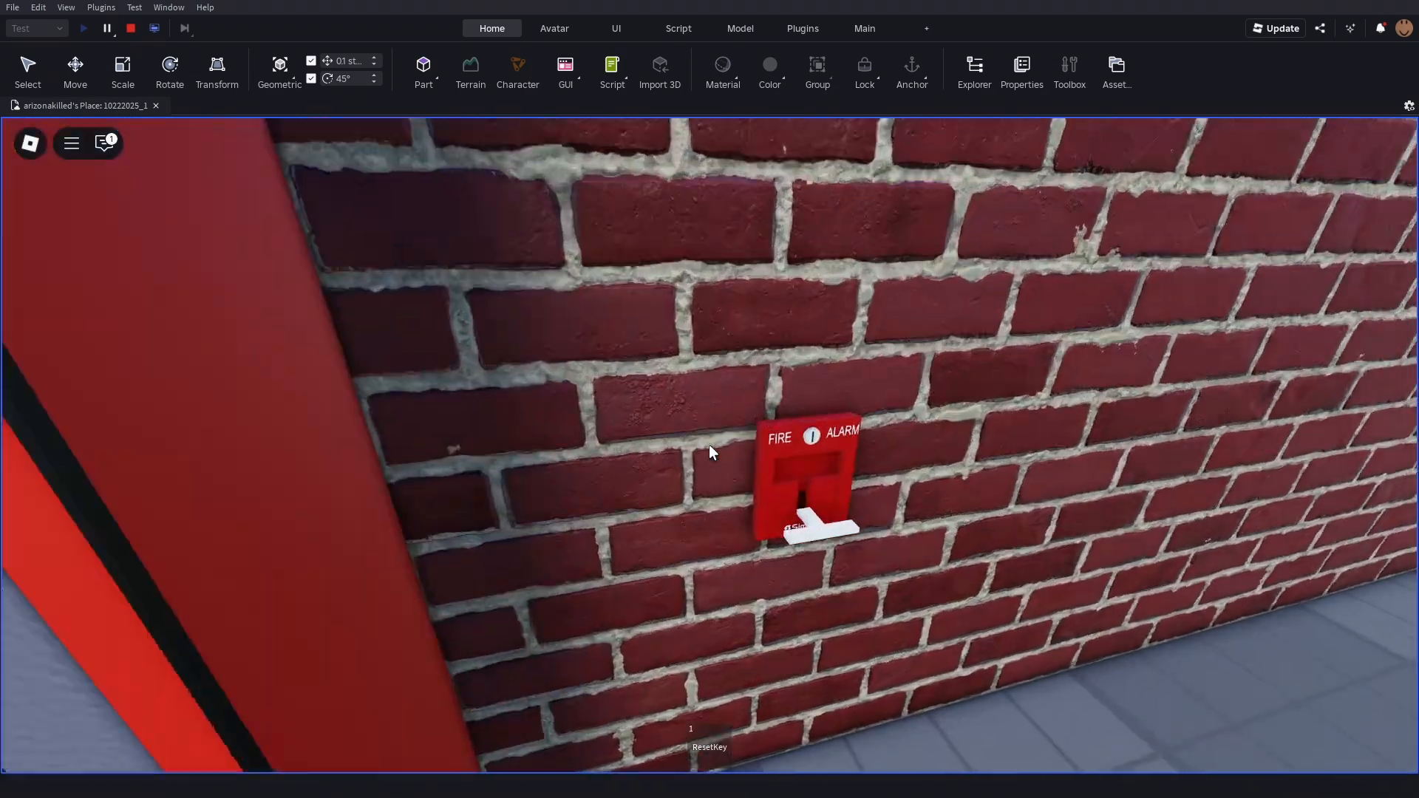
# Reset the T-bar pull station with the ResetKey and reset the fire alarm at the panel.
pyautogui.press('1')
pyautogui.click(708, 445)
pyautogui.press('1')
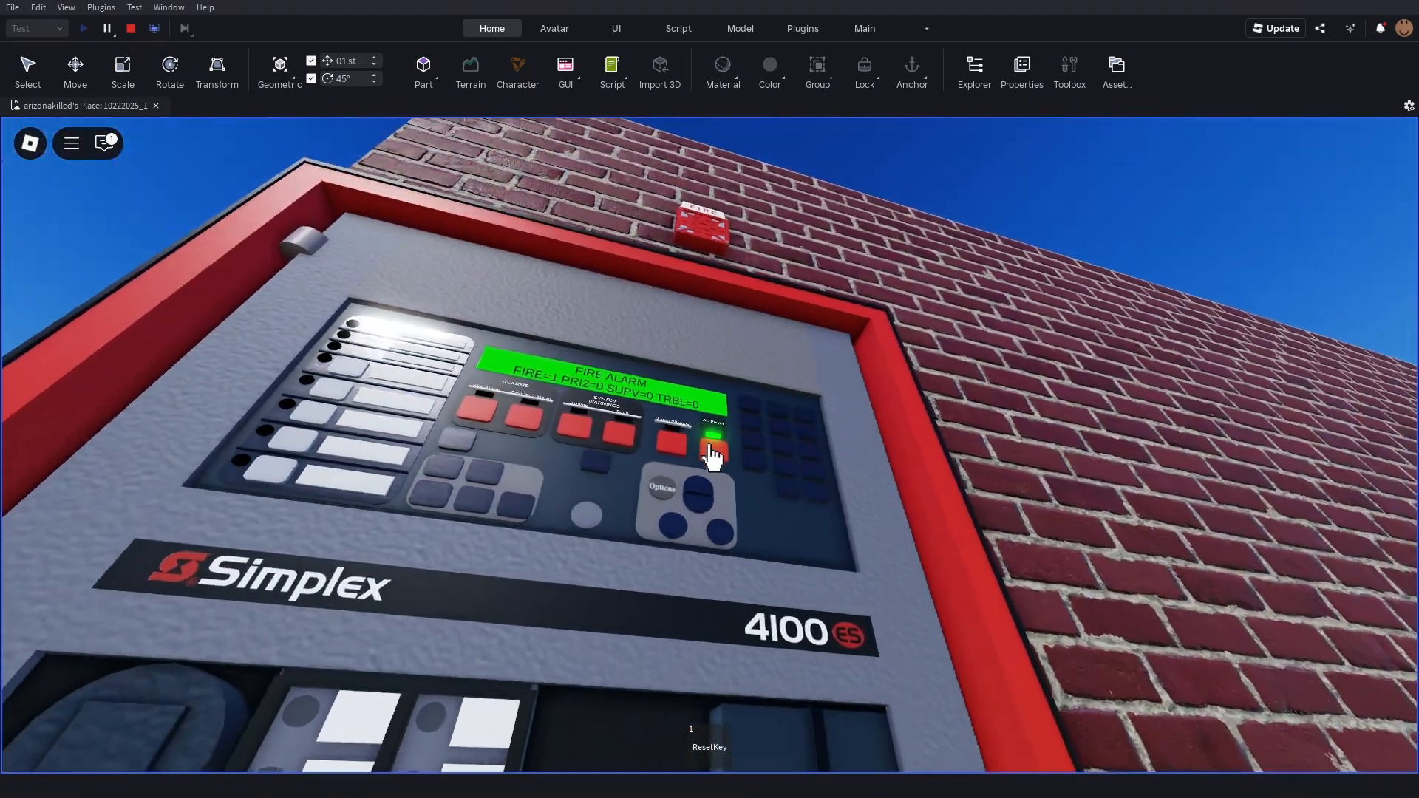
pyautogui.click(708, 445)
# Set the notification coding to 1 (T3) through the panel's Options menu.
pyautogui.press('s')
pyautogui.click(708, 445)
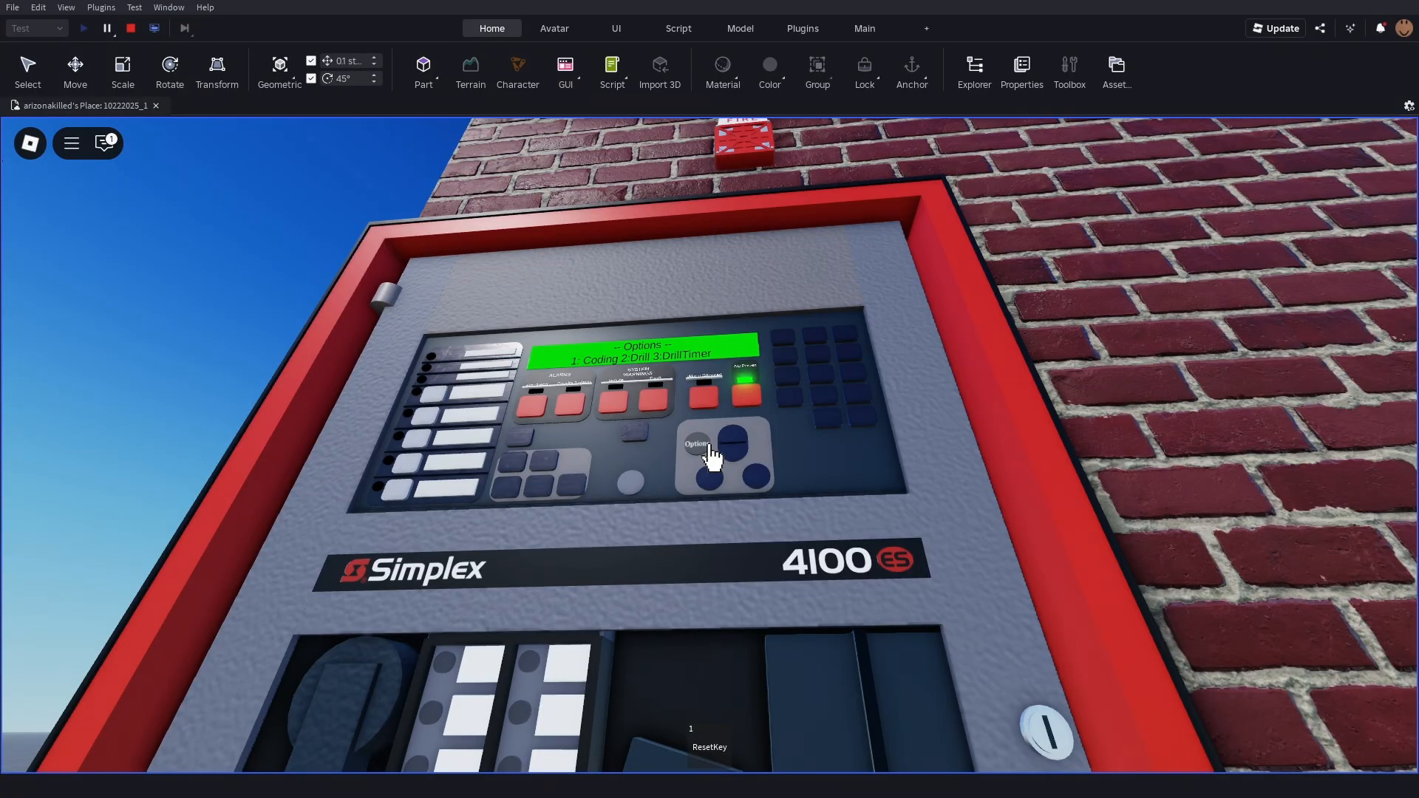
pyautogui.press('w')
pyautogui.click(708, 444)
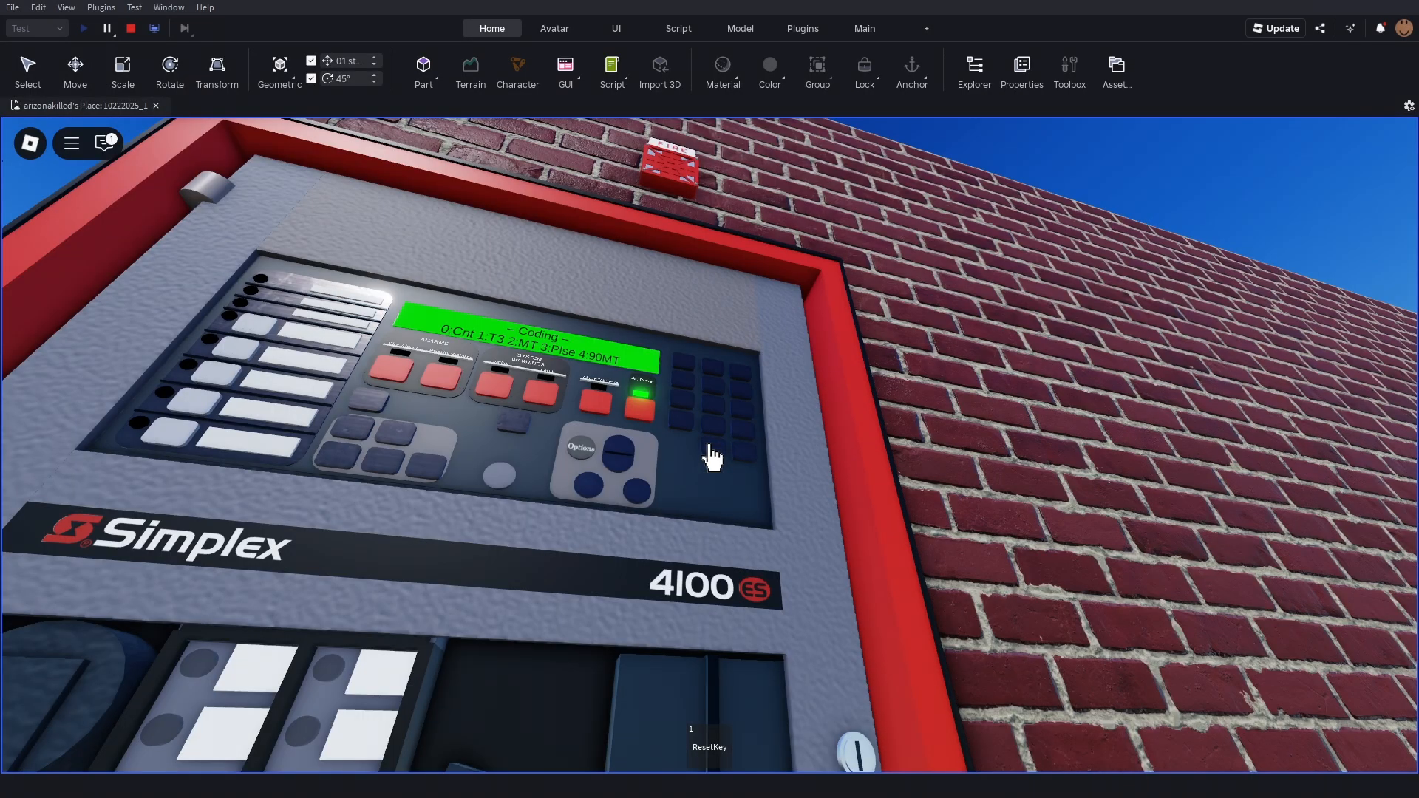
pyautogui.press('s')
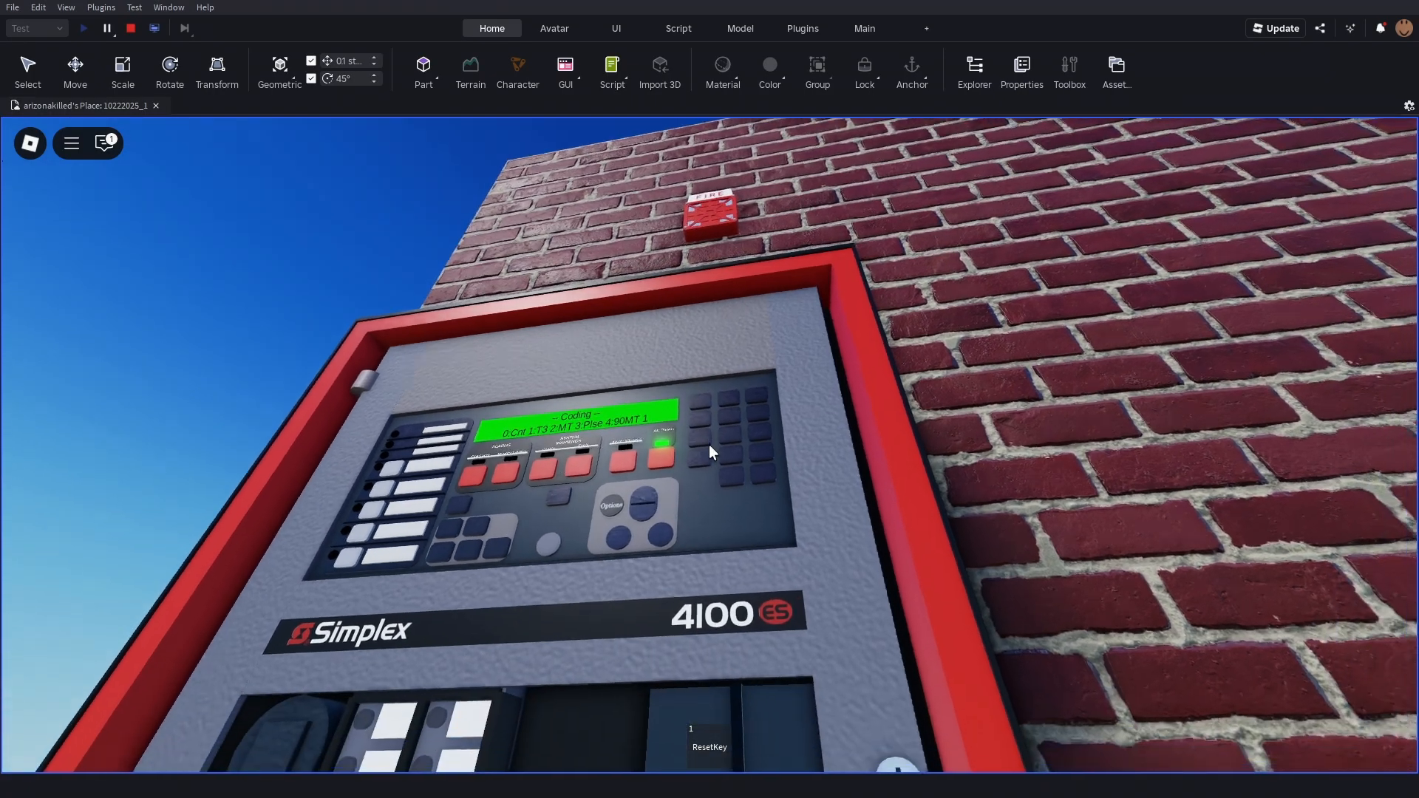
pyautogui.click(709, 447)
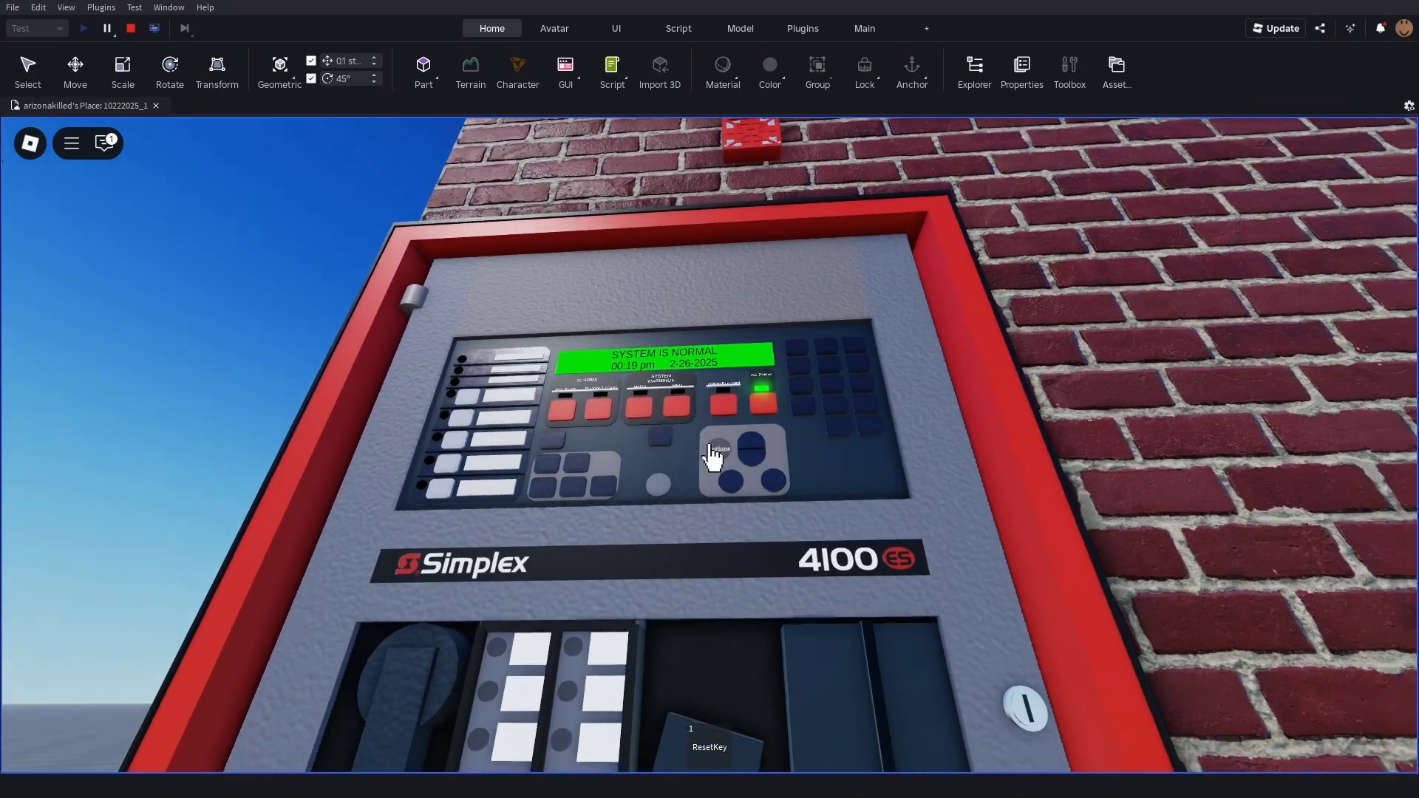
# Start a drill from the Options menu of the Simplex 4100ES panel.
pyautogui.click(708, 445)
pyautogui.press('w')
pyautogui.press('s')
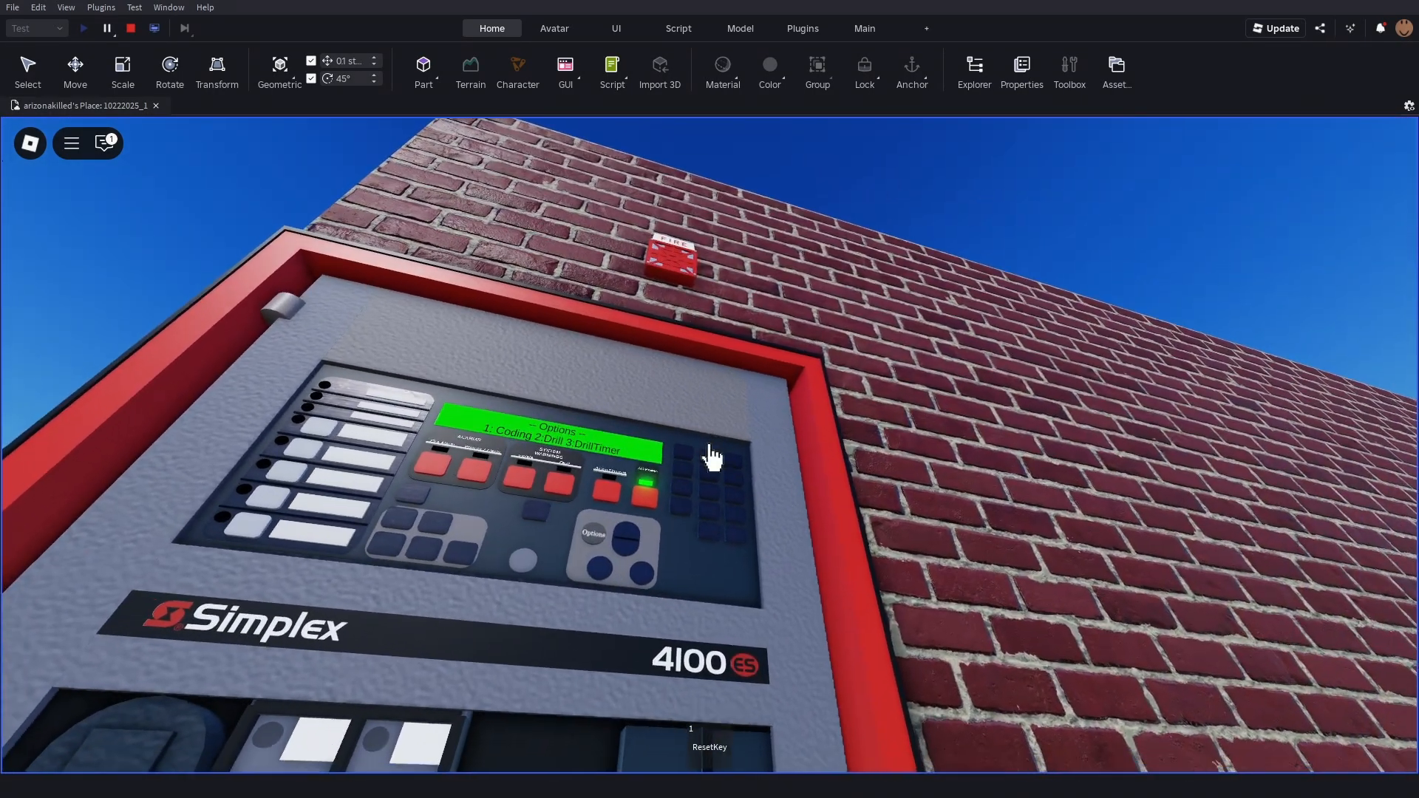
pyautogui.click(707, 445)
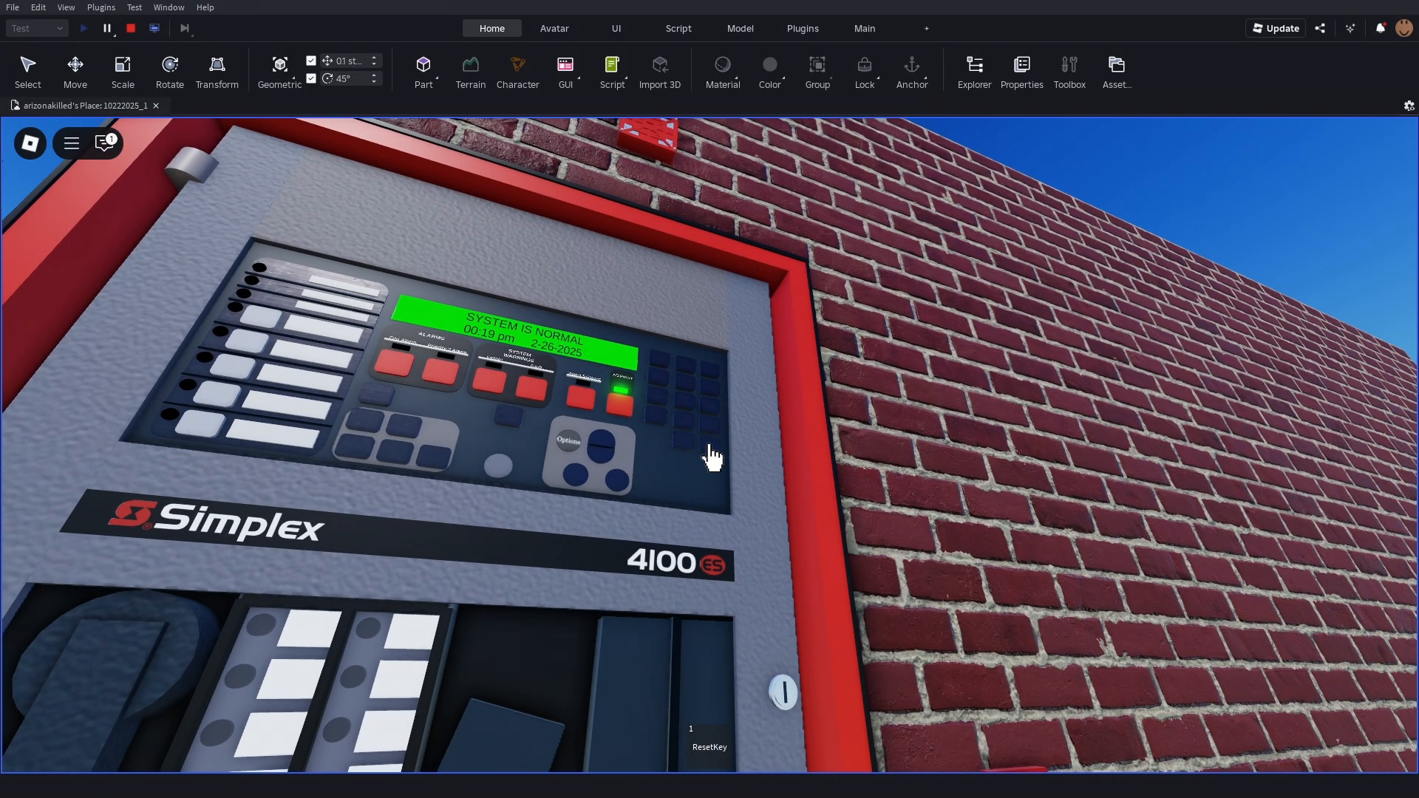
# Step back and walk around both sides of the brick wall to observe the notification devices during the drill.
pyautogui.press('s')
pyautogui.press('s')
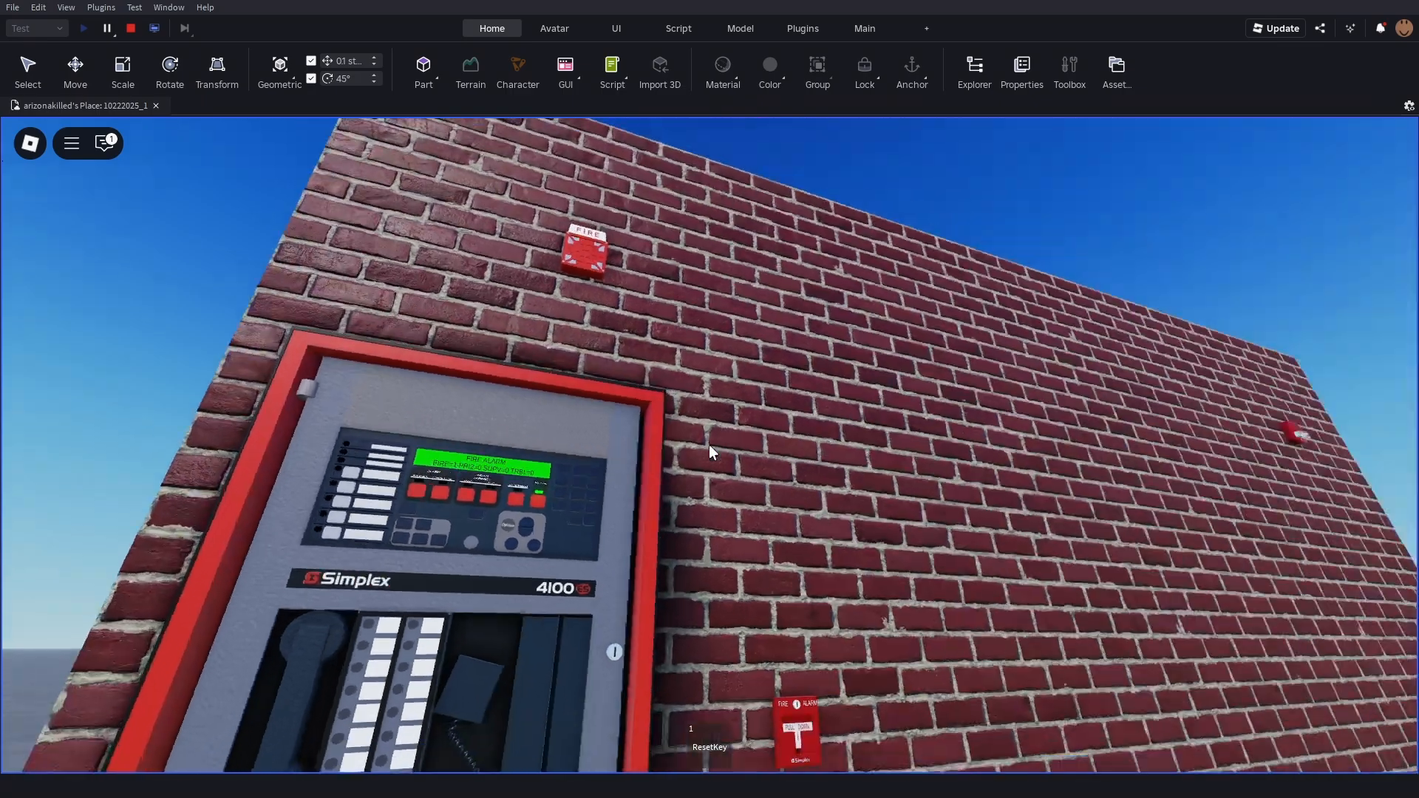
pyautogui.scroll(-5, 707, 445)
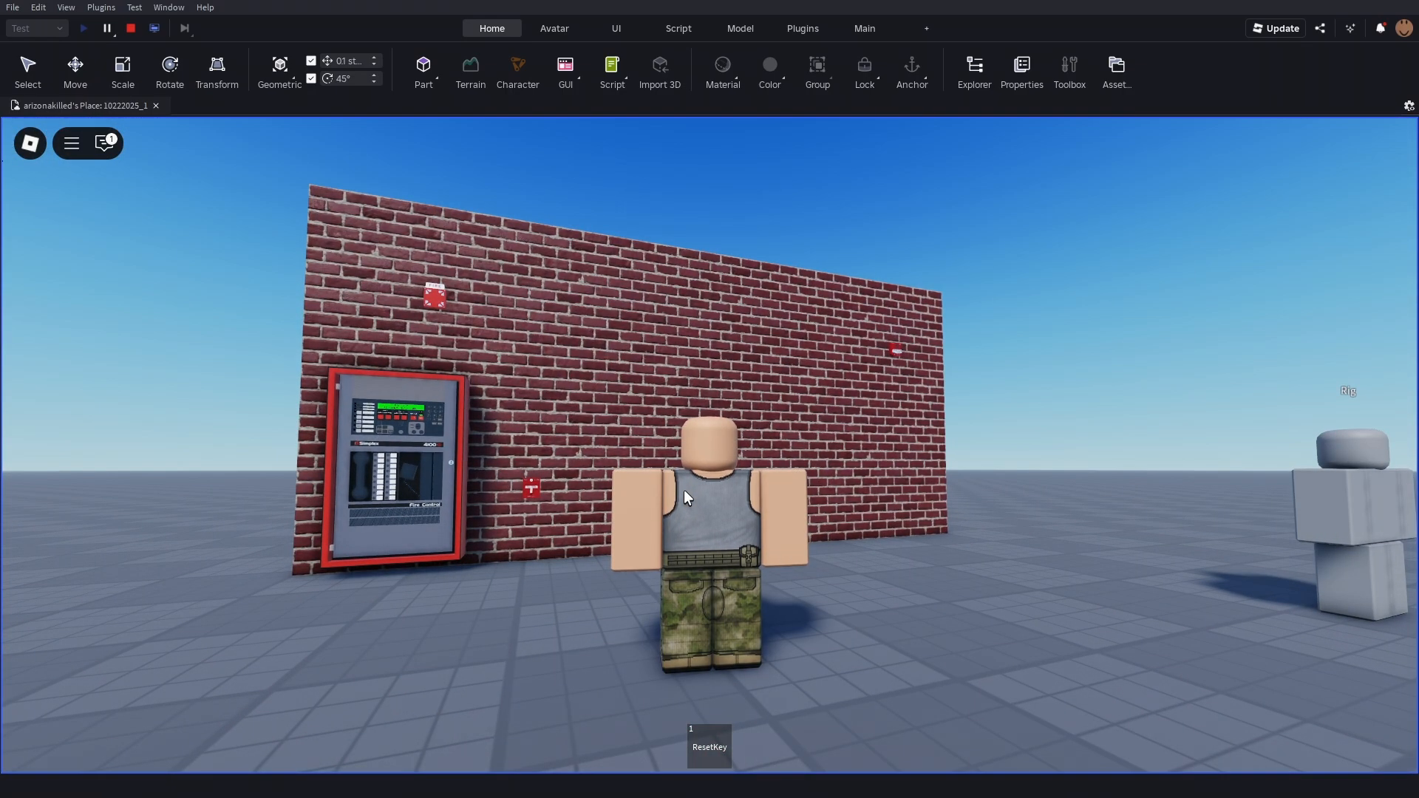
pyautogui.scroll(5, 684, 489)
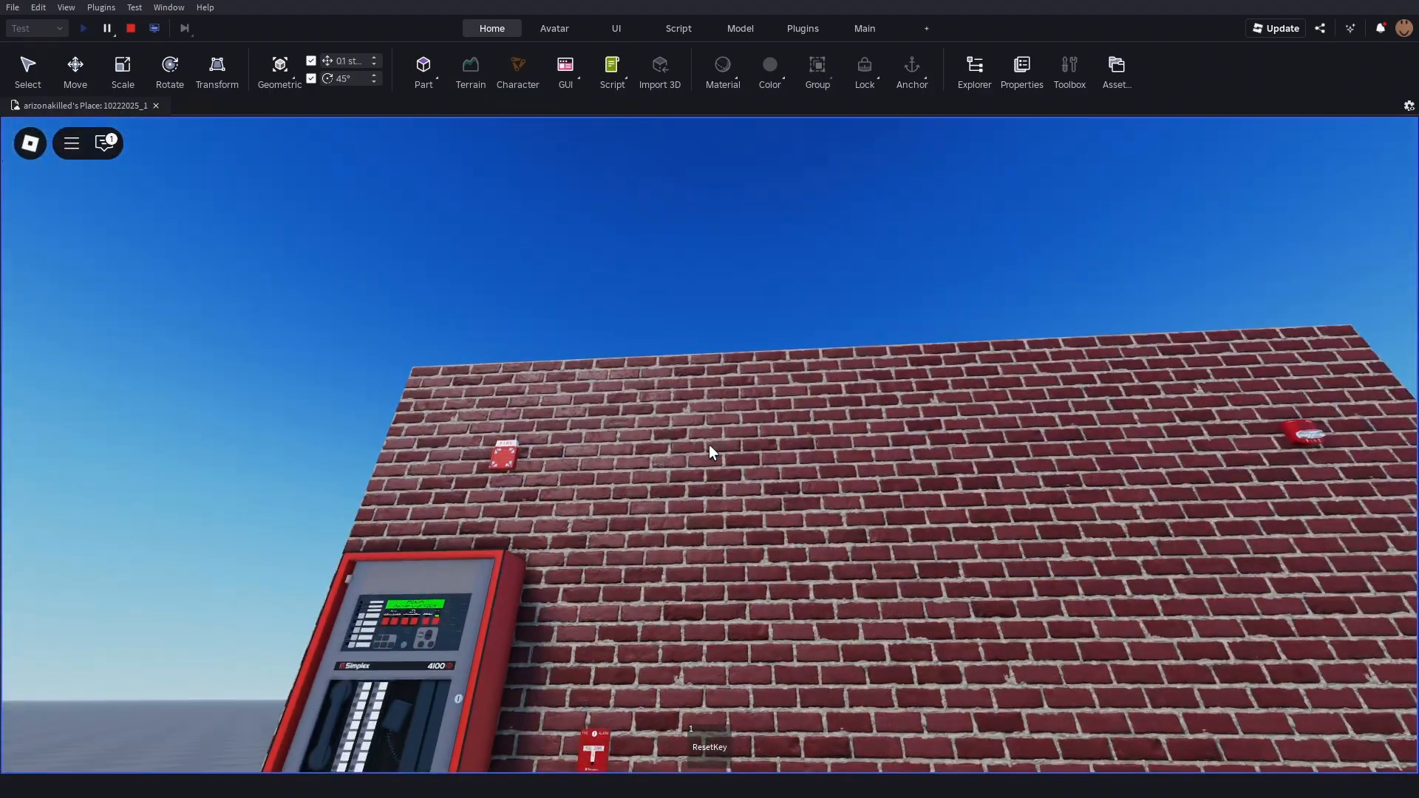
pyautogui.press('w')
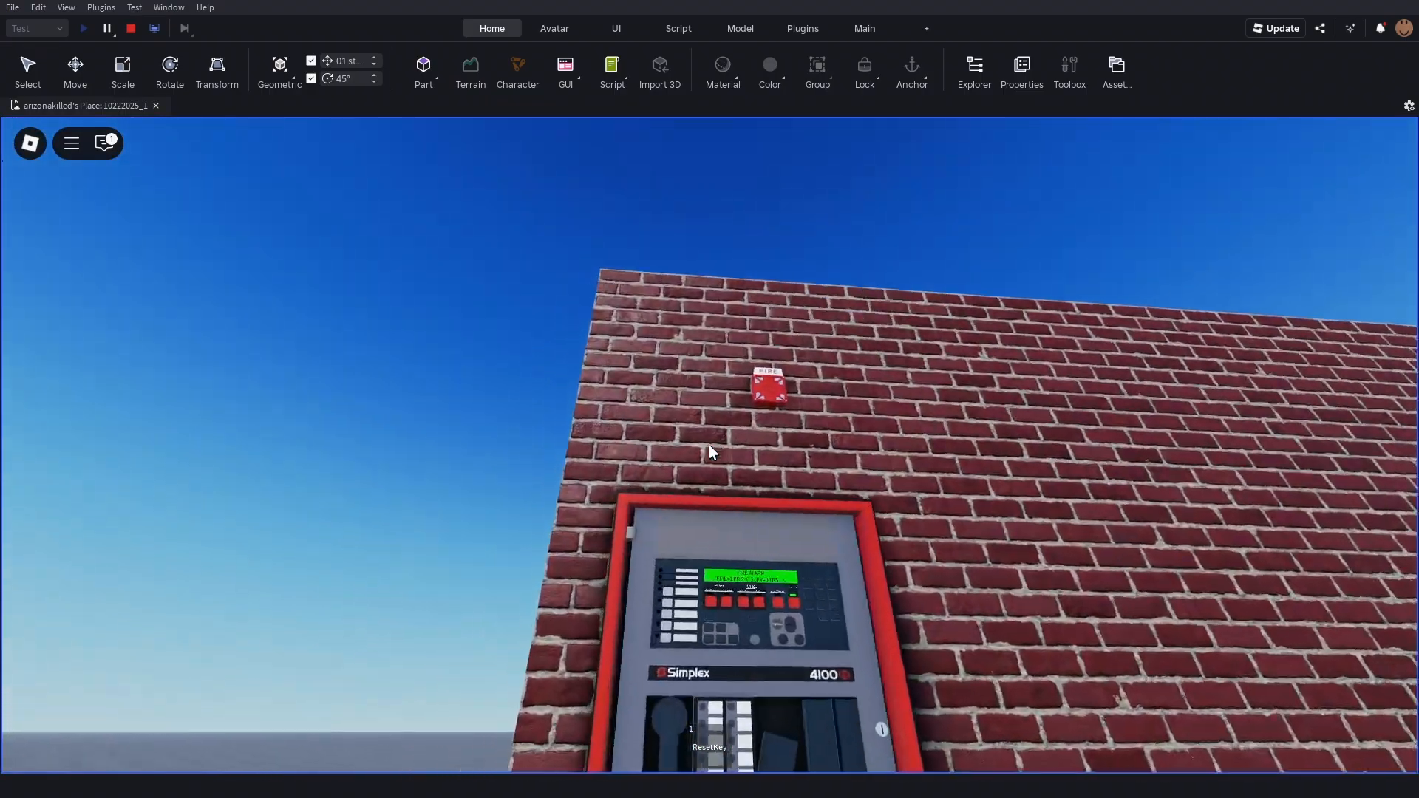
pyautogui.press('w')
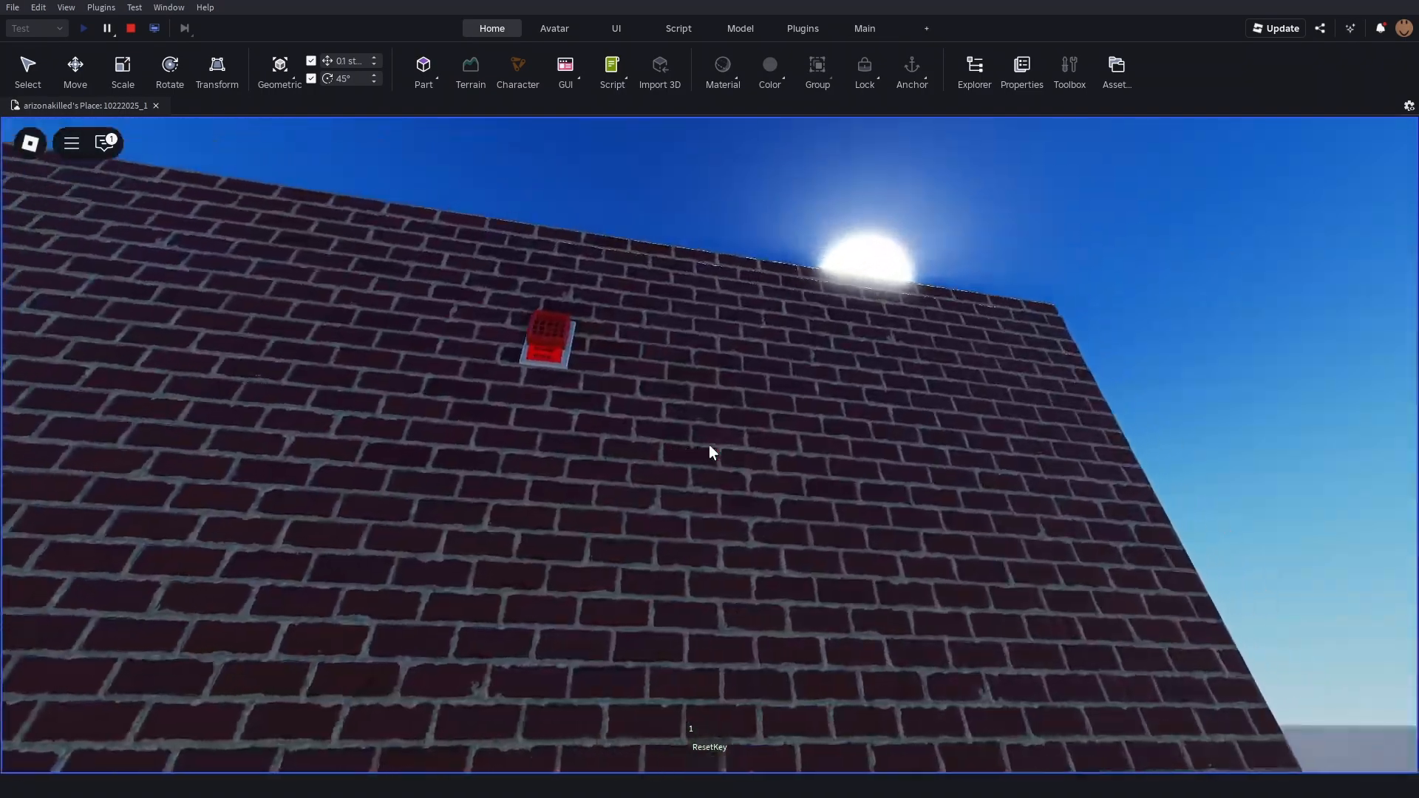
pyautogui.press('w')
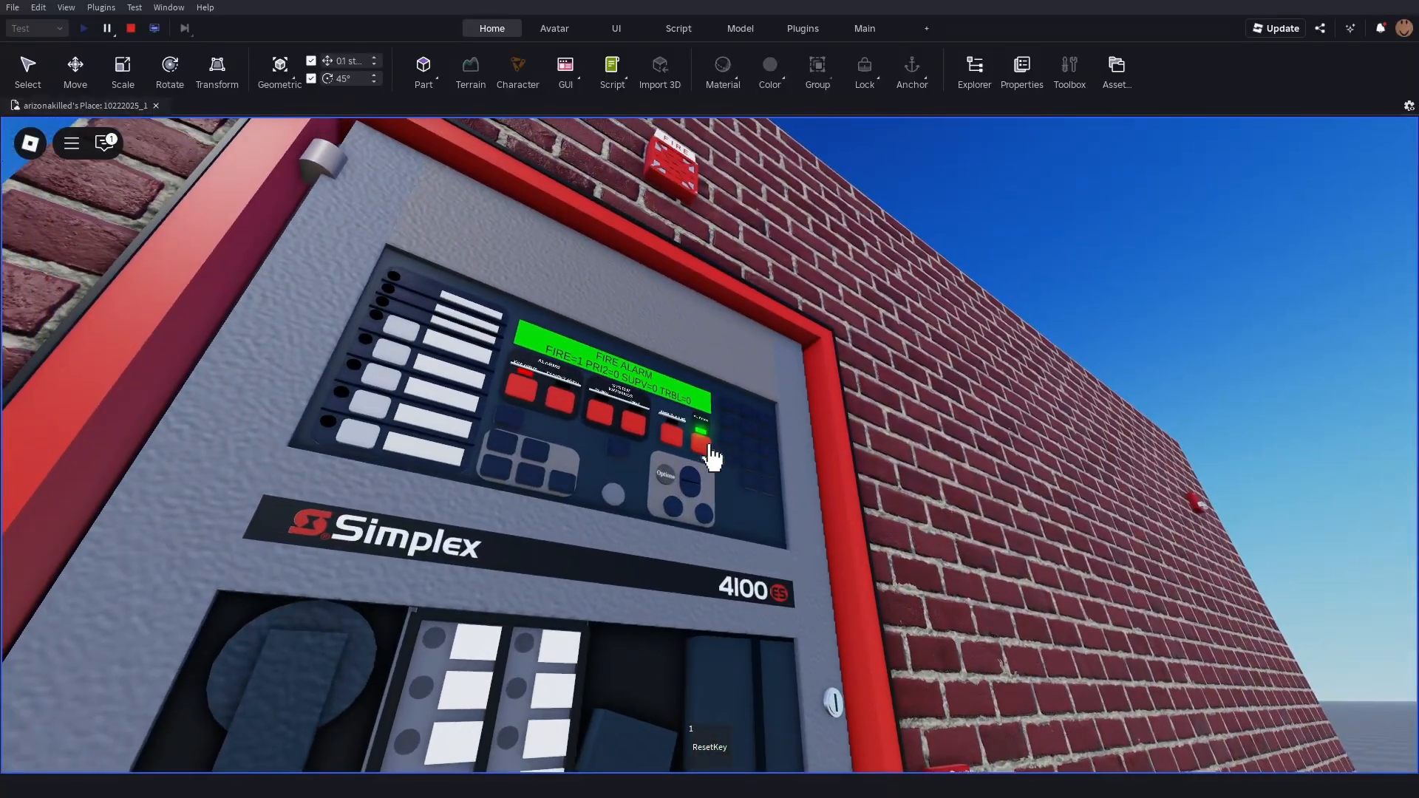
# Reset the fire alarm at the Simplex 4100ES panel and set the notification coding to 4 (90MT).
pyautogui.click(708, 447)
pyautogui.press('w')
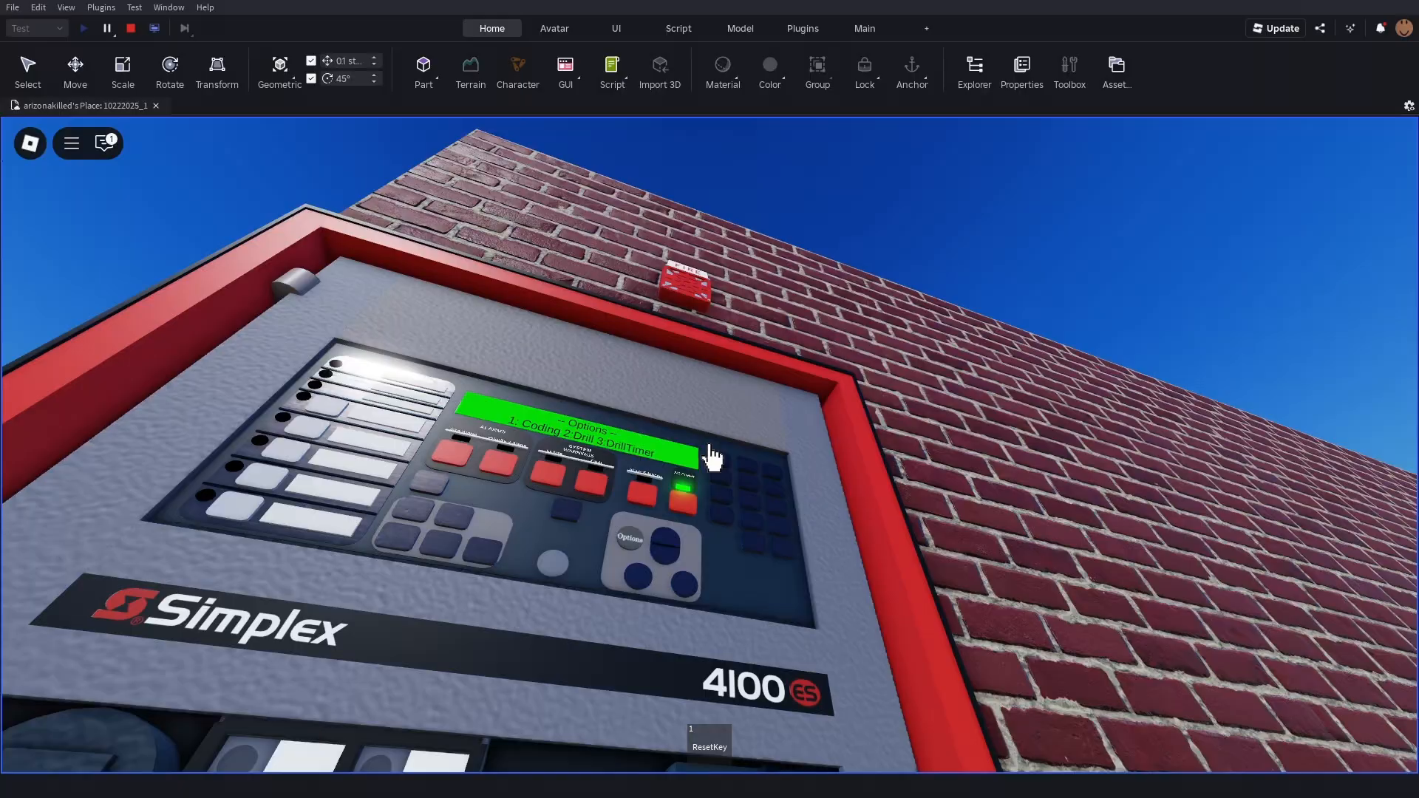
pyautogui.click(708, 446)
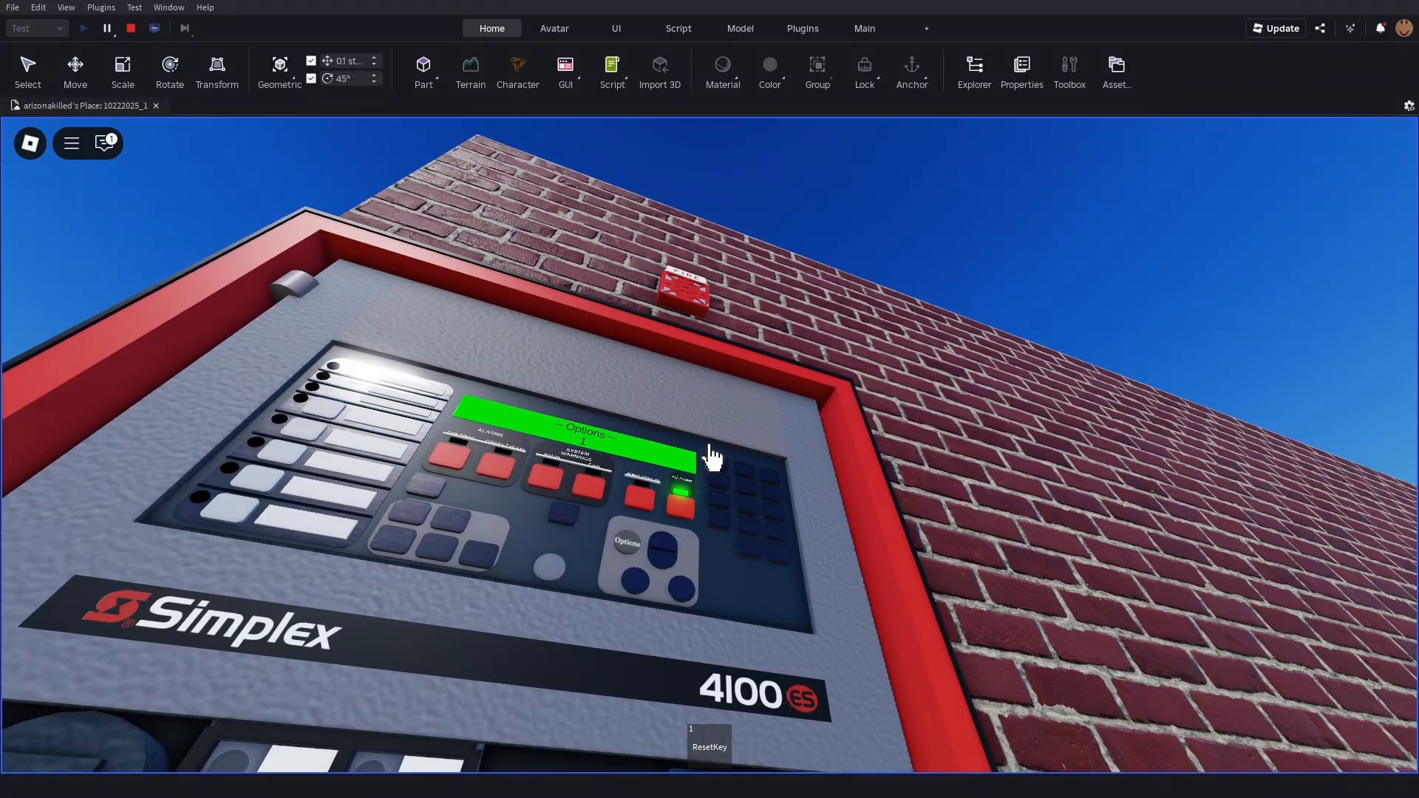
pyautogui.scroll(-2, 709, 446)
pyautogui.click(550, 376)
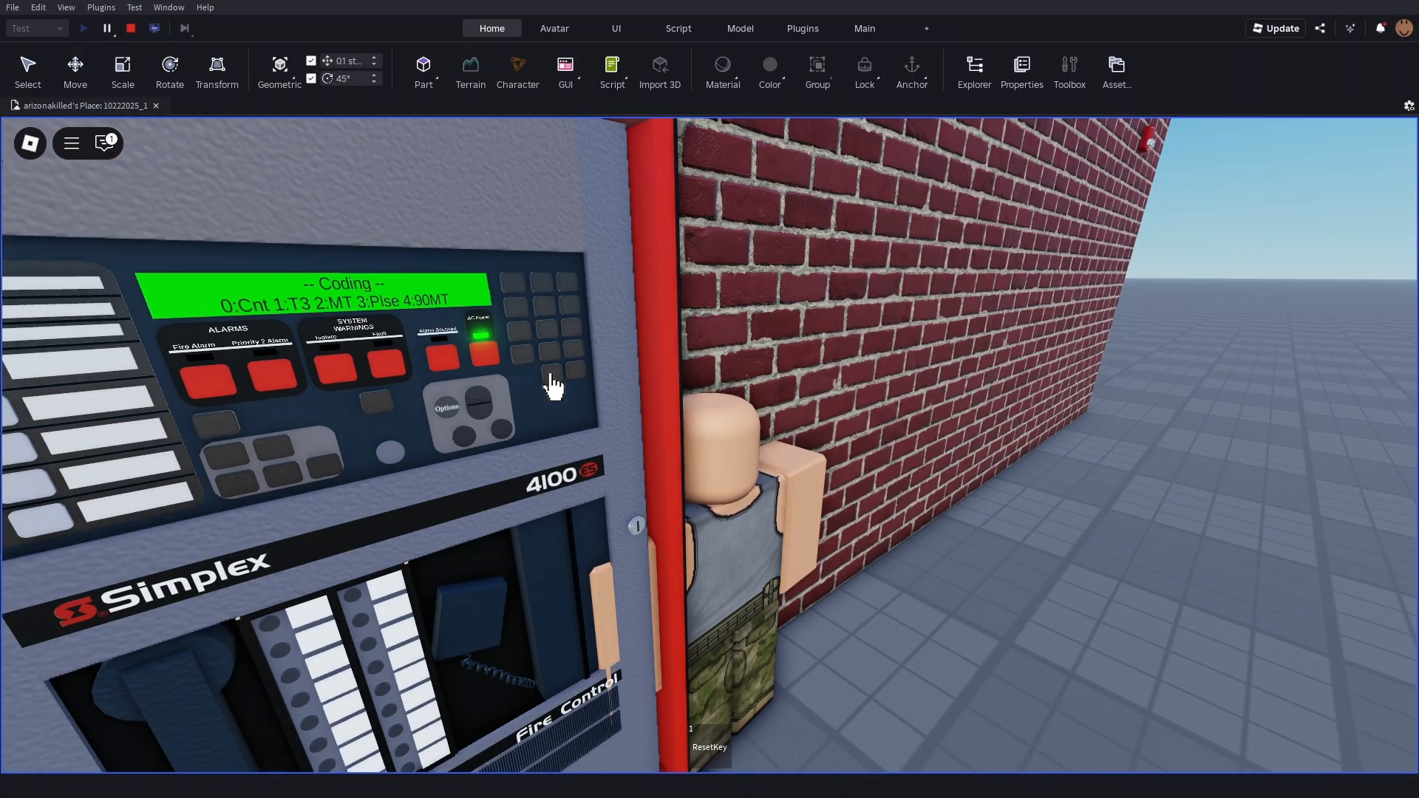
pyautogui.click(518, 303)
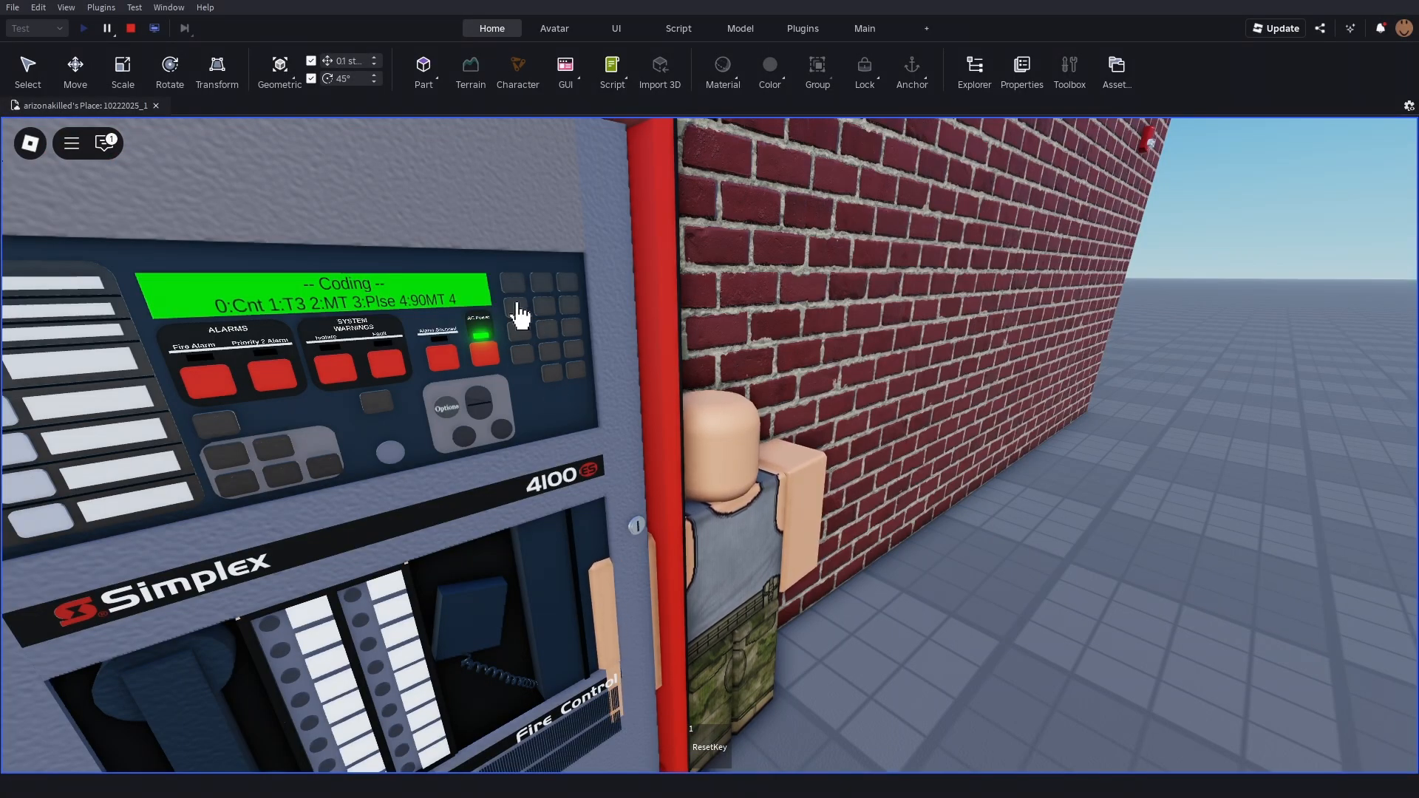
pyautogui.click(555, 379)
# Start a timed drill with option 3 (DrillTimer) from the panel's Options menu.
pyautogui.click(445, 407)
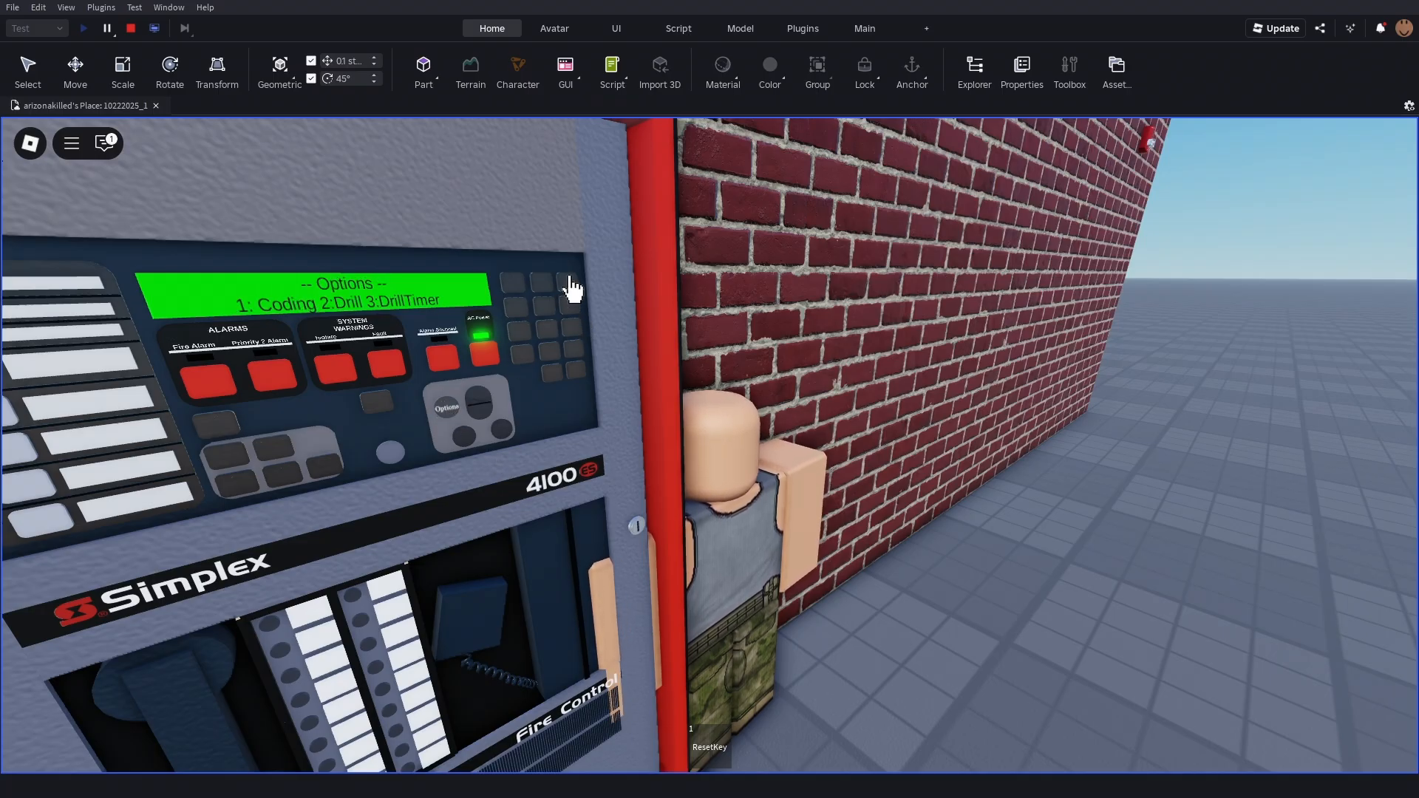
pyautogui.moveTo(633, 381); pyautogui.dragTo(633, 381, button='right')
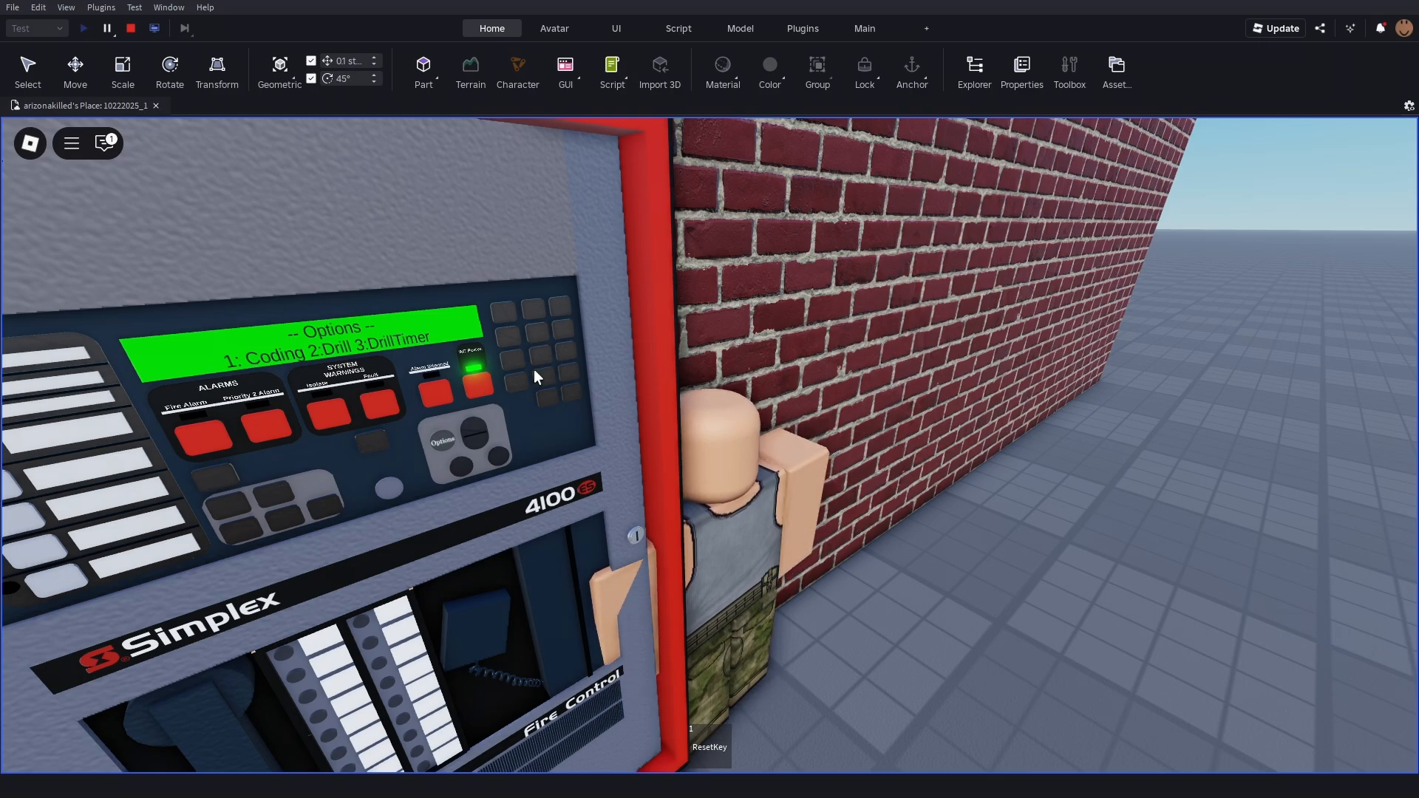
pyautogui.click(555, 308)
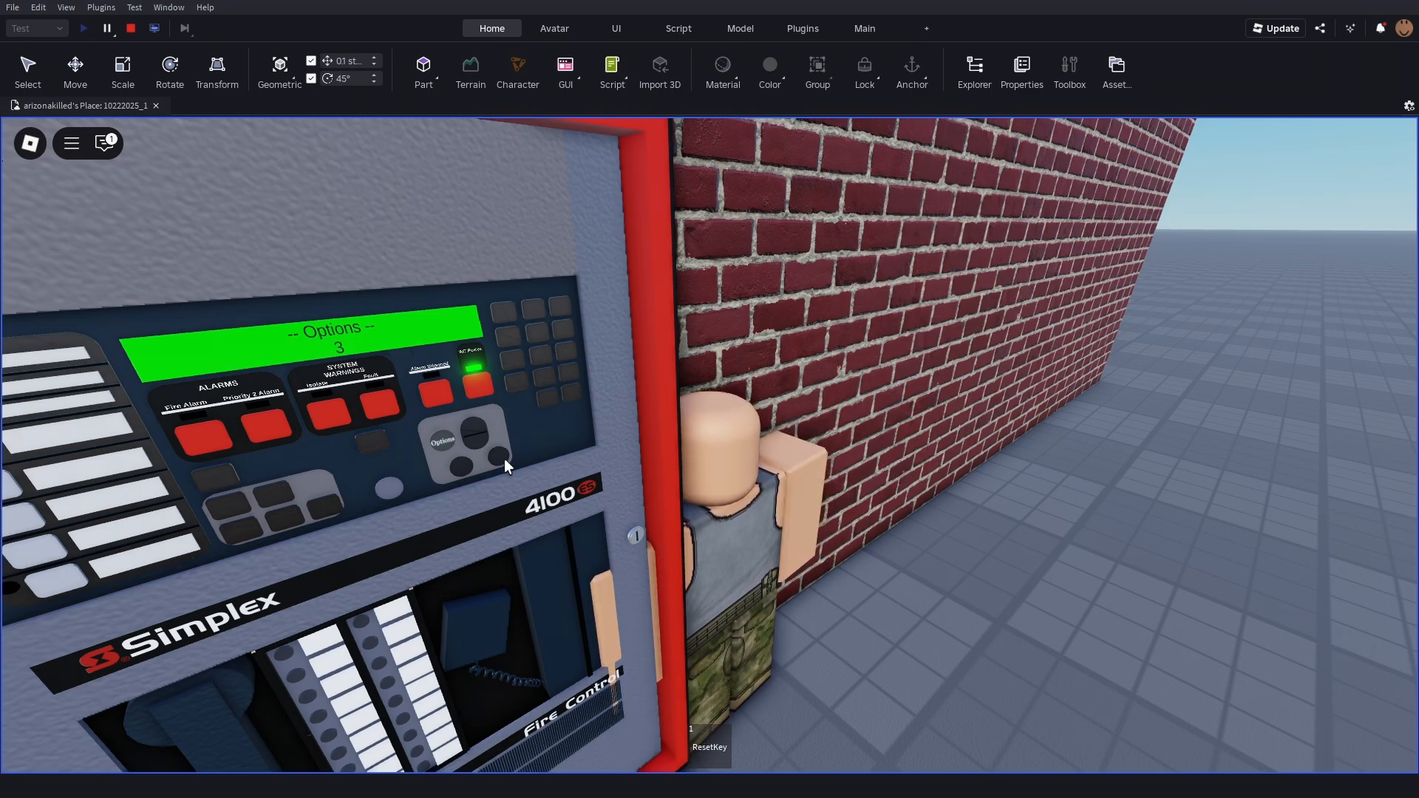
pyautogui.moveTo(371, 394); pyautogui.dragTo(372, 394, button='right')
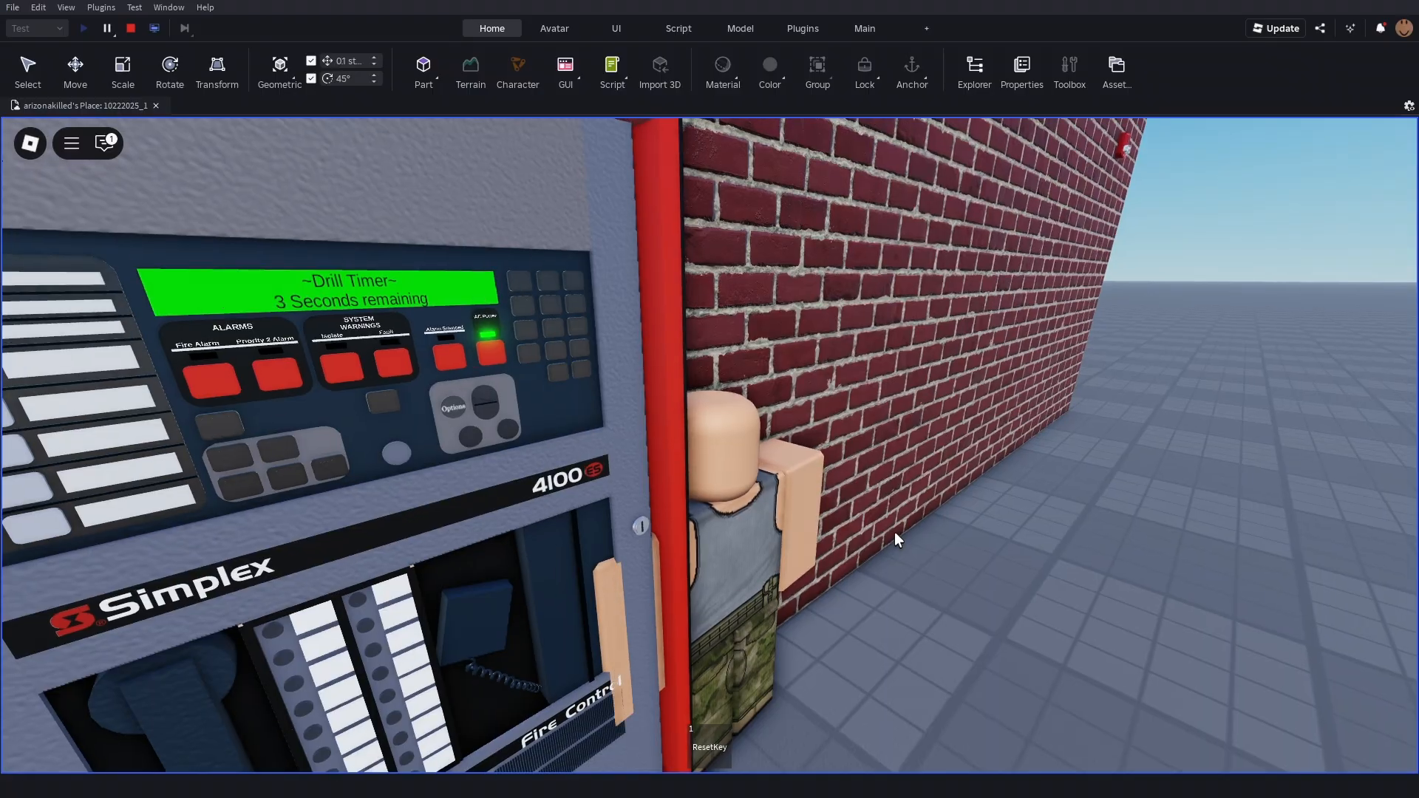
# Step back and move around the panel to observe the notification devices on the brick wall during the timed drill.
pyautogui.press('d')
pyautogui.moveTo(892, 533); pyautogui.dragTo(878, 532, button='right')
pyautogui.press('s')
pyautogui.scroll(-2, 878, 532)
pyautogui.press('w')
pyautogui.press('w')
pyautogui.scroll(3, 878, 532)
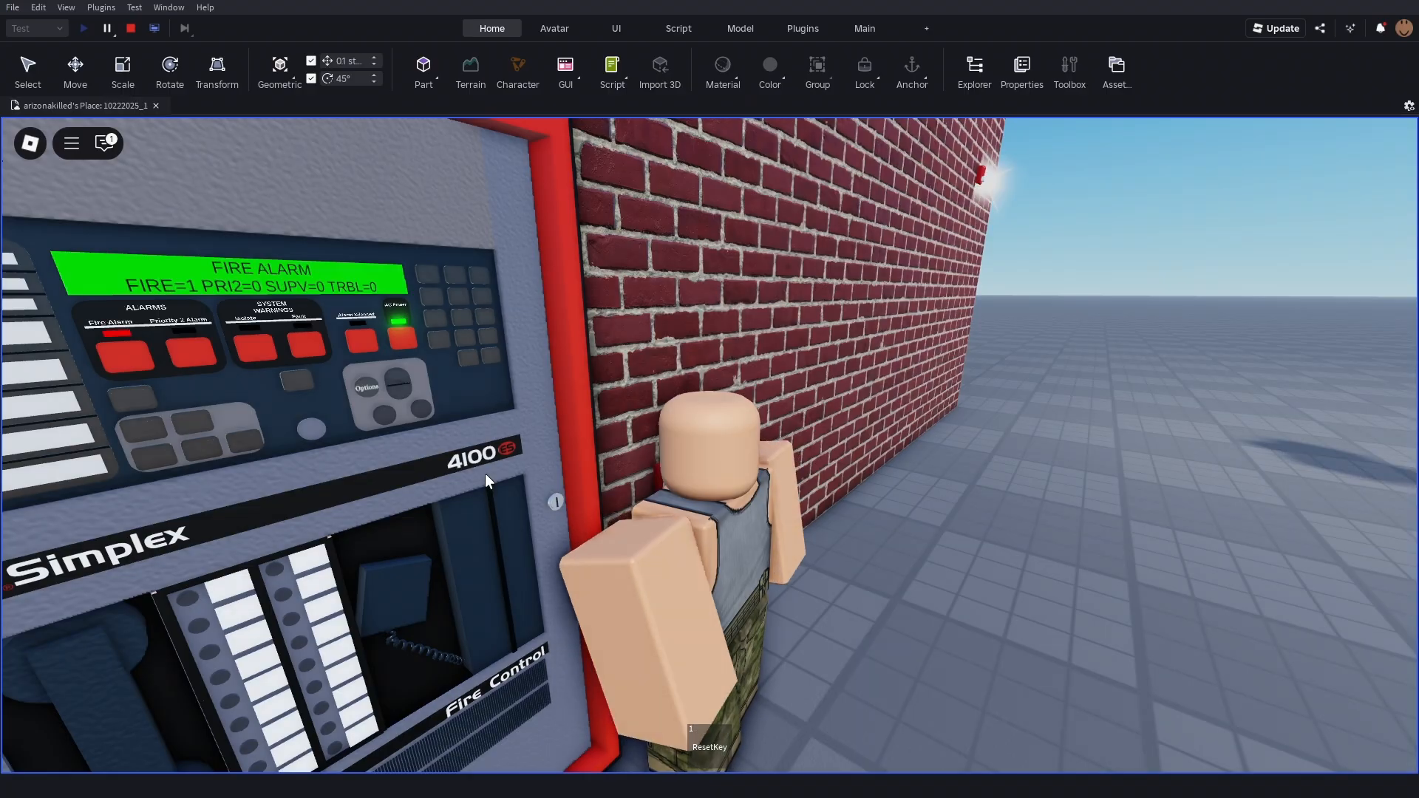
pyautogui.scroll(-3, 484, 473)
pyautogui.press('s')
pyautogui.moveTo(485, 473); pyautogui.dragTo(484, 473, button='right')
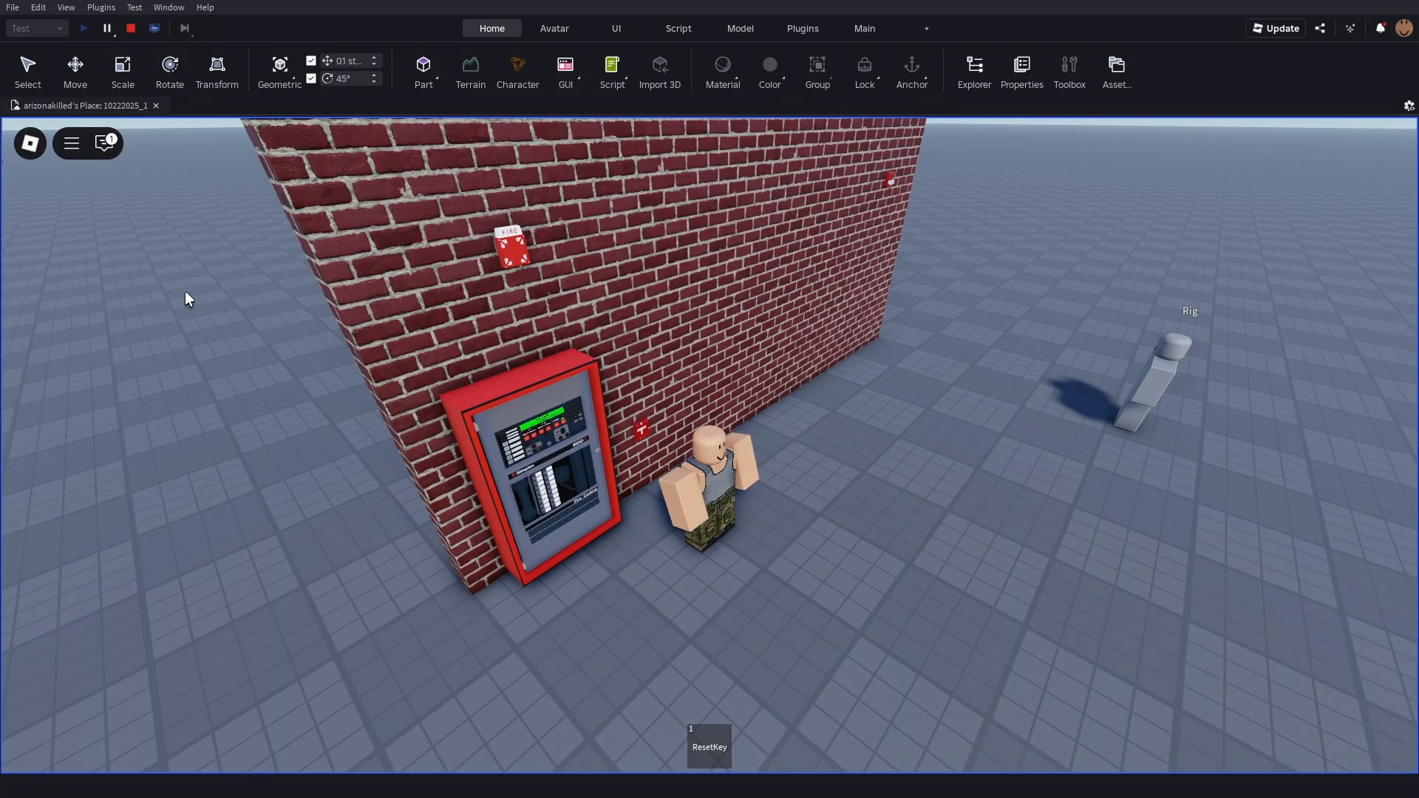
# Reset the drill alarm at the panel and choose coding 2 (MT) in the Options menu.
pyautogui.scroll(8, 473, 326)
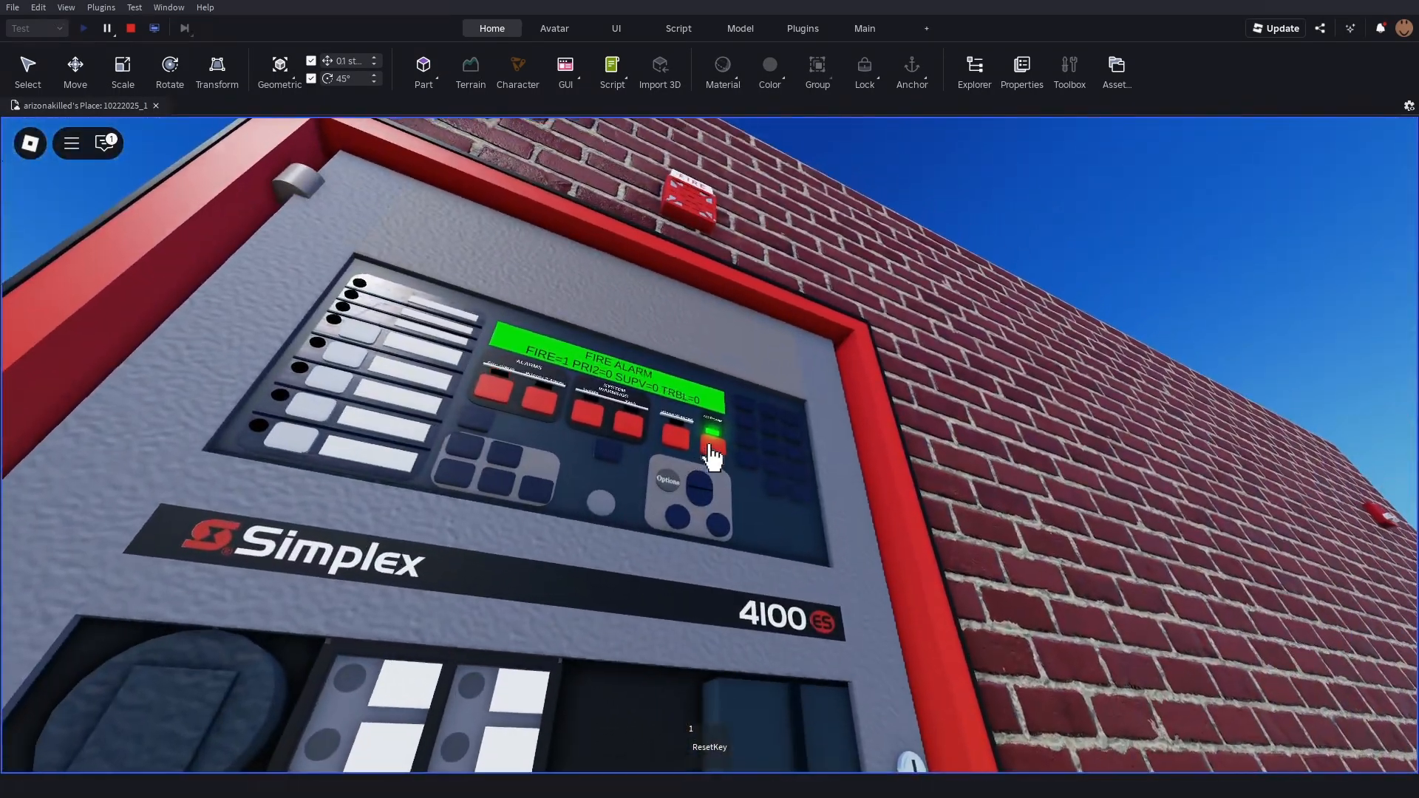
pyautogui.click(708, 445)
pyautogui.scroll(-4, 708, 445)
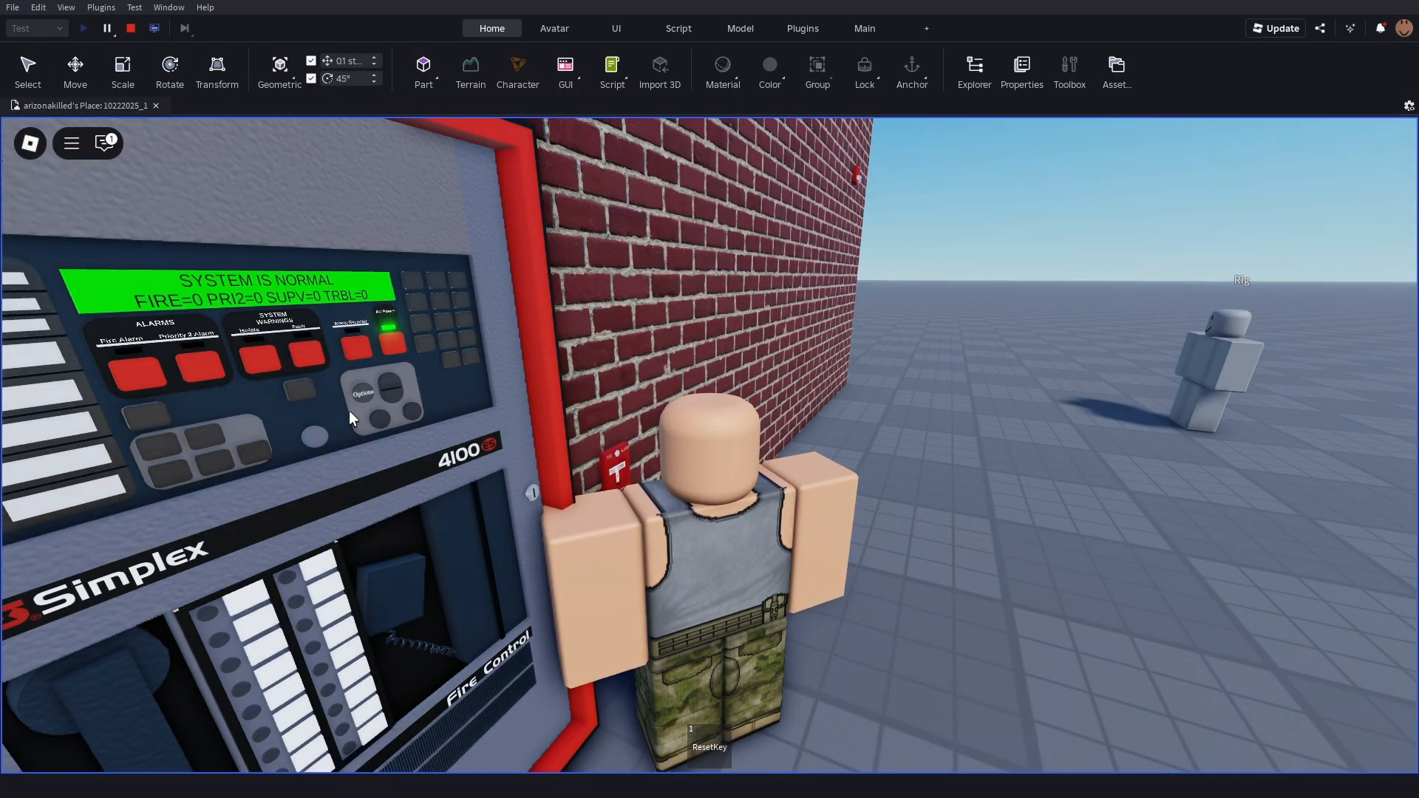
pyautogui.click(363, 394)
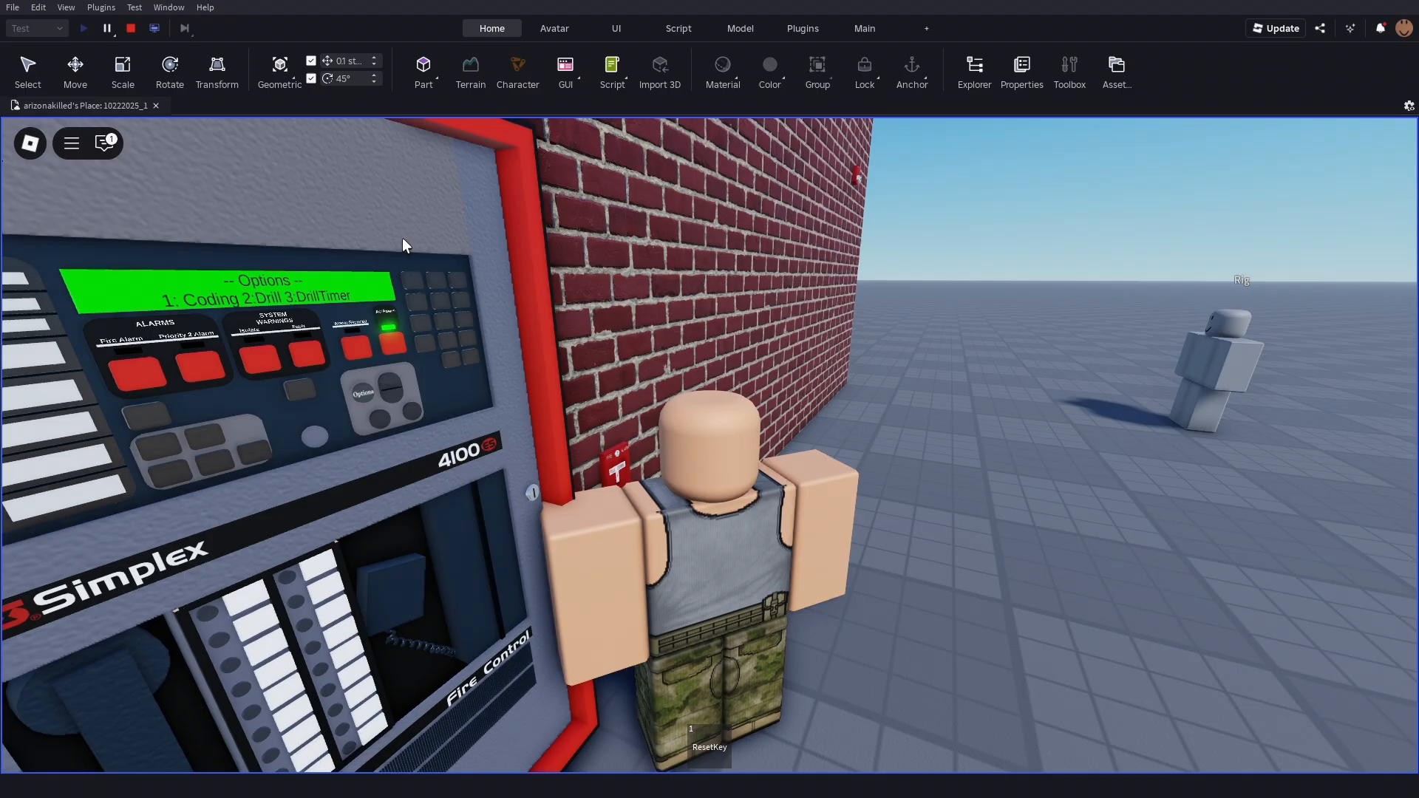
pyautogui.click(408, 278)
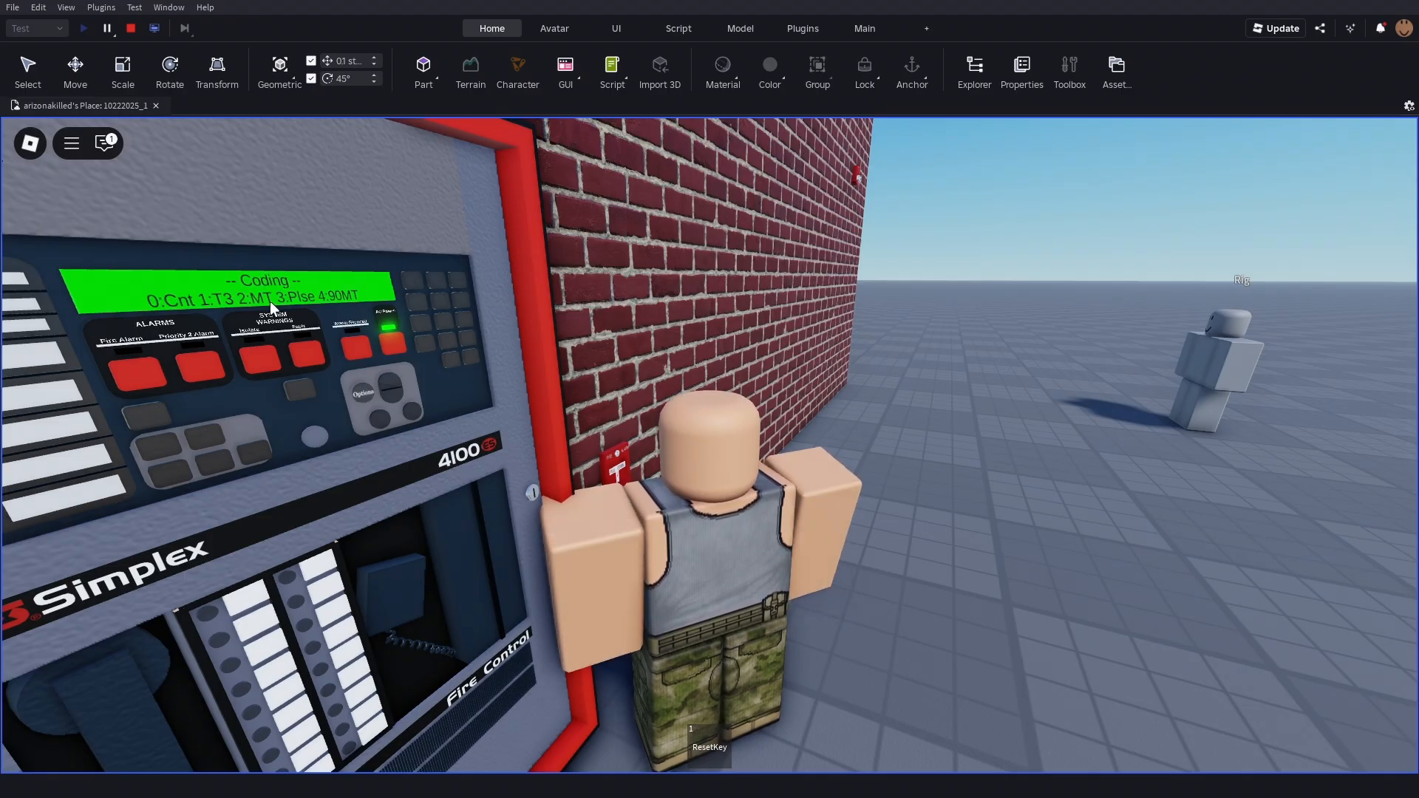
pyautogui.click(434, 274)
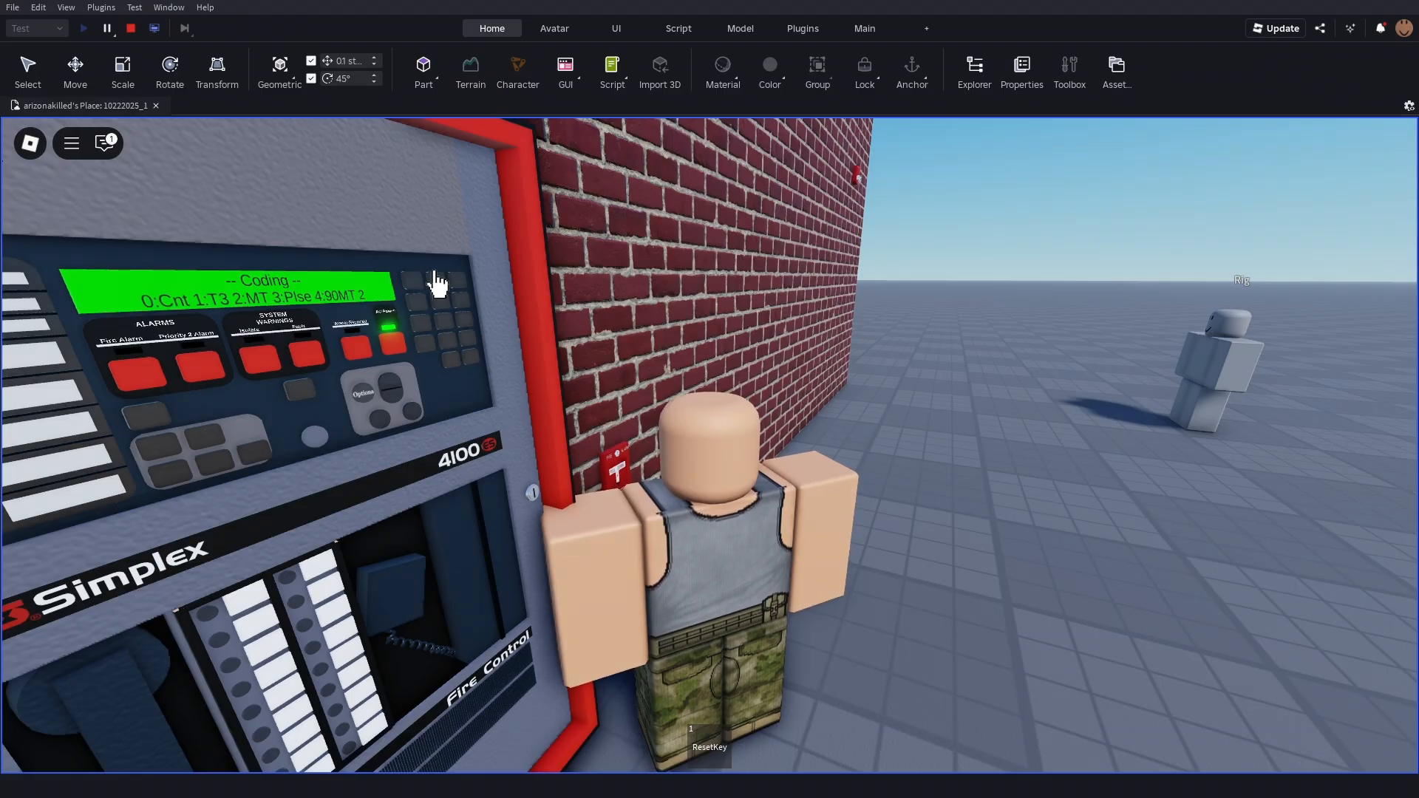
# Activate the T-bar pull station and step around the panel to observe the notification devices with coding 2 (MT).
pyautogui.scroll(5, 456, 378)
pyautogui.click(709, 446)
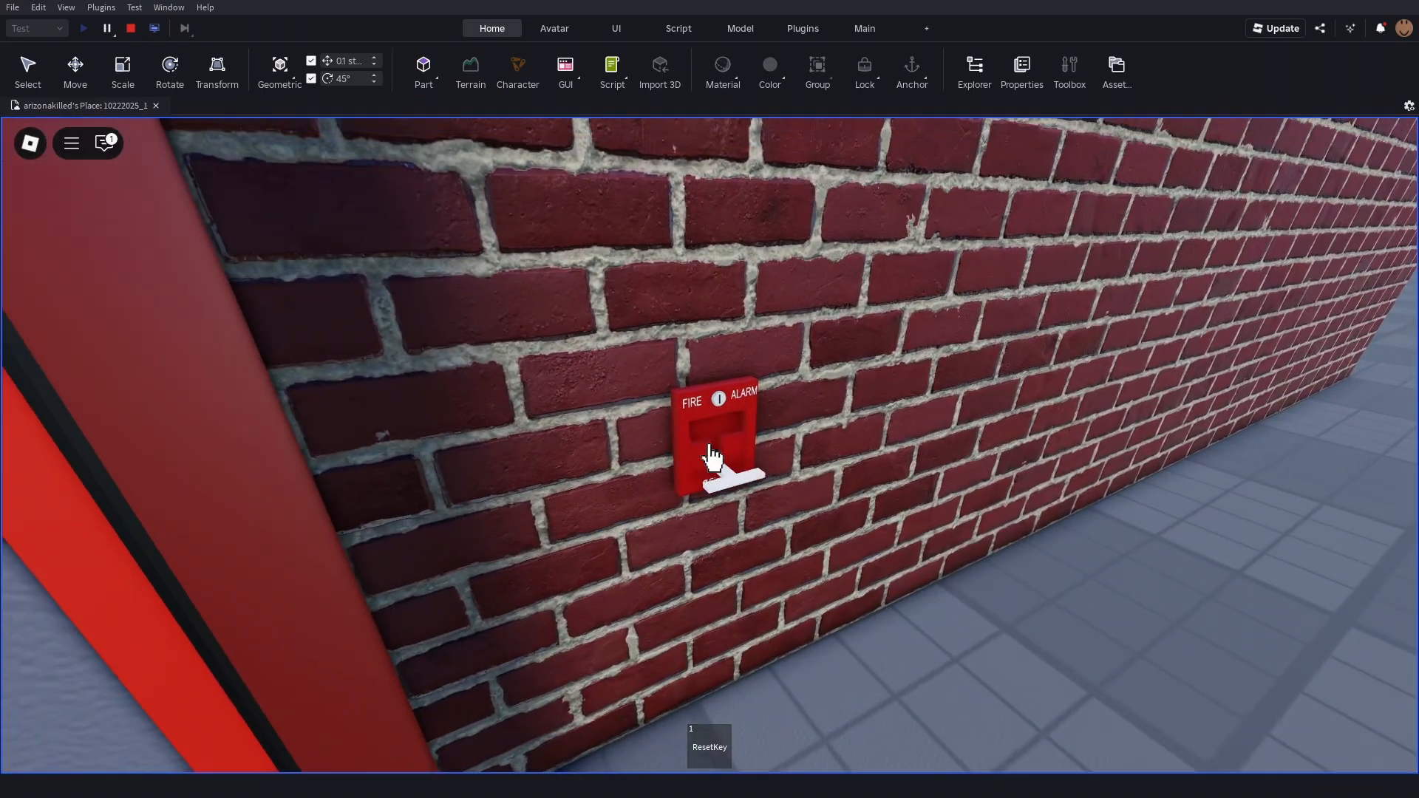
pyautogui.scroll(-5, 711, 447)
pyautogui.scroll(-2, 711, 446)
pyautogui.moveTo(743, 448); pyautogui.dragTo(743, 448, button='right')
pyautogui.scroll(2, 742, 447)
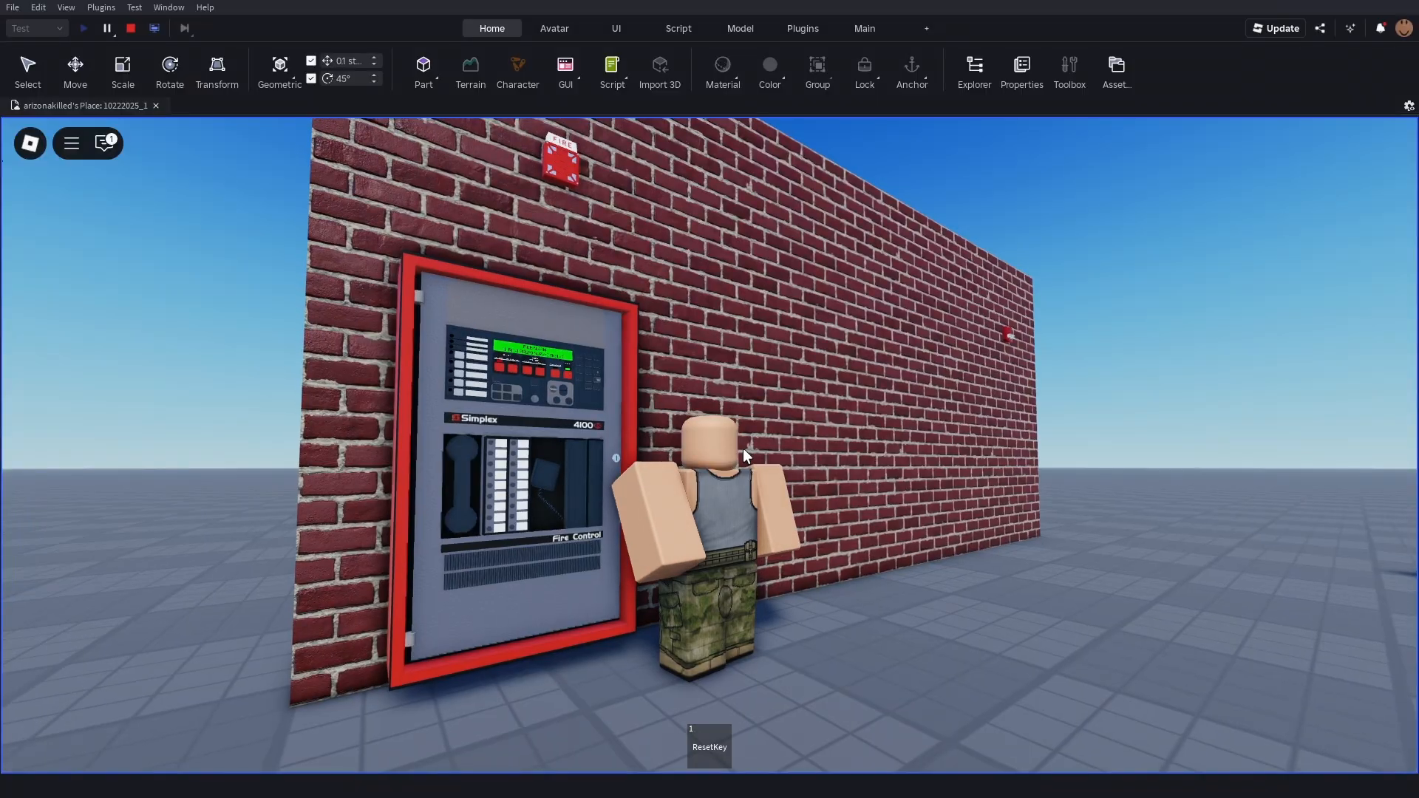
pyautogui.press('s')
pyautogui.press('a')
pyautogui.scroll(5, 742, 447)
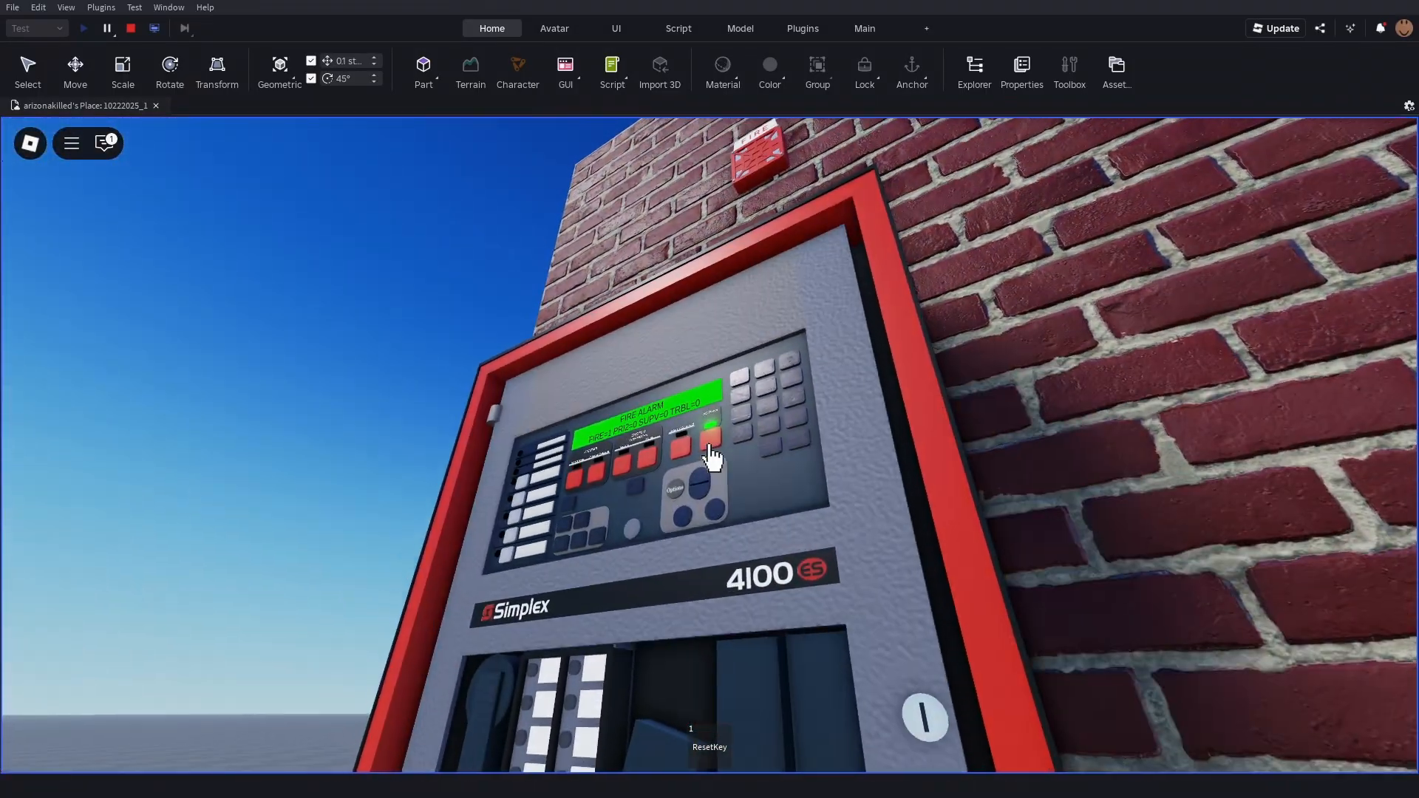
# Stop the playtest and show the Properties and Explorer windows in the editor.
pyautogui.scroll(-10, 722, 458)
pyautogui.hotkey('shift', 'F5')
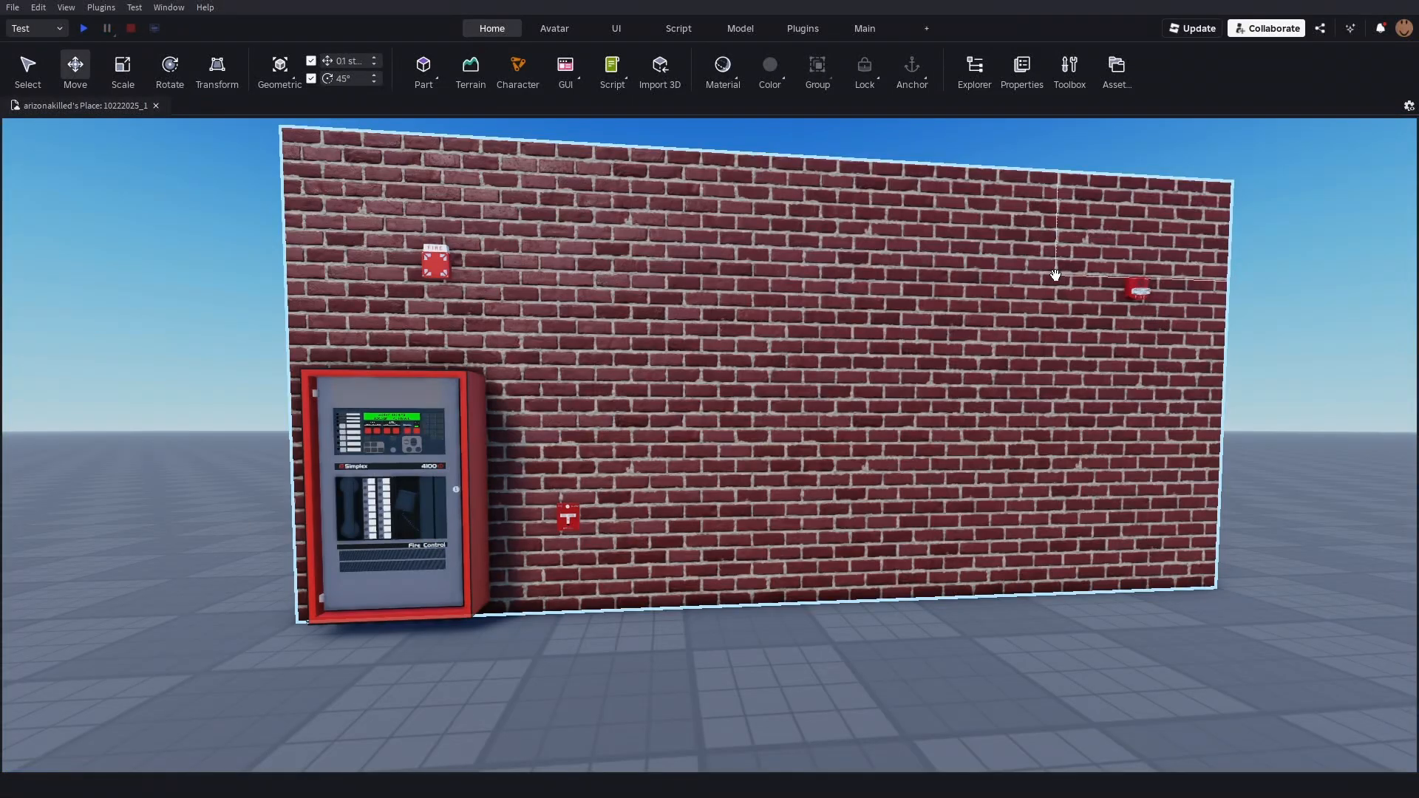
pyautogui.moveTo(1055, 275); pyautogui.dragTo(1018, 68, button='right')
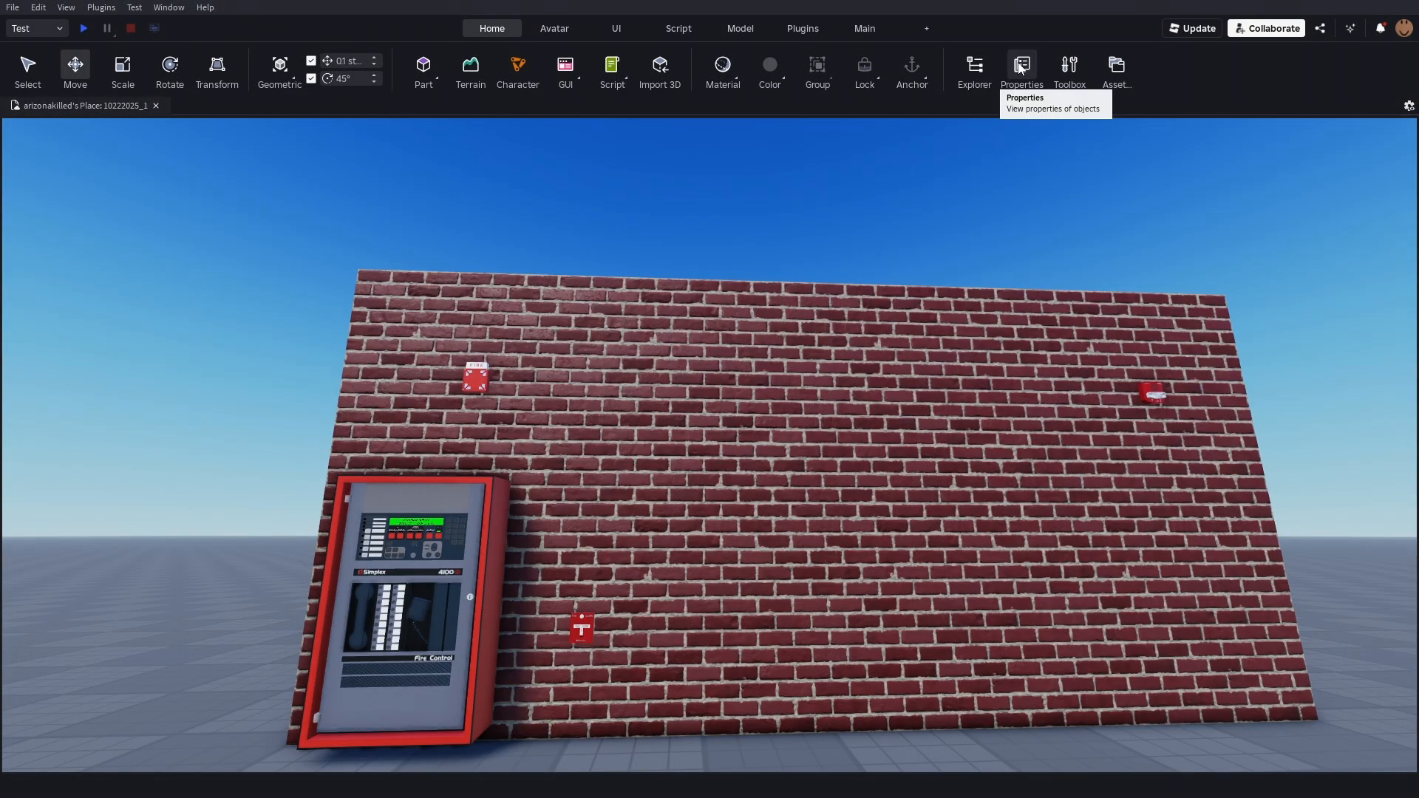
pyautogui.click(1021, 66)
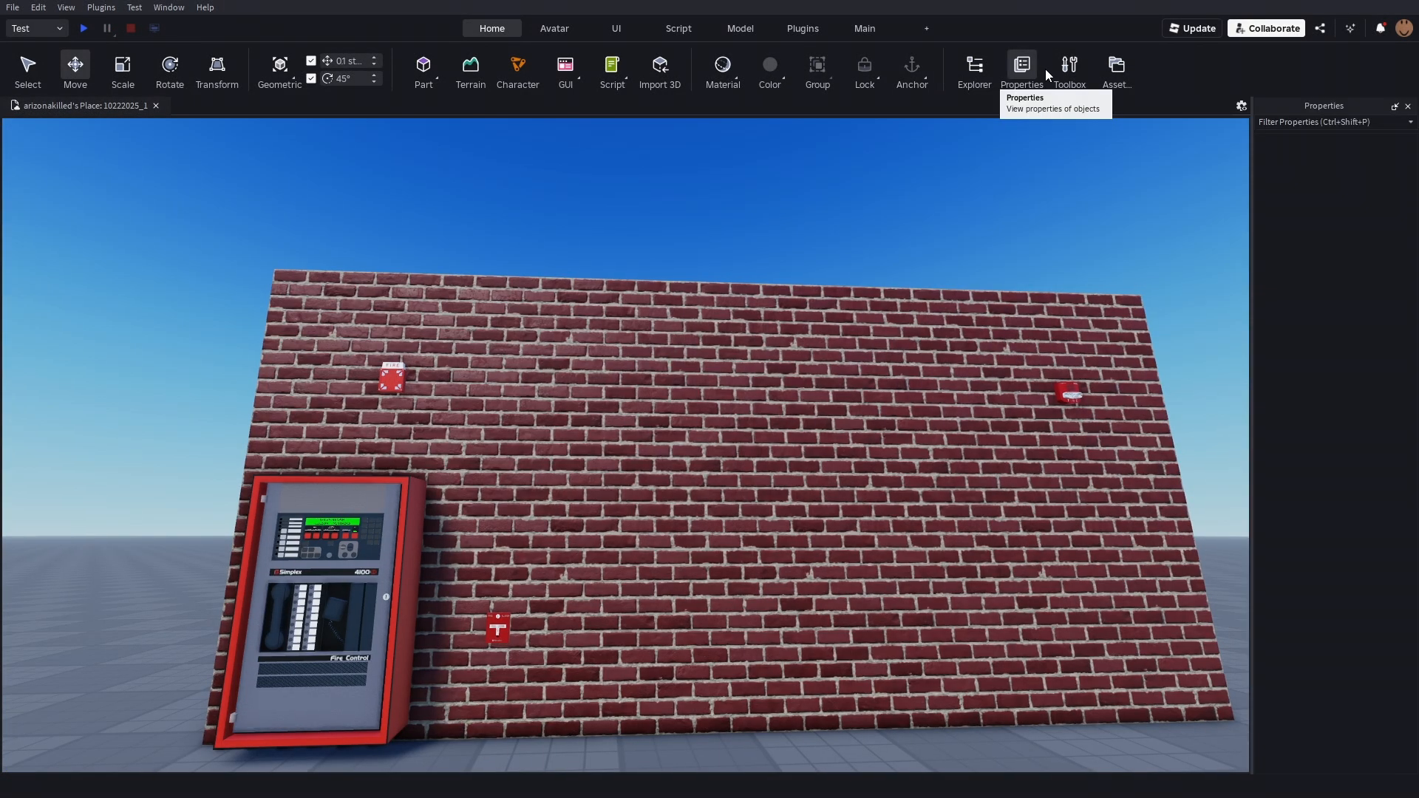
pyautogui.click(1068, 68)
pyautogui.click(1064, 65)
pyautogui.click(983, 85)
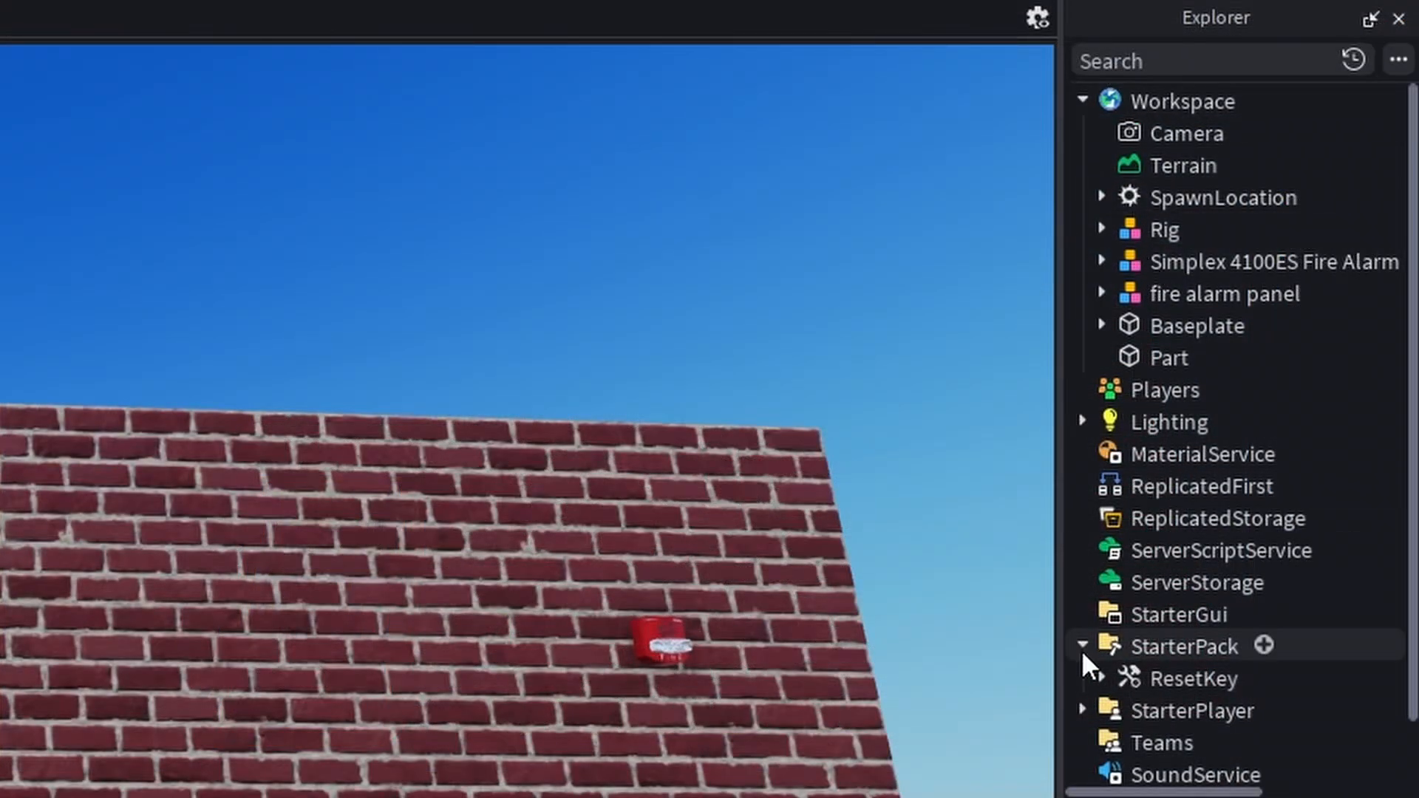
# Set the AmbientReverb property of SoundService to Auditorium.
pyautogui.scroll(-1, 1263, 399)
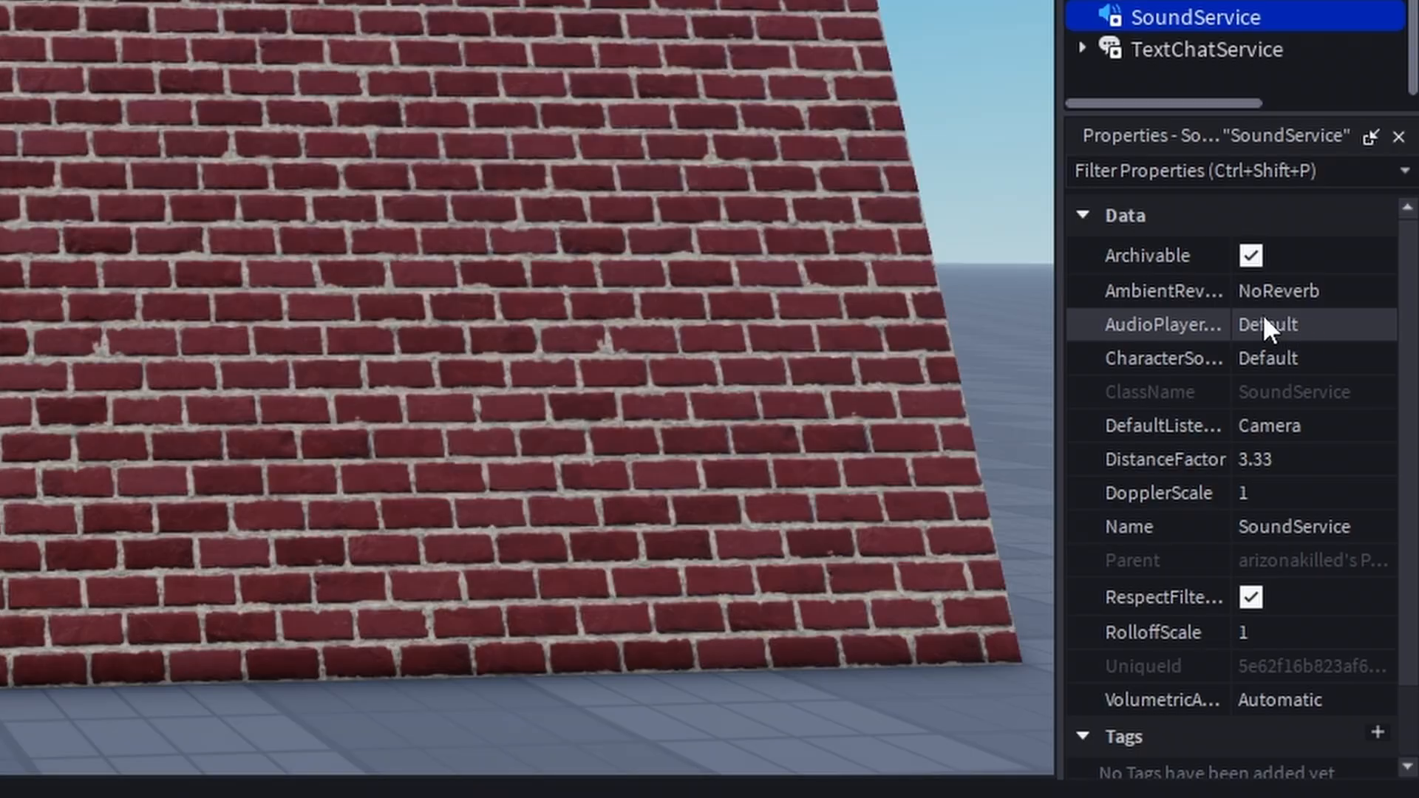
pyautogui.click(1158, 291)
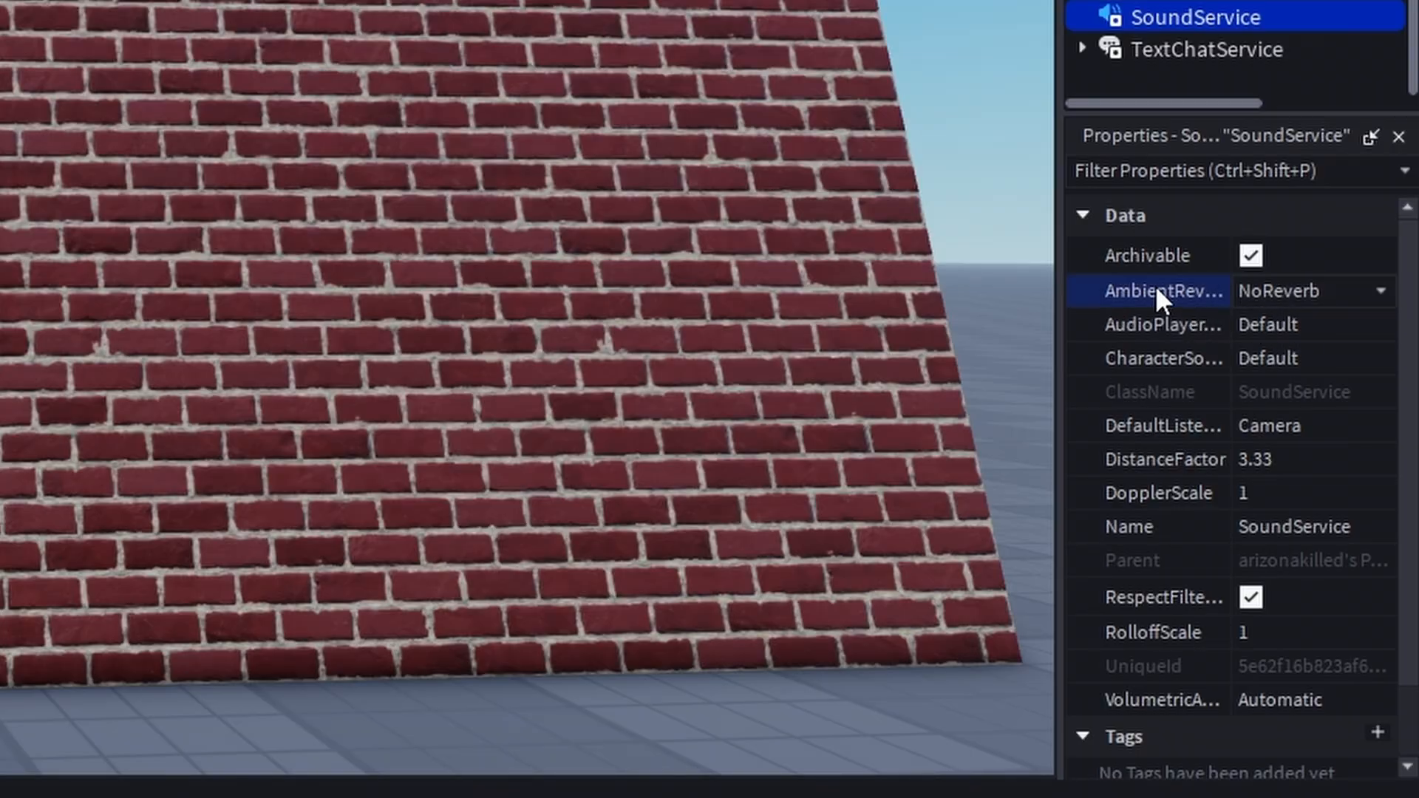
pyautogui.click(1282, 294)
pyautogui.scroll(-3, 1307, 443)
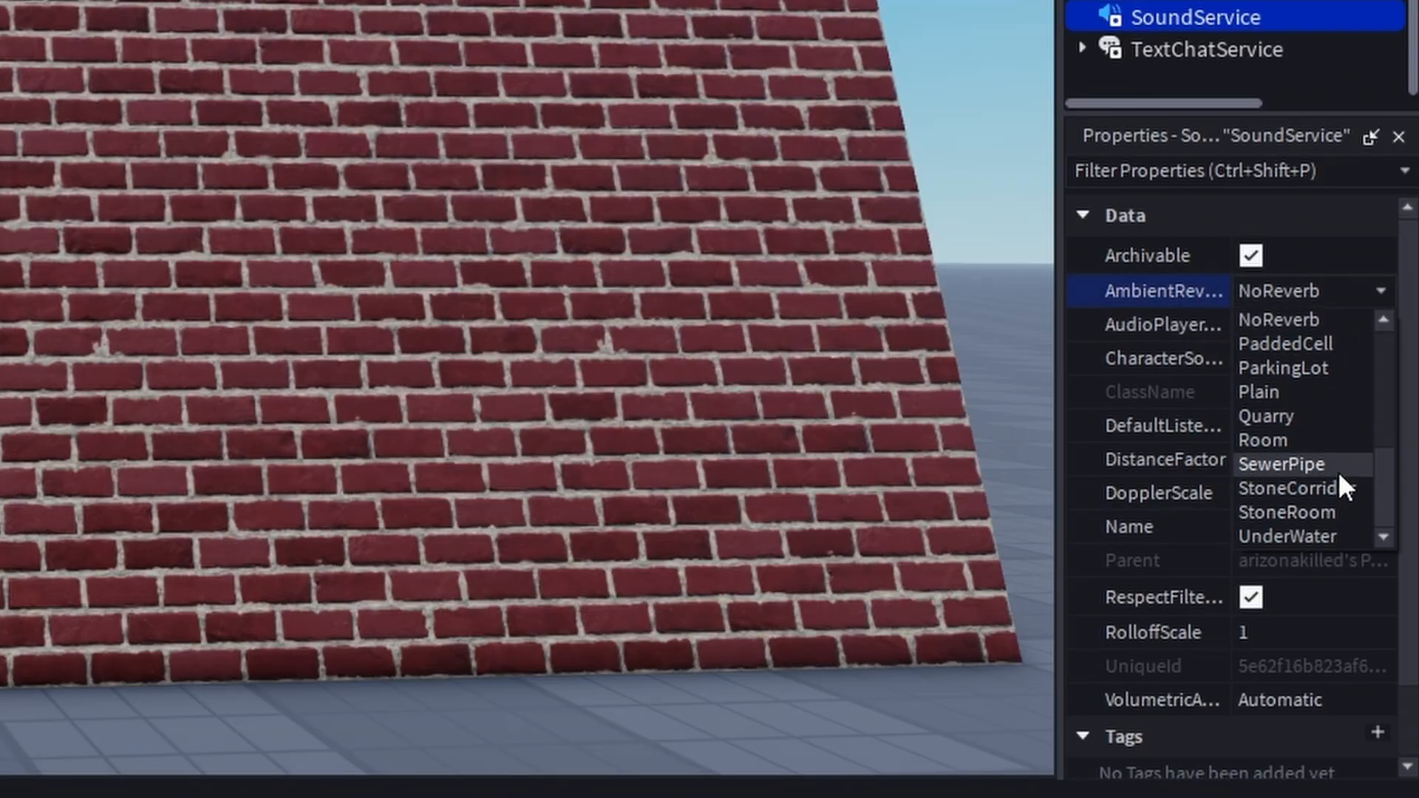
pyautogui.scroll(5, 1339, 479)
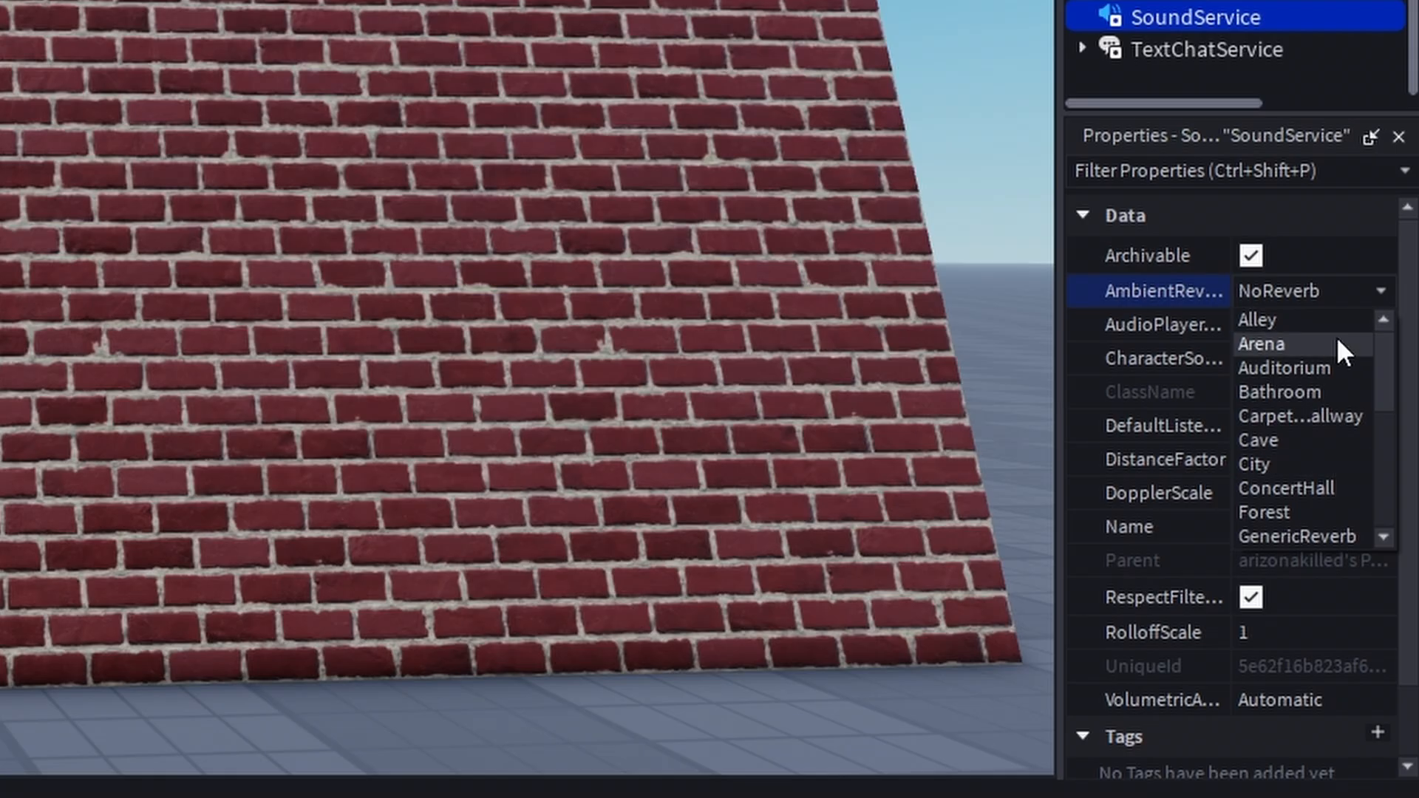
pyautogui.scroll(-1, 1345, 434)
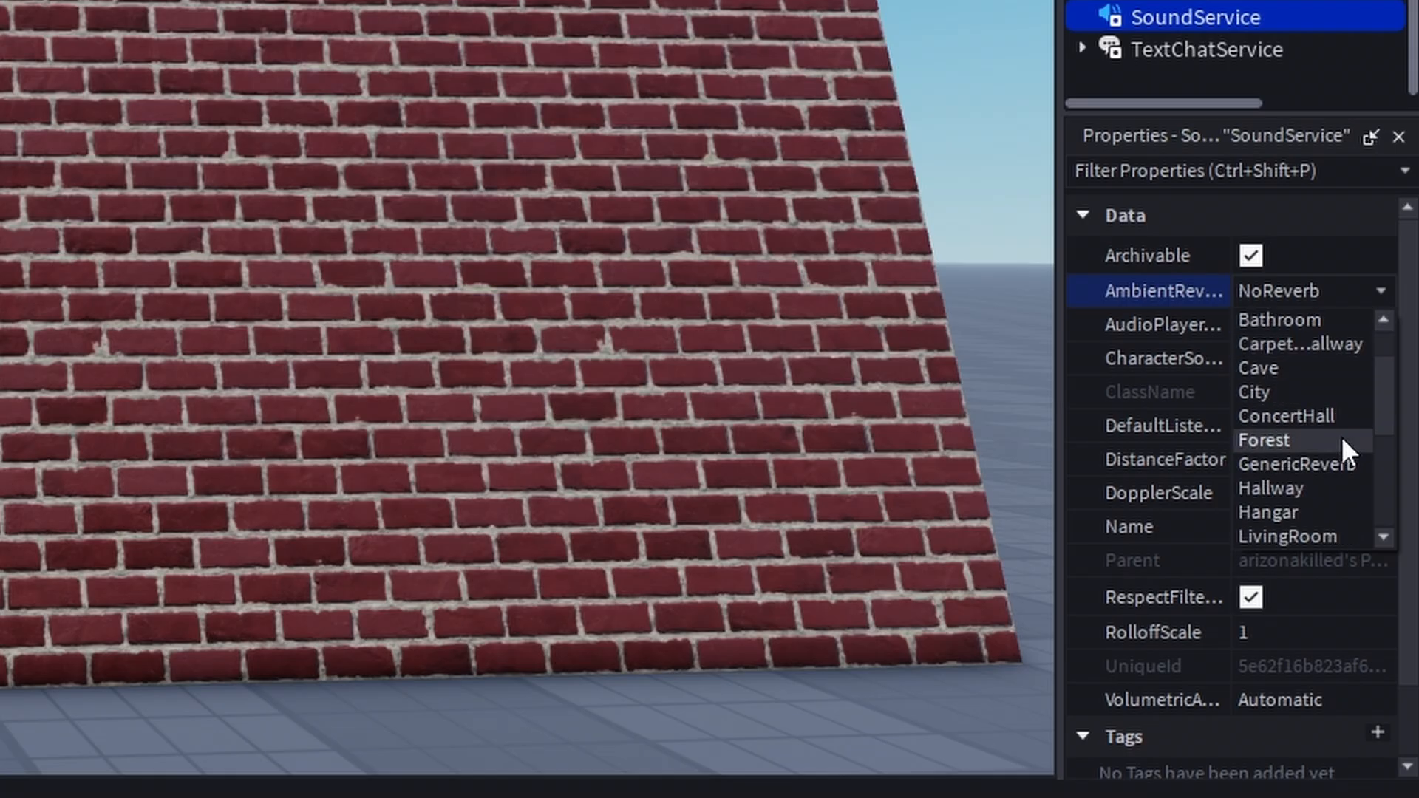
pyautogui.scroll(-4, 1356, 443)
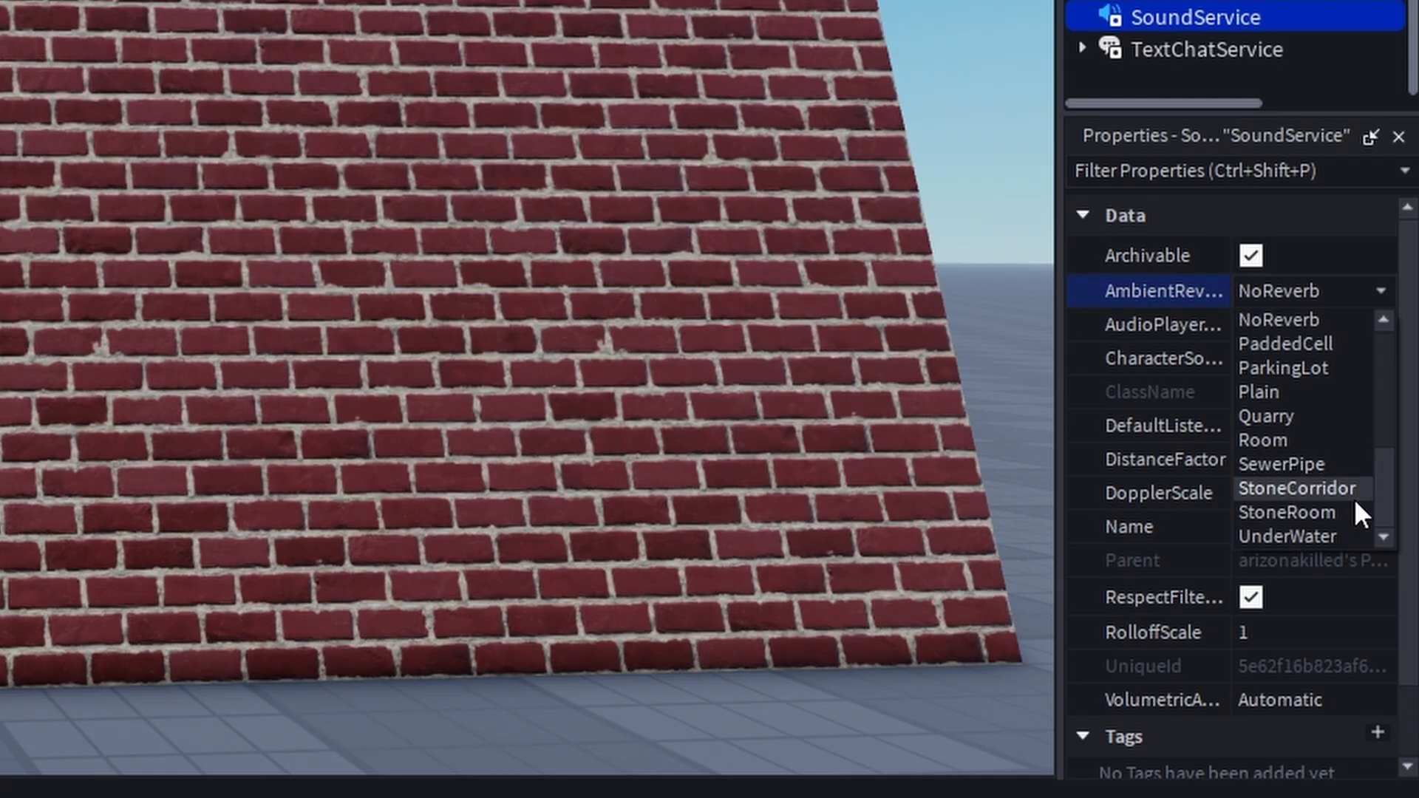
pyautogui.scroll(5, 1337, 458)
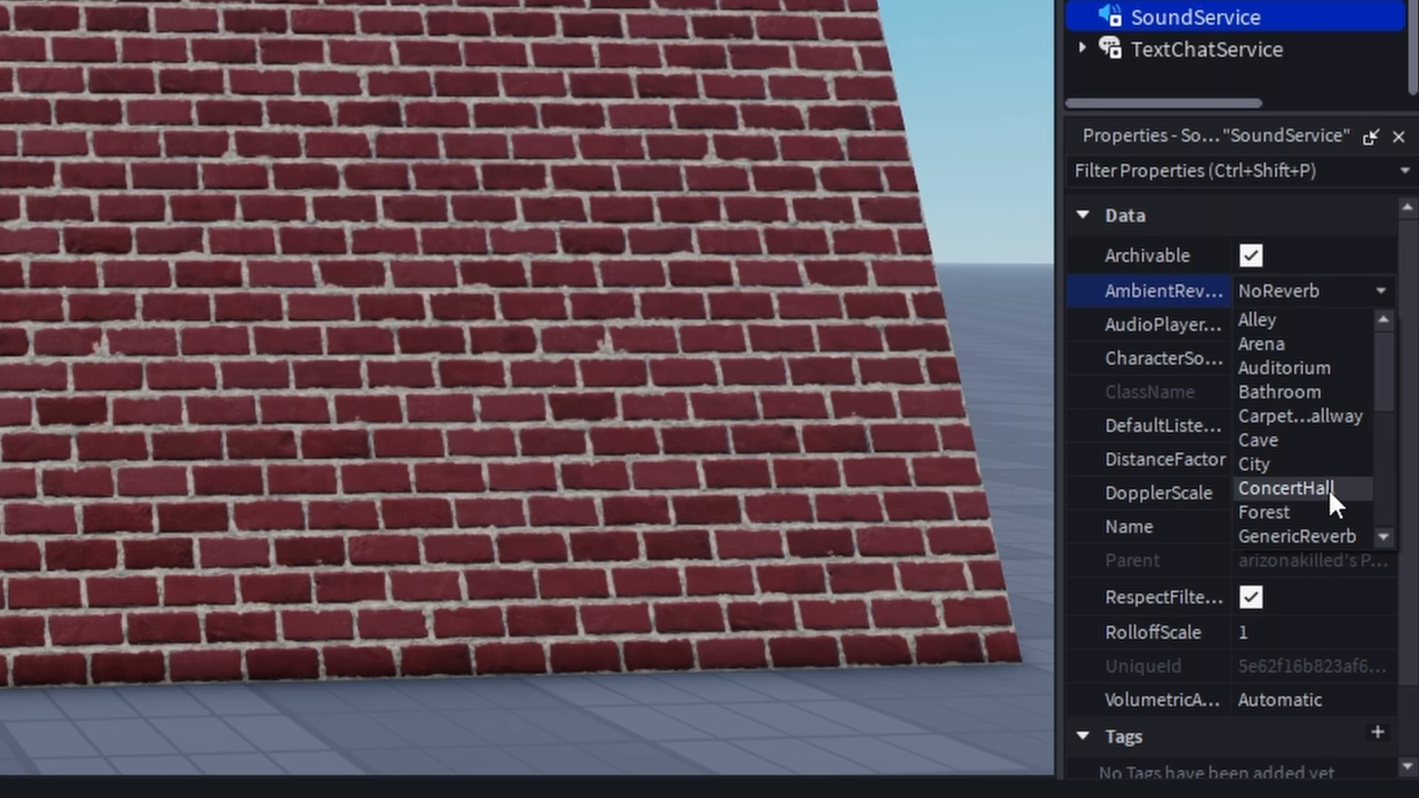
pyautogui.scroll(-3, 1328, 485)
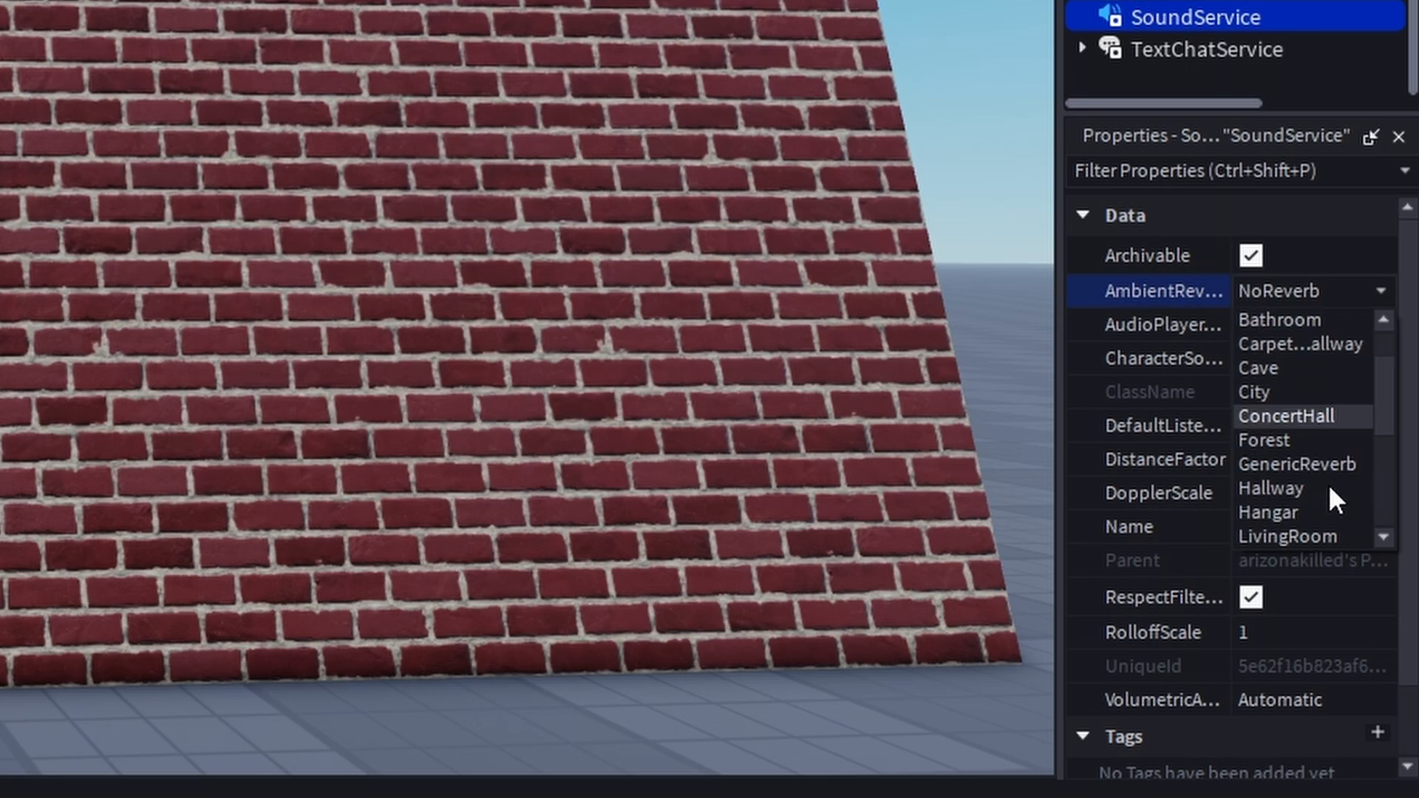
pyautogui.scroll(3, 1352, 375)
pyautogui.click(1352, 374)
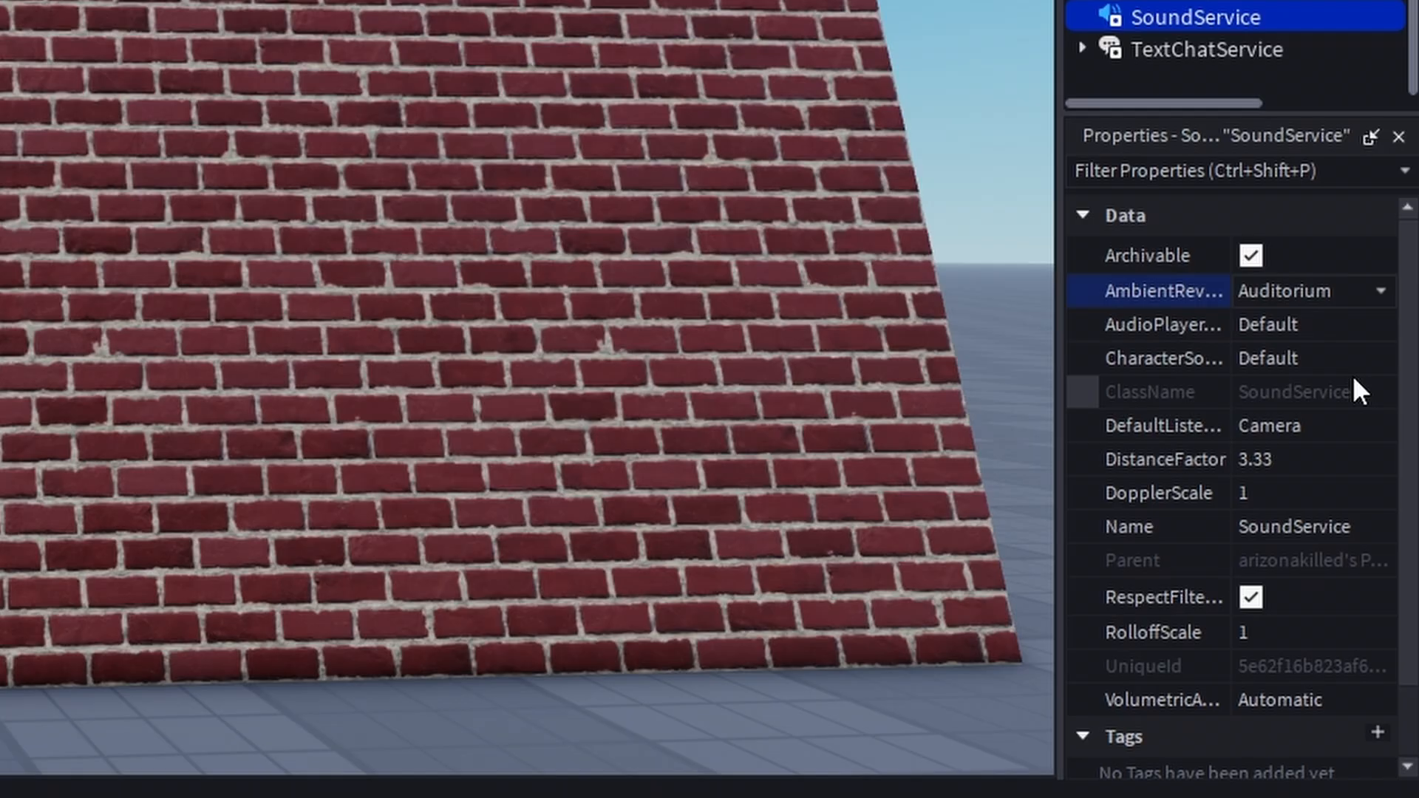
# Start a new playtest and activate the T-bar pull station beside the panel.
pyautogui.click(875, 706)
pyautogui.moveTo(875, 707); pyautogui.dragTo(871, 713, button='right')
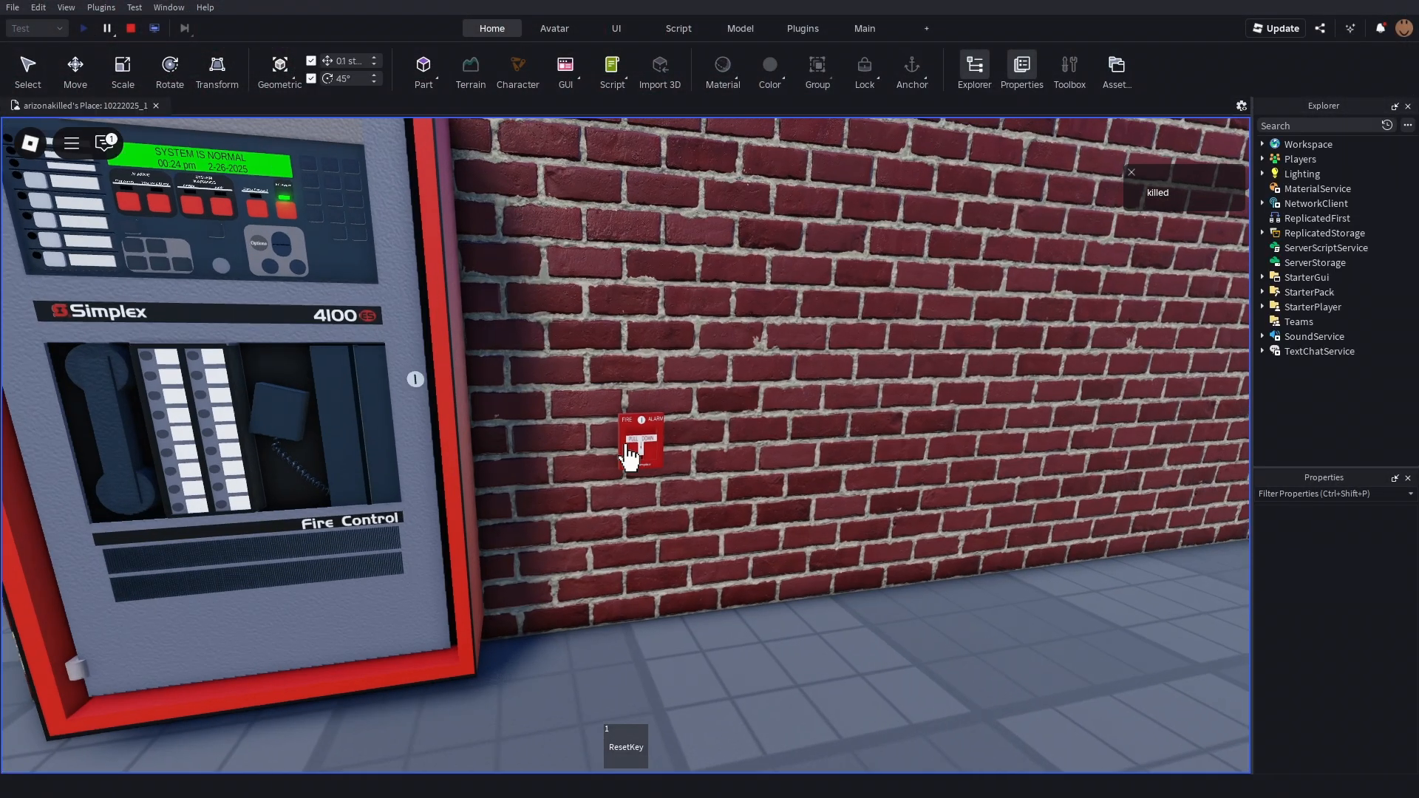
pyautogui.scroll(-3, 660, 465)
pyautogui.moveTo(660, 466); pyautogui.dragTo(625, 445, button='right')
pyautogui.press('d')
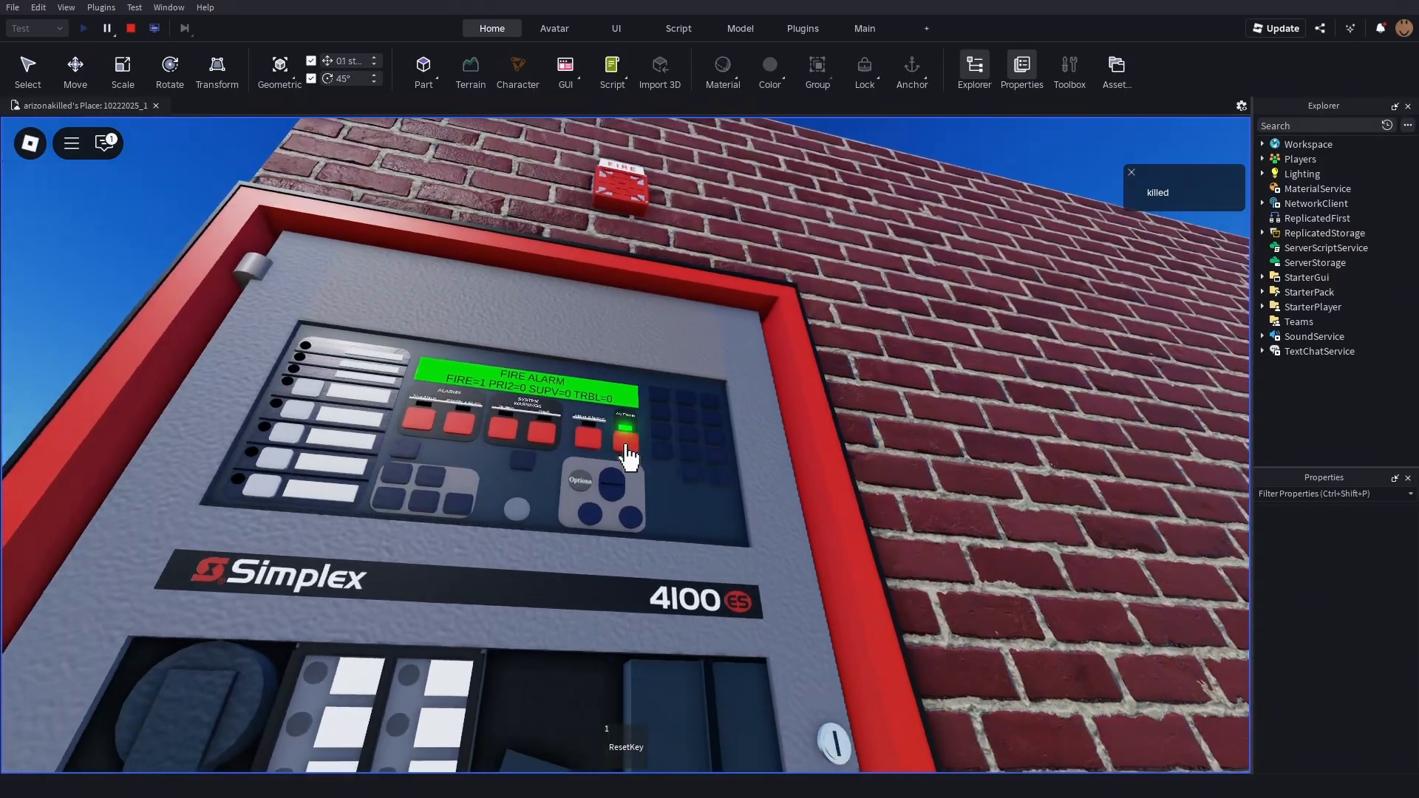
# Reset the fire alarm at the panel and return to a close view of the pull station.
pyautogui.click(625, 445)
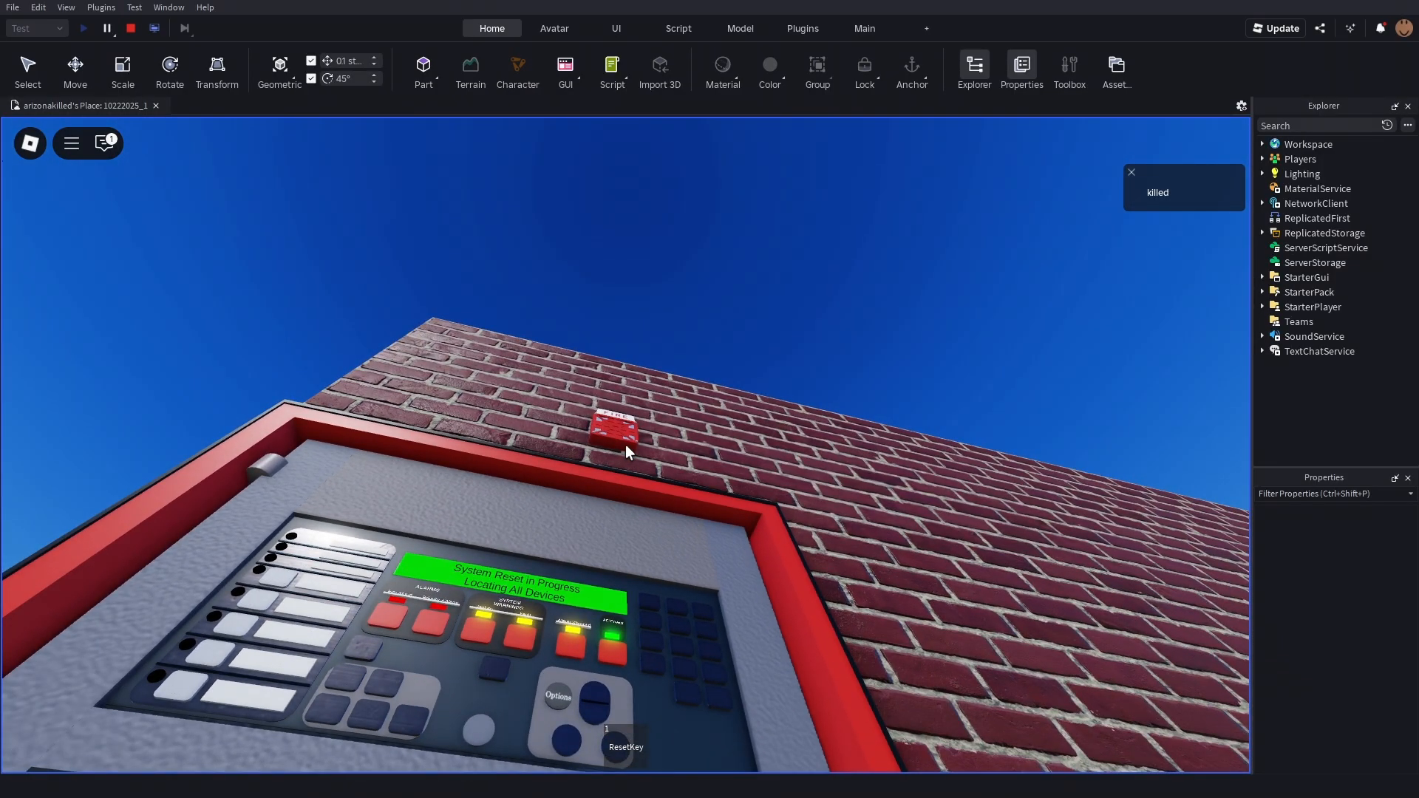
pyautogui.scroll(3, 626, 445)
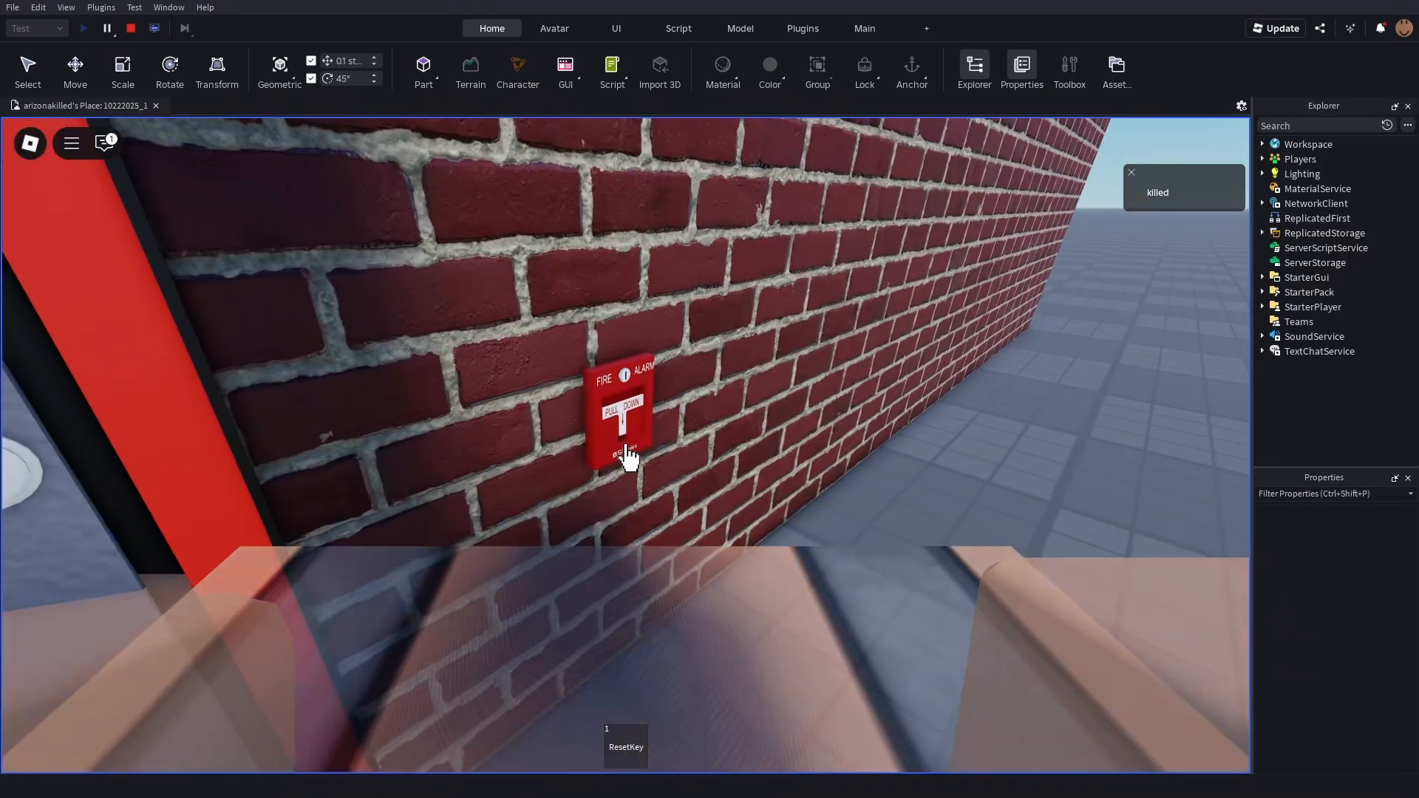
# Activate the T-bar pull station and walk along the brick wall past the sounding notification devices.
pyautogui.click(626, 445)
pyautogui.scroll(-3, 625, 445)
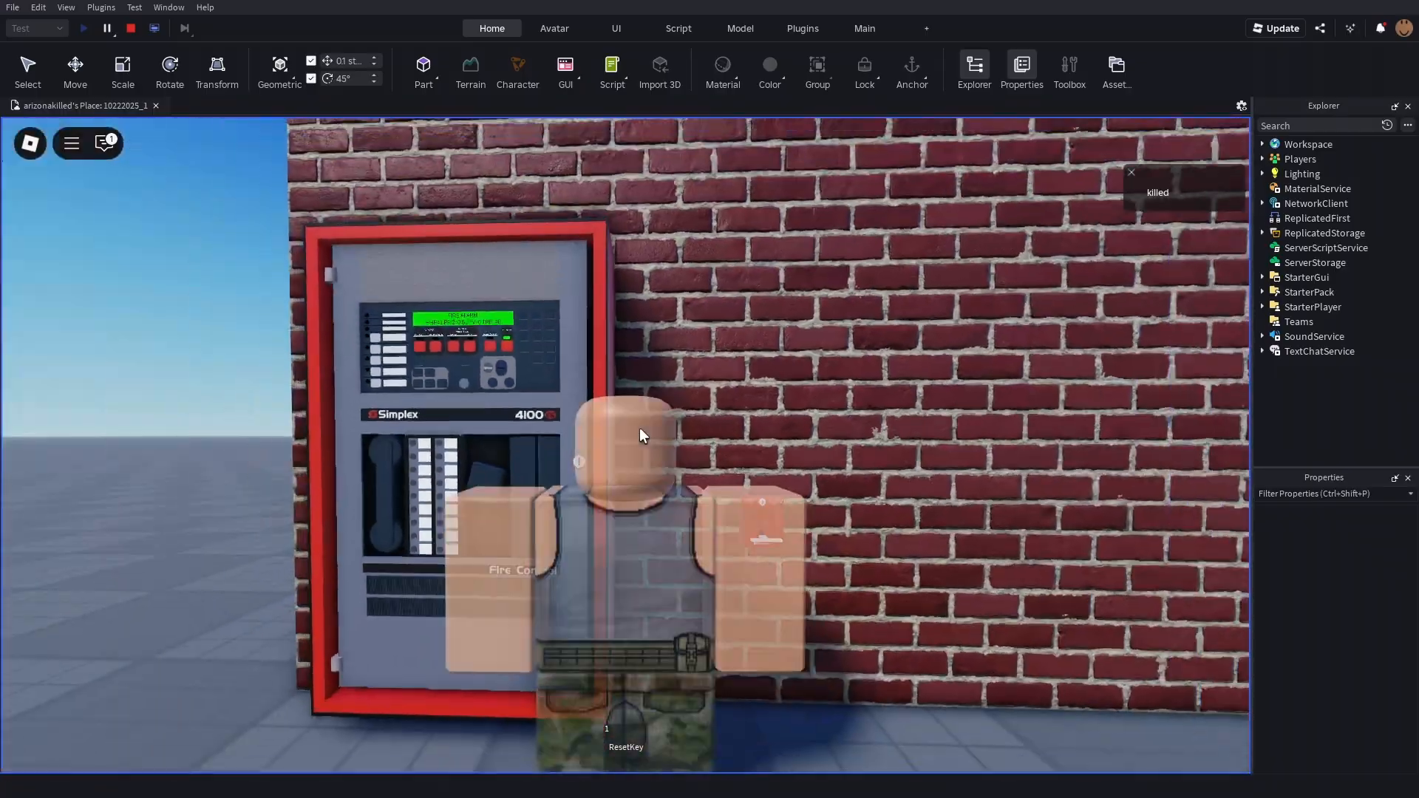
pyautogui.scroll(-5, 640, 428)
pyautogui.scroll(3, 675, 425)
pyautogui.moveTo(675, 425); pyautogui.dragTo(675, 425, button='right')
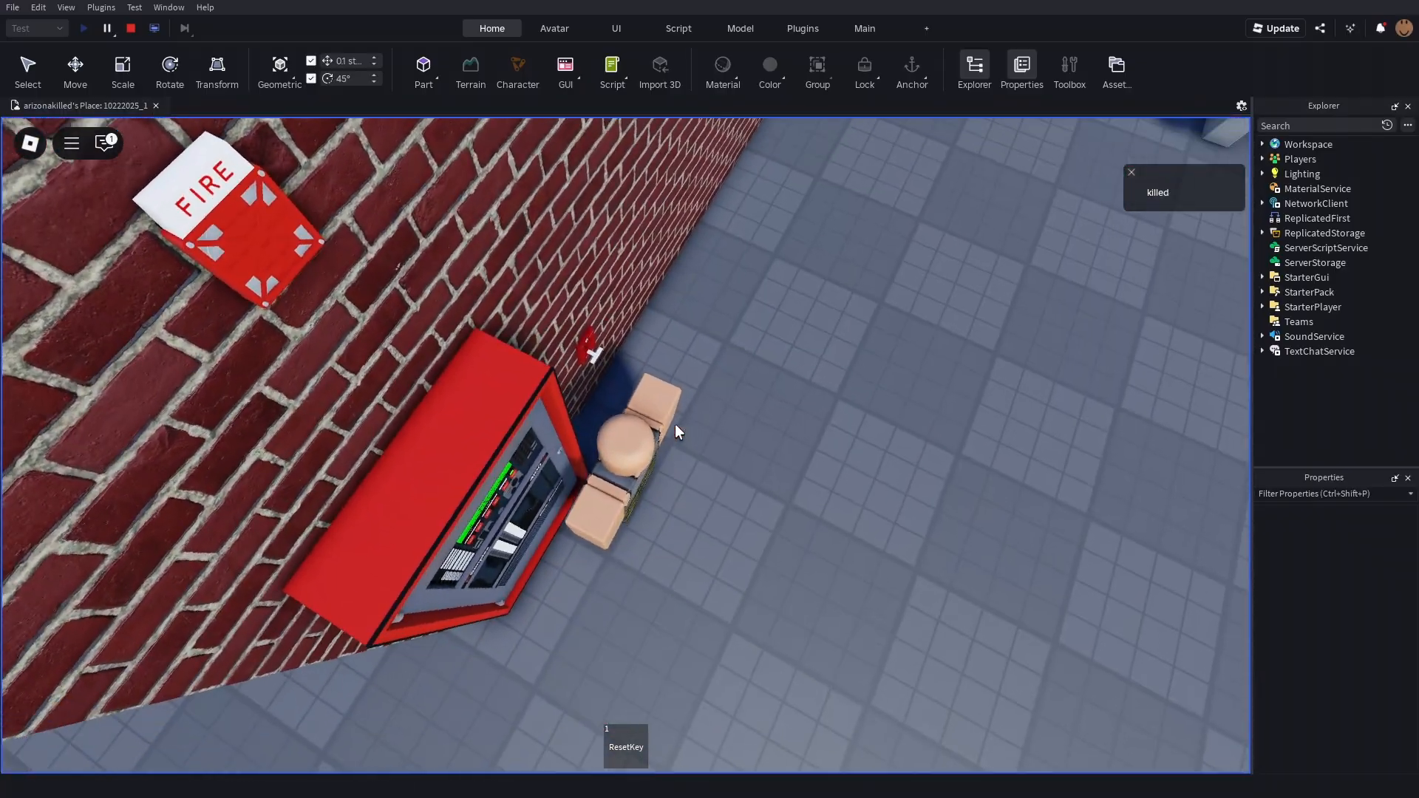
pyautogui.scroll(-3, 675, 425)
pyautogui.scroll(3, 675, 424)
pyautogui.press('w')
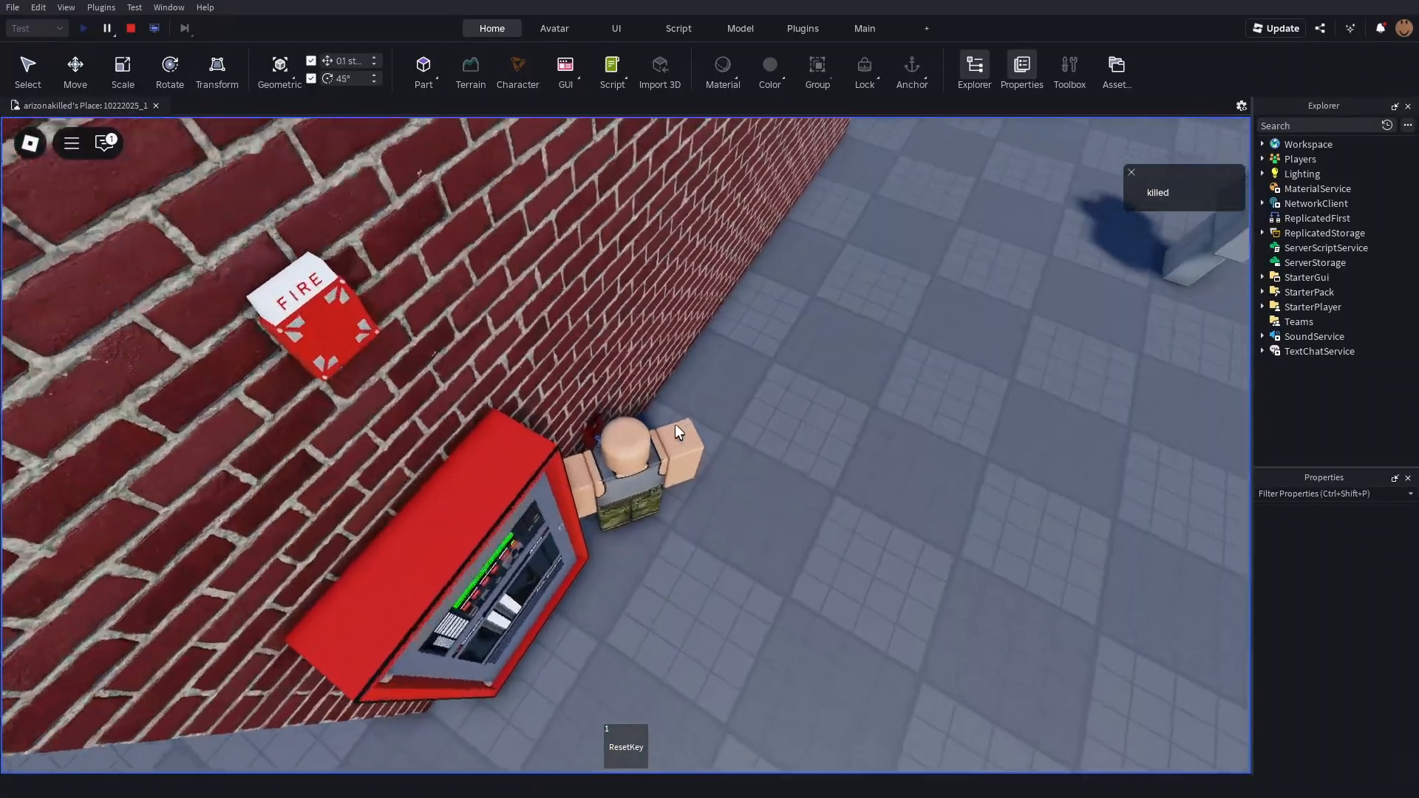
pyautogui.press('w')
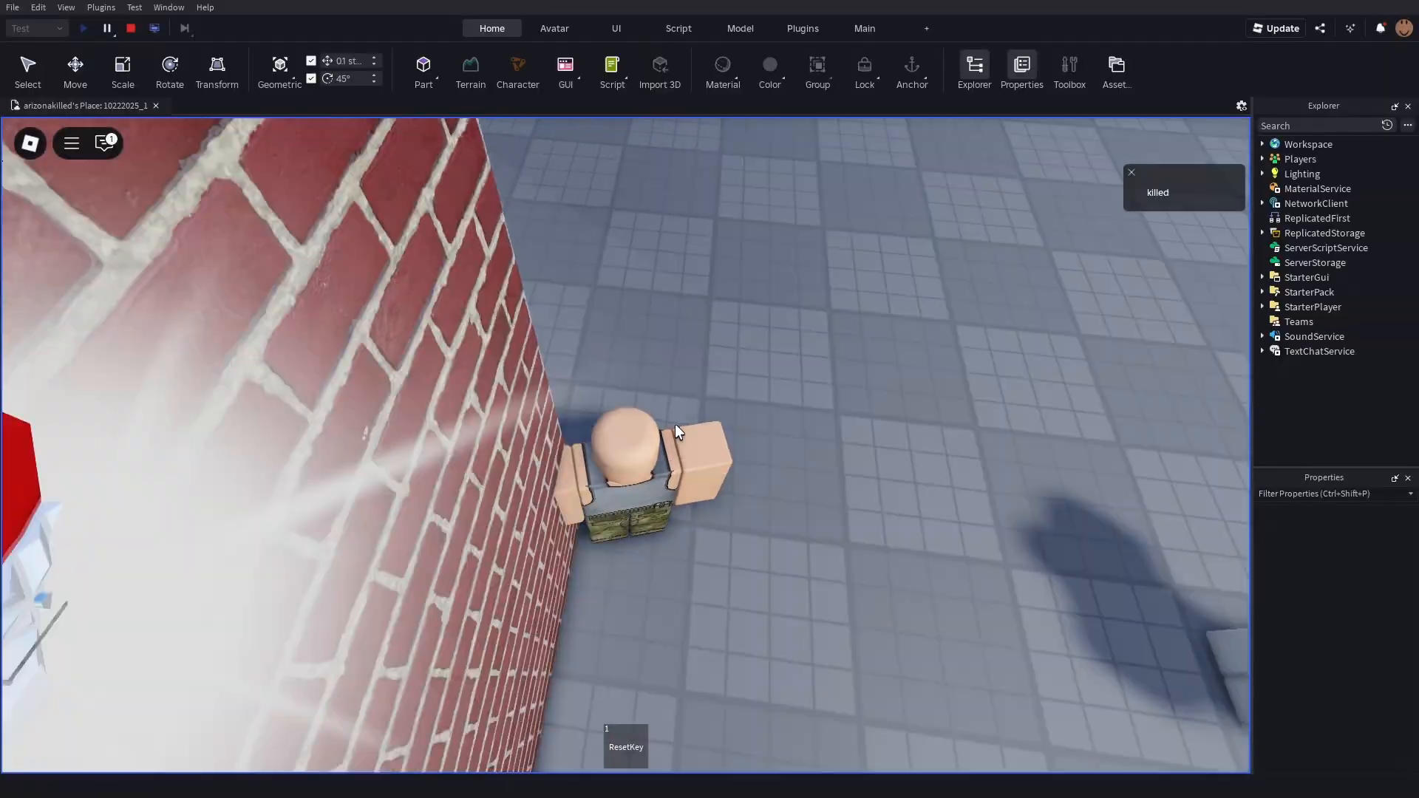
pyautogui.scroll(1, 675, 425)
pyautogui.scroll(-2, 675, 425)
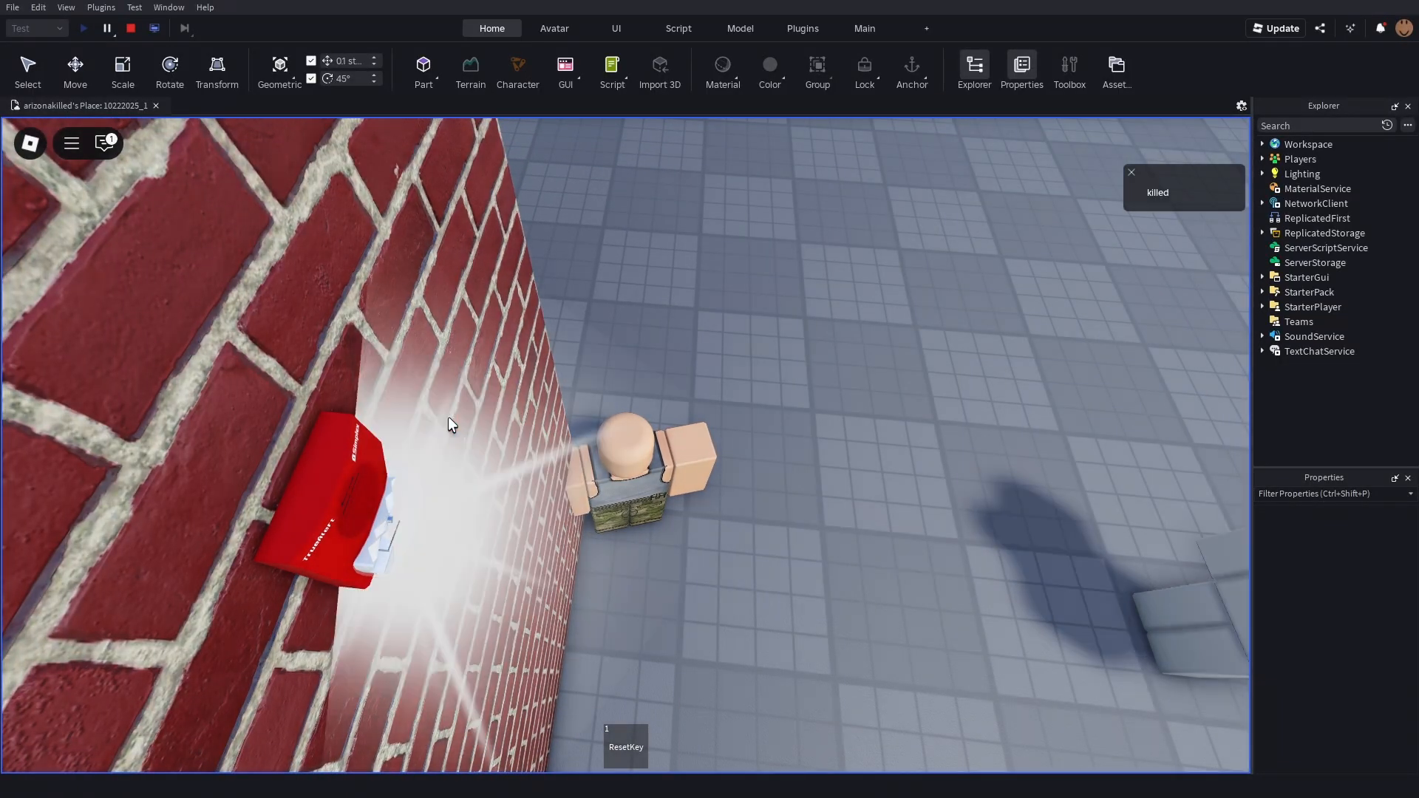
# Stop the playtest and collapse the Simplex 4100ES fire alarm model in the Workspace hierarchy.
pyautogui.hotkey('shift', 'F5')
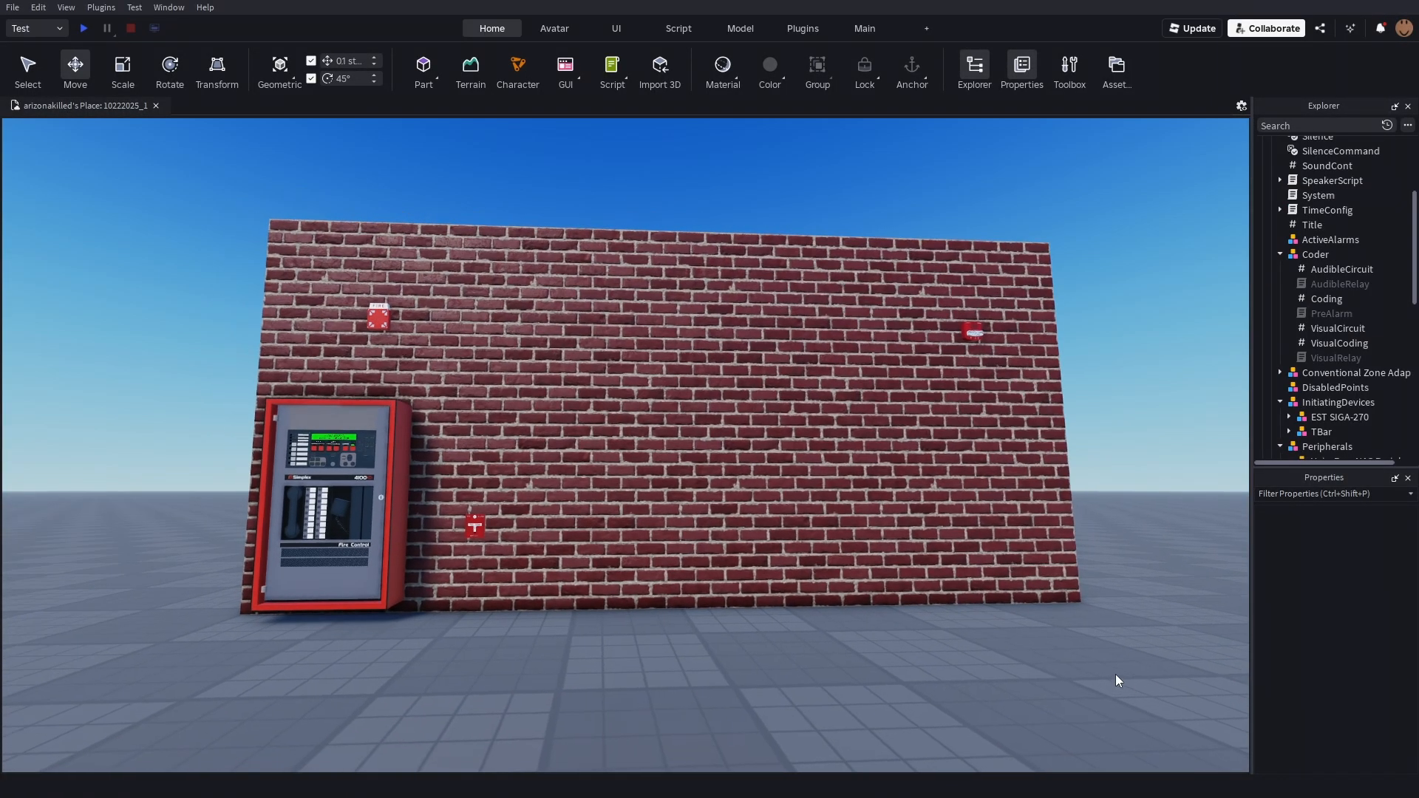
pyautogui.scroll(2, 1287, 204)
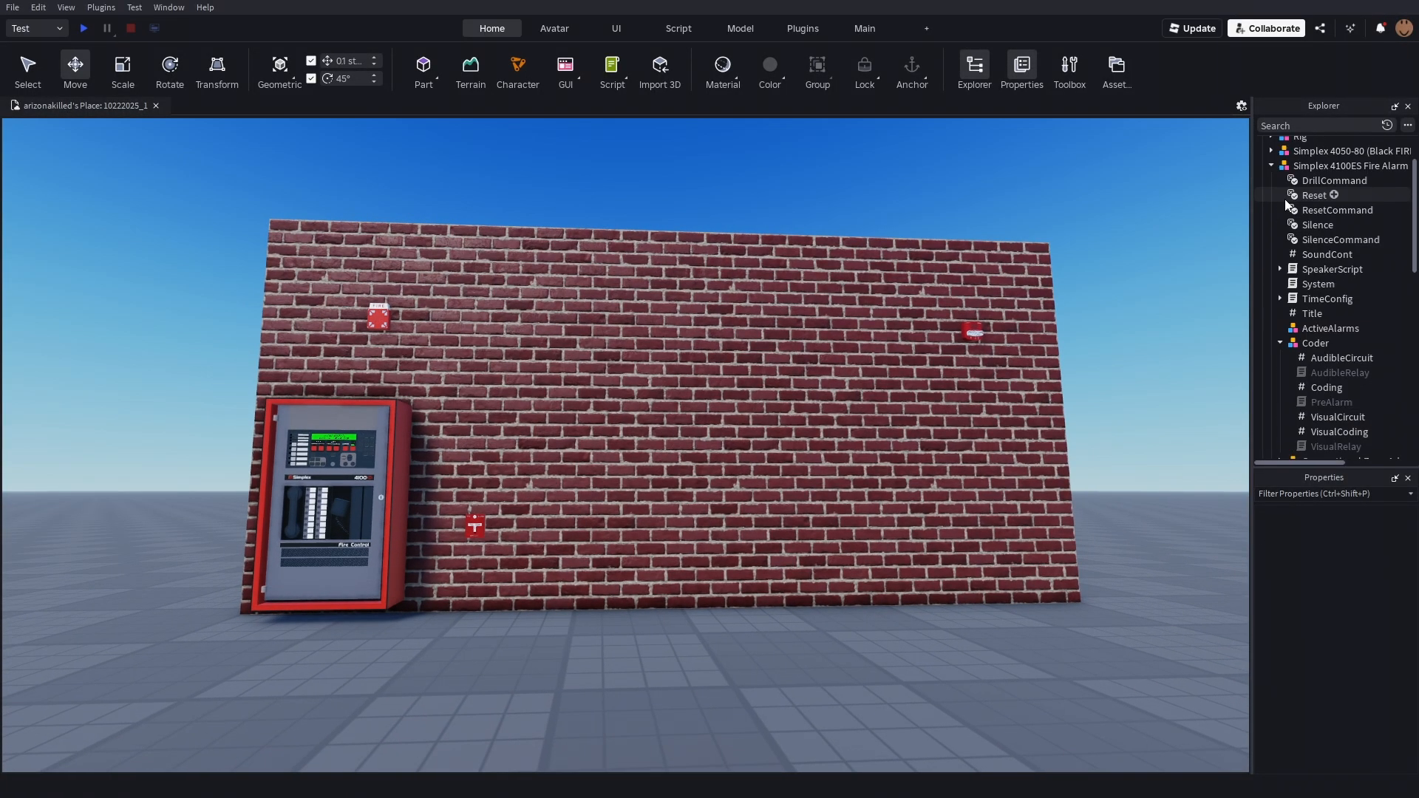
pyautogui.click(1262, 163)
pyautogui.scroll(1, 1266, 165)
pyautogui.click(1048, 563)
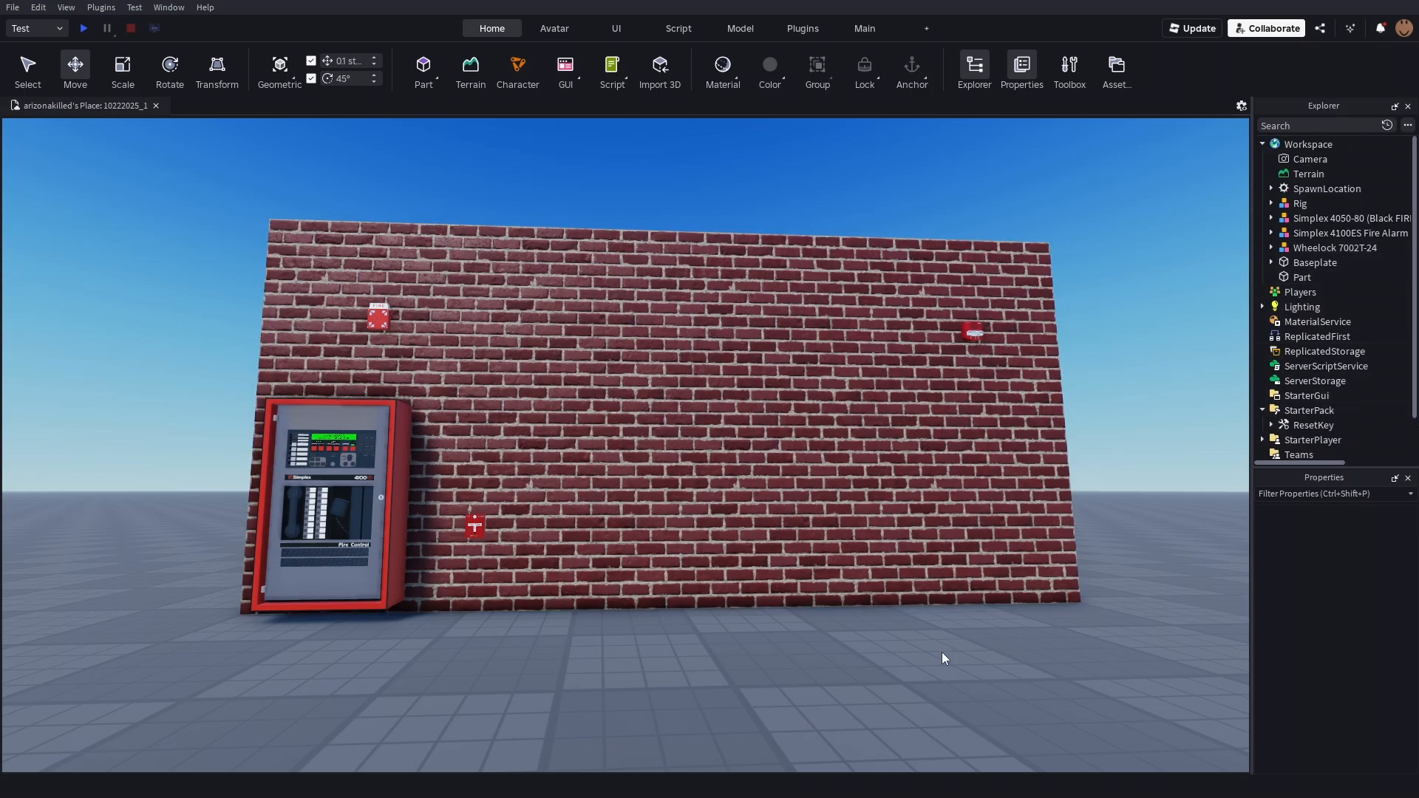
pyautogui.moveTo(942, 652); pyautogui.dragTo(942, 653, button='right')
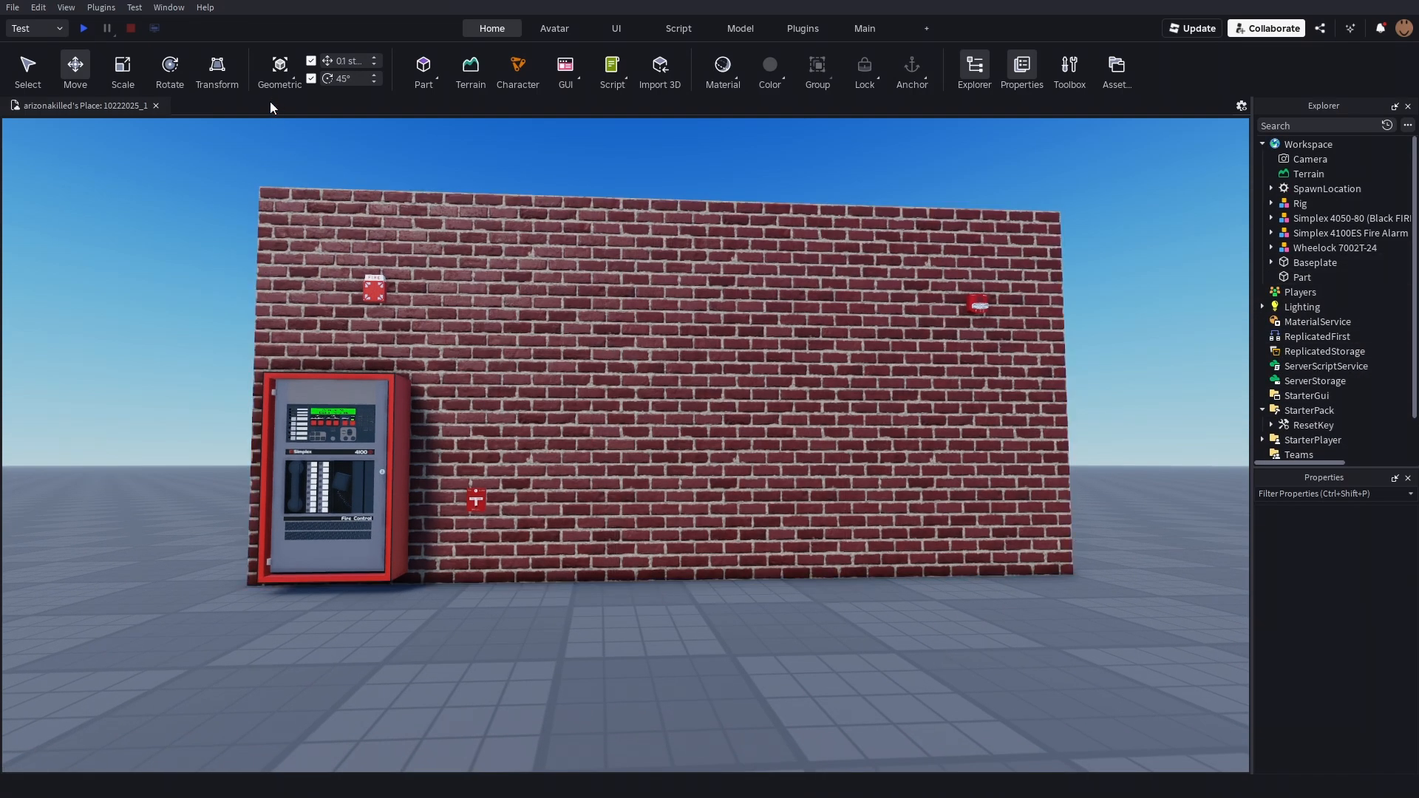
# Start a new playtest and view the Simplex 4100ES panel in first person beside the pull station.
pyautogui.click(77, 33)
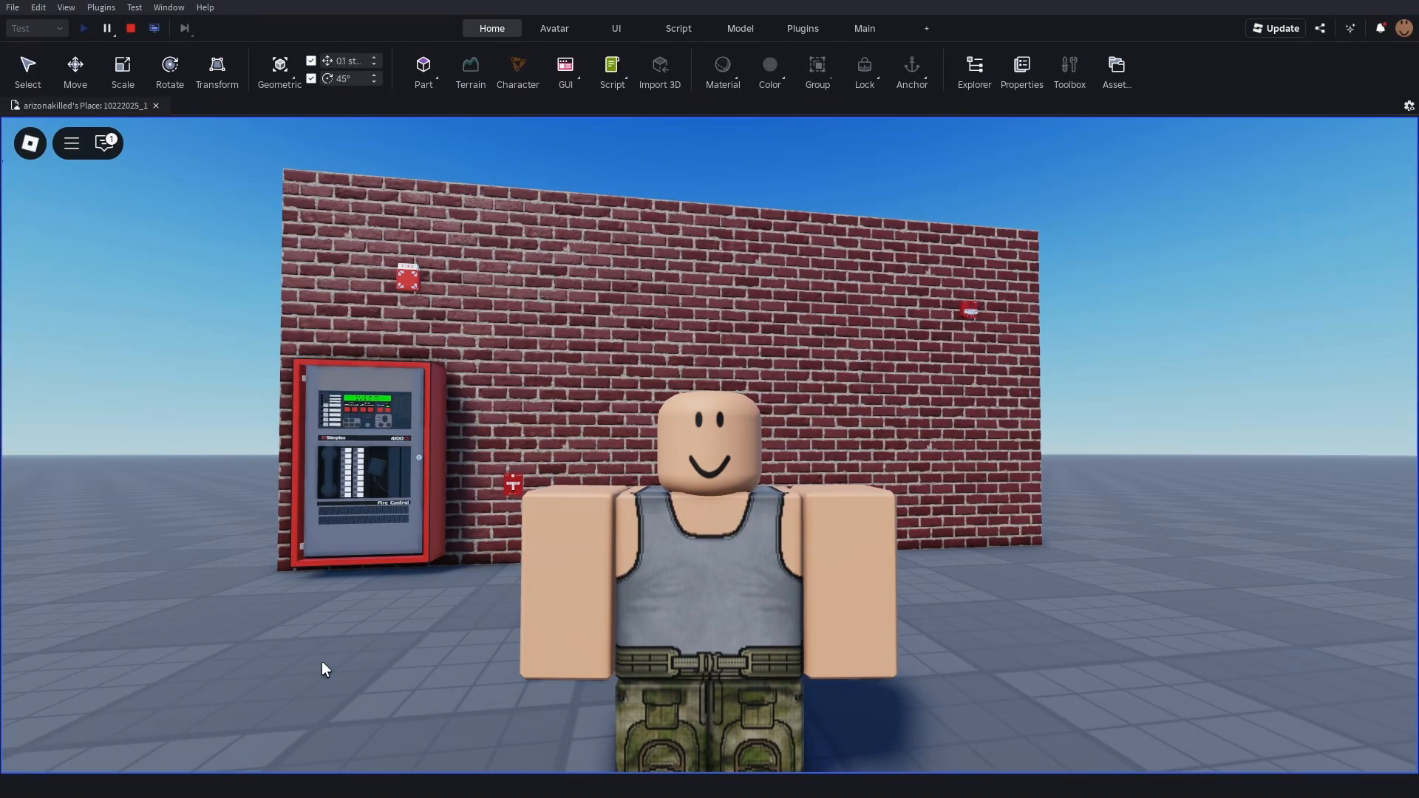
pyautogui.scroll(-4, 361, 711)
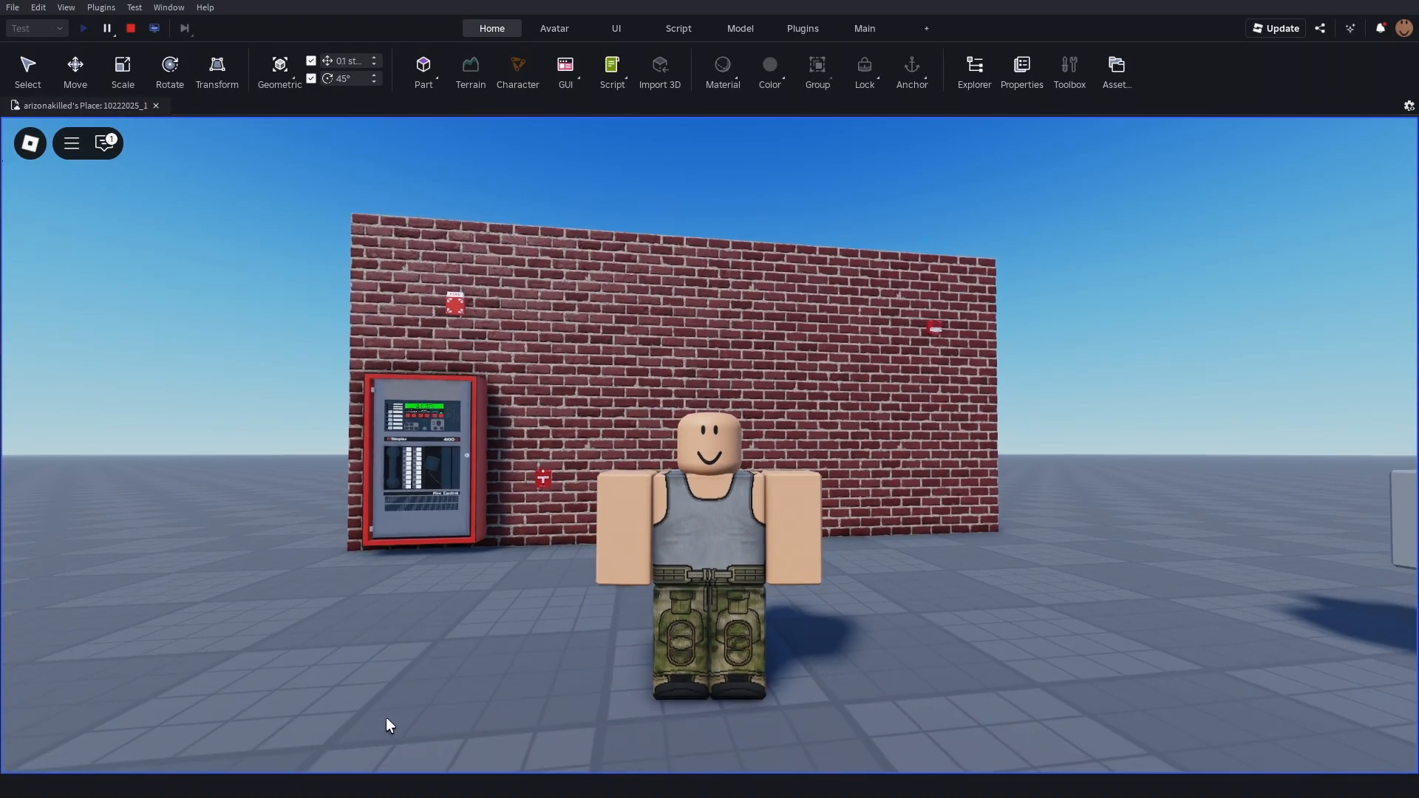
pyautogui.scroll(1, 387, 719)
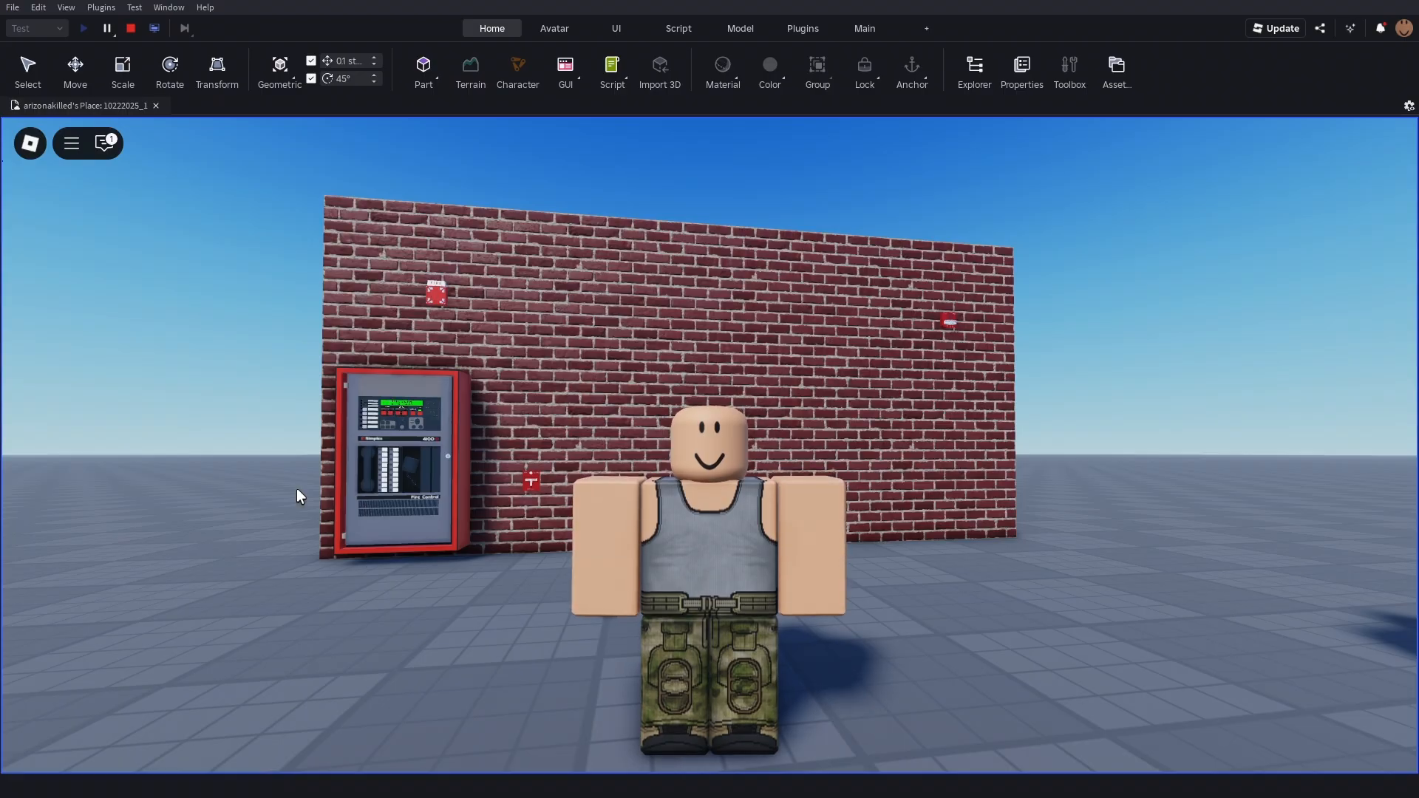
pyautogui.scroll(5, 476, 504)
pyautogui.press('w')
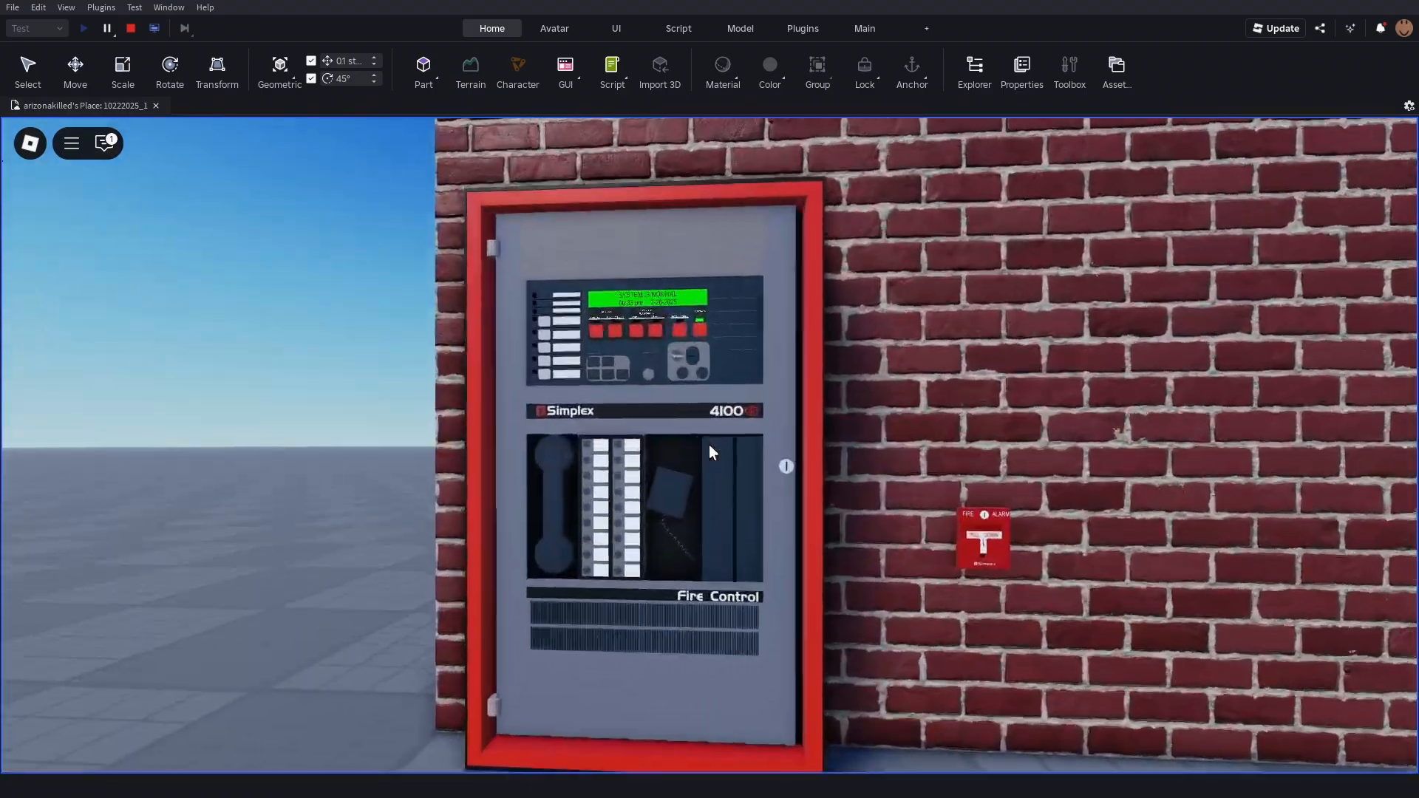
pyautogui.scroll(-1, 709, 443)
pyautogui.scroll(2, 897, 665)
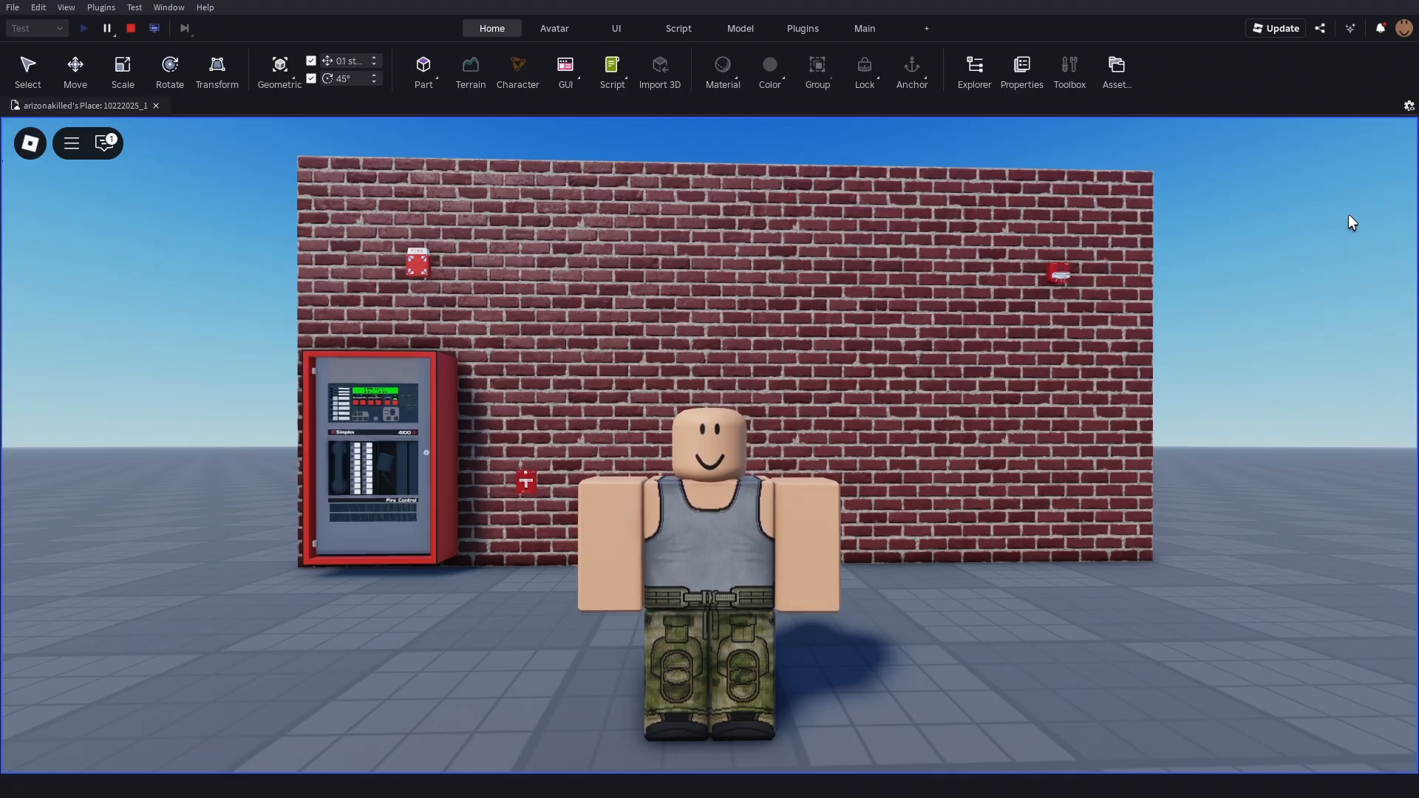
# Examine the panel display and the devices above and beside it, and back away to a view of the whole wall.
pyautogui.scroll(5, 1348, 215)
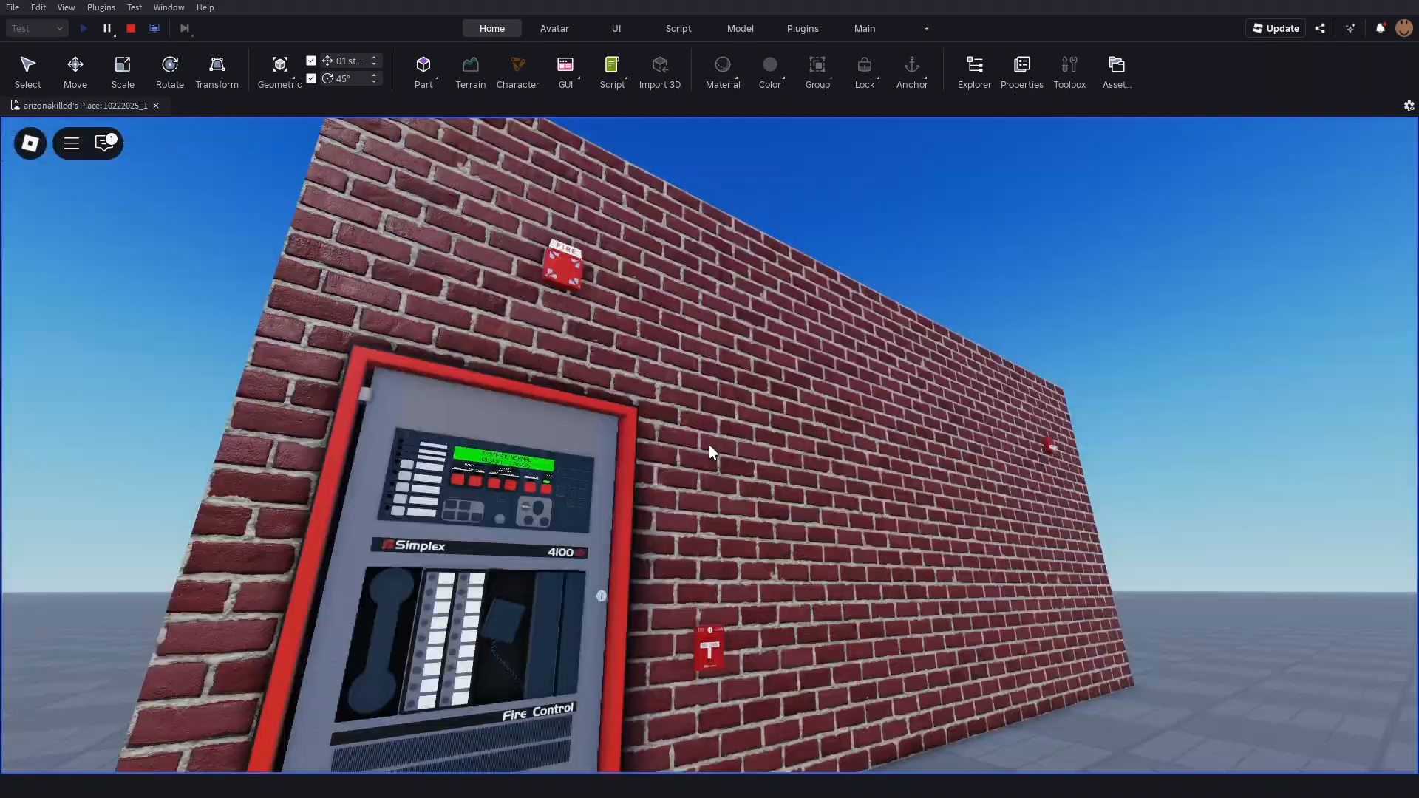
pyautogui.press('w')
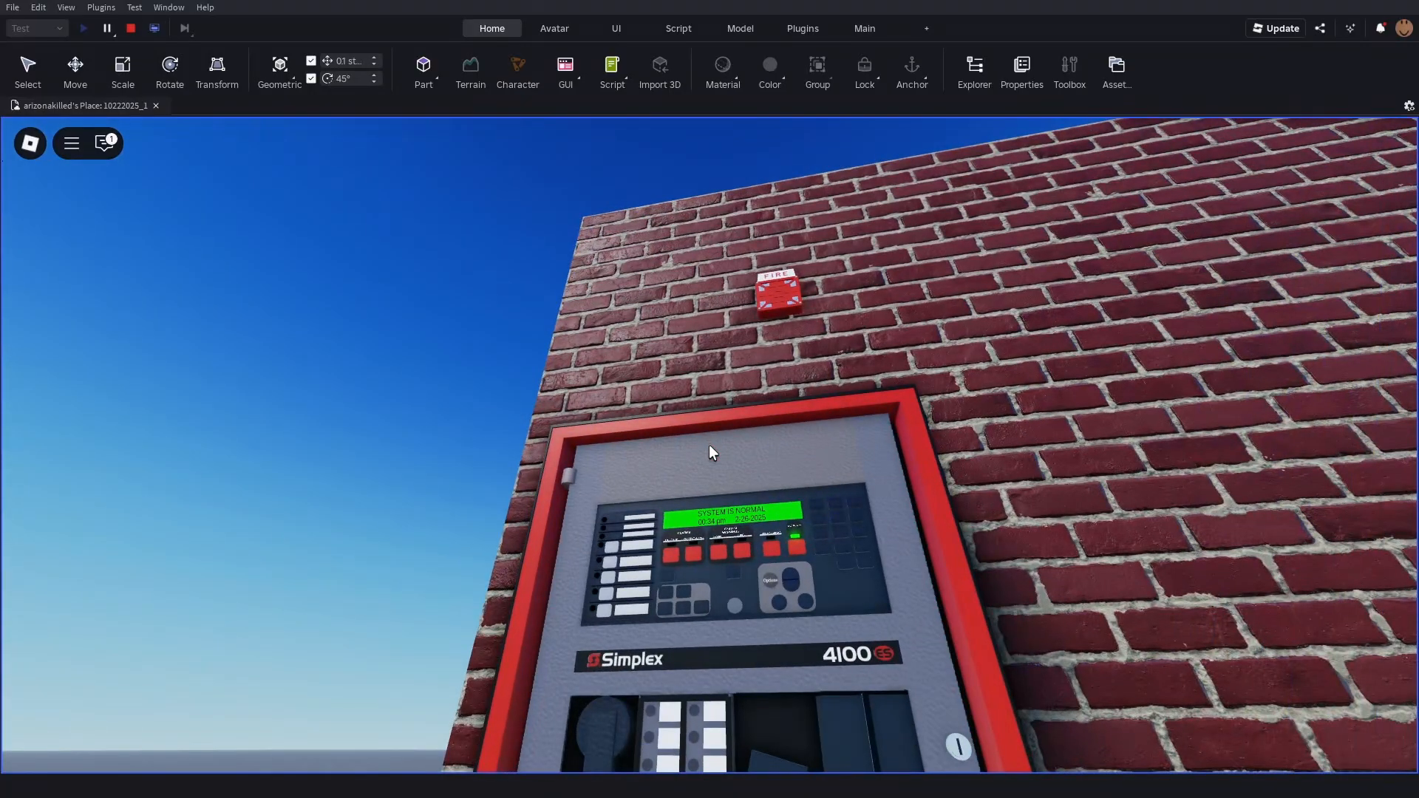
pyautogui.scroll(-6, 708, 444)
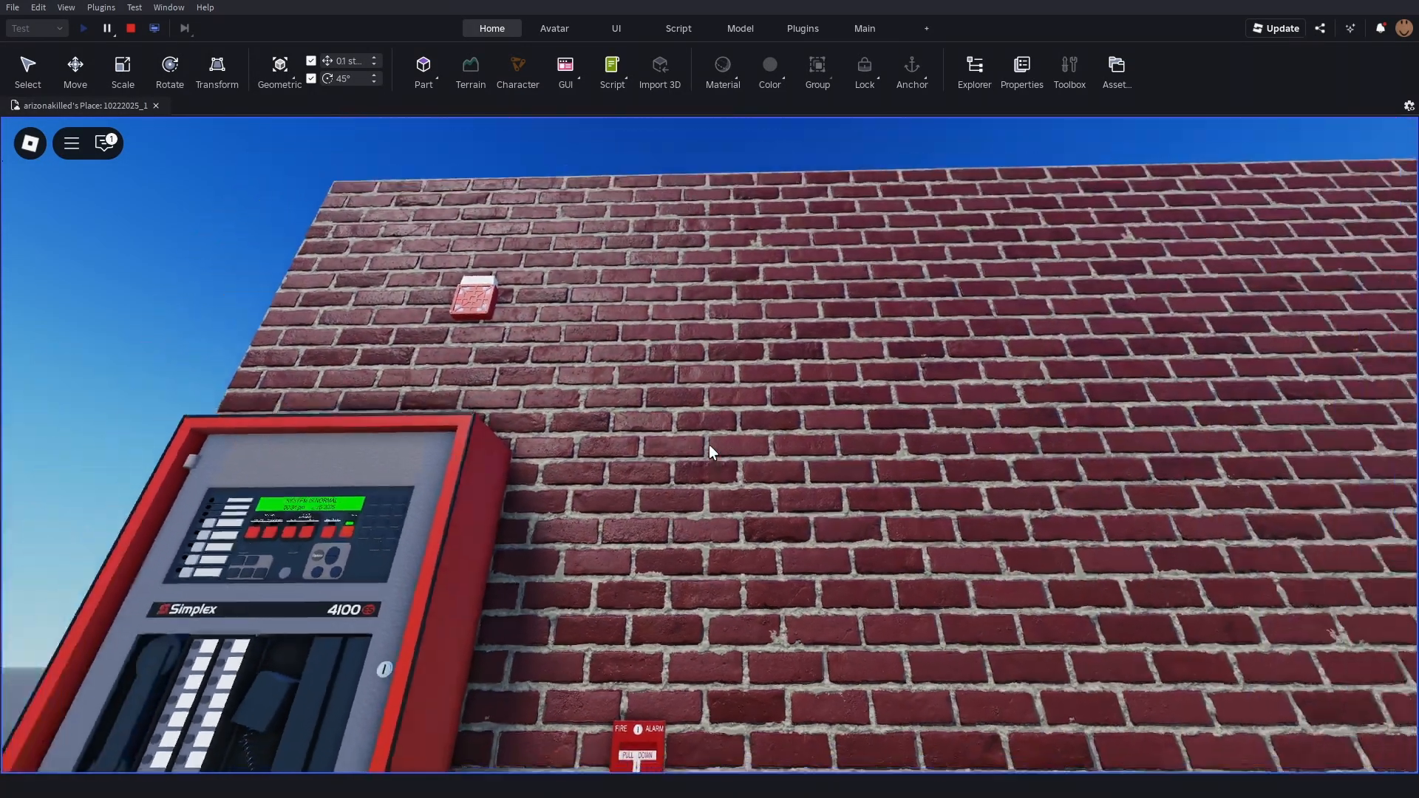
pyautogui.scroll(2, 871, 498)
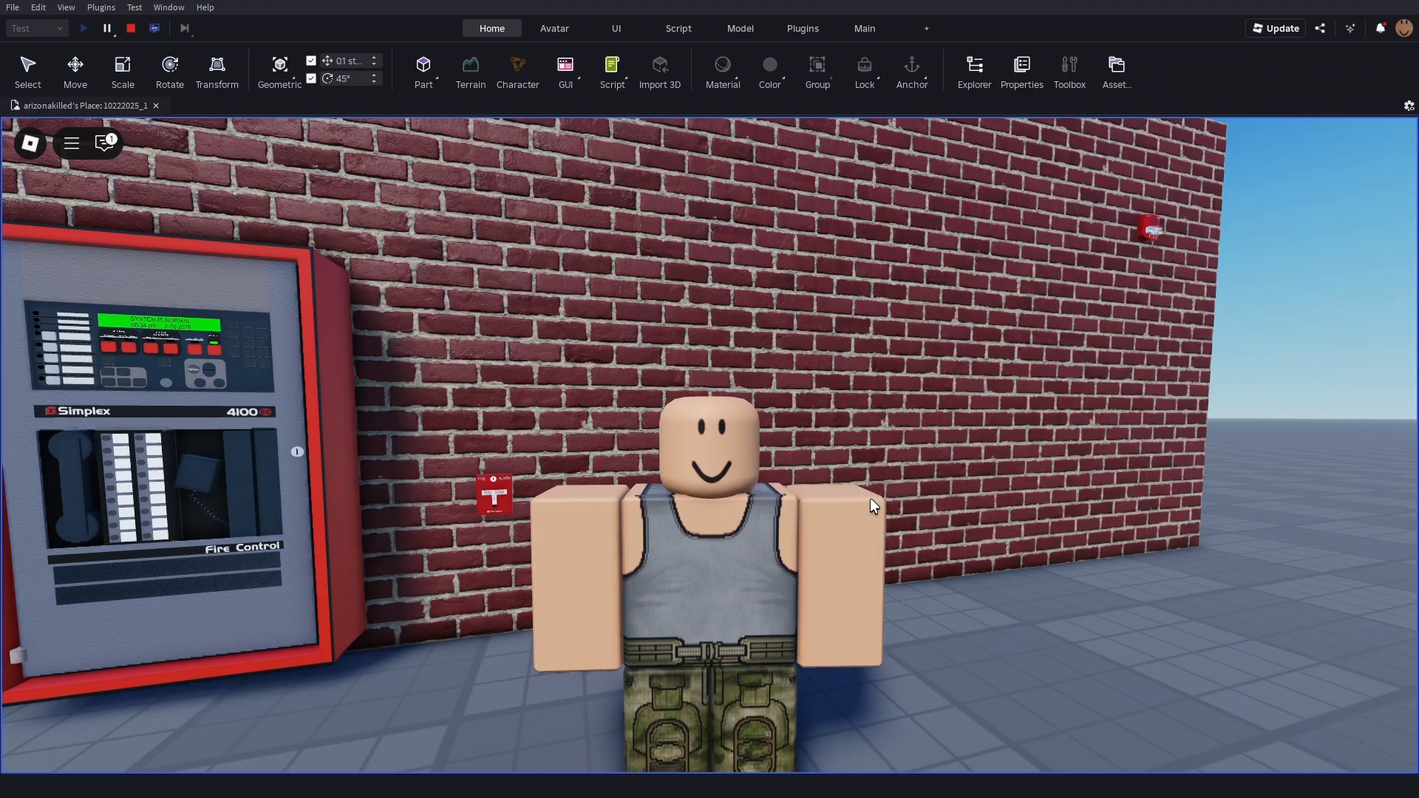
pyautogui.scroll(-2, 871, 498)
pyautogui.scroll(6, 871, 498)
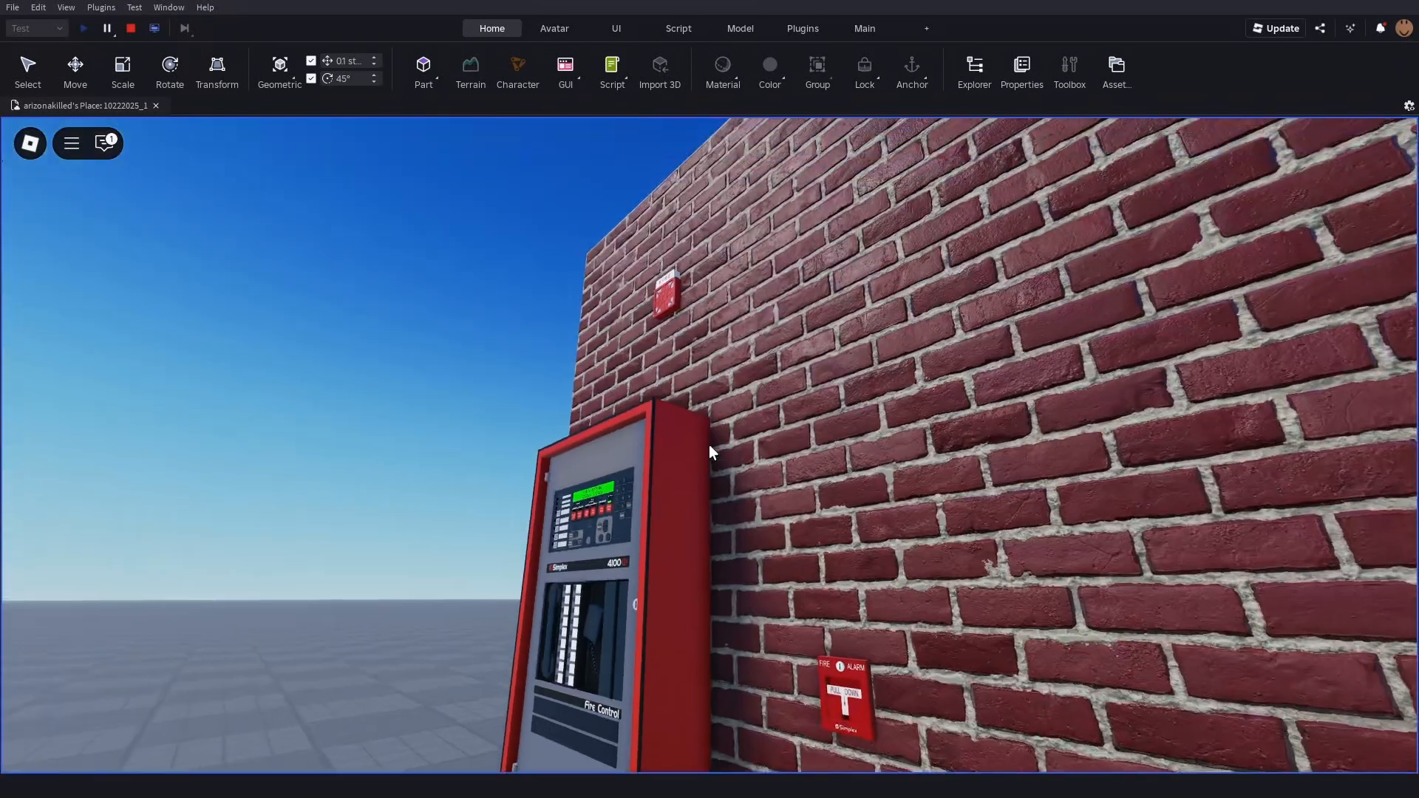
pyautogui.press('w')
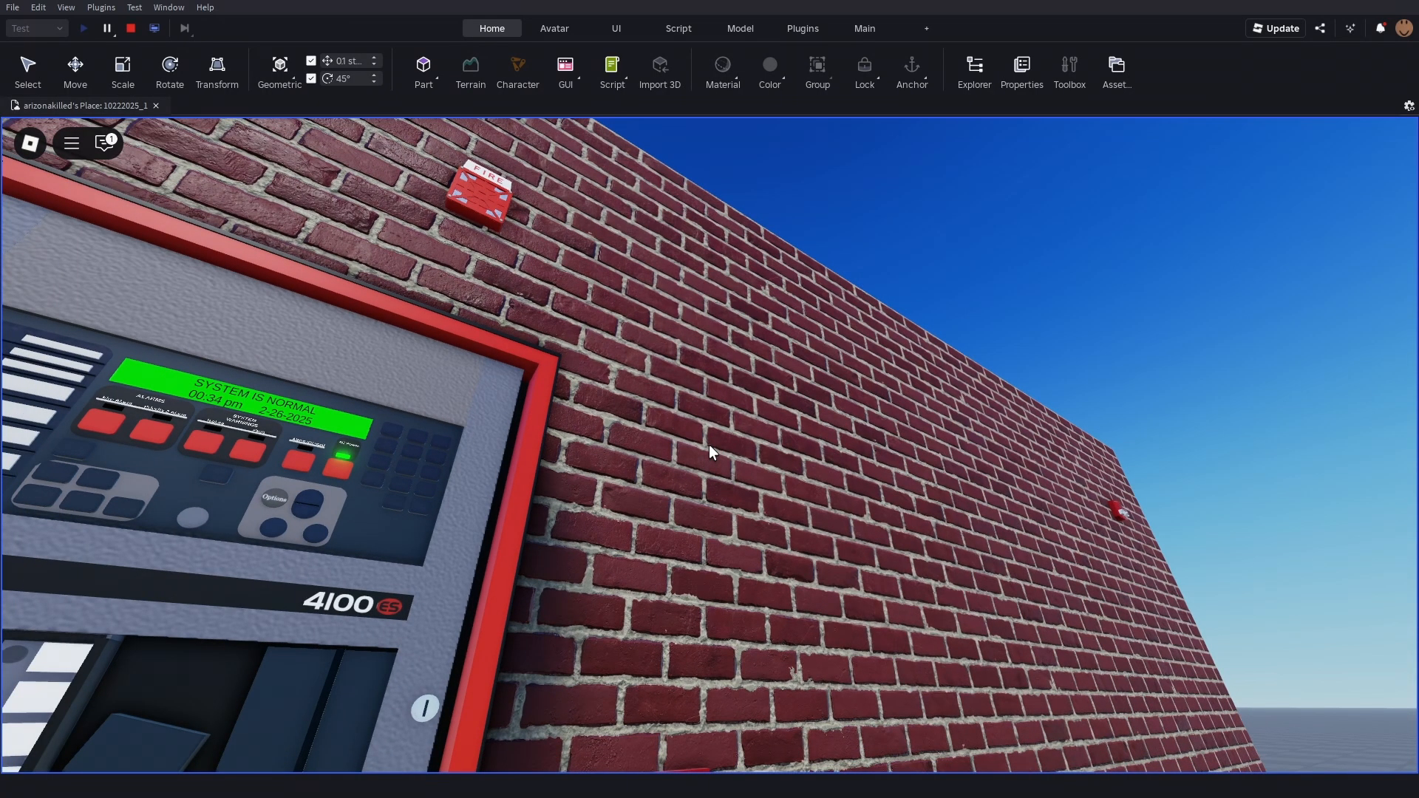
pyautogui.press('s')
pyautogui.scroll(-3, 708, 445)
pyautogui.press('s')
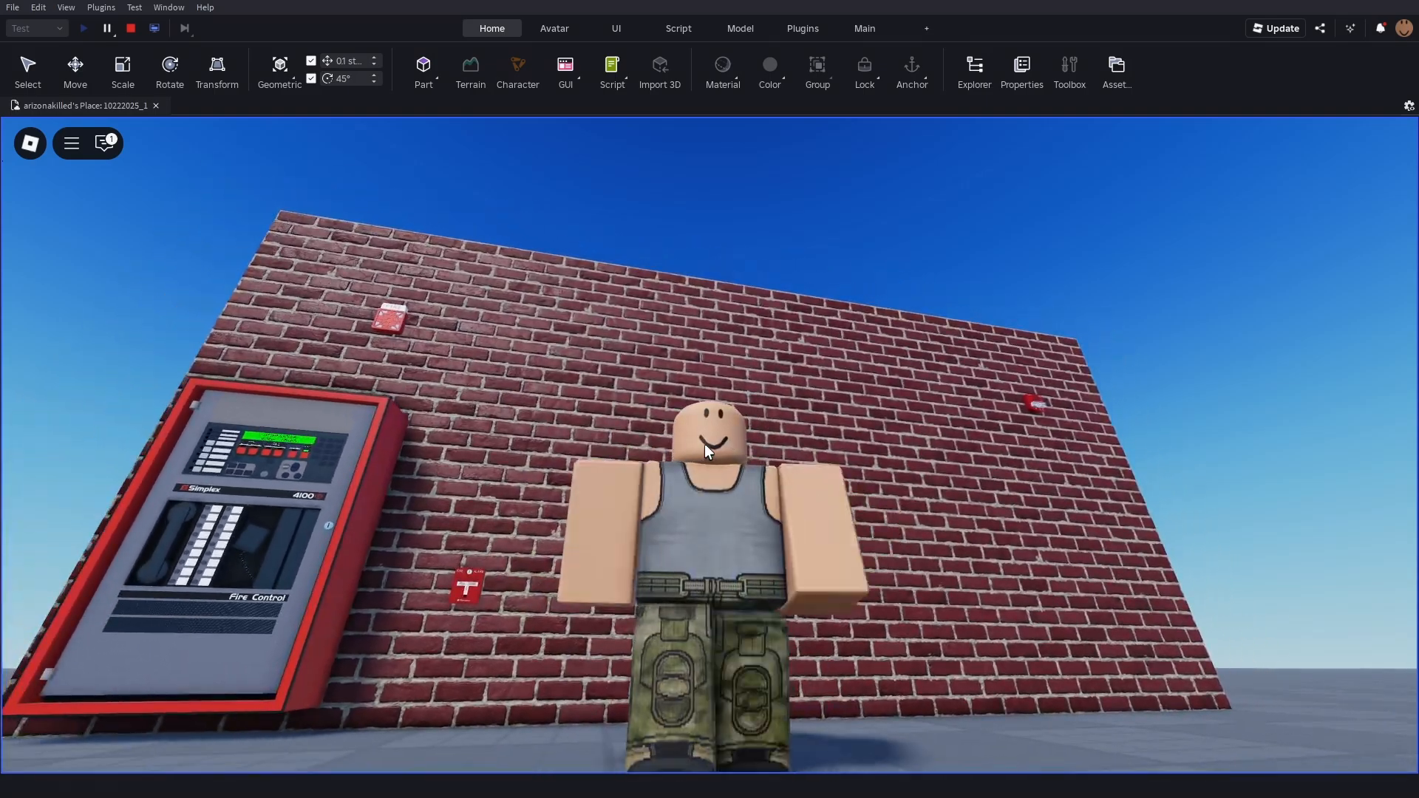
pyautogui.moveTo(704, 444); pyautogui.dragTo(729, 490, button='right')
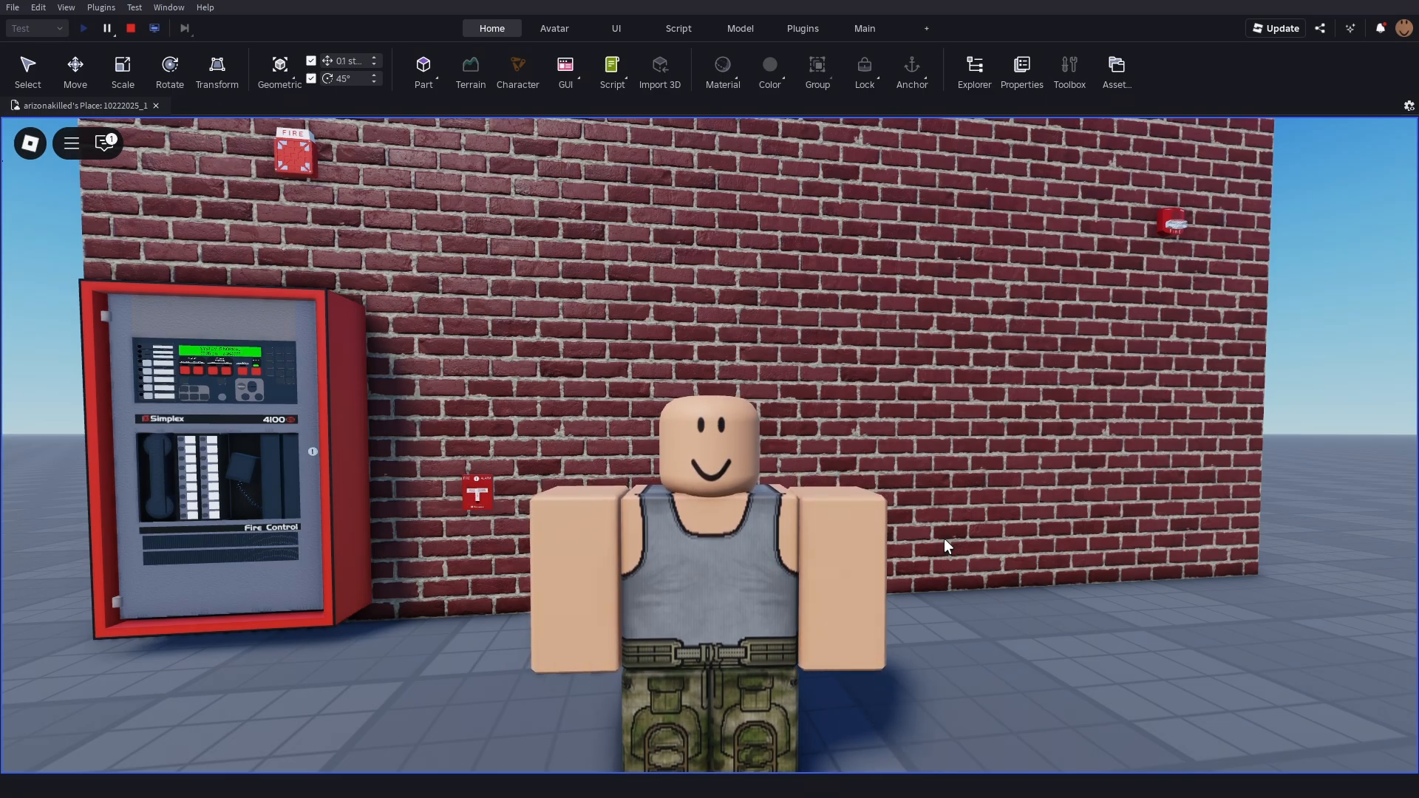
pyautogui.scroll(-2, 943, 545)
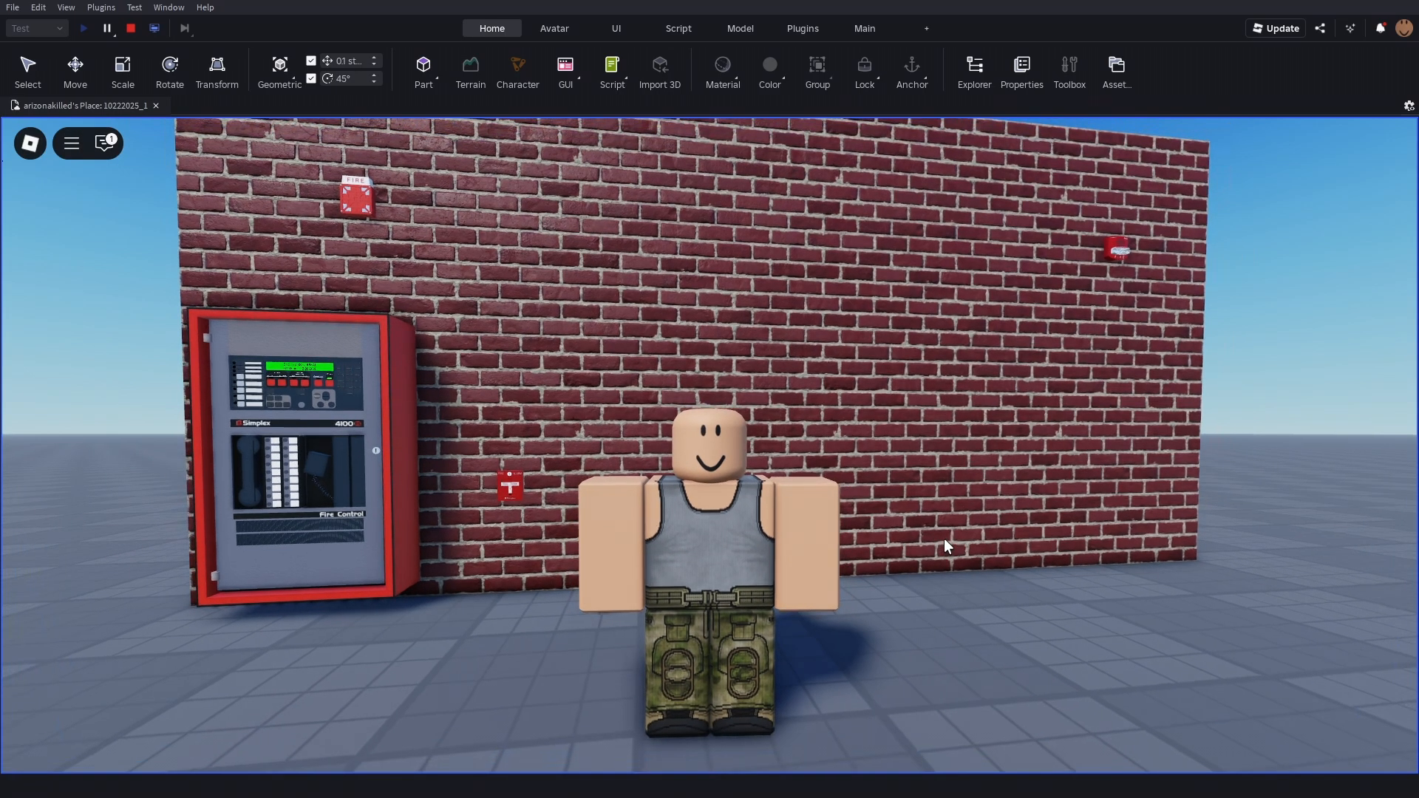
pyautogui.scroll(2, 944, 539)
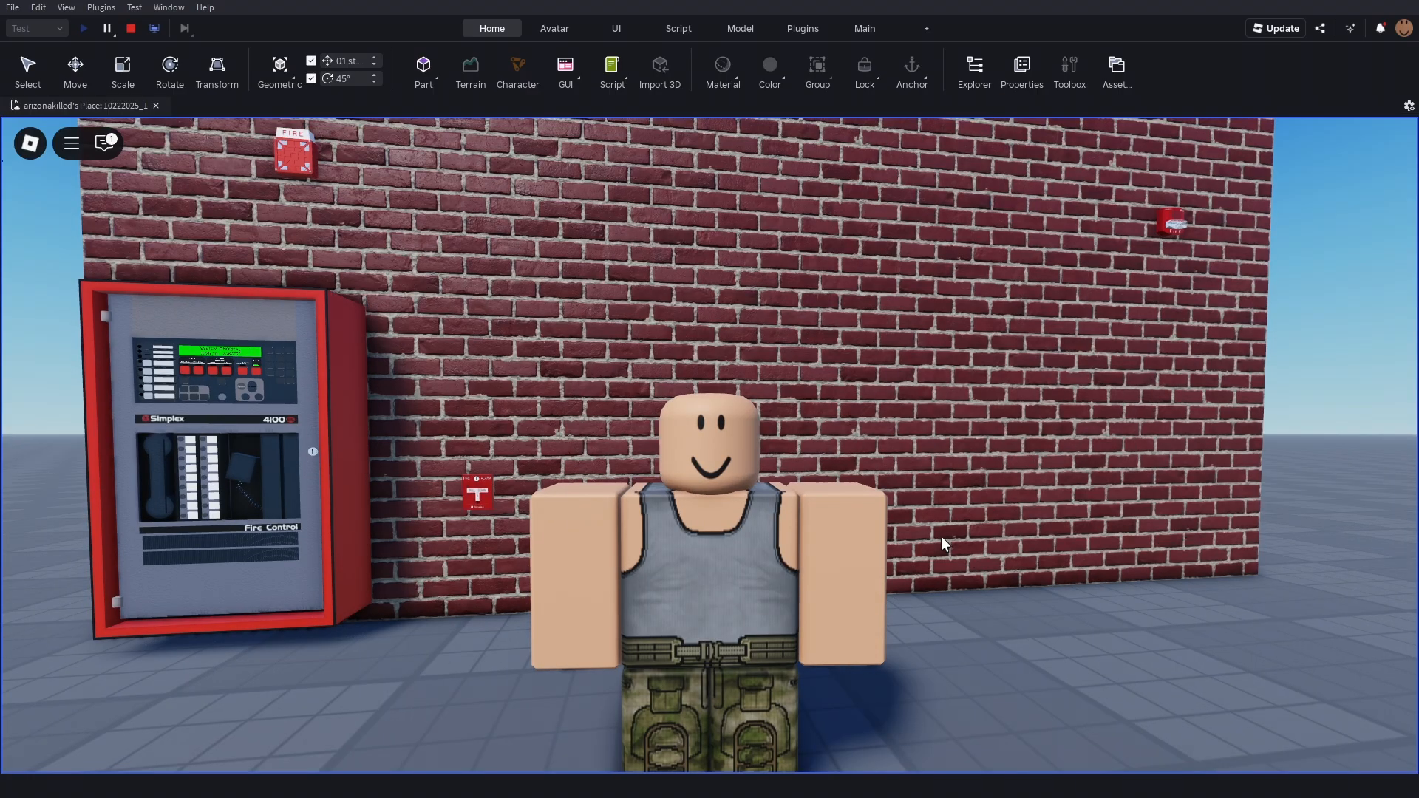